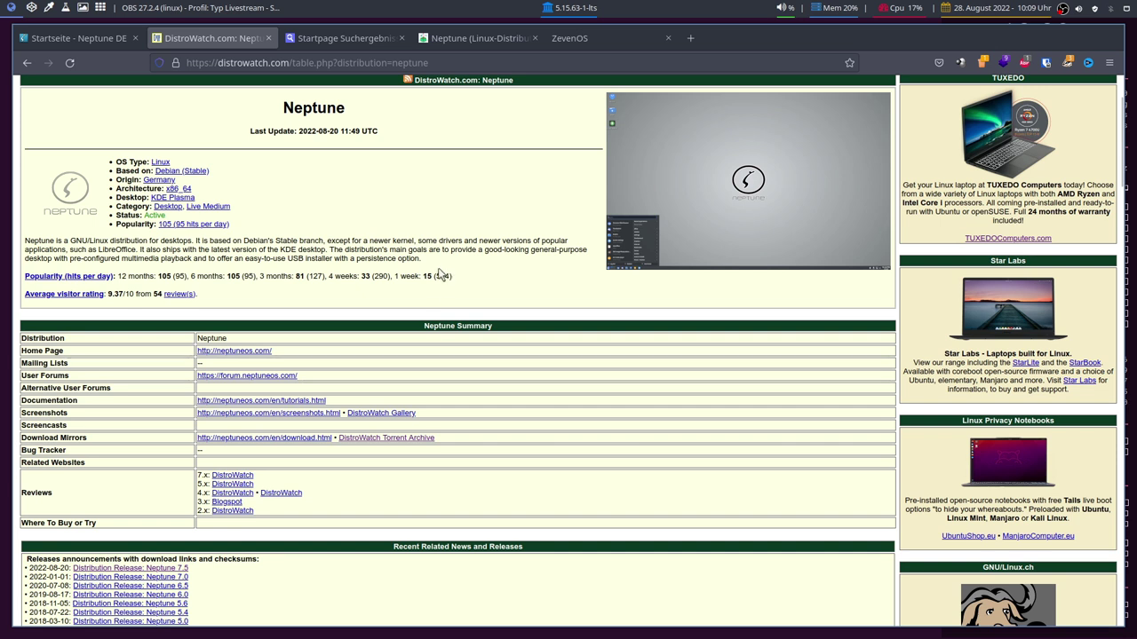
Switch to the ZevenOS website and scroll through its release posts.
left_click(572, 40)
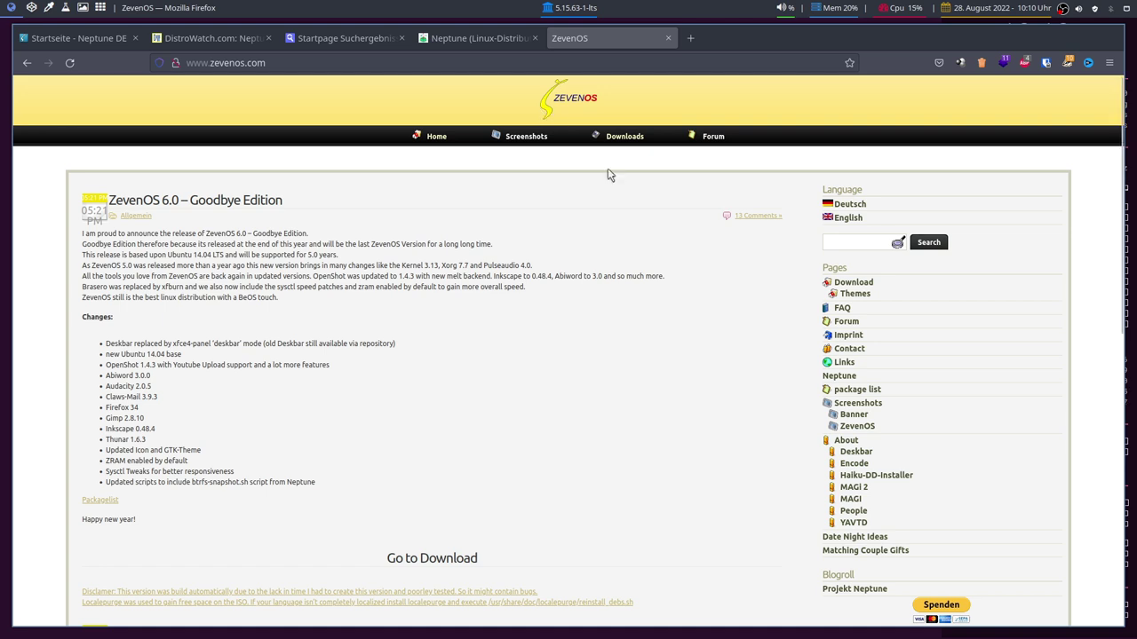
scroll(592, 308, "down", 4)
scroll(592, 308, "up", 4)
scroll(293, 284, "down", 6)
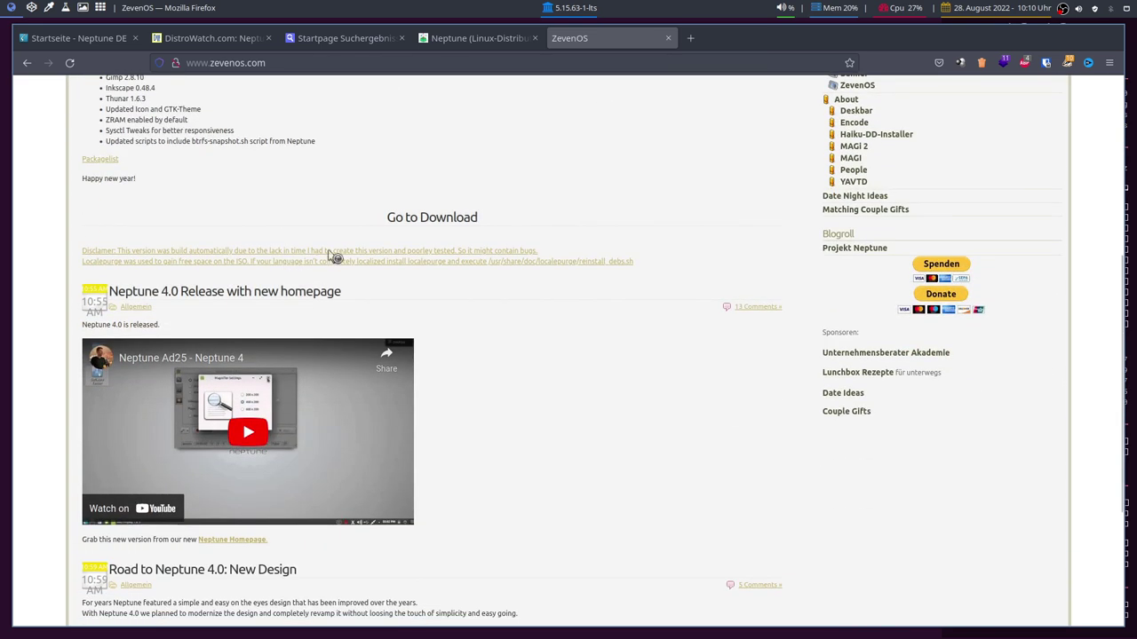
scroll(503, 317, "down", 2)
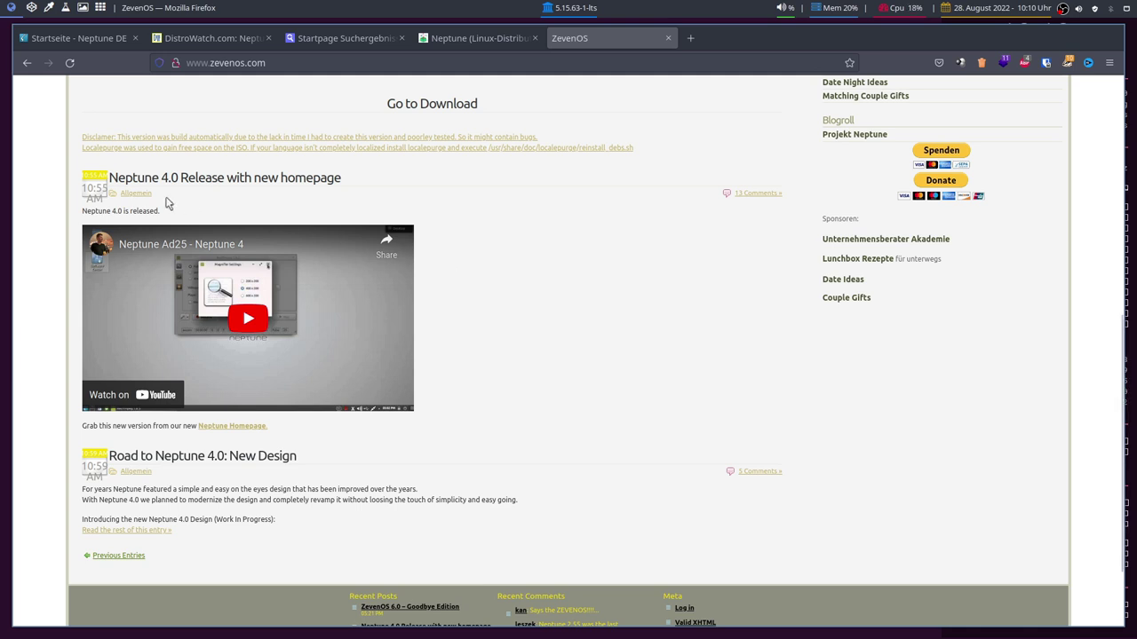
Open the Neptune 4.0 Release post, then switch to the Neptune InkluPedia article.
left_click(190, 183)
scroll(511, 302, "up", 5)
scroll(488, 341, "down", 1)
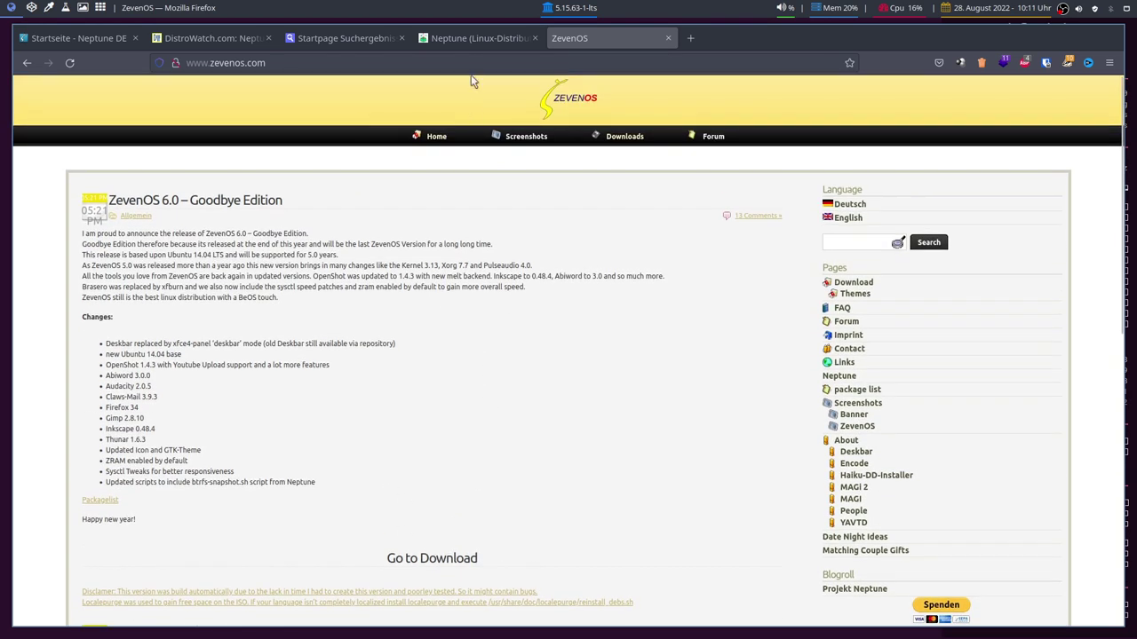
left_click(475, 42)
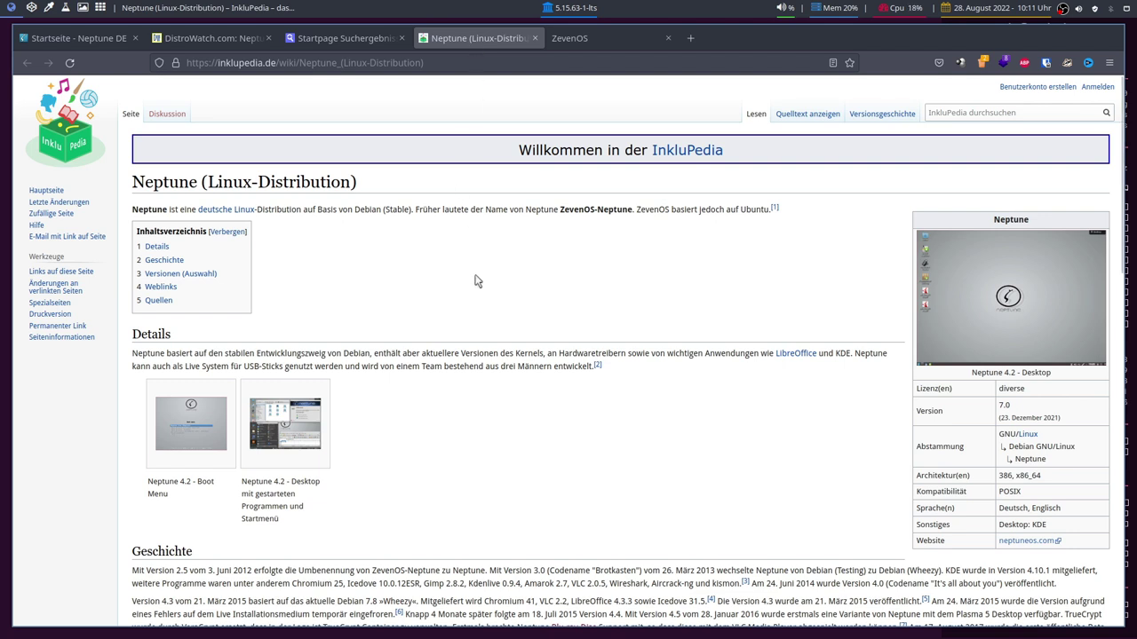
Scroll to the versions table and highlight the ZevenOS-Neptune 2.0 entry.
scroll(372, 253, "down", 2)
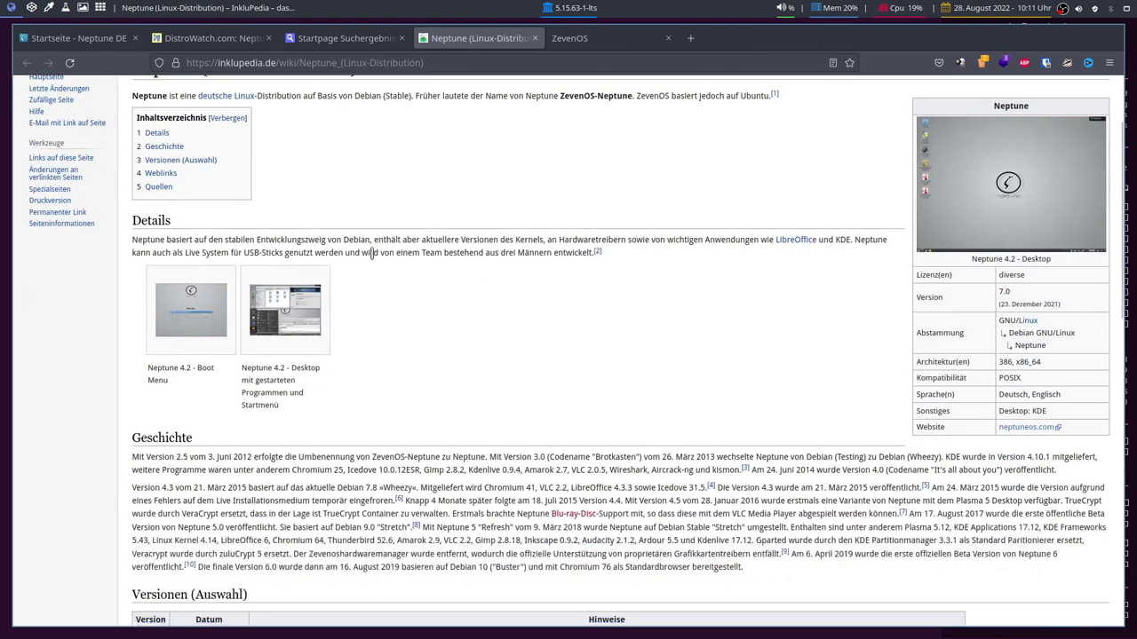
scroll(368, 244, "up", 2)
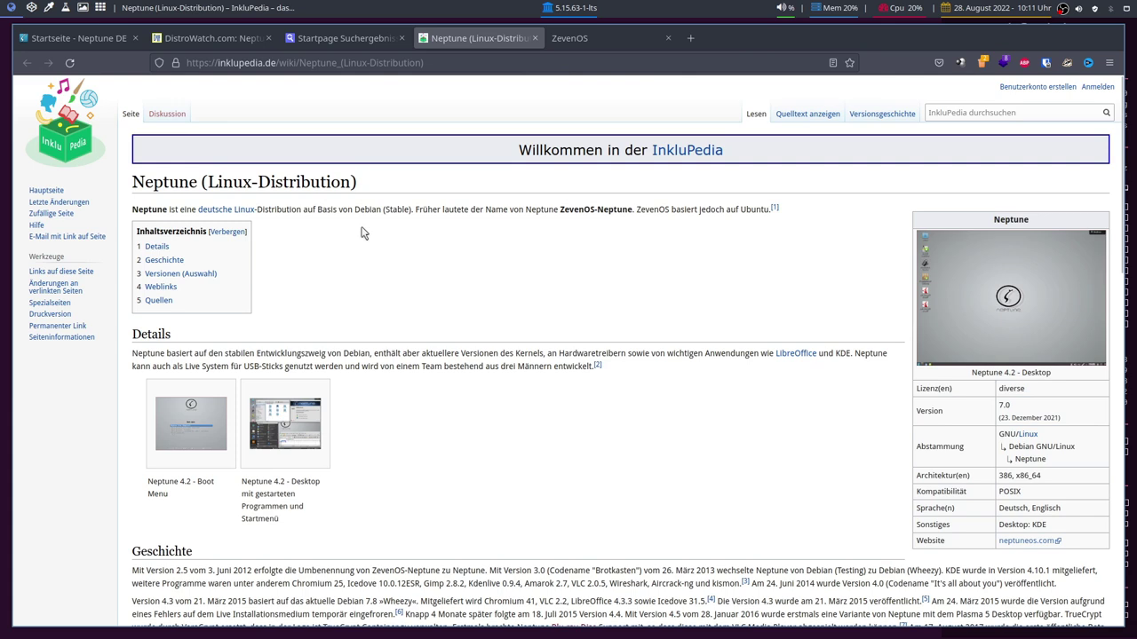
scroll(452, 259, "down", 10)
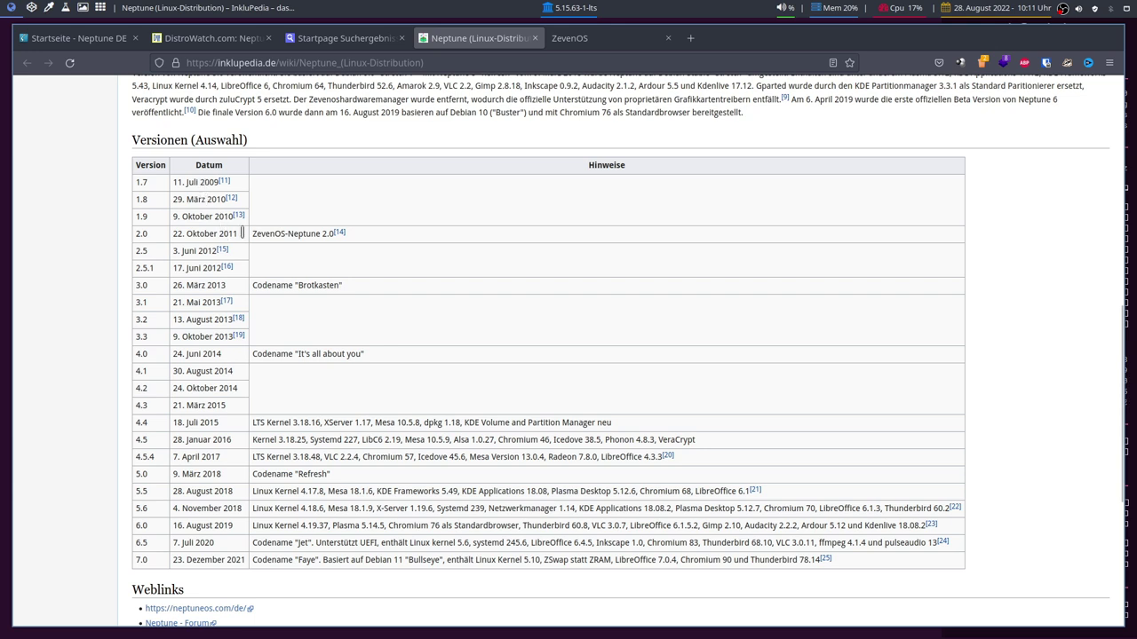
left_click_drag(253, 233, 319, 233)
left_click(318, 233)
triple_click(319, 233)
left_click(309, 233)
Highlight the 4.0 release date 24. Juni 2014 and version 4.0, then switch to ZevenOS.
left_click_drag(175, 353, 245, 358)
left_click(202, 352)
left_click_drag(136, 353, 145, 354)
left_click(154, 354)
left_click(622, 38)
left_click(488, 44)
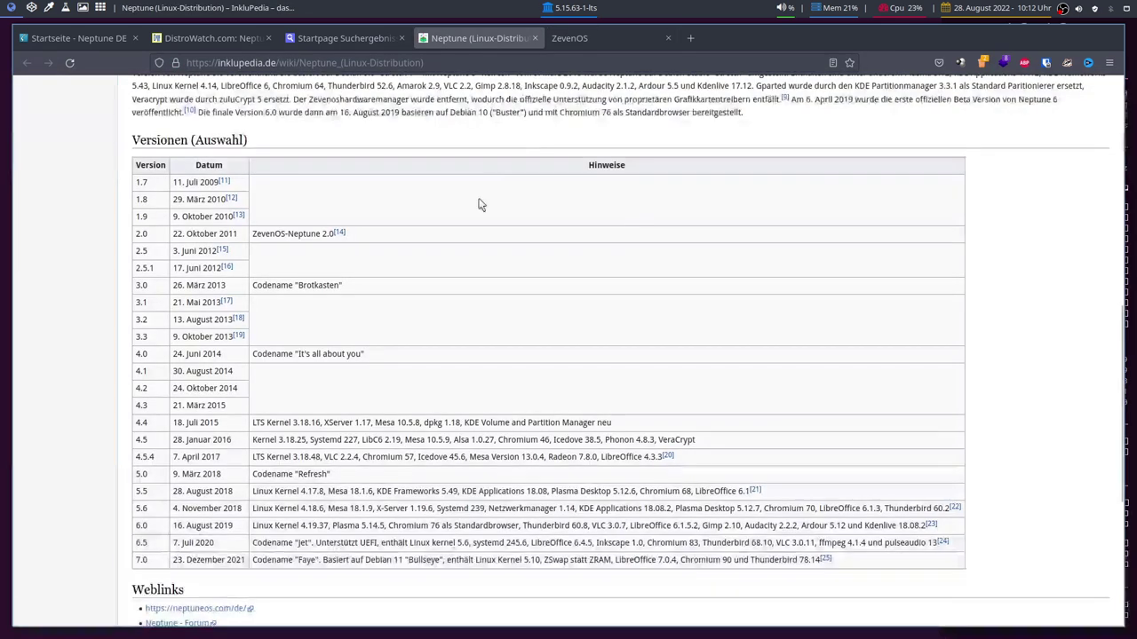
left_click(619, 38)
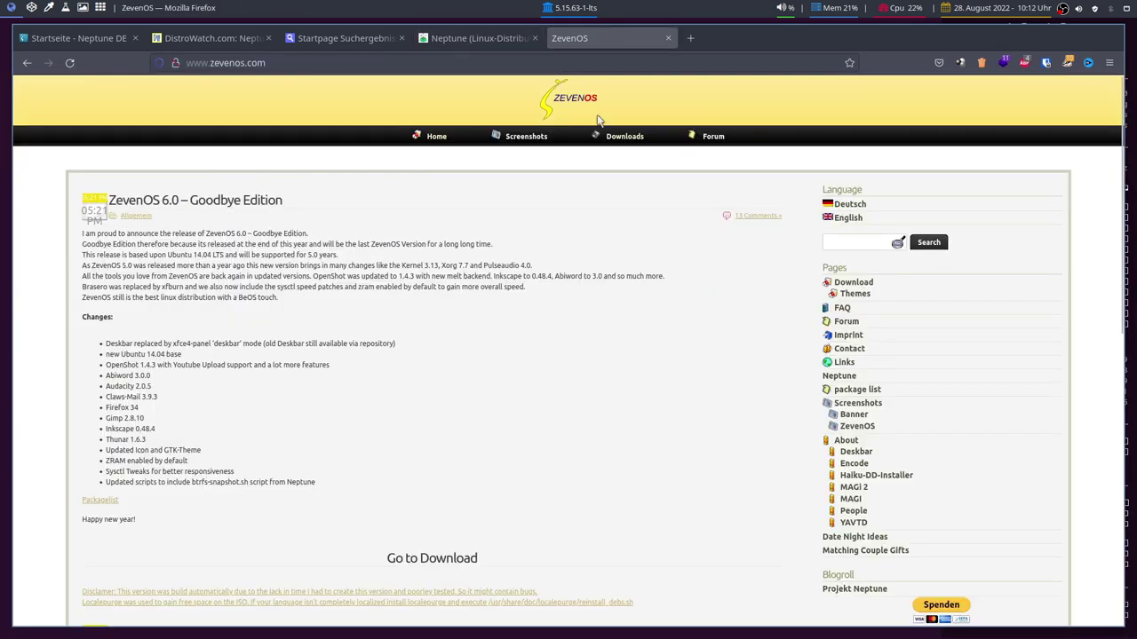
Return to the Neptune (Linux-Distribution) article's Versionen (Auswahl) table.
left_click(493, 40)
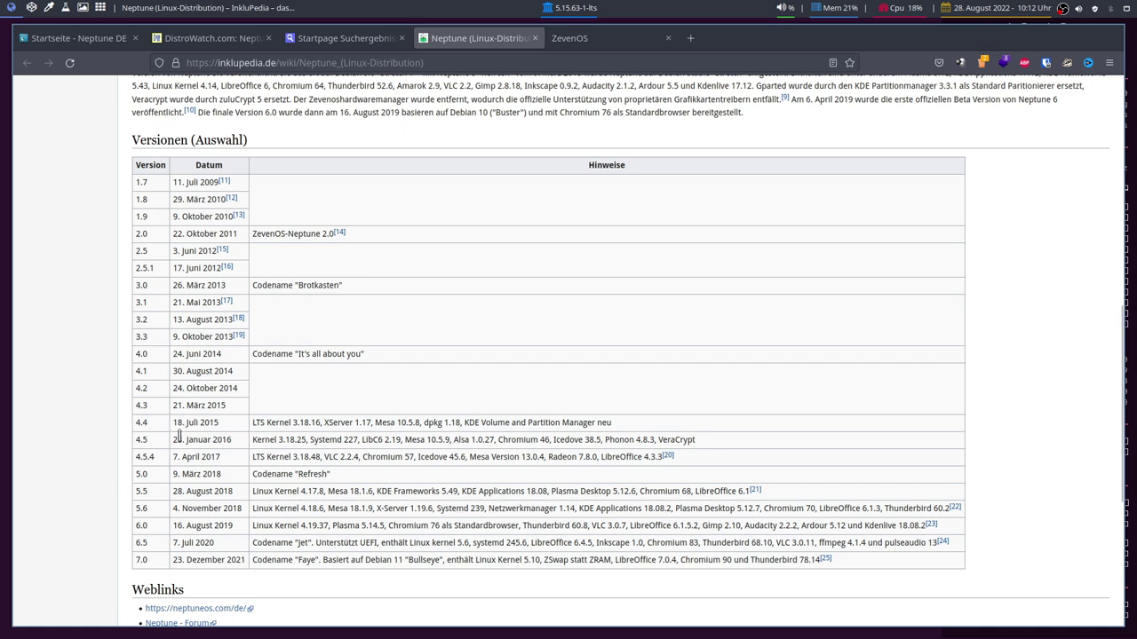
left_click_drag(280, 440, 306, 440)
left_click(291, 441)
left_click(303, 439)
left_click_drag(139, 457, 148, 458)
left_click(227, 464)
left_click_drag(290, 454, 323, 455)
left_click(323, 455)
left_click(323, 455)
left_click_drag(278, 439, 294, 440)
Highlight UEFI in the 6.5 row and kernel 5.10 in the 7.0 row, then show the Neptune homepage.
left_click(315, 473)
double_click(369, 542)
left_click(419, 554)
double_click(531, 560)
left_click(521, 559)
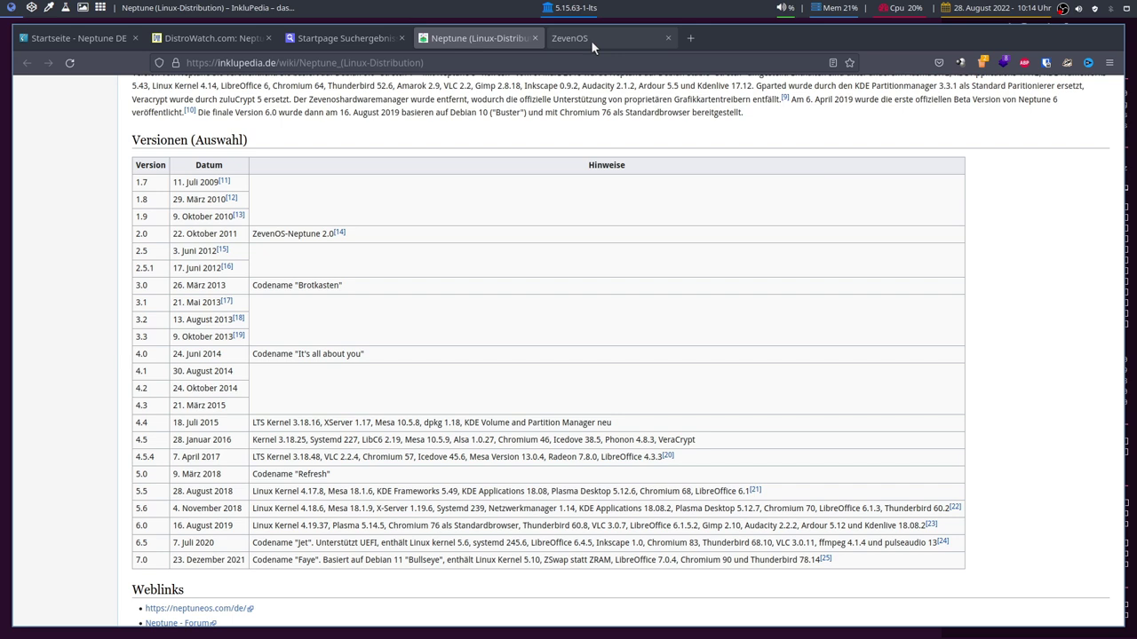
left_click(97, 38)
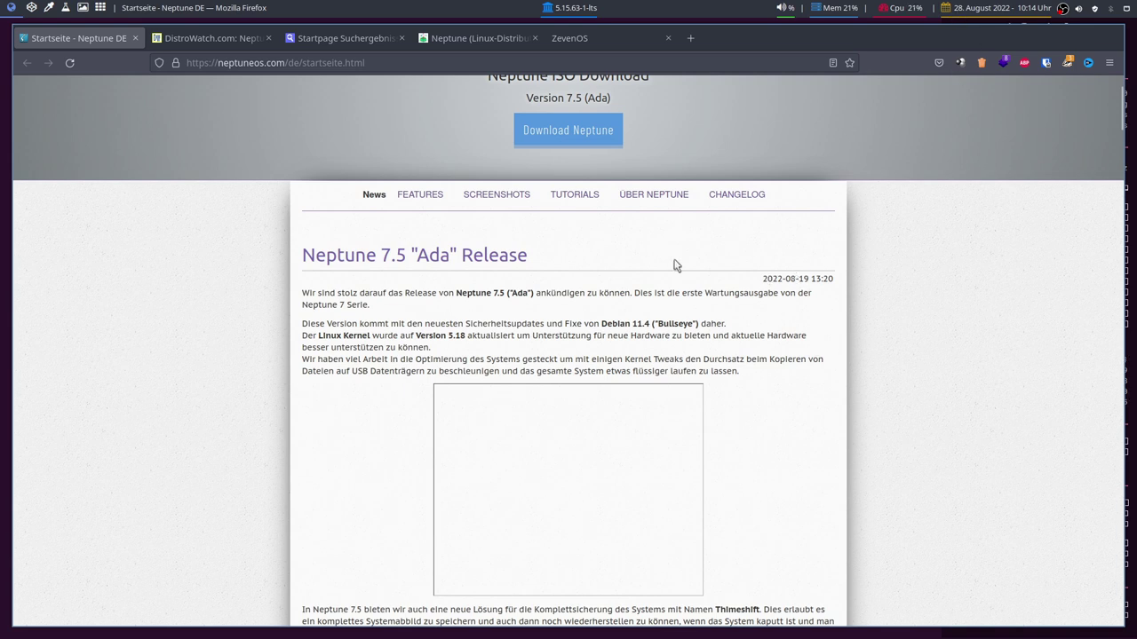
double_click(635, 325)
left_click(639, 336)
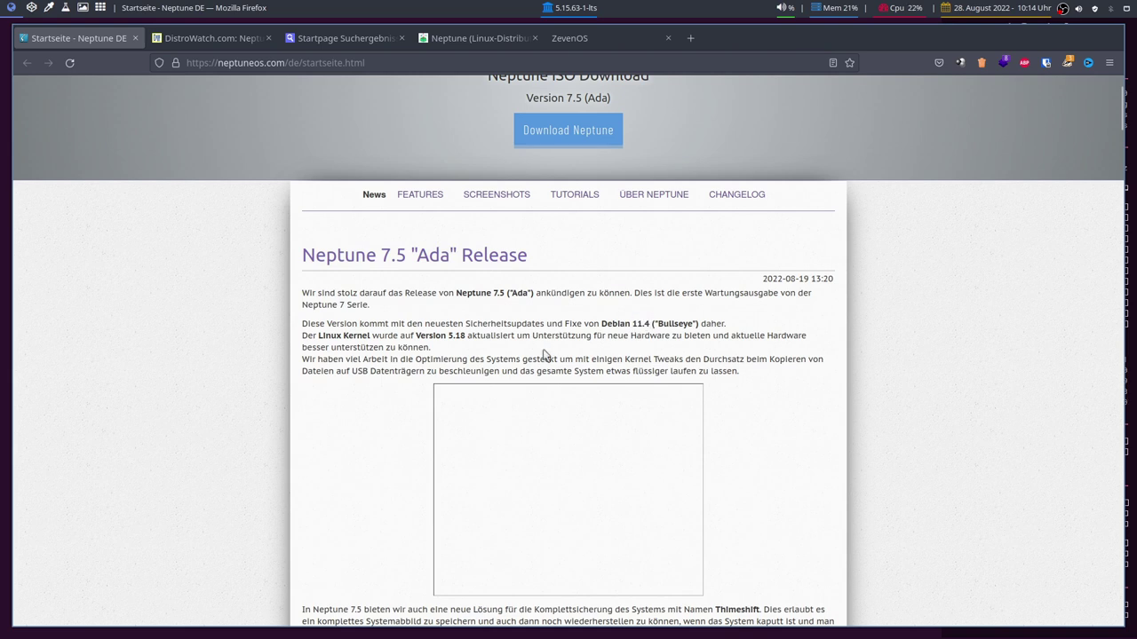
double_click(456, 336)
left_click(526, 356)
left_click_drag(449, 339, 465, 337)
left_click(495, 336)
Load kernel.org in a new browser tab.
left_click(691, 38)
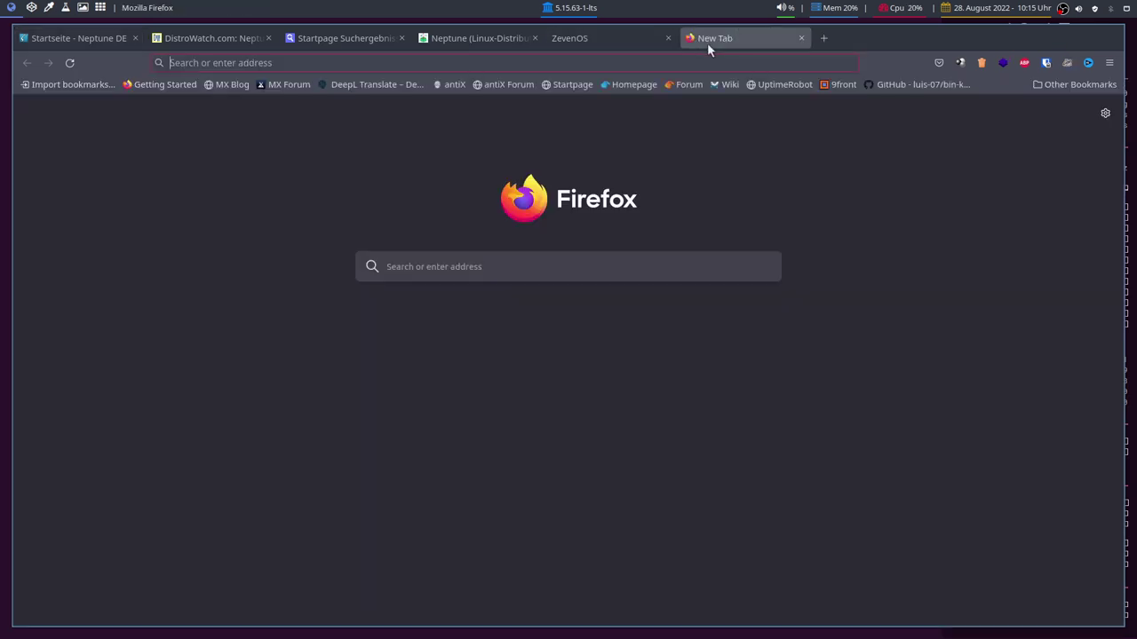
type("kernel.")
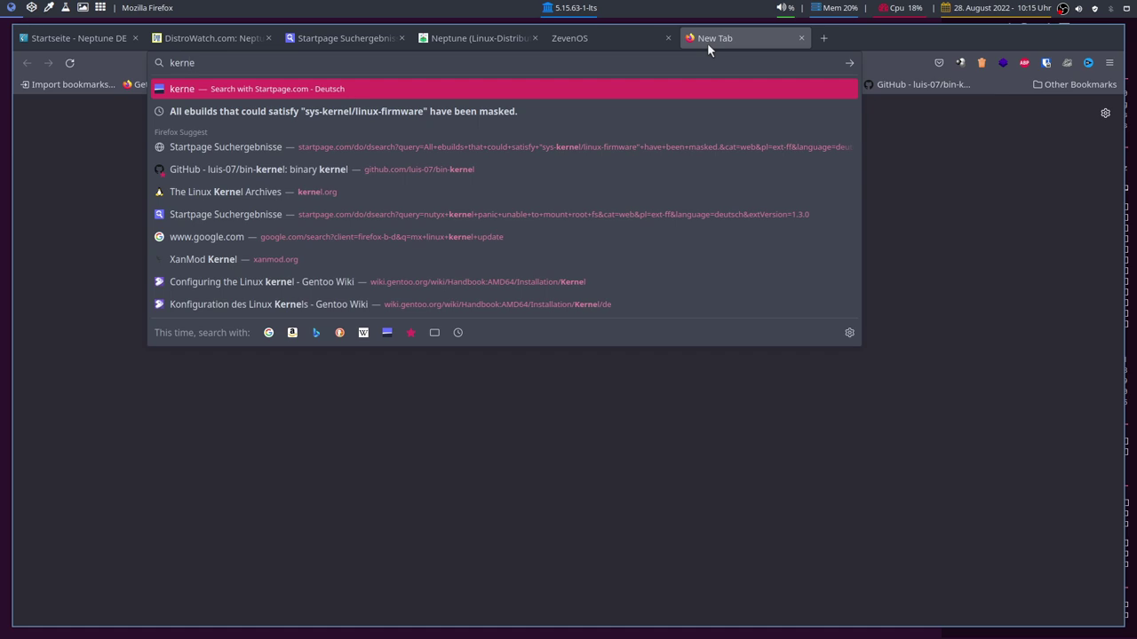
type("org")
key("Return")
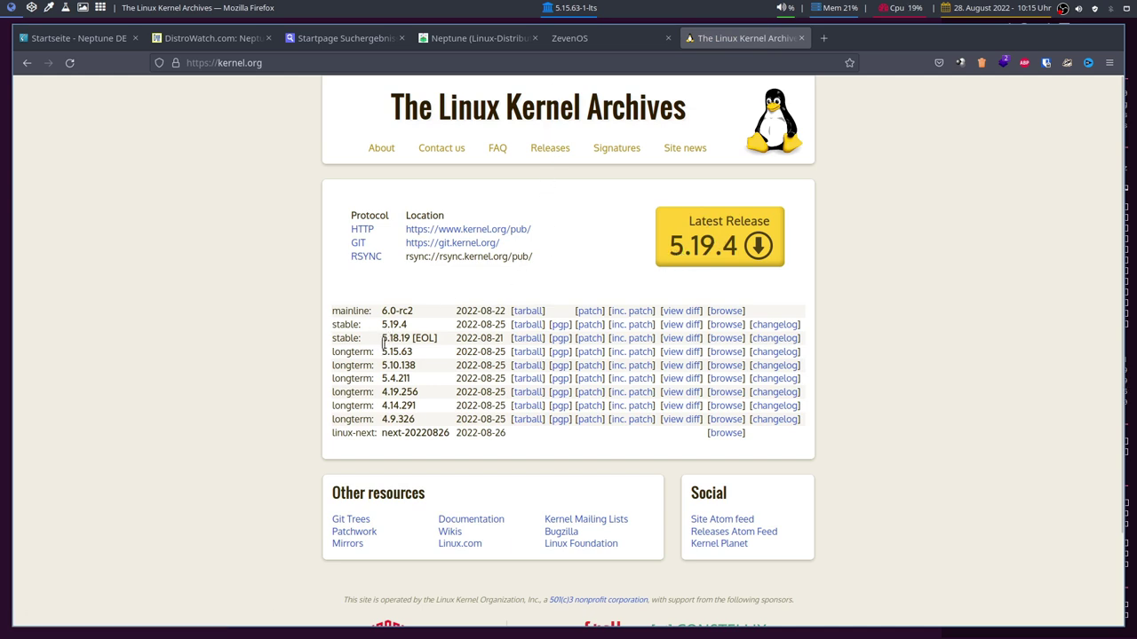
Highlight stable kernel 5.18.19 and its EOL marker, then return to the Neptune homepage.
left_click_drag(384, 338, 410, 338)
left_click_drag(414, 337, 438, 338)
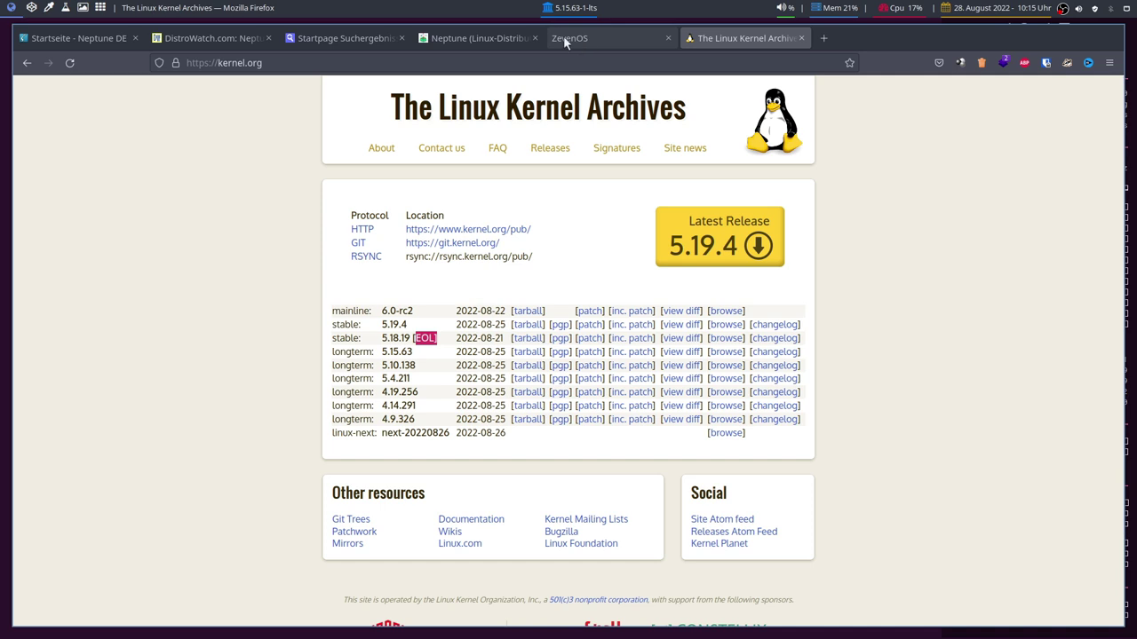
left_click(127, 36)
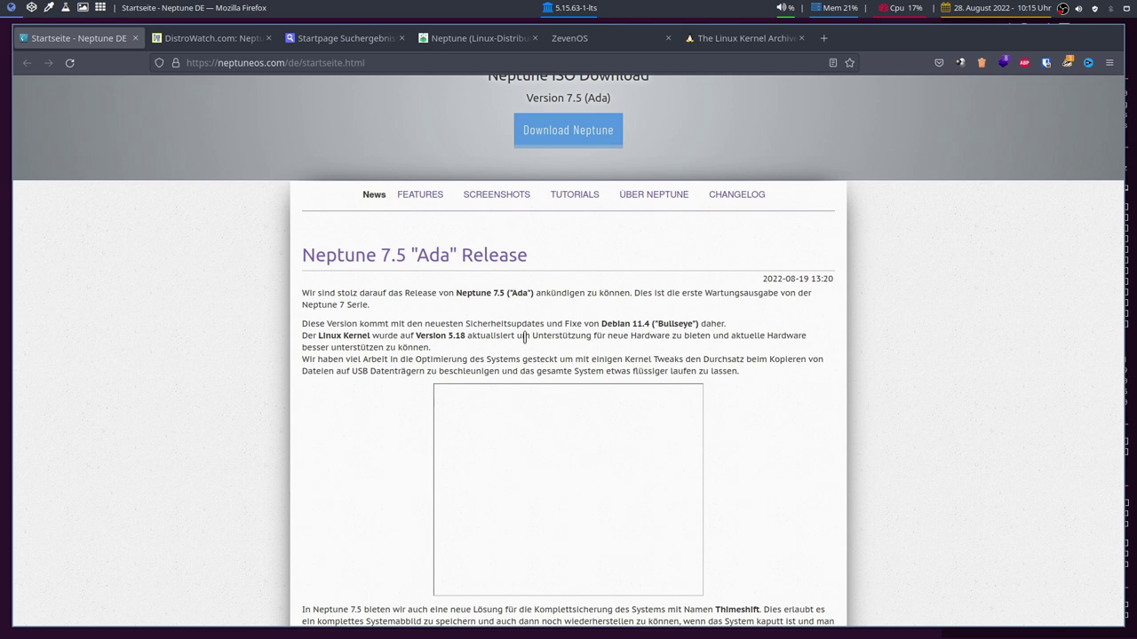
scroll(562, 404, "up", 2)
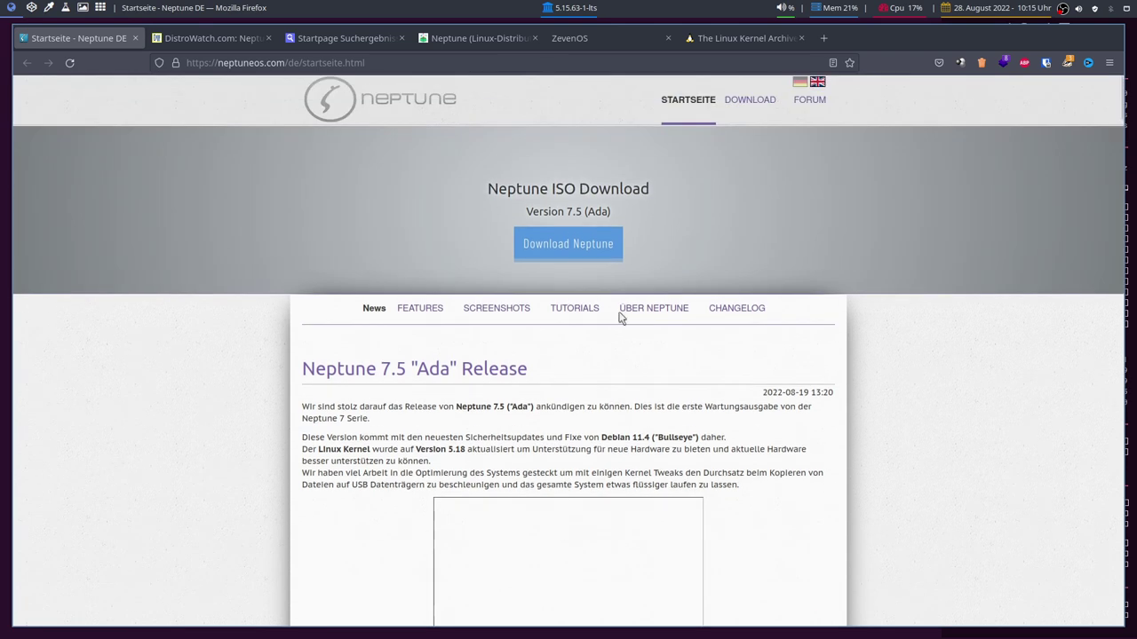
scroll(573, 433, "down", 2)
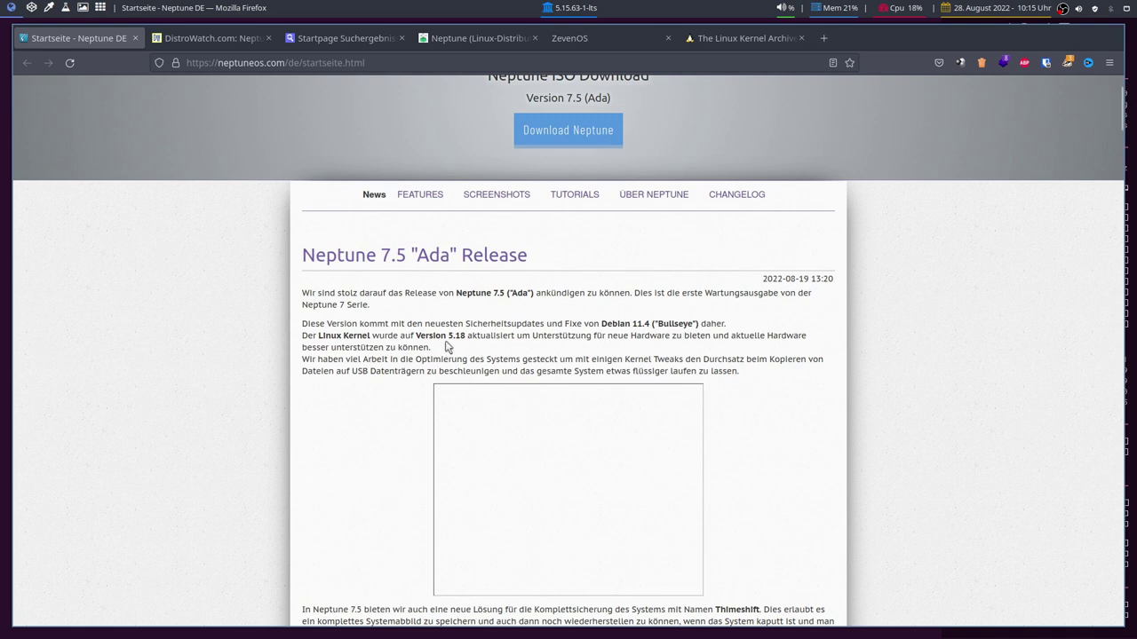
left_click(727, 39)
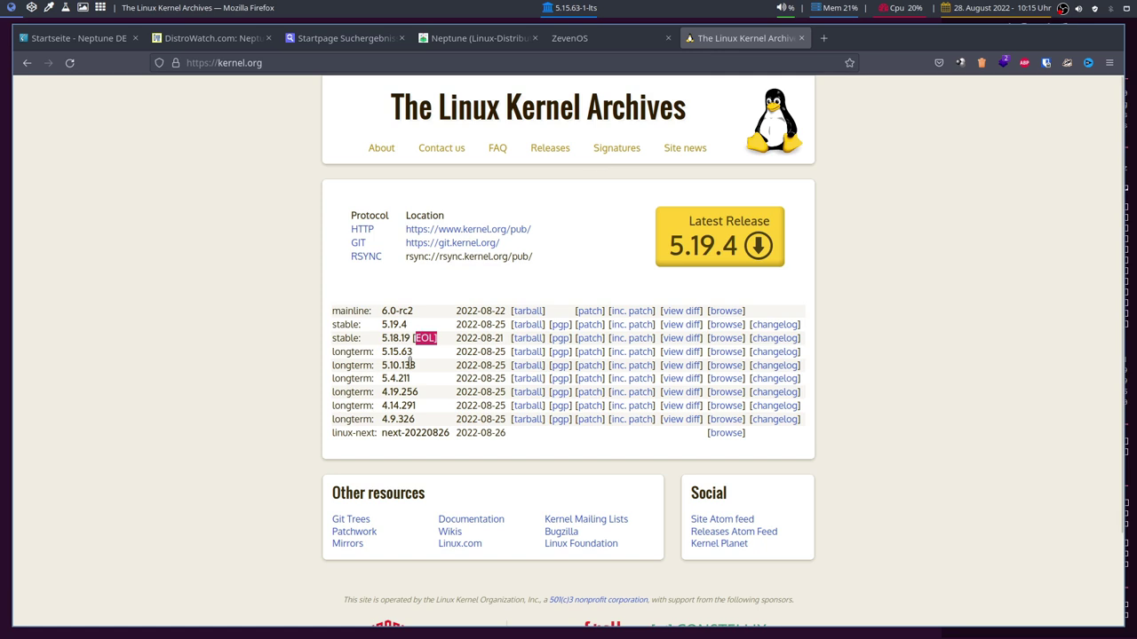
left_click_drag(387, 351, 401, 352)
left_click(401, 353)
left_click(120, 38)
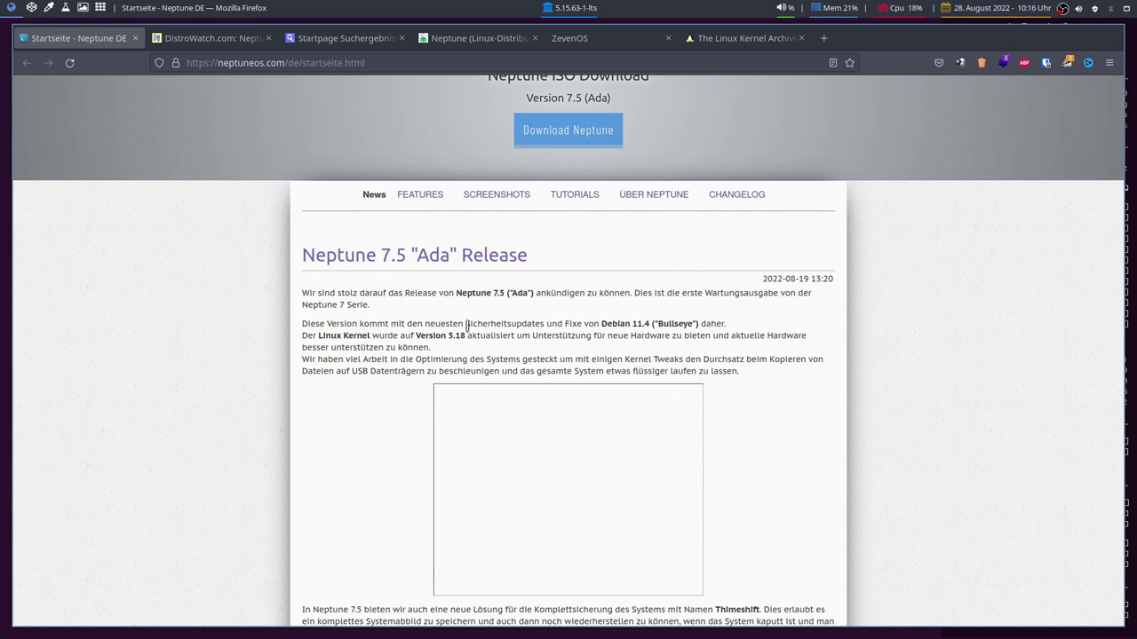
scroll(466, 327, "up", 2)
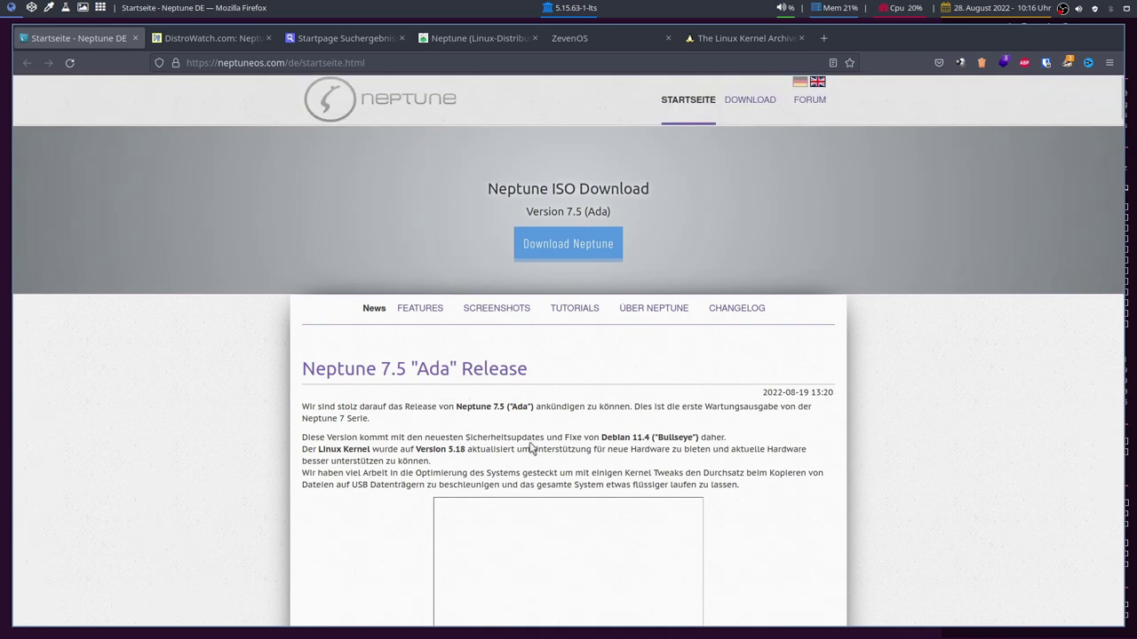
scroll(409, 394, "down", 2)
scroll(393, 385, "up", 2)
scroll(275, 256, "down", 5)
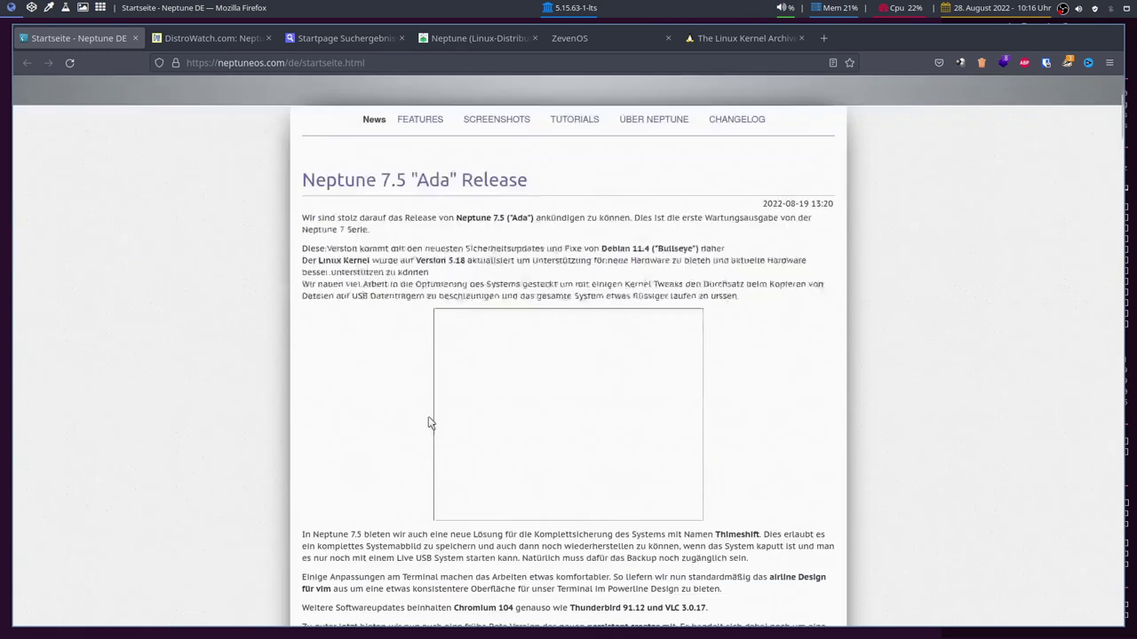
right_click(597, 337)
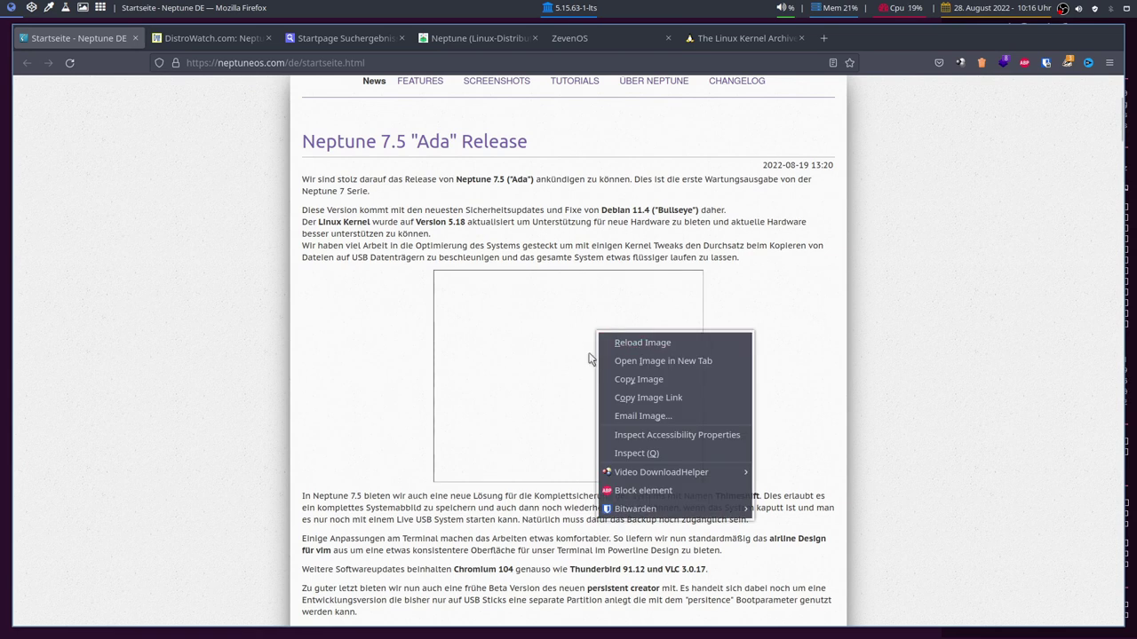
left_click(622, 362)
left_click(192, 41)
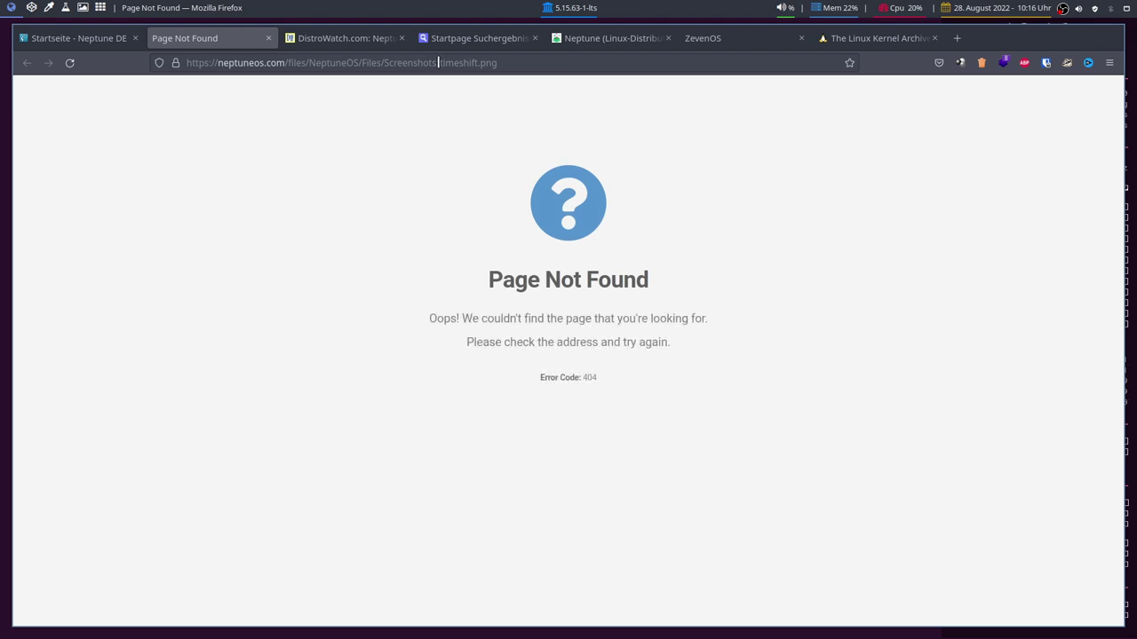
left_click(270, 39)
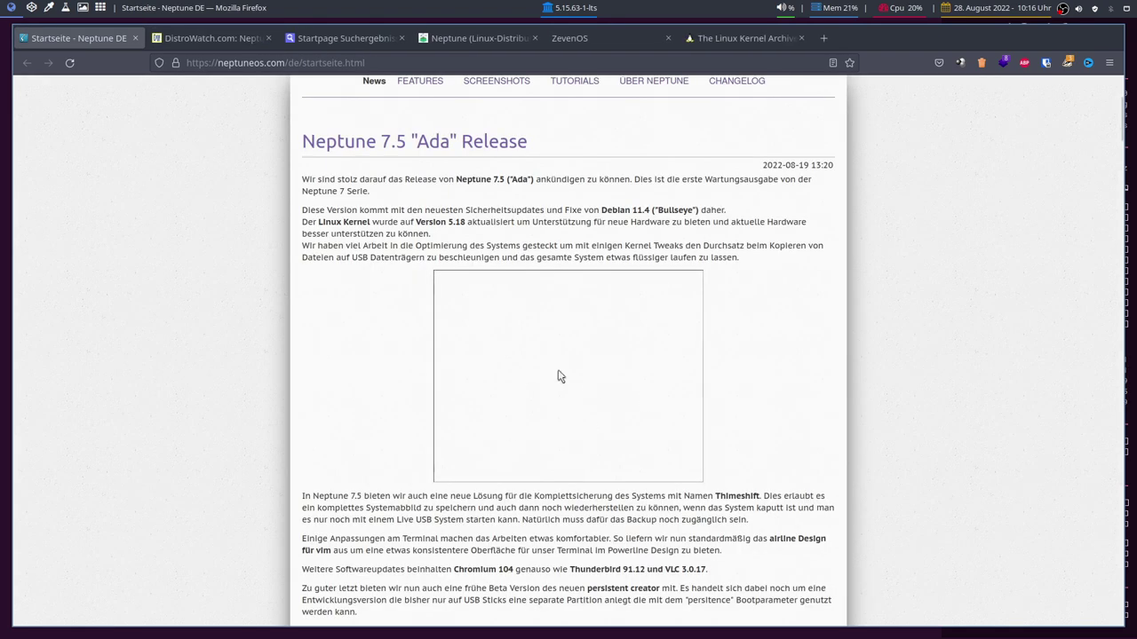
scroll(558, 370, "down", 5)
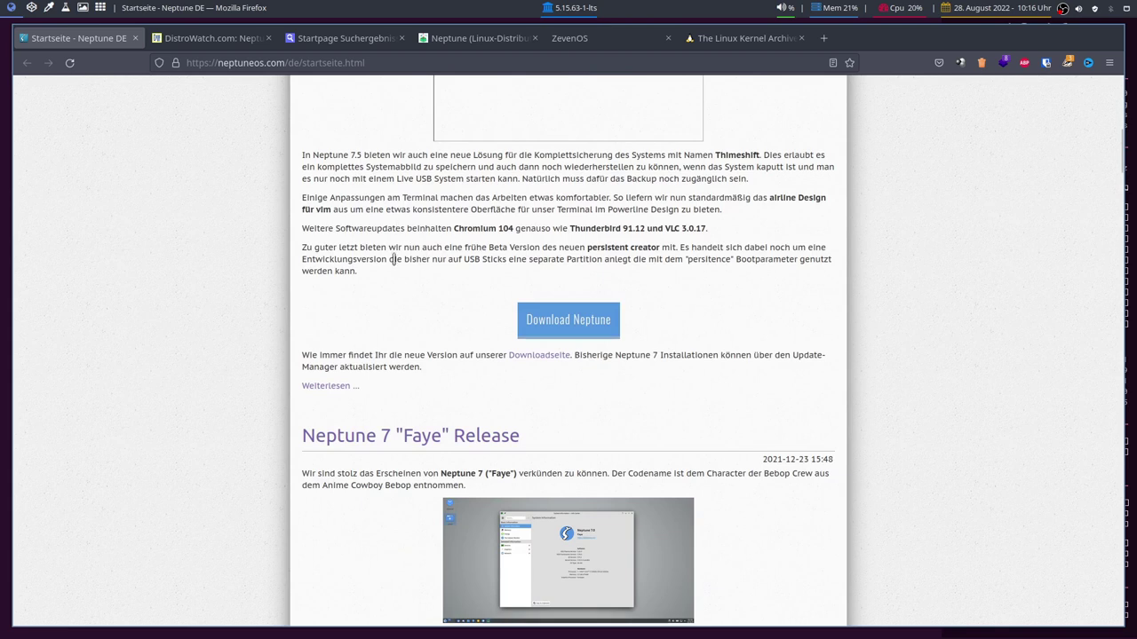
scroll(377, 274, "down", 3)
scroll(388, 298, "up", 10)
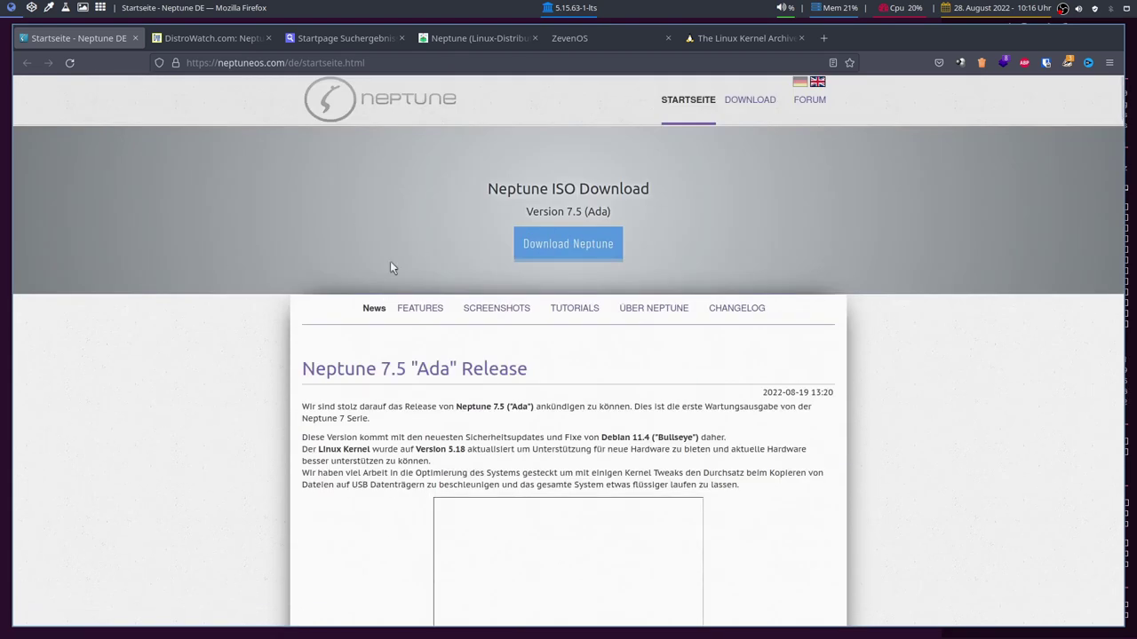
left_click(448, 311)
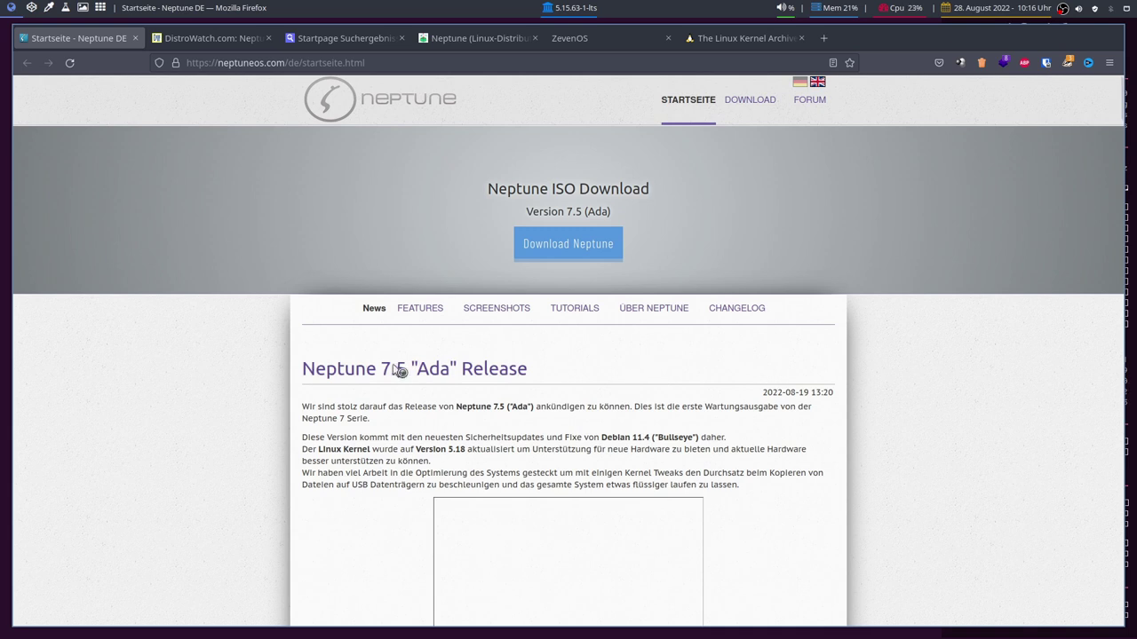
left_click(439, 309)
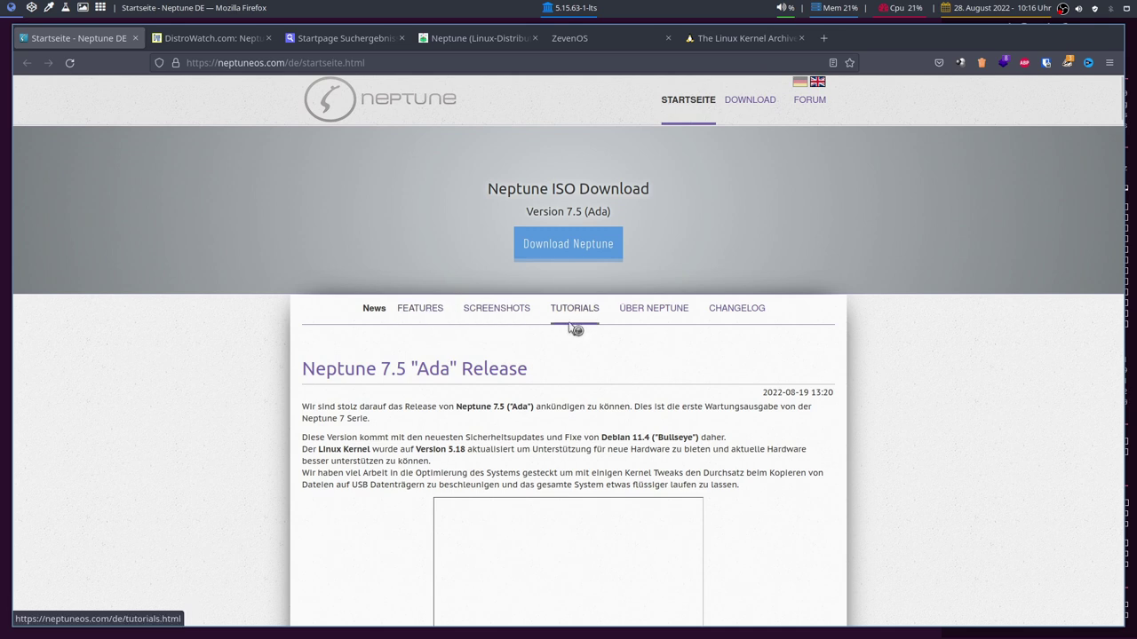
left_click(491, 326)
Go to the Neptune download page and look over the 7.5 requirements and ISO options.
left_click(575, 247)
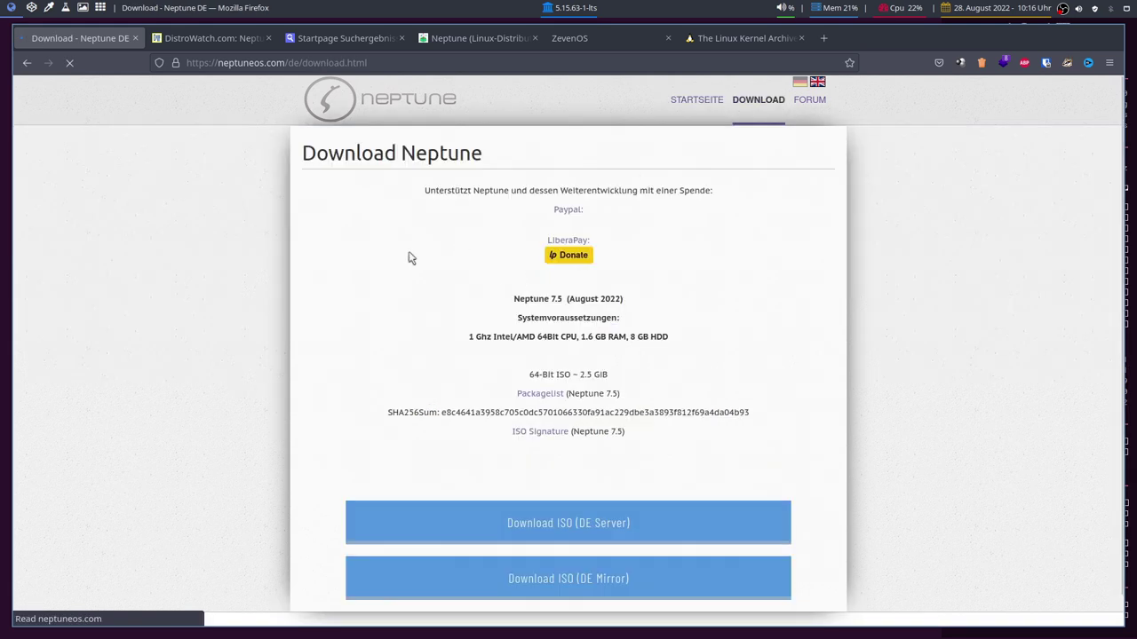
scroll(482, 293, "down", 2)
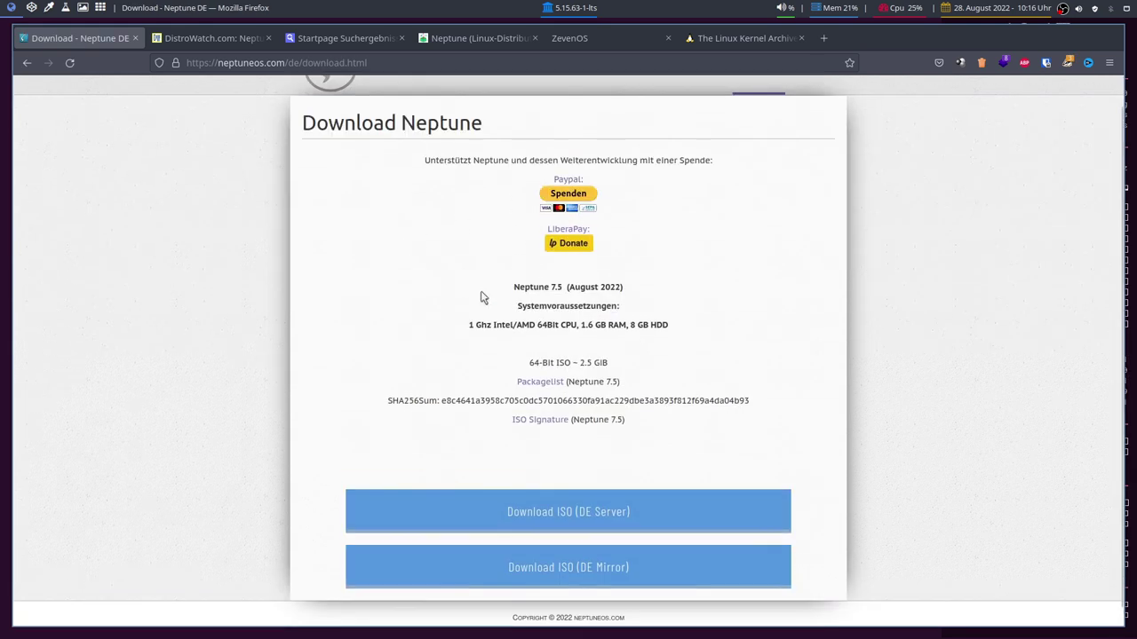
left_click(587, 504)
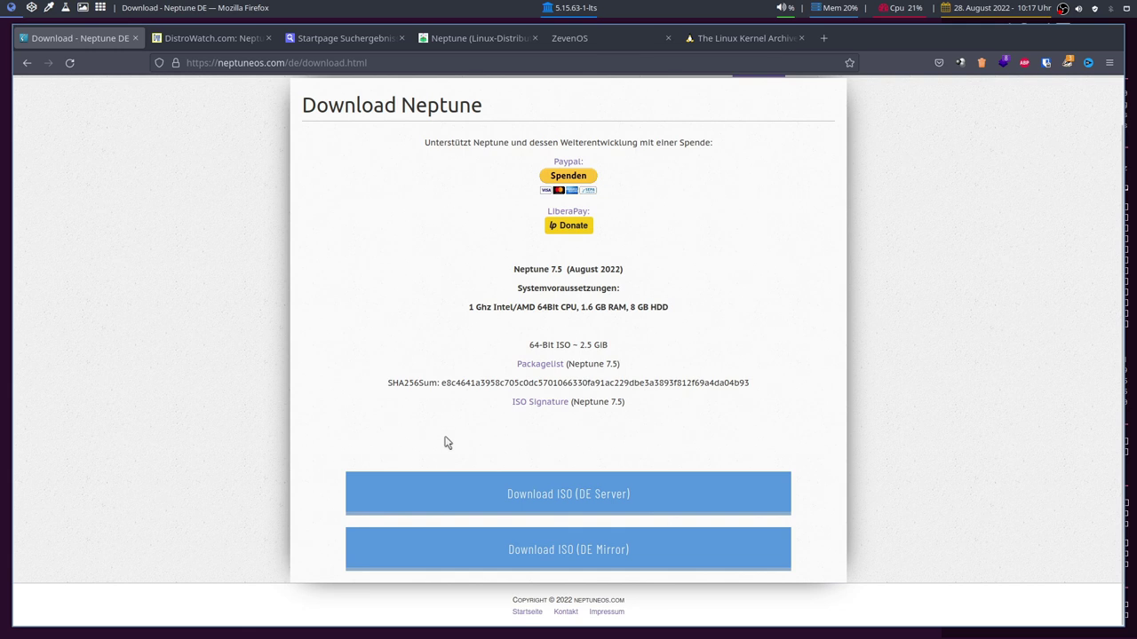
scroll(444, 434, "up", 2)
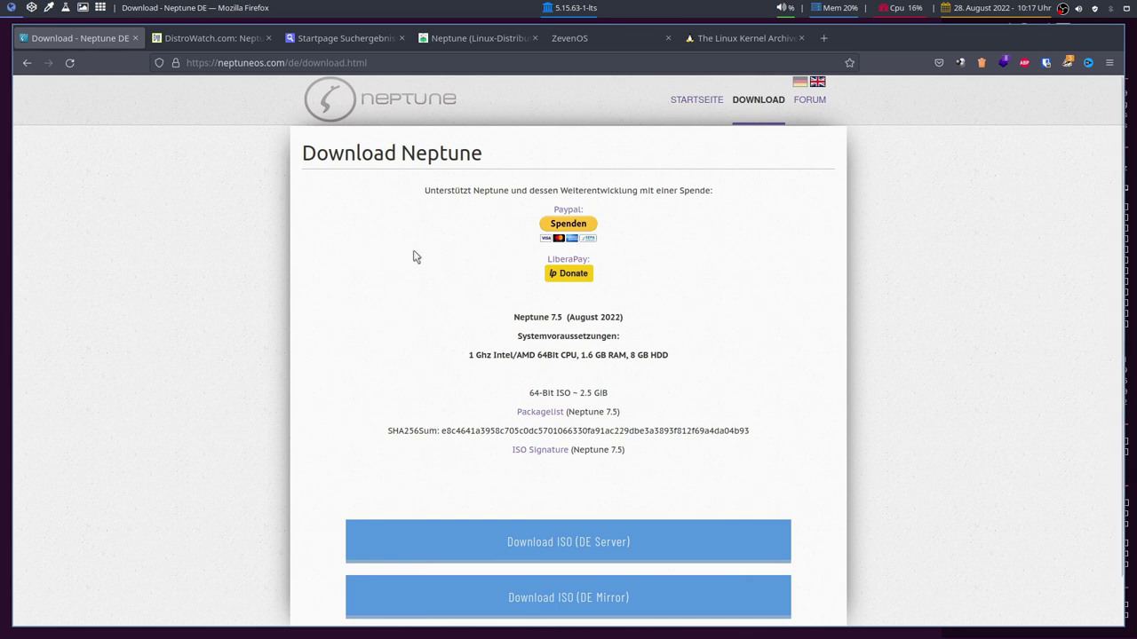
Return to the Neptune start page, scroll the news, and open the Über Neptune page.
left_click(696, 100)
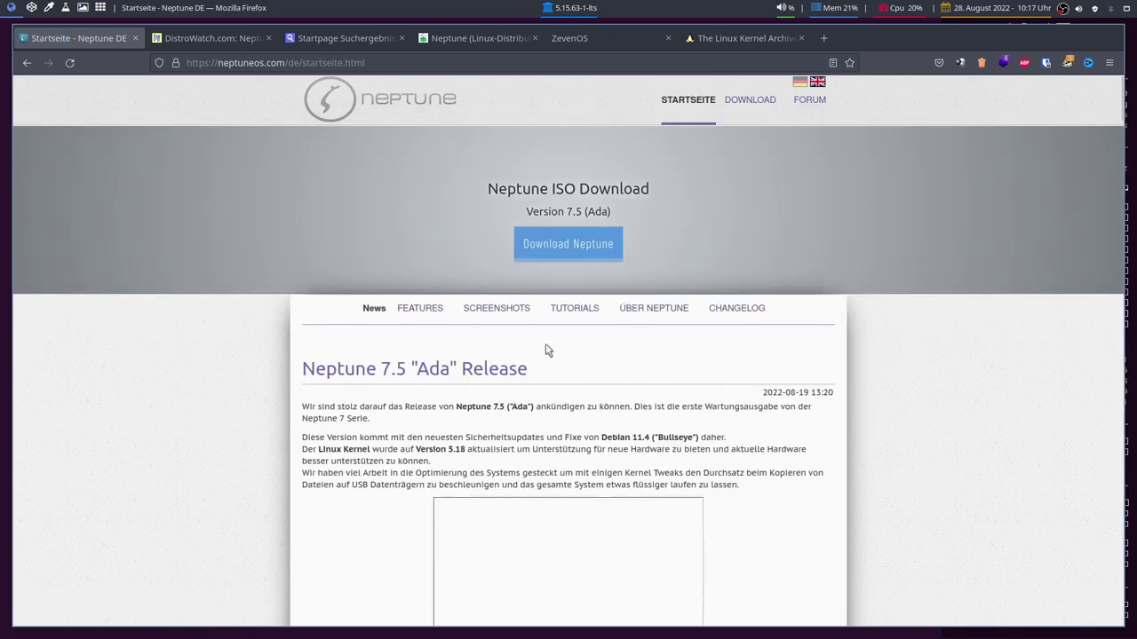
scroll(550, 352, "down", 15)
scroll(866, 429, "down", 10)
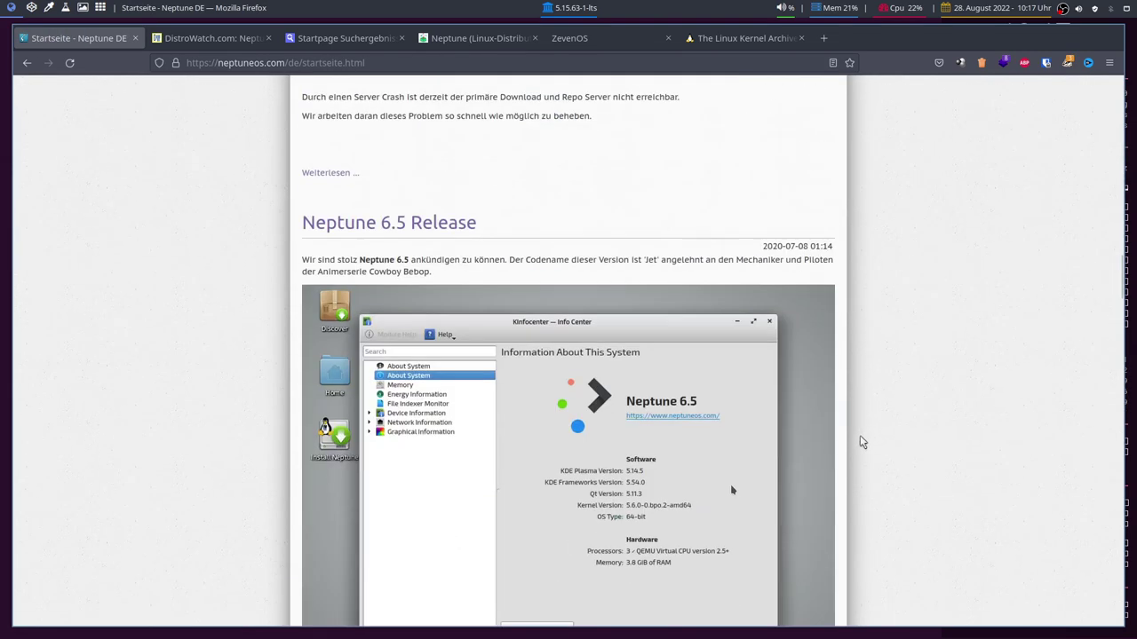
scroll(860, 435, "up", 20)
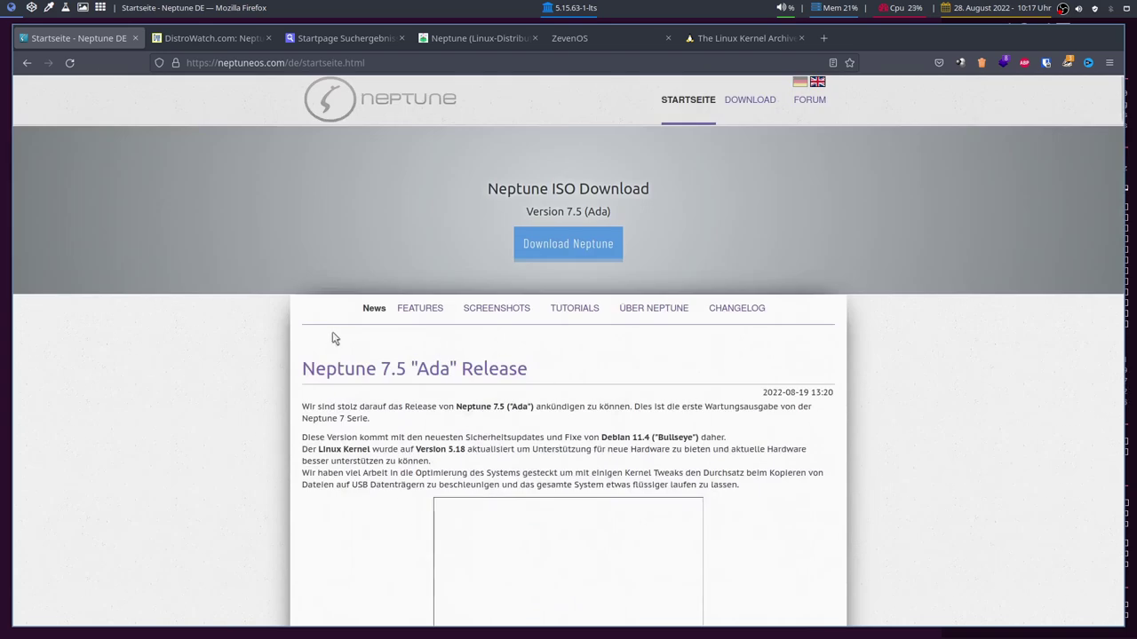
left_click(666, 311)
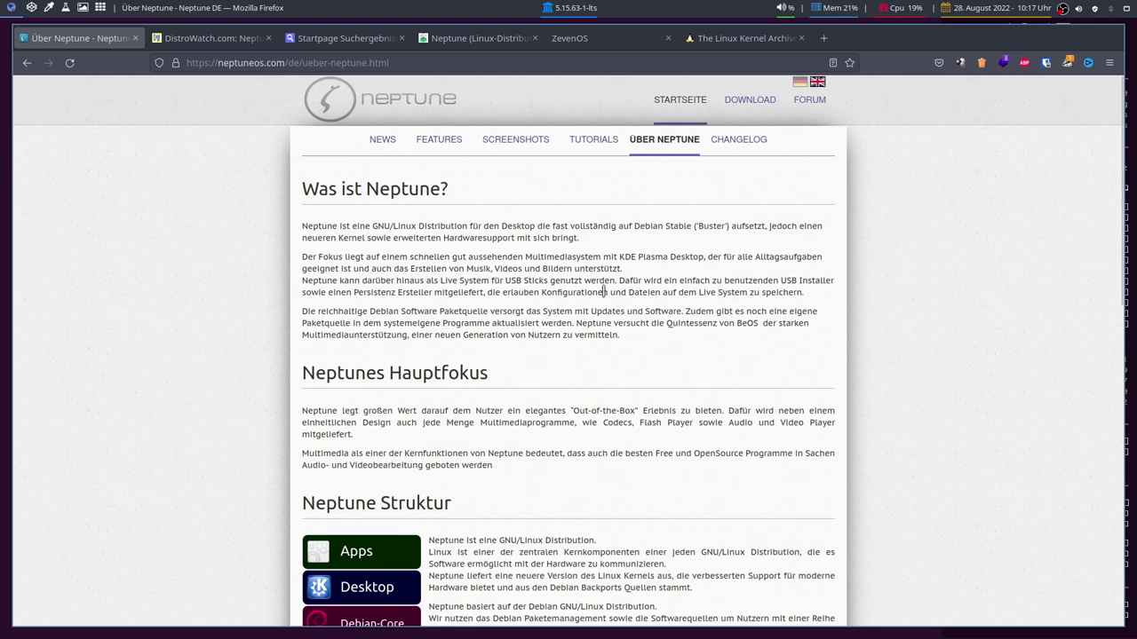
scroll(607, 291, "down", 2)
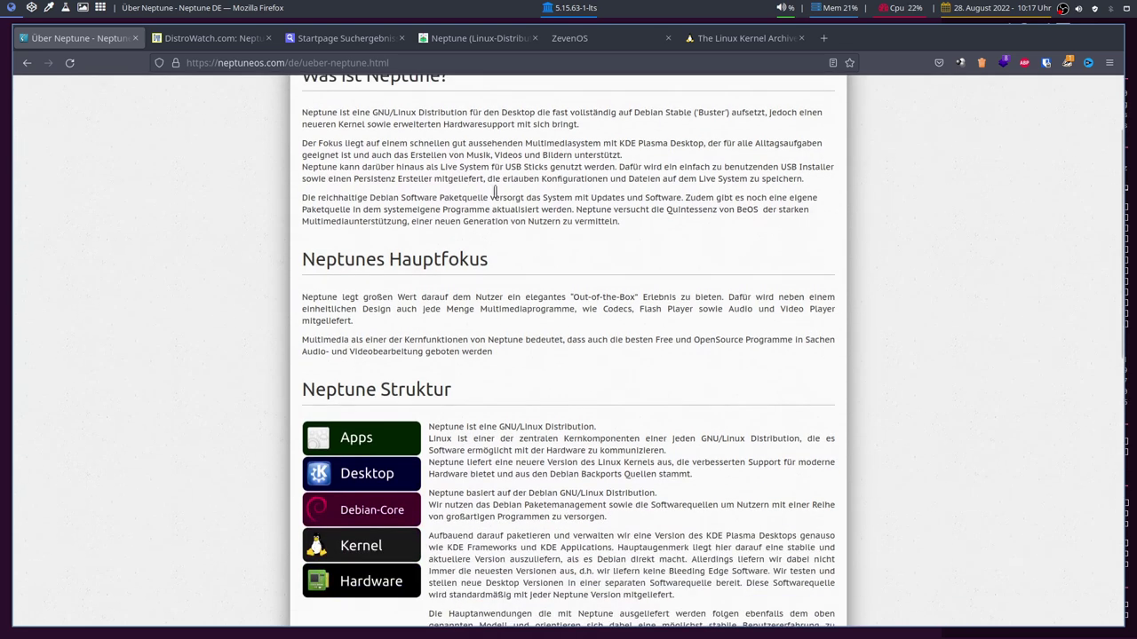
left_click_drag(331, 220, 457, 224)
left_click(457, 224)
left_click_drag(578, 297, 638, 296)
left_click(639, 298)
scroll(539, 309, "down", 5)
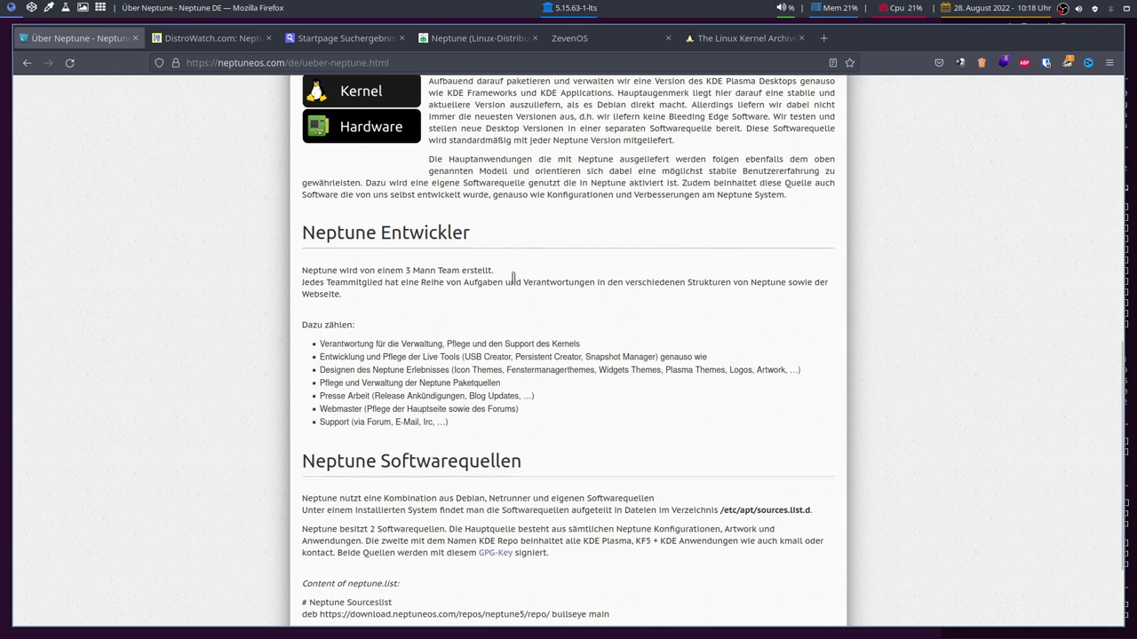
scroll(513, 280, "up", 10)
left_click(817, 81)
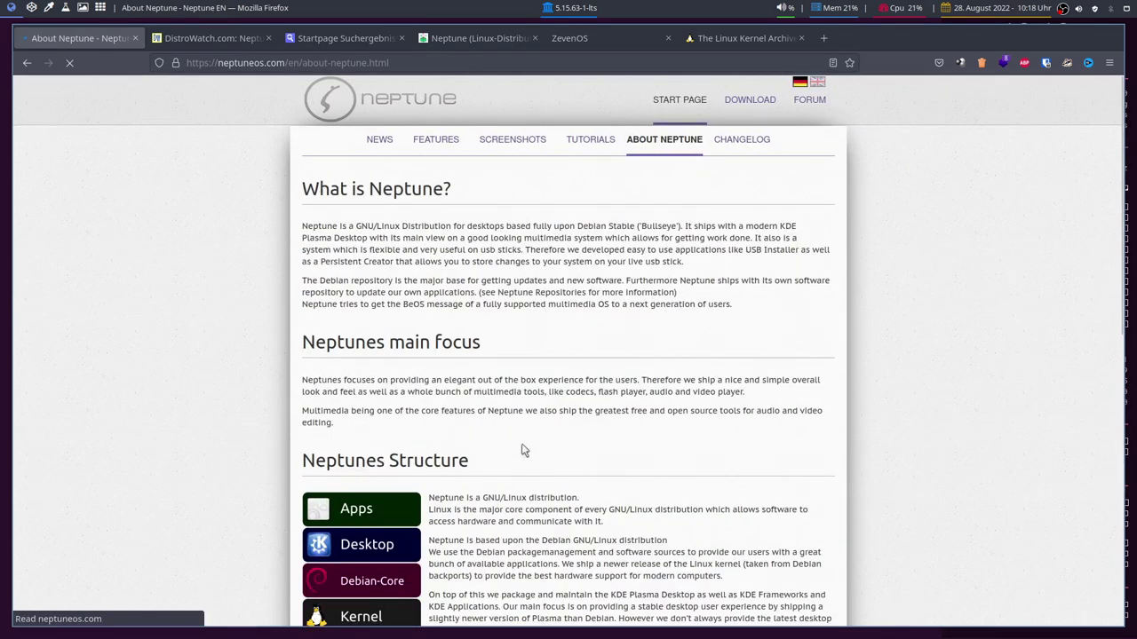
scroll(492, 465, "down", 10)
left_click_drag(353, 196, 398, 197)
left_click(422, 197)
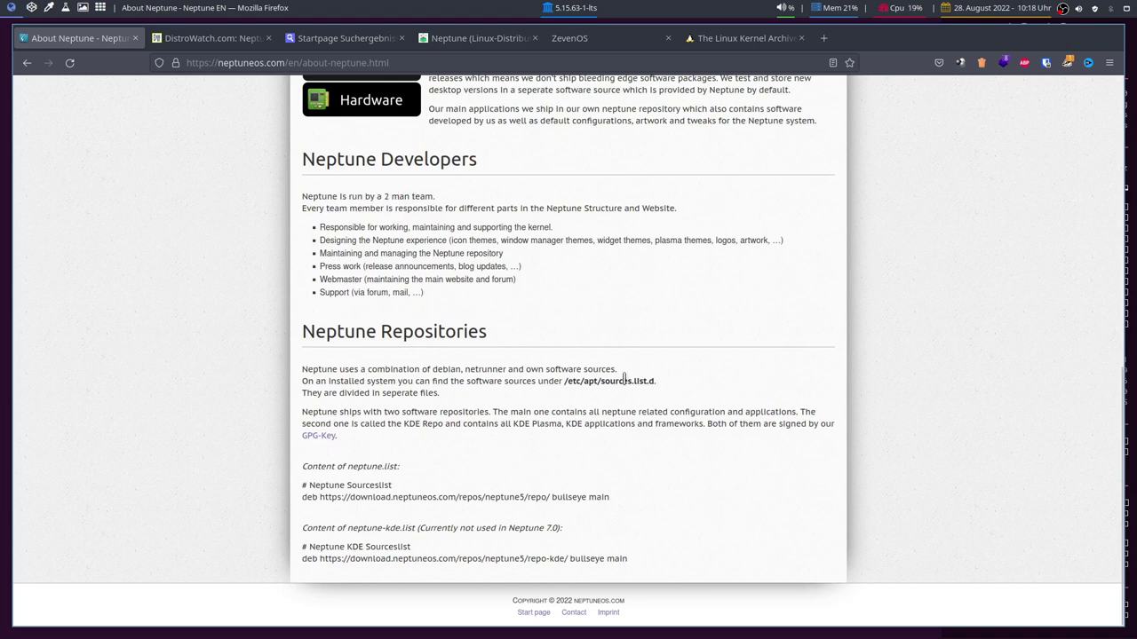
scroll(690, 388, "up", 2)
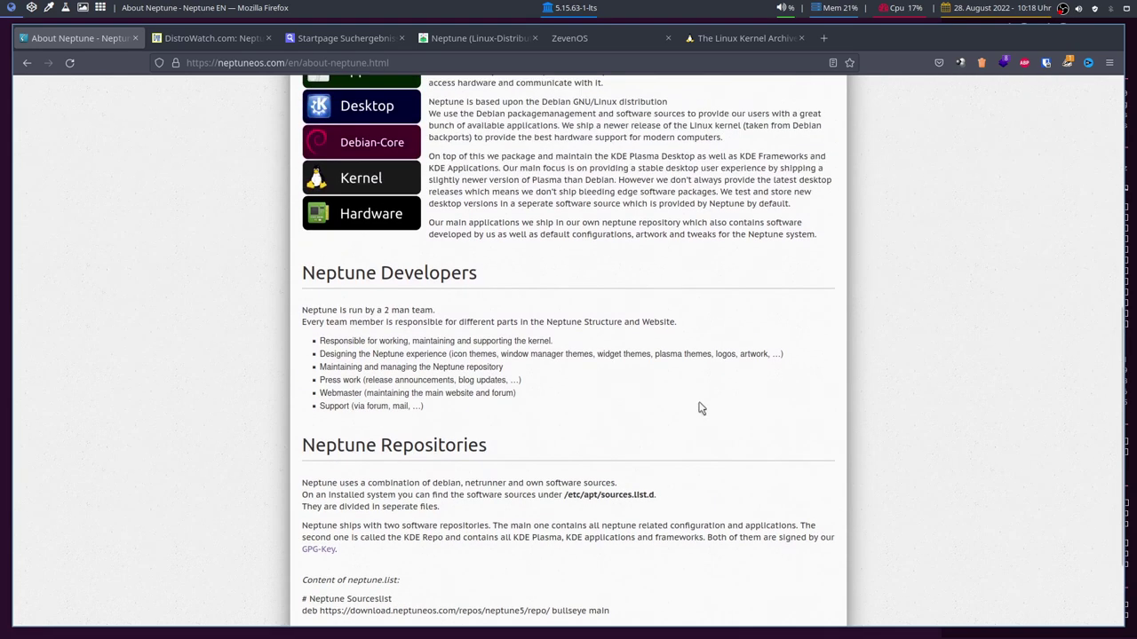
scroll(701, 410, "up", 6)
scroll(701, 409, "down", 6)
scroll(725, 409, "up", 8)
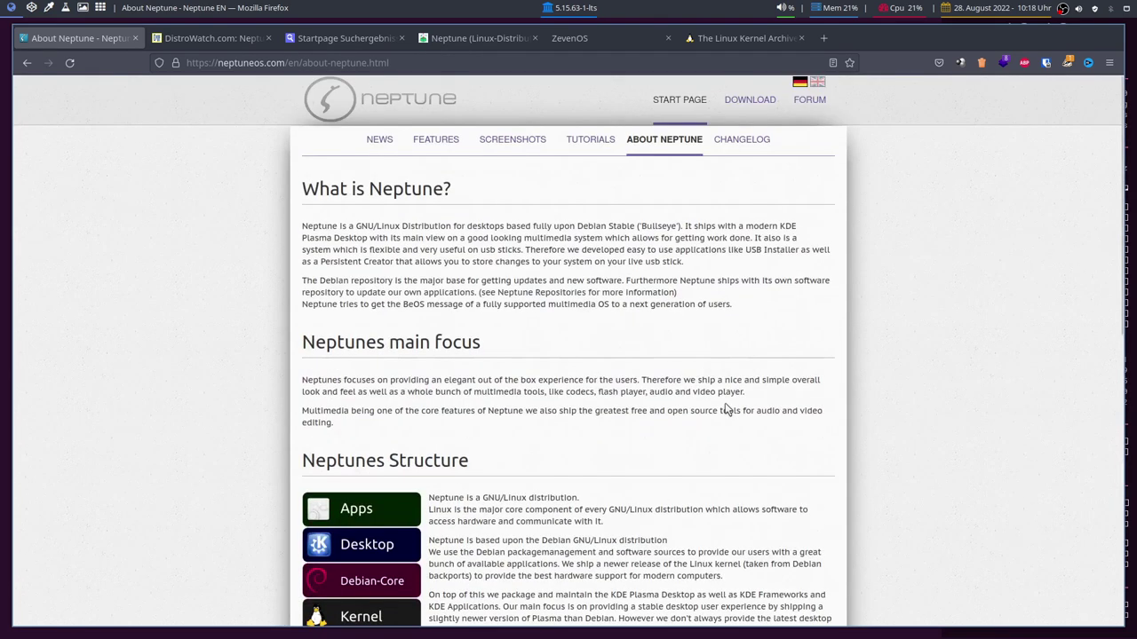
left_click(800, 82)
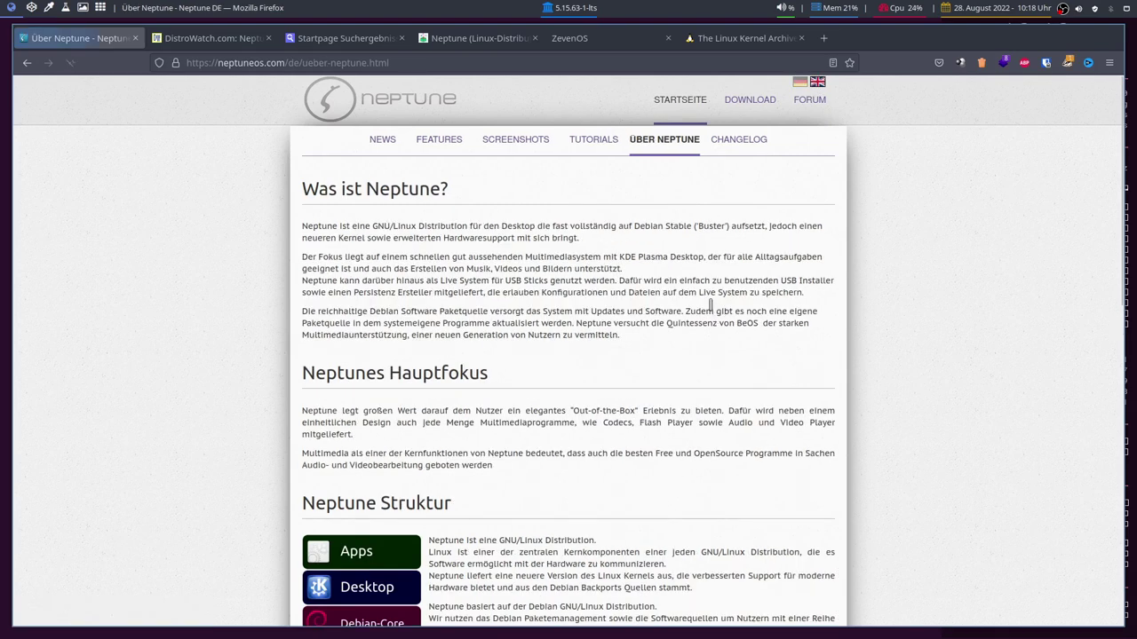
scroll(563, 367, "down", 6)
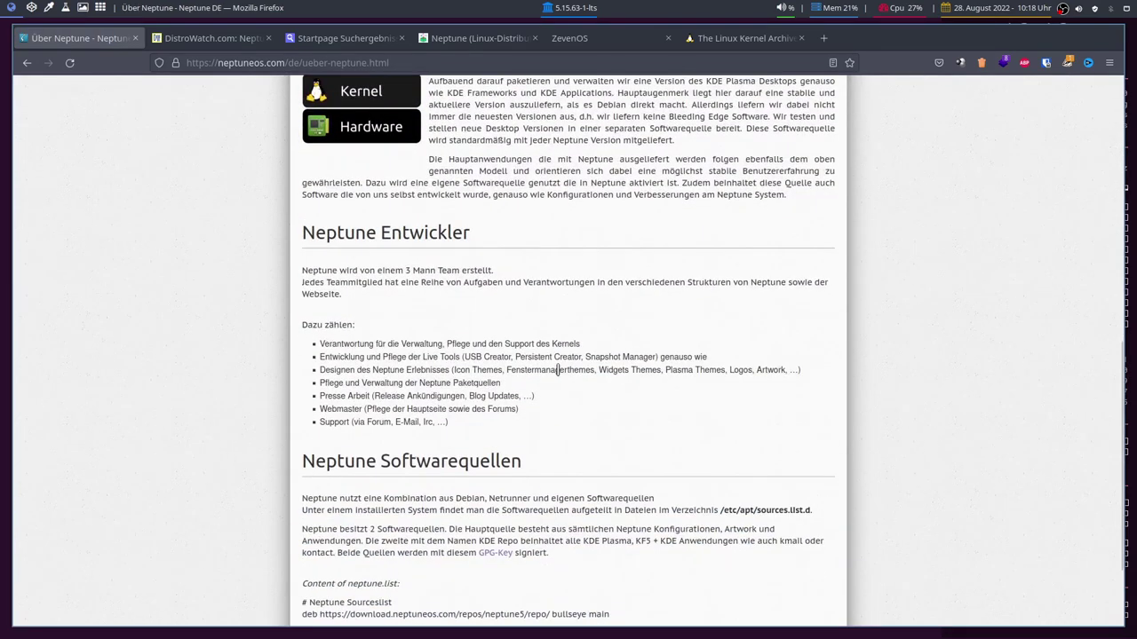
scroll(560, 377, "up", 6)
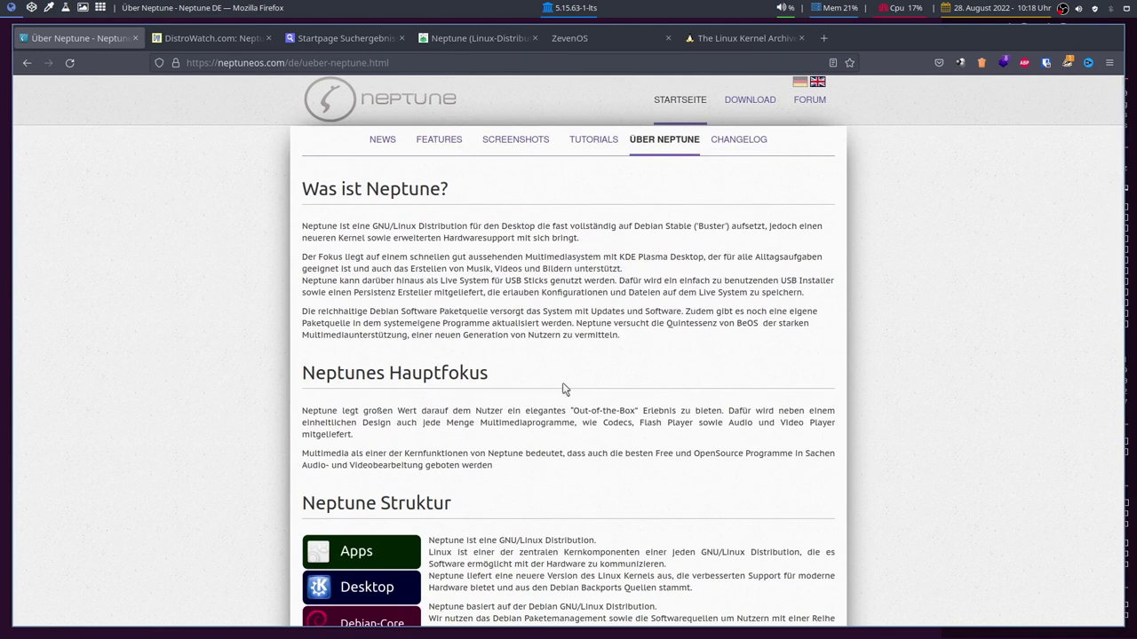
scroll(761, 314, "down", 10)
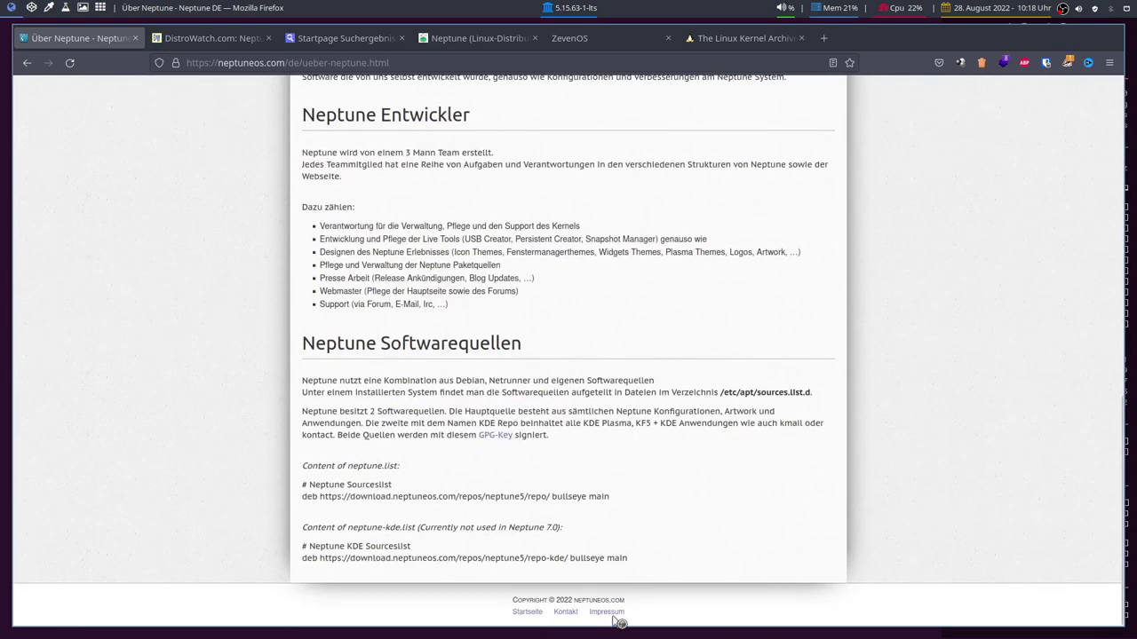
Open the site's Impressum page from the footer and scroll through it.
left_click(613, 613)
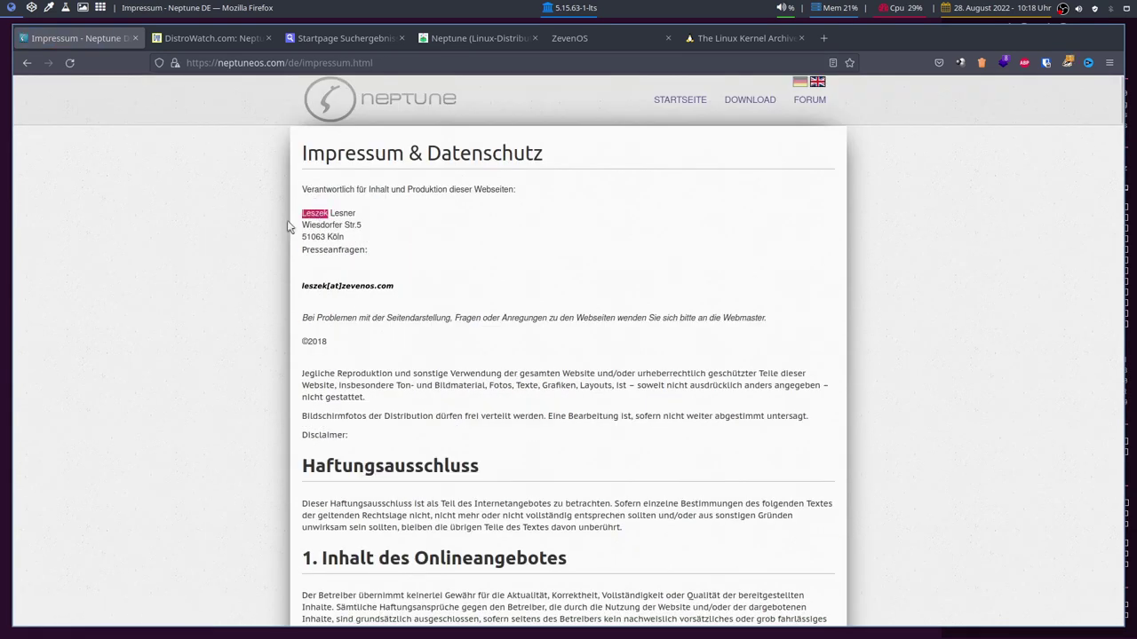
left_click(366, 216)
scroll(520, 247, "down", 6)
scroll(684, 322, "down", 10)
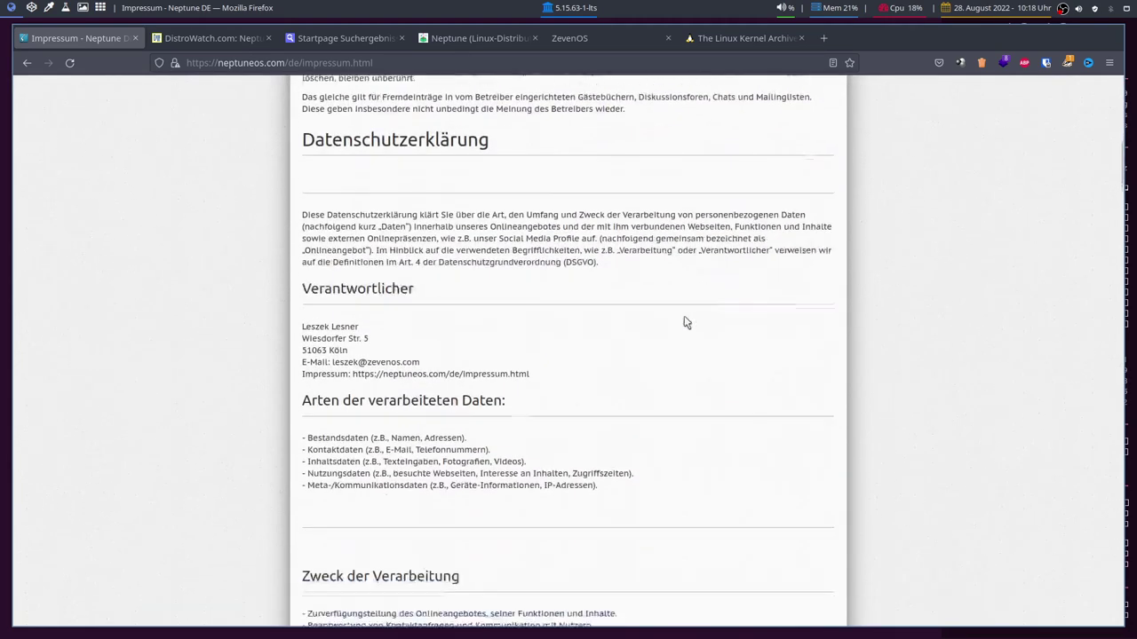
scroll(868, 309, "down", 10)
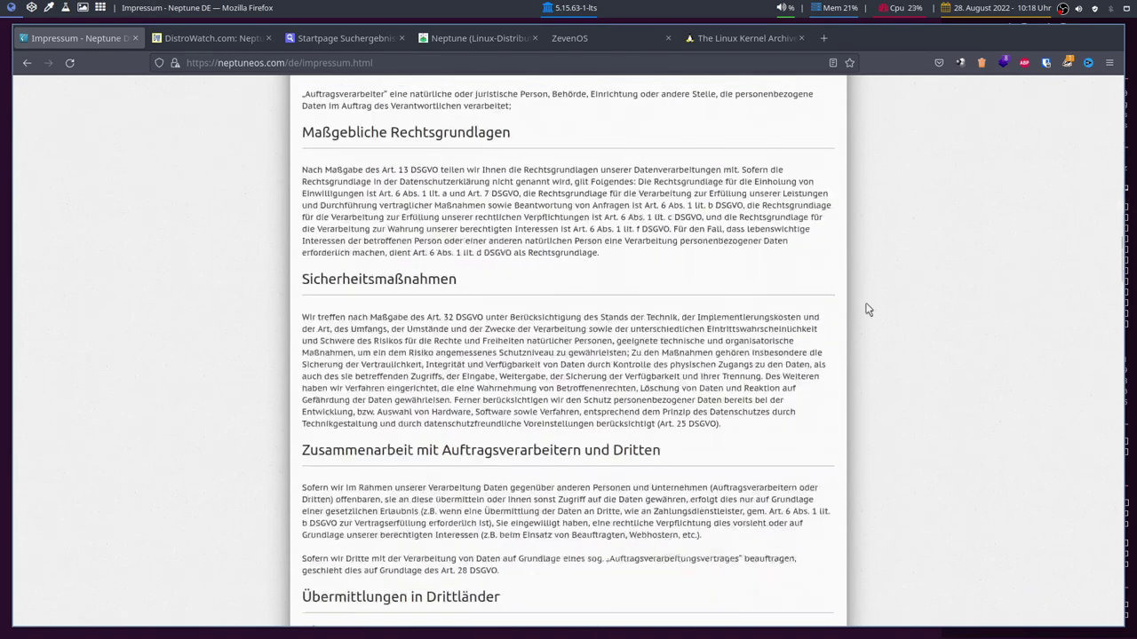
scroll(839, 310, "up", 20)
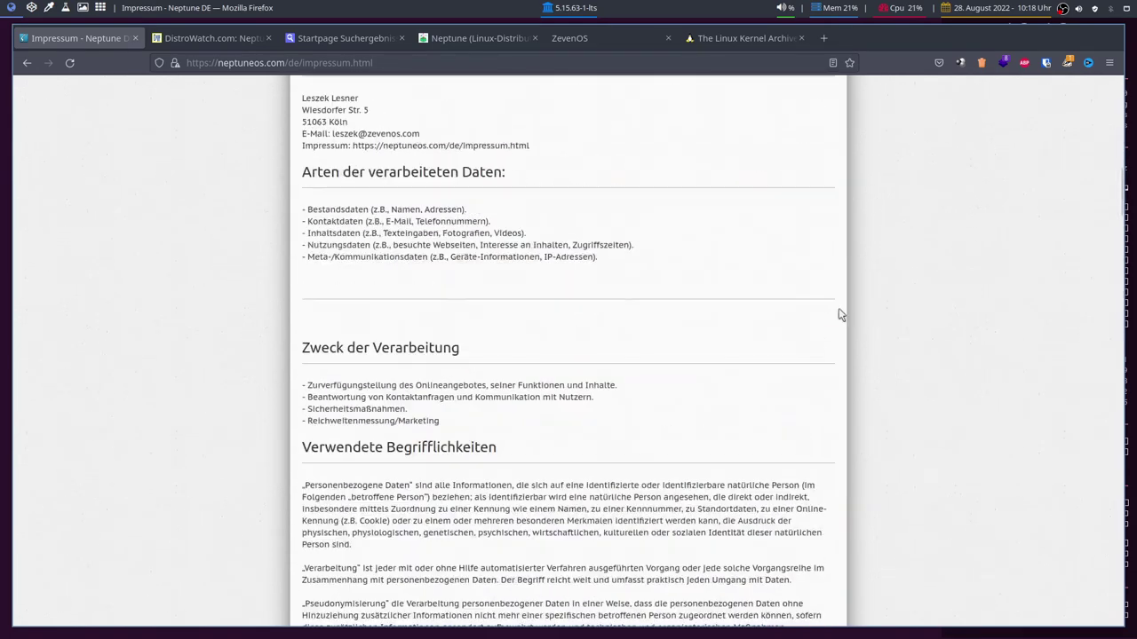
Browse the Neptune forum in a new tab, then close that tab.
left_click(808, 101)
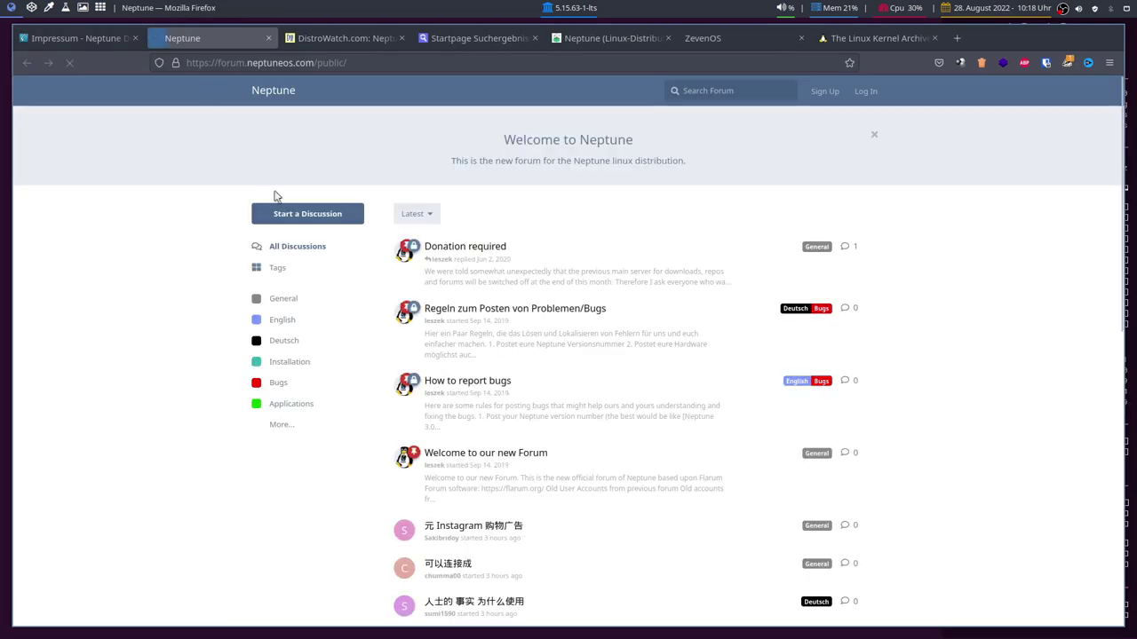
scroll(338, 319, "down", 3)
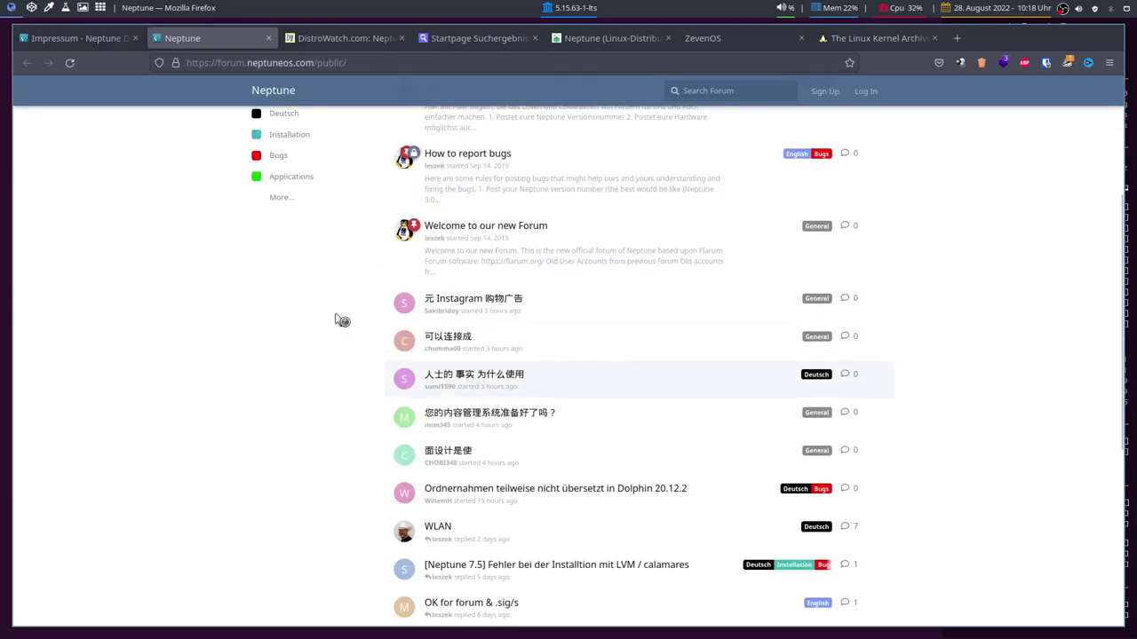
scroll(337, 319, "up", 3)
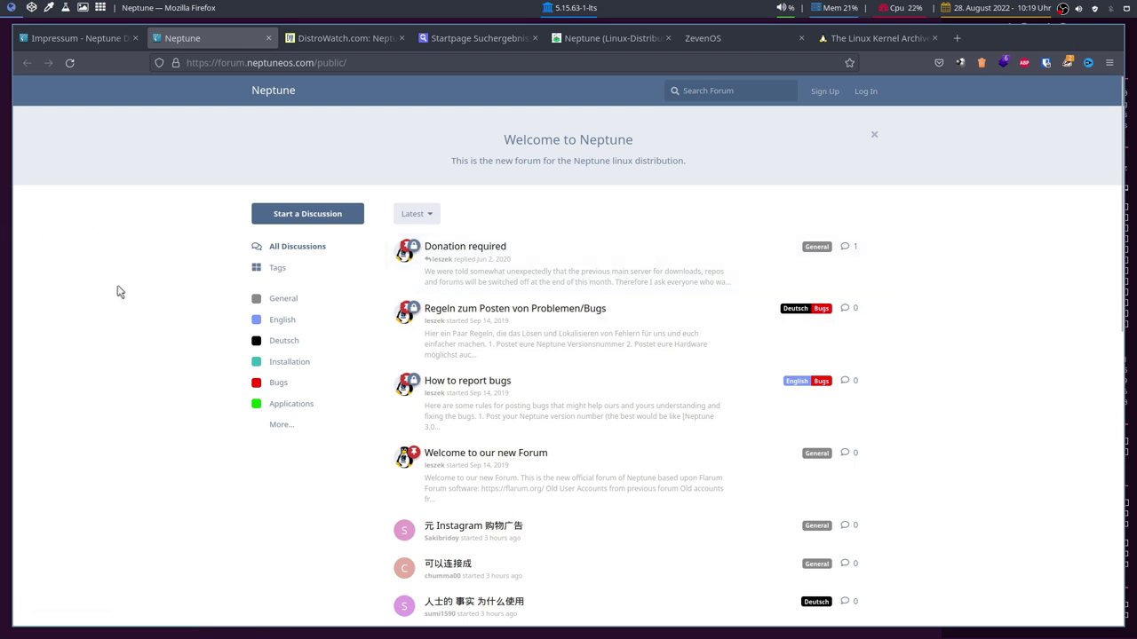
left_click(263, 37)
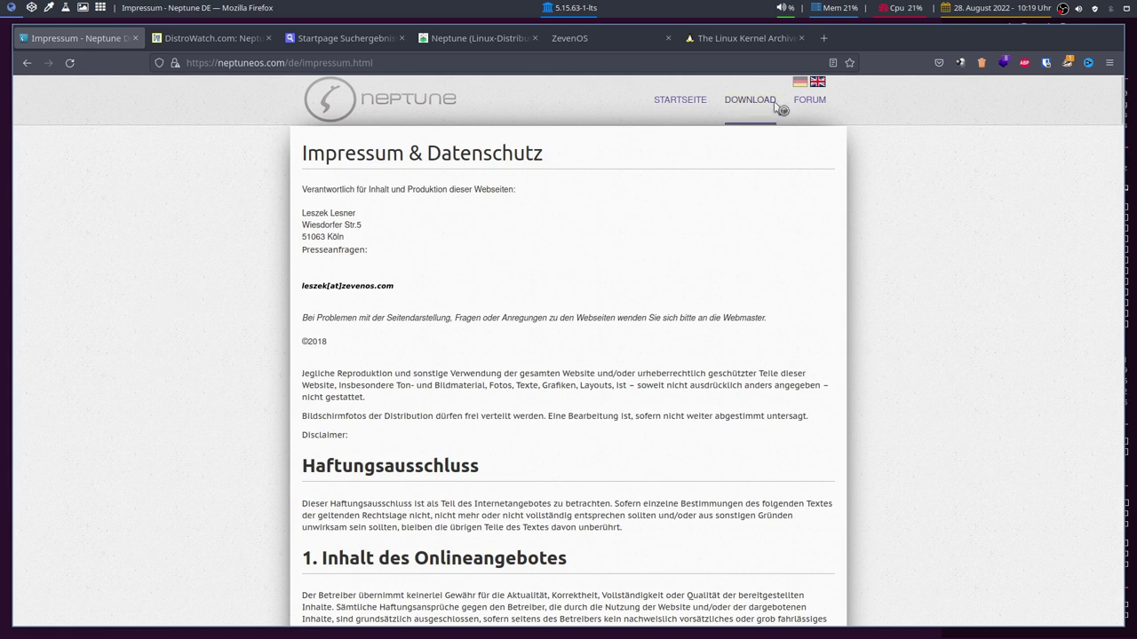
Switch the imprint to English and back to German.
left_click(817, 82)
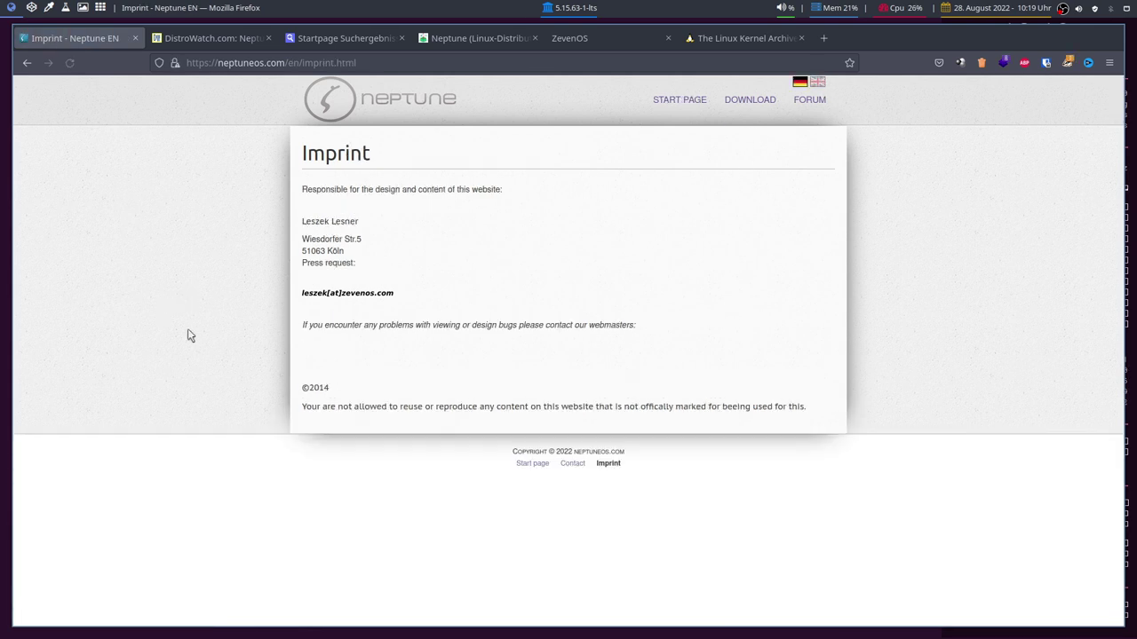
left_click(799, 81)
scroll(387, 383, "down", 10)
scroll(494, 371, "up", 10)
Download the Neptune 7.5 ISO from the DE server via the start page's Download Neptune button.
left_click(680, 100)
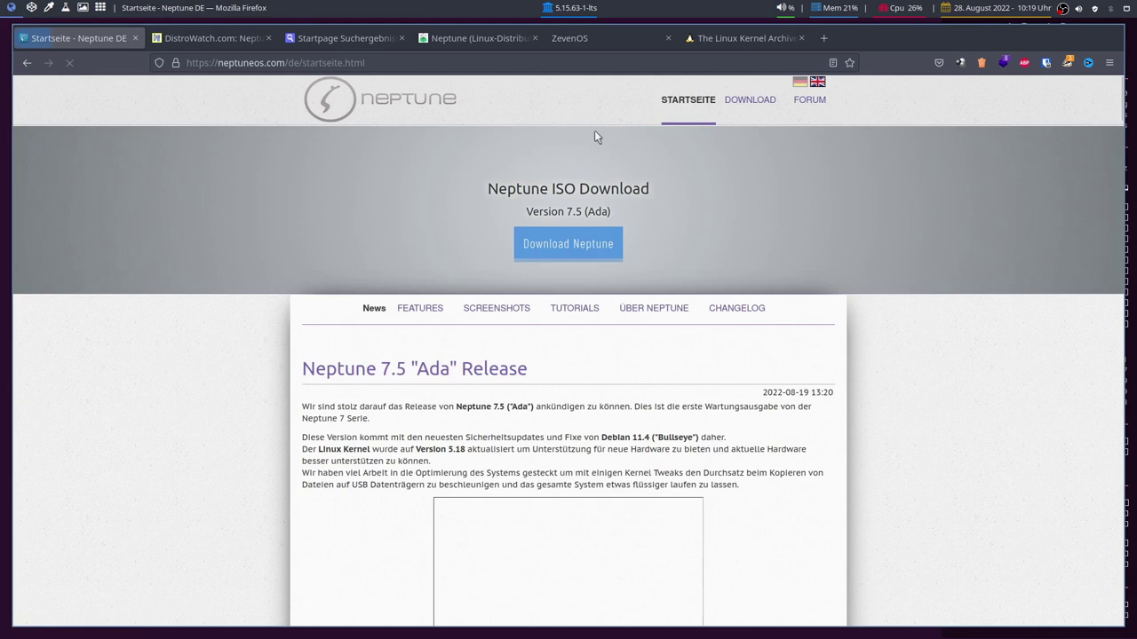
left_click(578, 254)
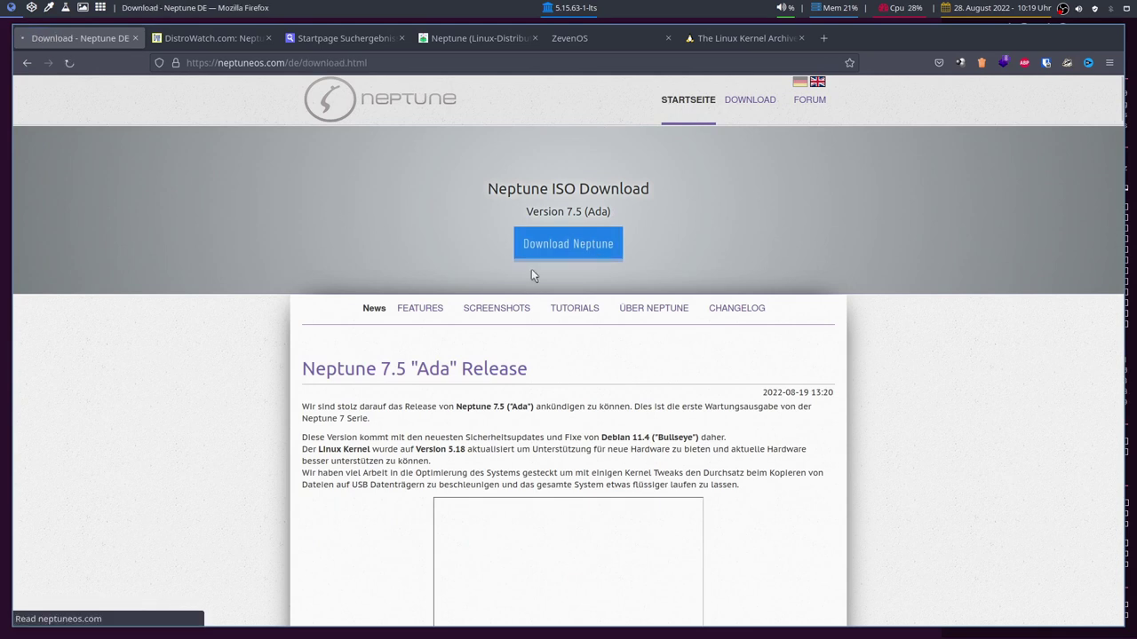
scroll(619, 468, "down", 1)
left_click(574, 500)
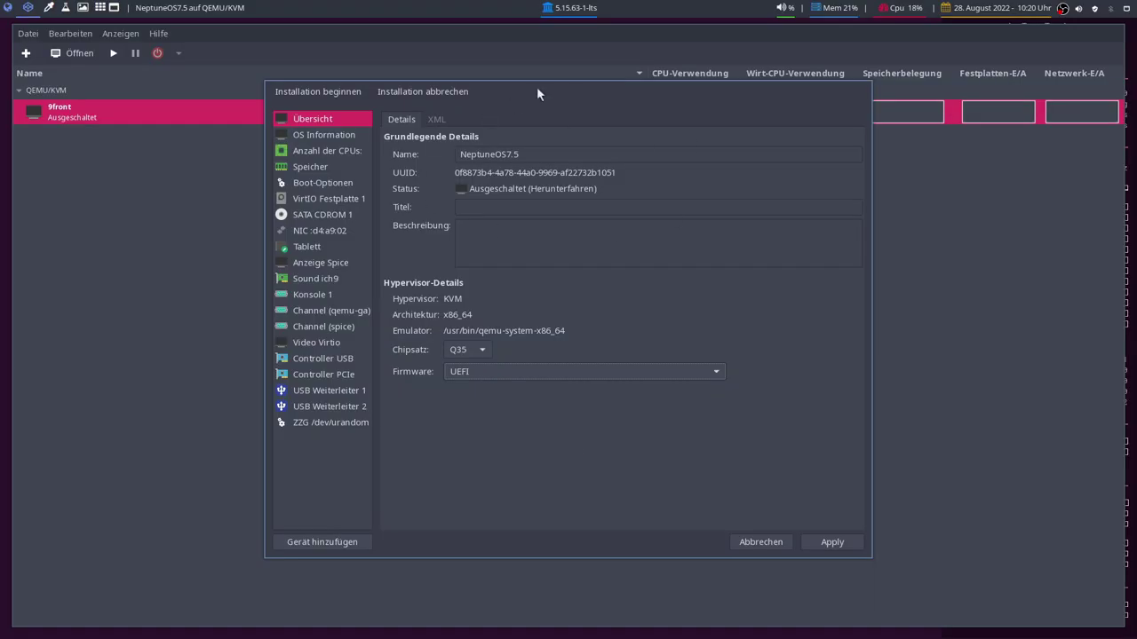
Apply the pending changes to the NeptuneOS7.5 machine from its OS Information page.
mouse_move(586, 81)
left_mouse_down()
mouse_move(552, 120)
mouse_move(579, 85)
left_mouse_up()
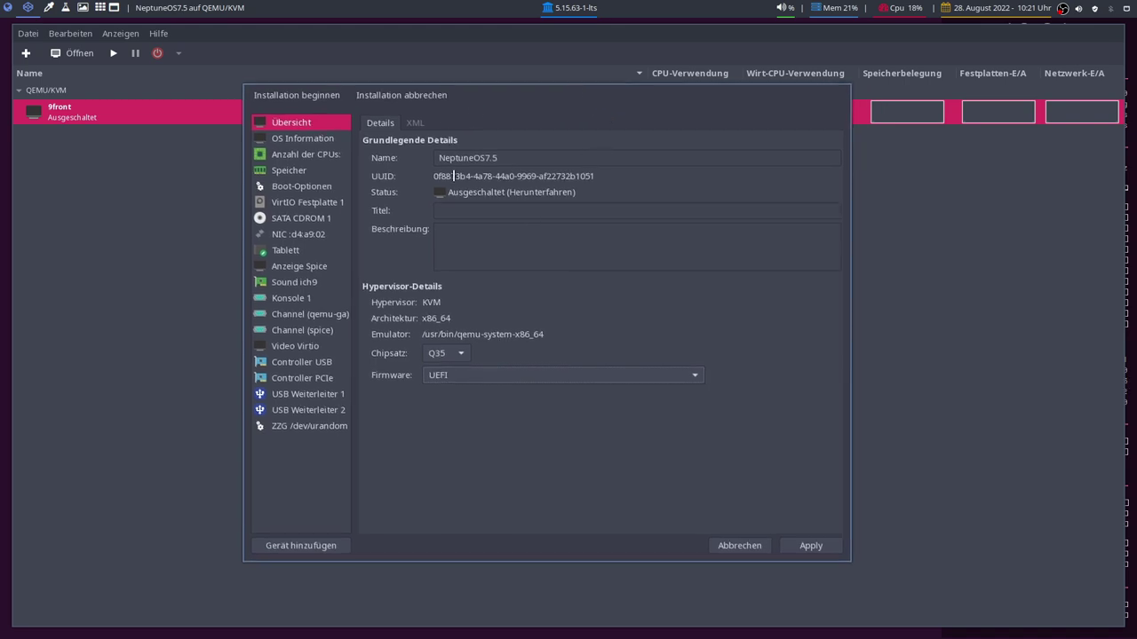
left_click(274, 144)
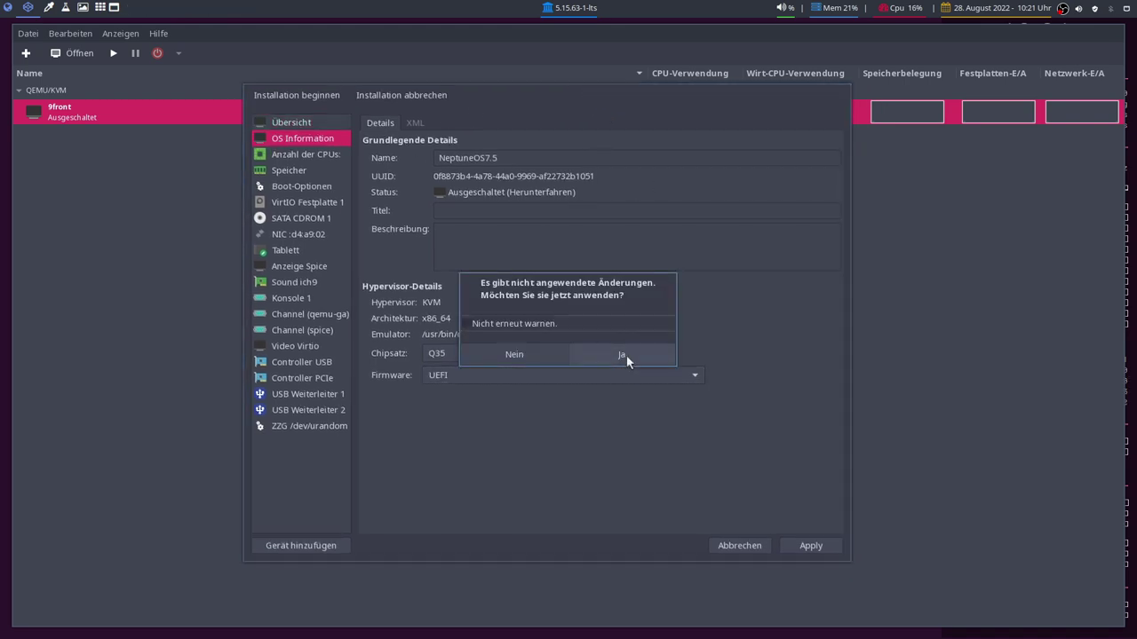
left_click(625, 355)
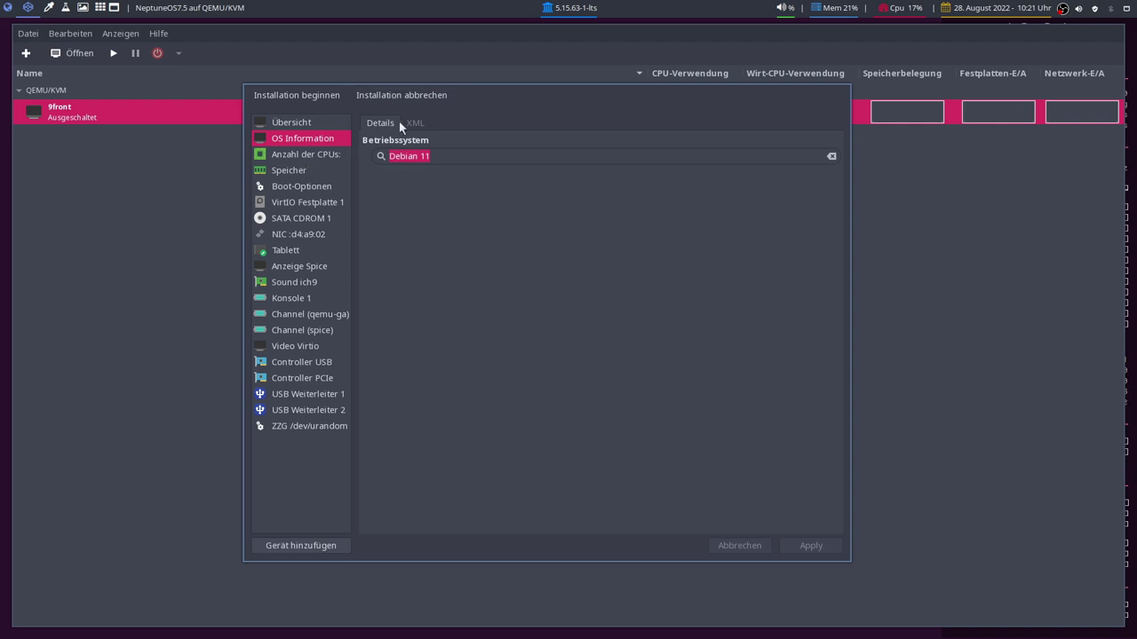
Review CPU, memory, boot order and Virtio video settings, then begin the installation.
left_click(298, 155)
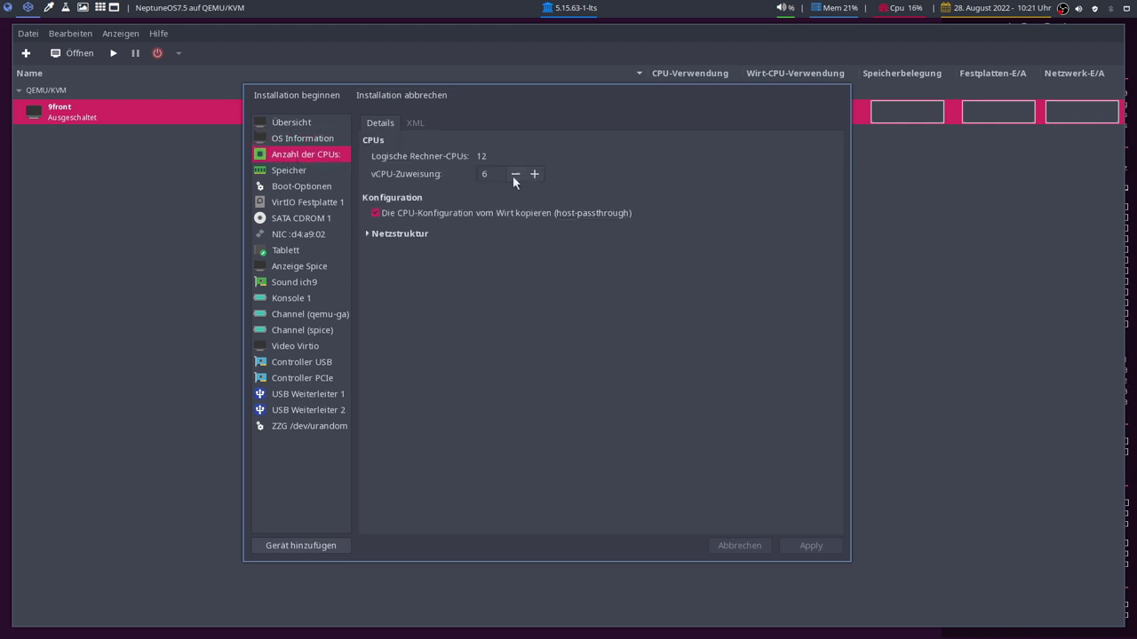
left_click(300, 174)
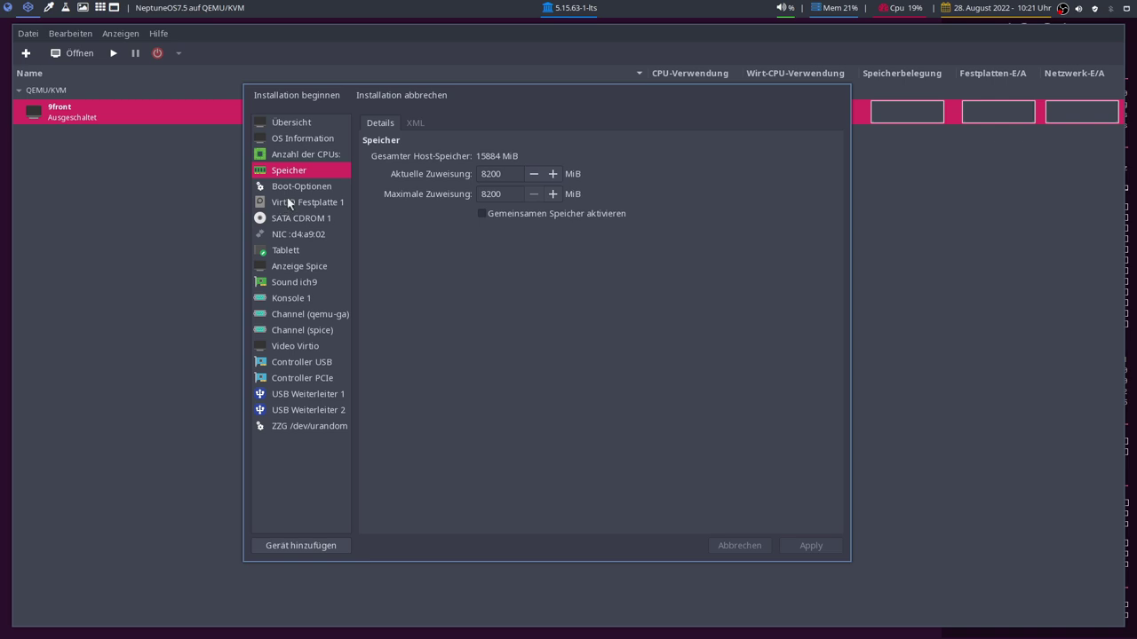
left_click(294, 187)
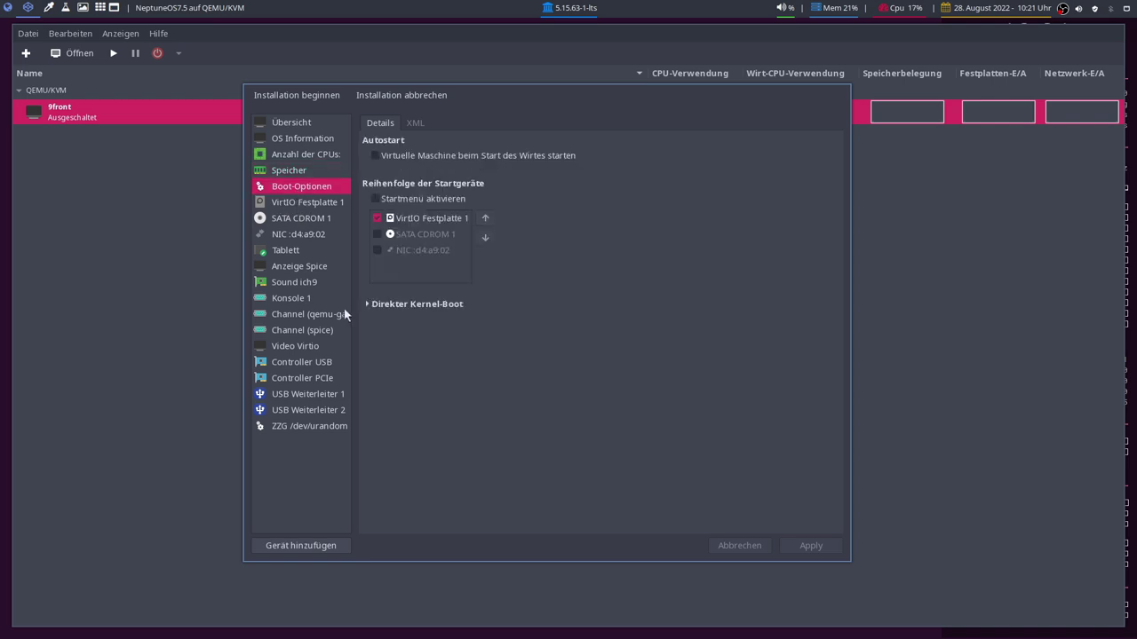
left_click(342, 344)
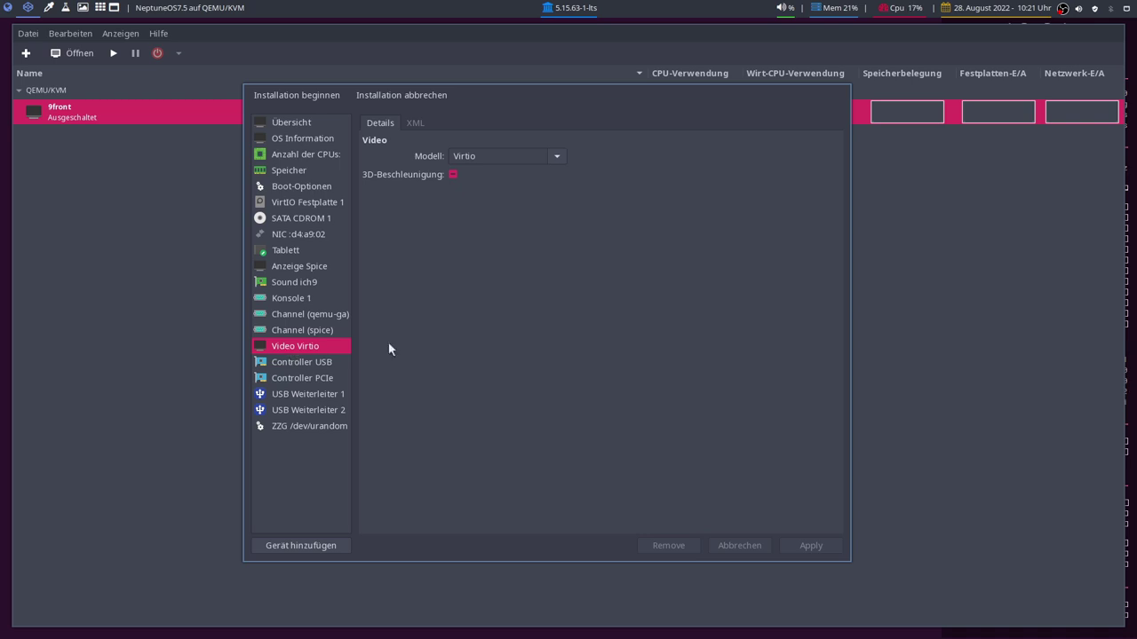
left_click(557, 156)
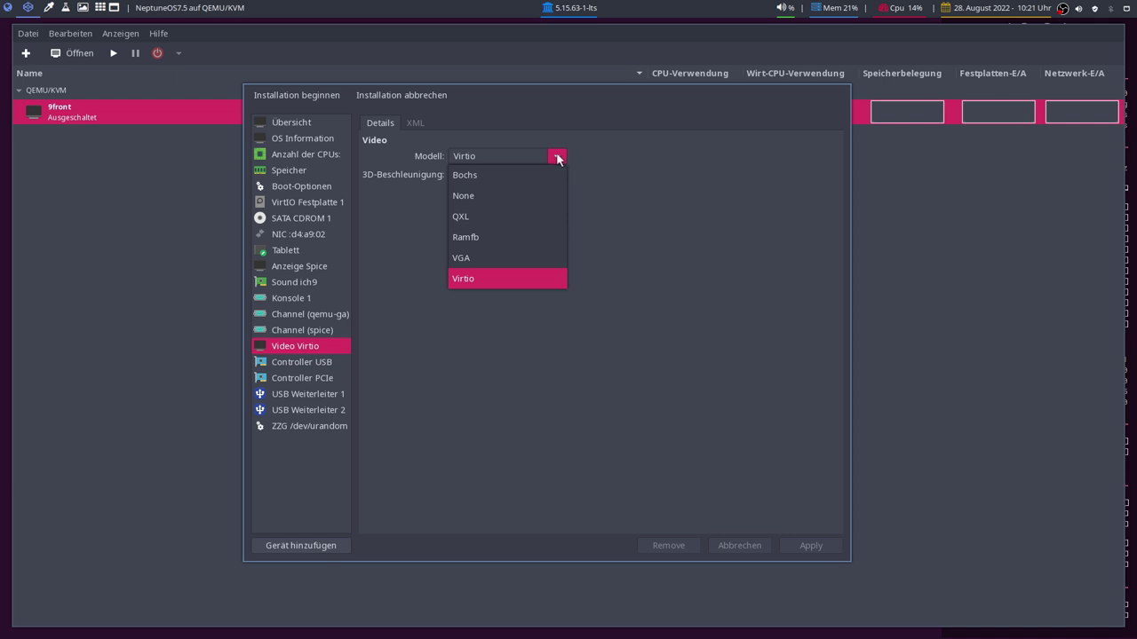
left_click(415, 260)
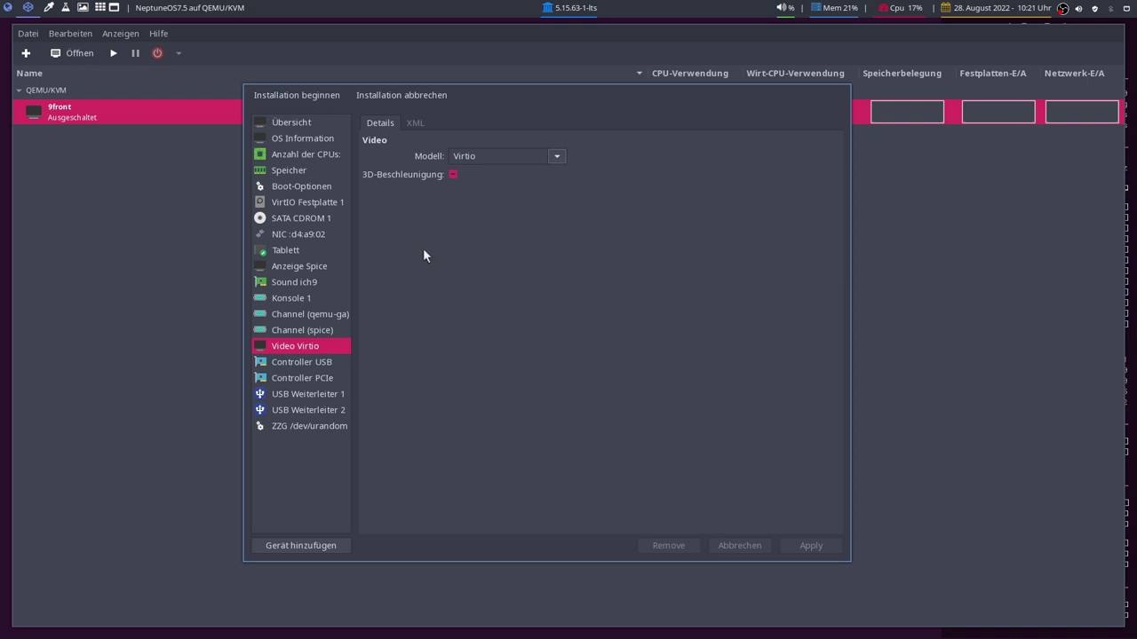
left_click(299, 188)
left_click(290, 123)
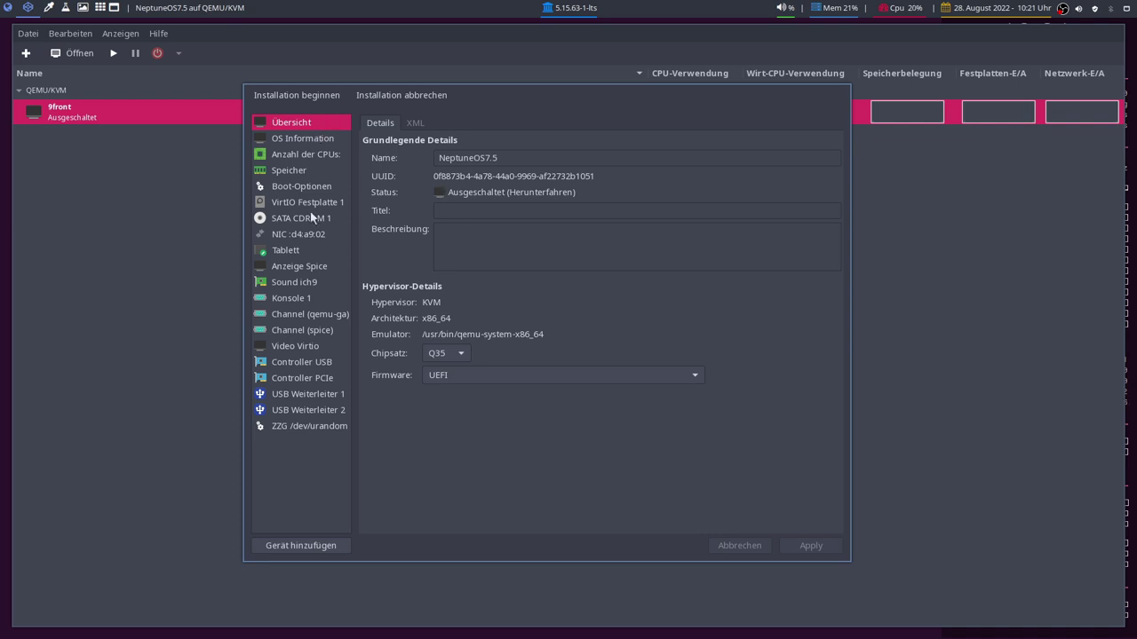
left_click(306, 95)
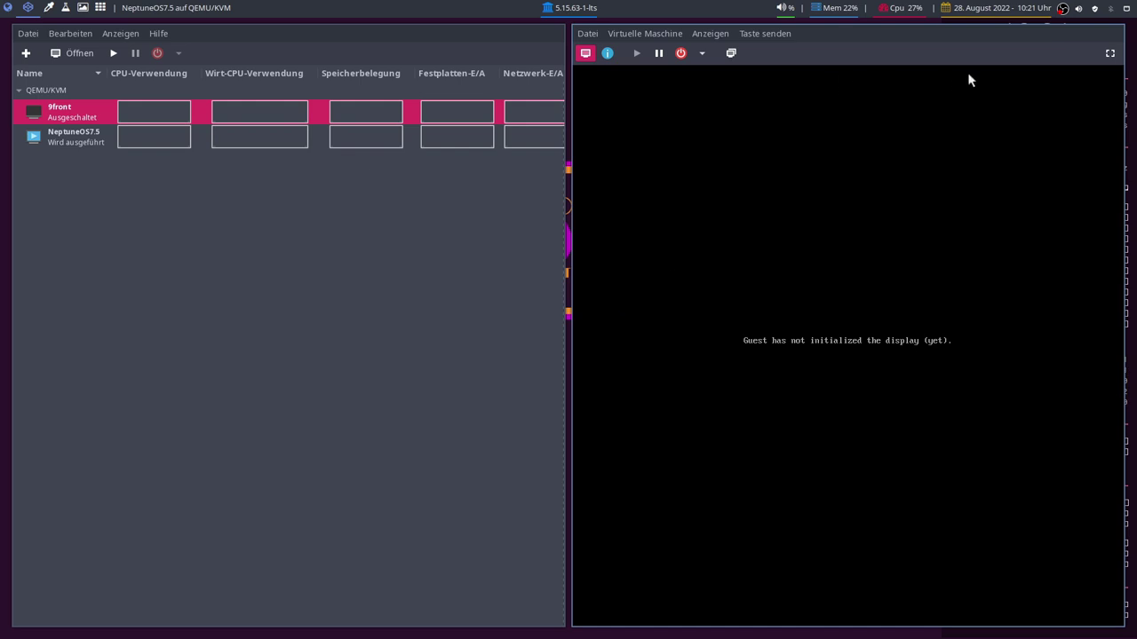
Make the VM console fullscreen and boot the Neptune Live (Deutsch) GRUB entry.
left_click(1109, 52)
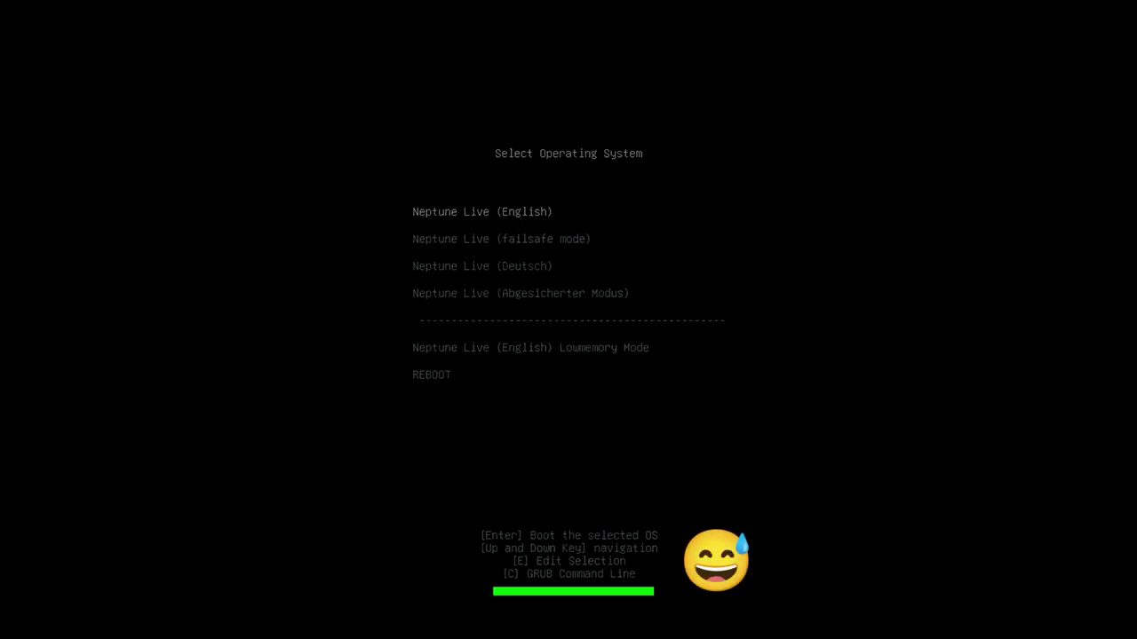
key("Down")
key("Down")
key("Up")
key("Up")
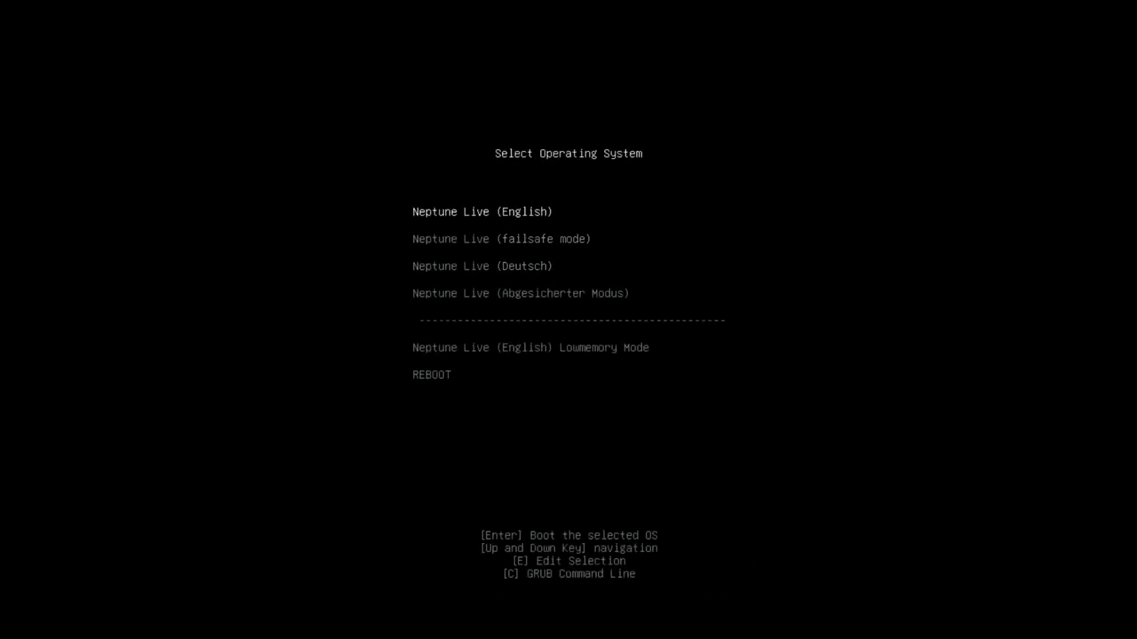
key("Down")
key("Down")
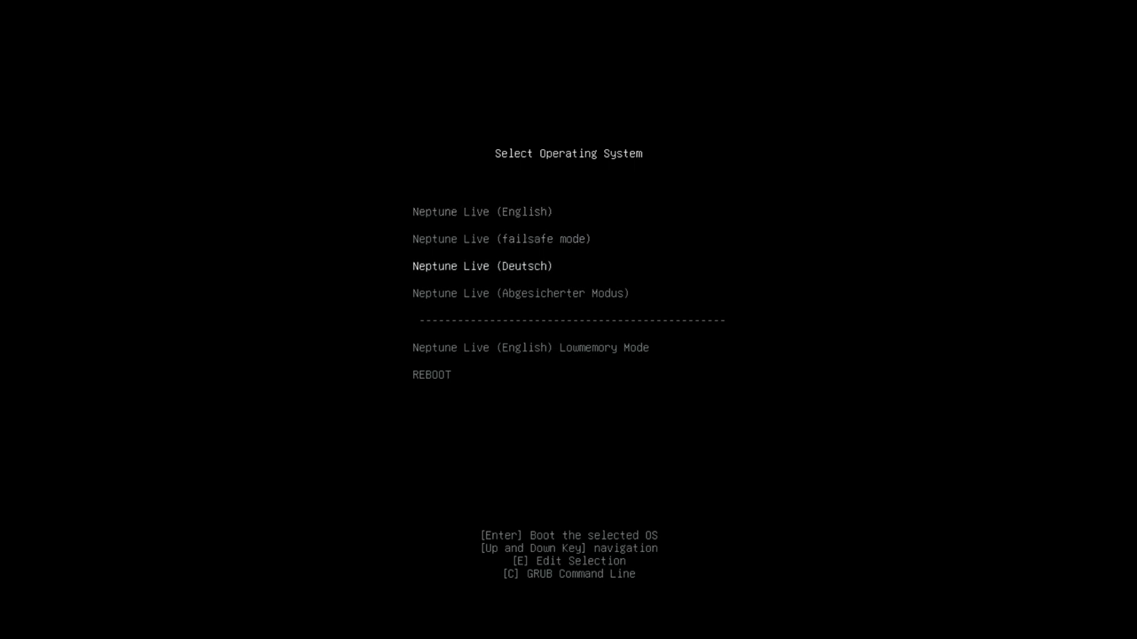
key("Return")
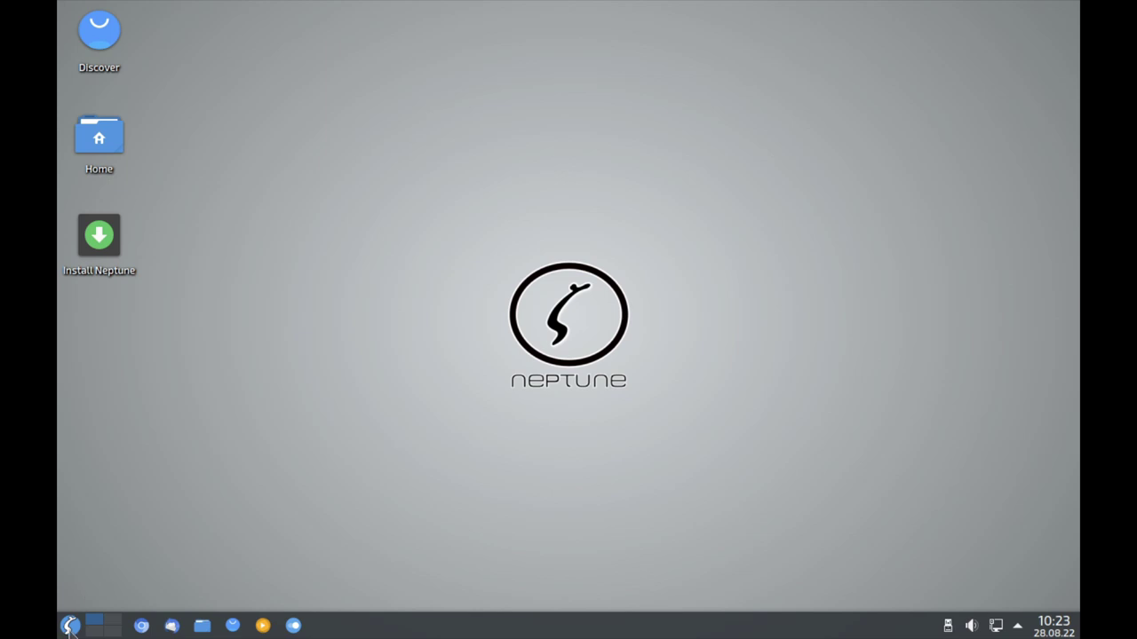
Open the application launcher and close it again, twice.
left_click(71, 626)
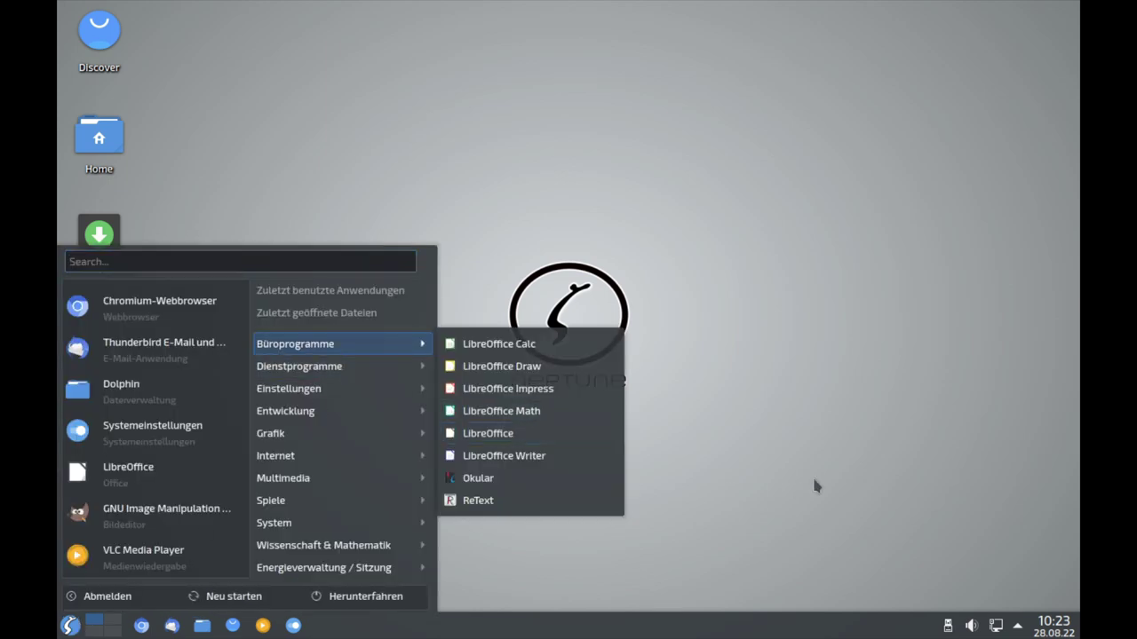
left_click(623, 239)
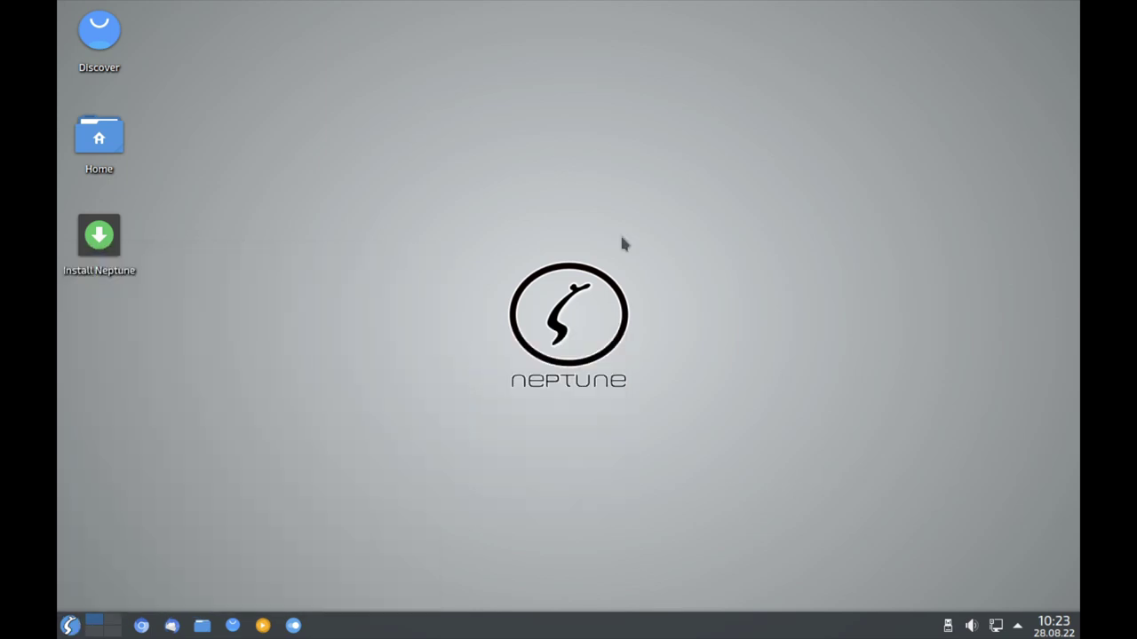
left_click(78, 626)
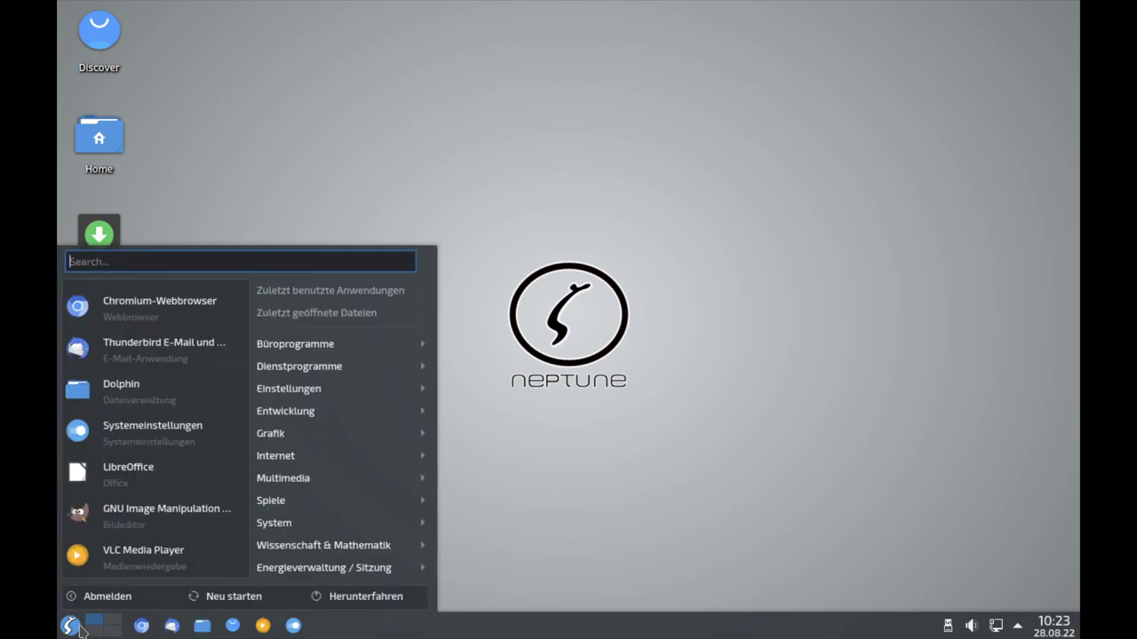
left_click(420, 144)
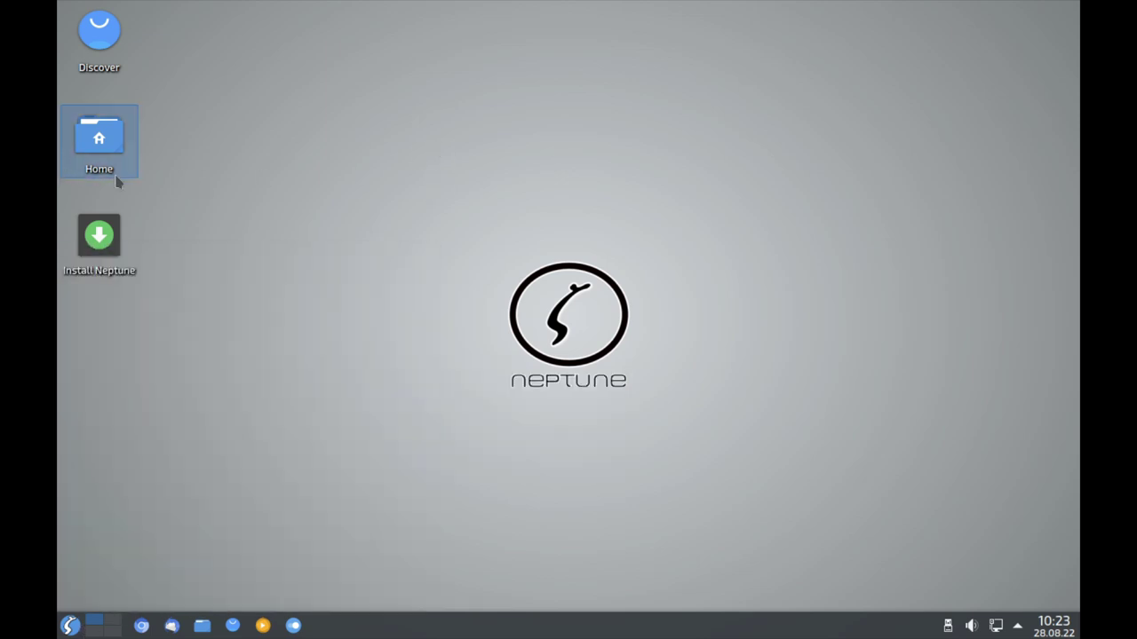
Check in Kate that Install Neptune runs pkexec /usr/bin/calamares, then start the installer.
right_click(96, 256)
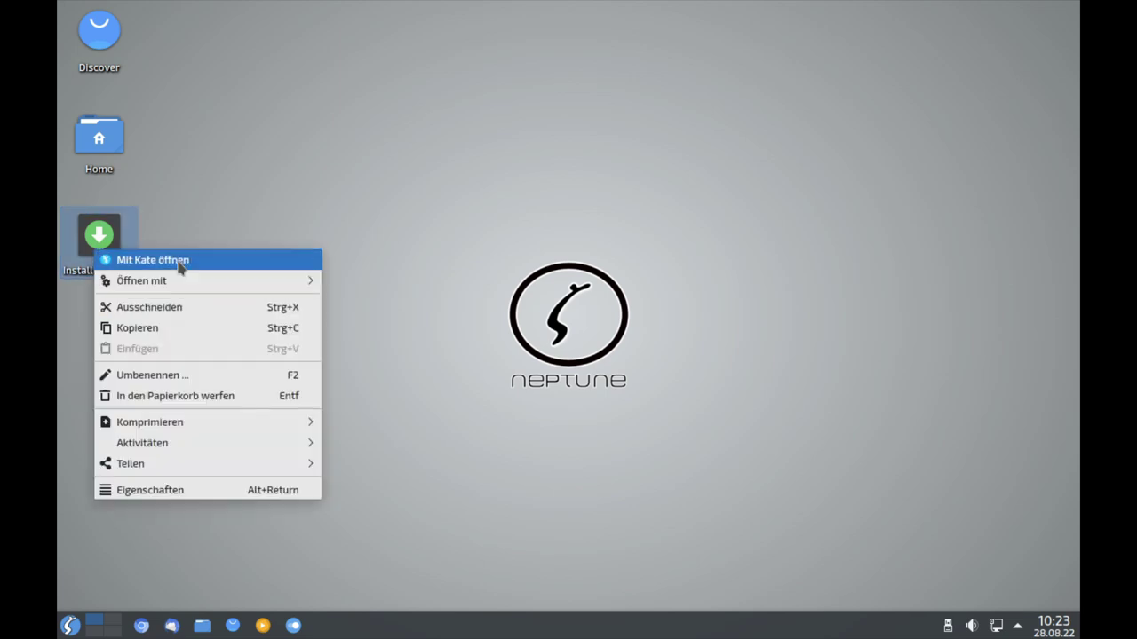
left_click(177, 259)
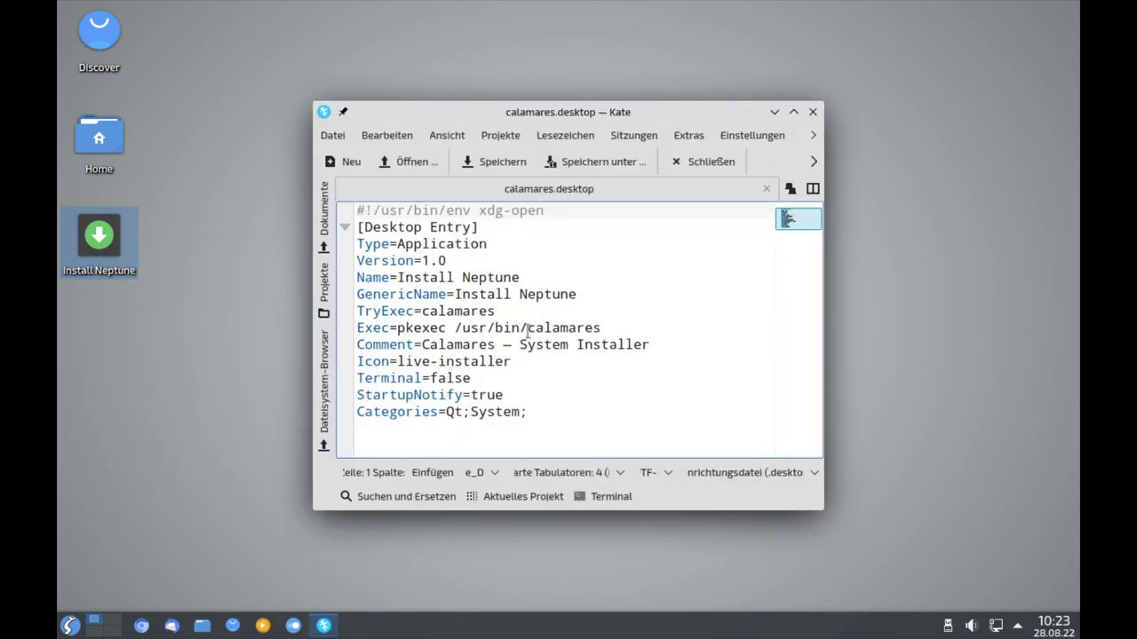
double_click(531, 331)
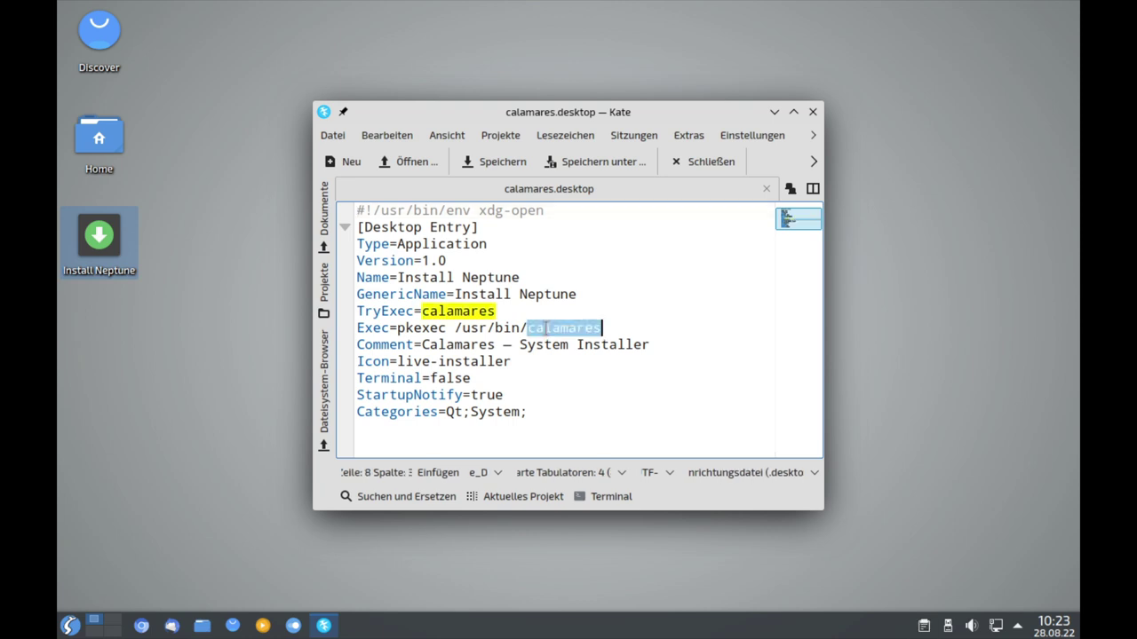
left_click(813, 113)
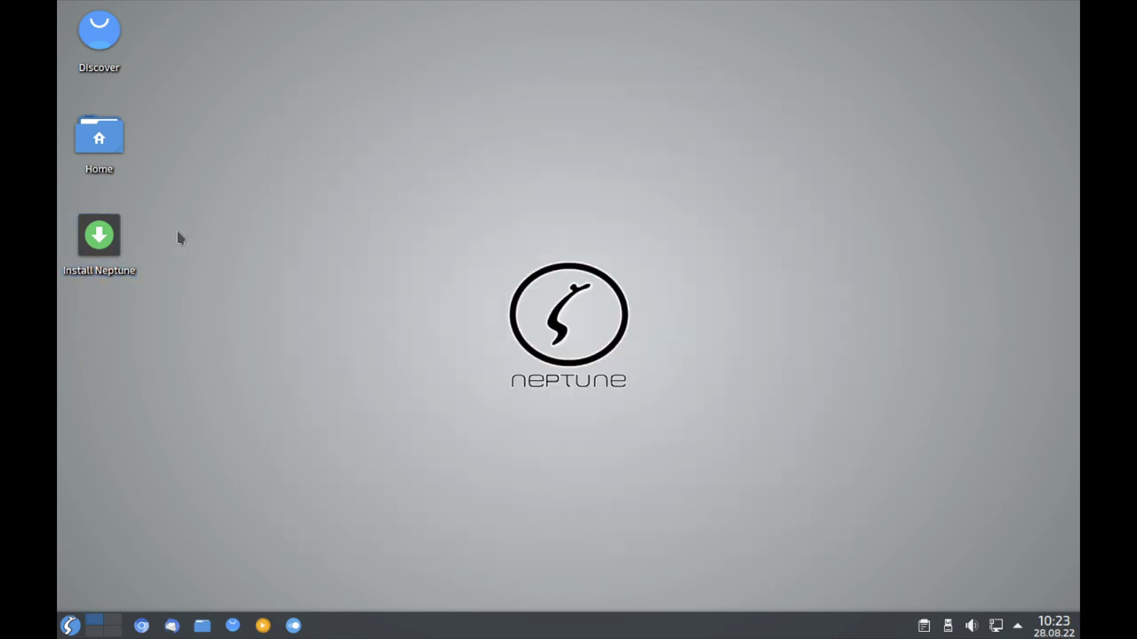
left_click(111, 258)
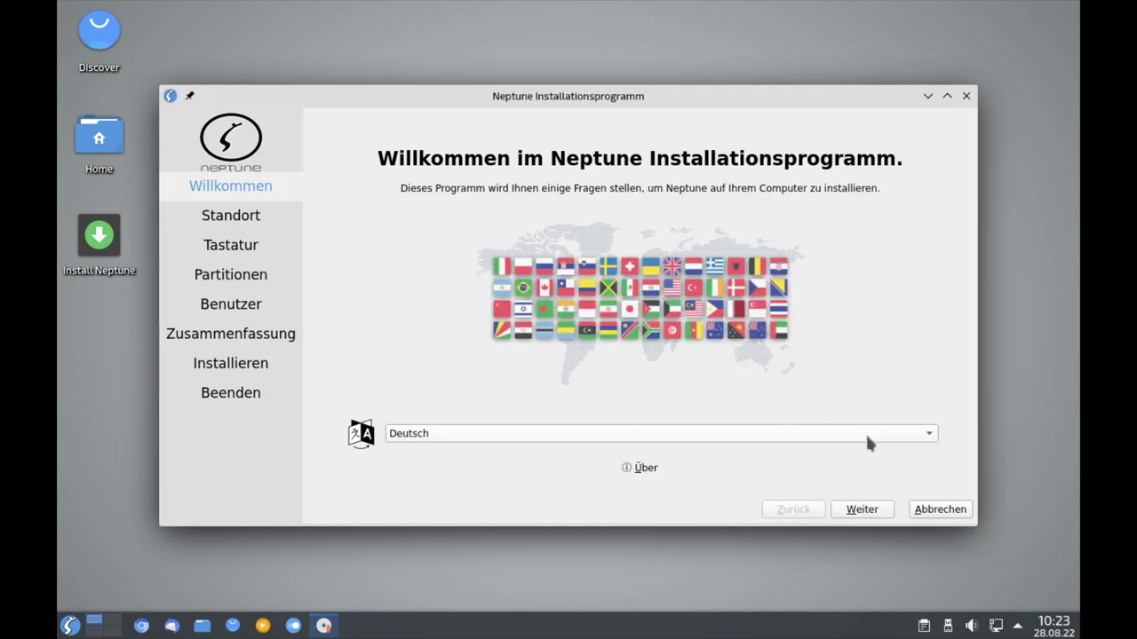
Choose Europe/Berlin, keep the German keyboard, and set the 50 GiB disk to Festplatte löschen.
left_click(873, 509)
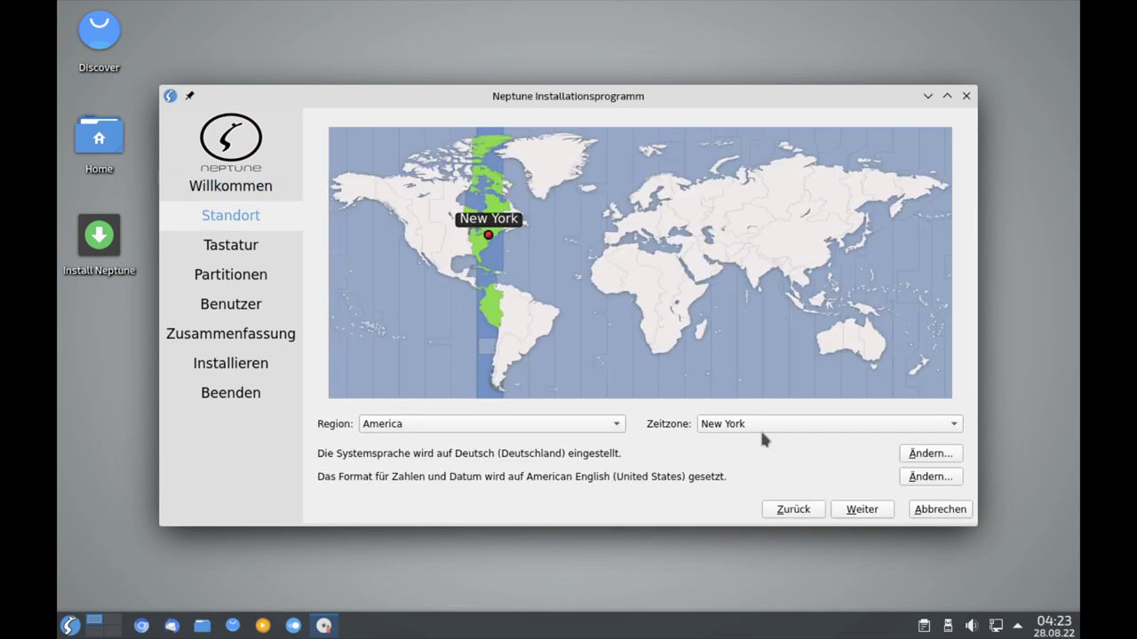
left_click(634, 220)
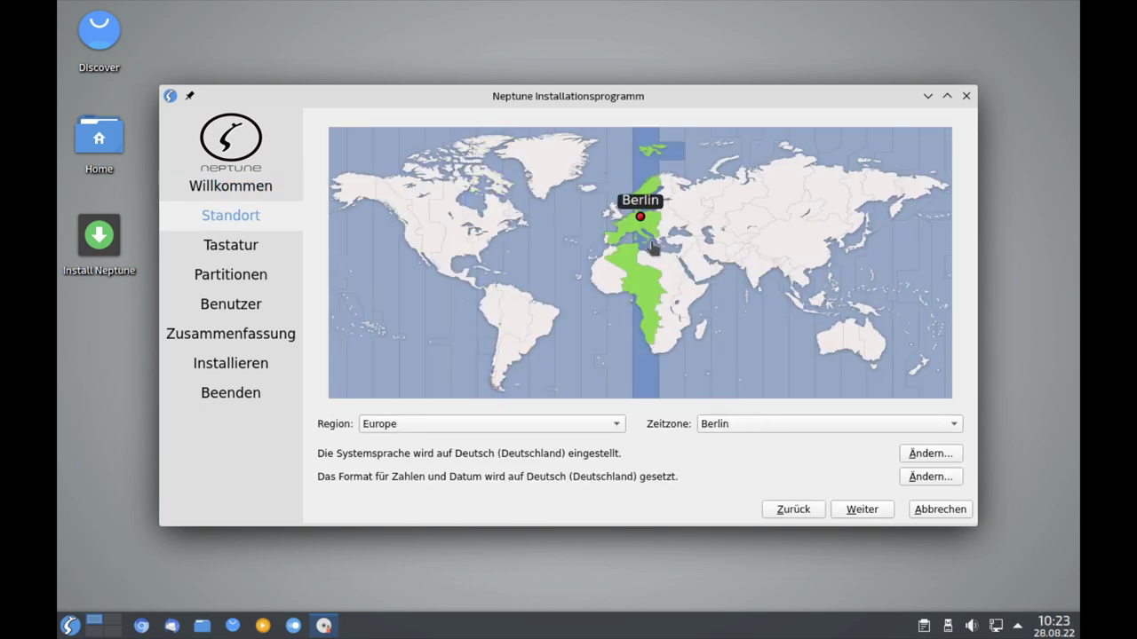
left_click(861, 510)
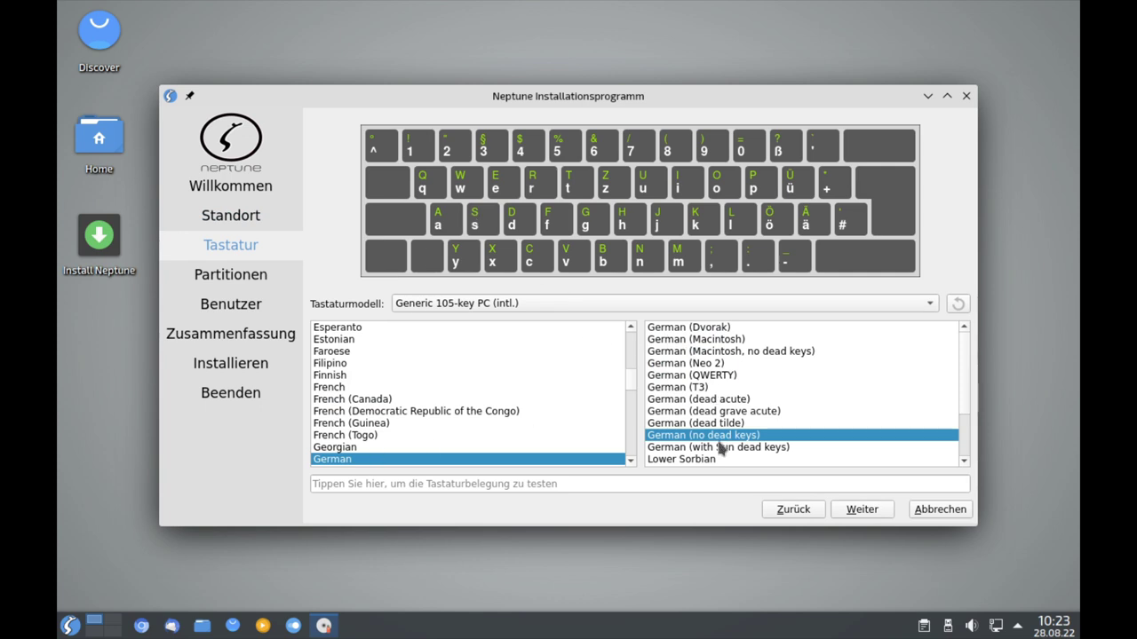
left_click(861, 510)
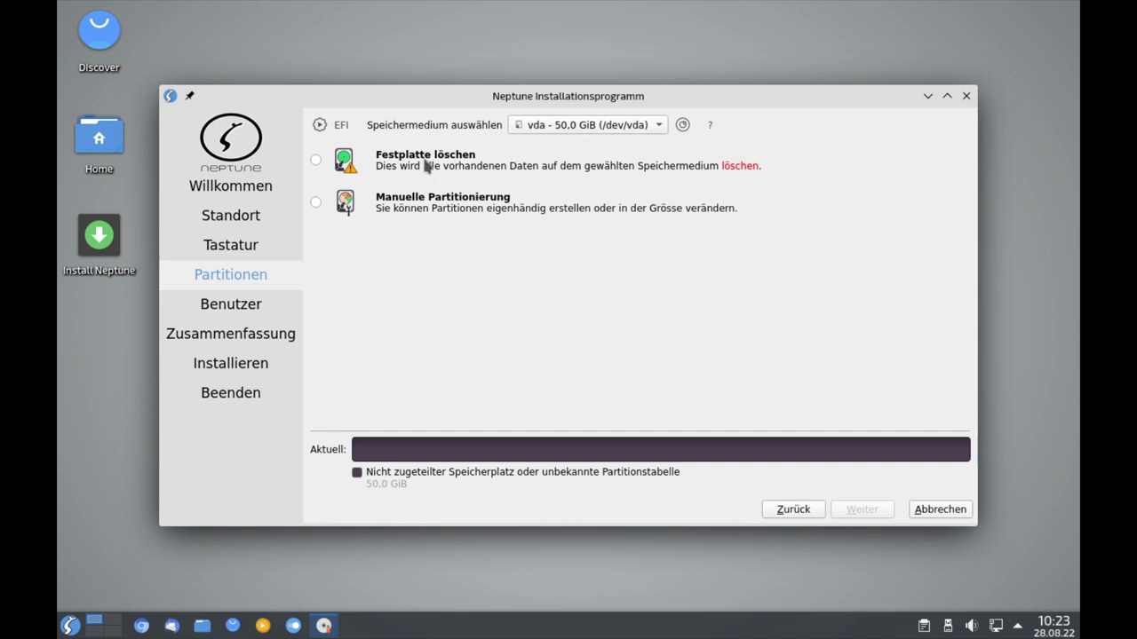
left_click(357, 163)
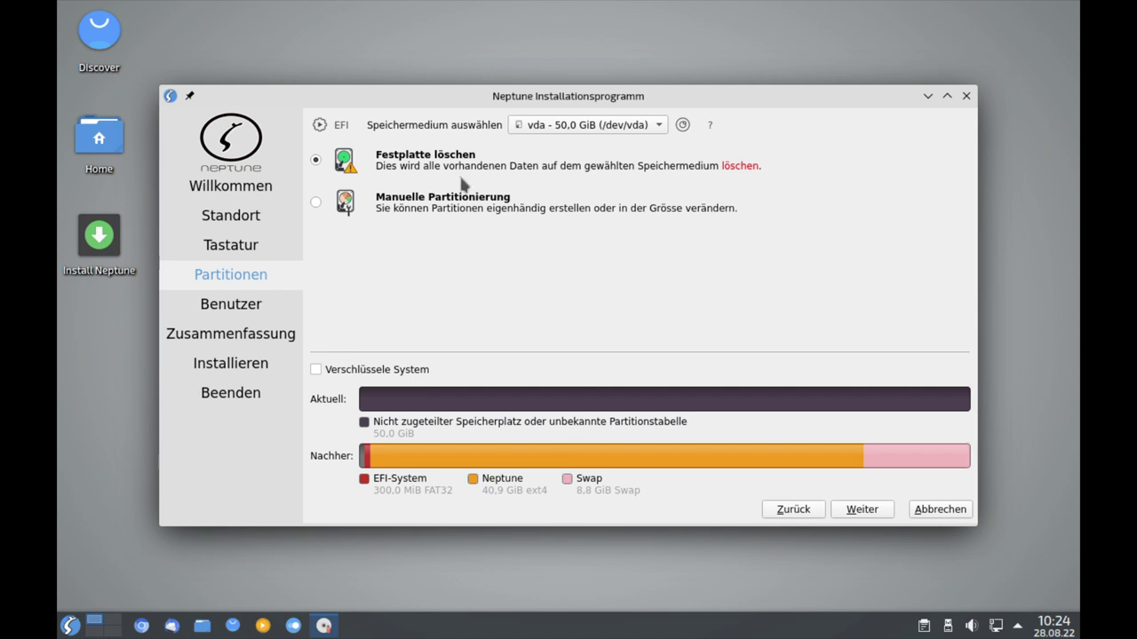
left_click(860, 513)
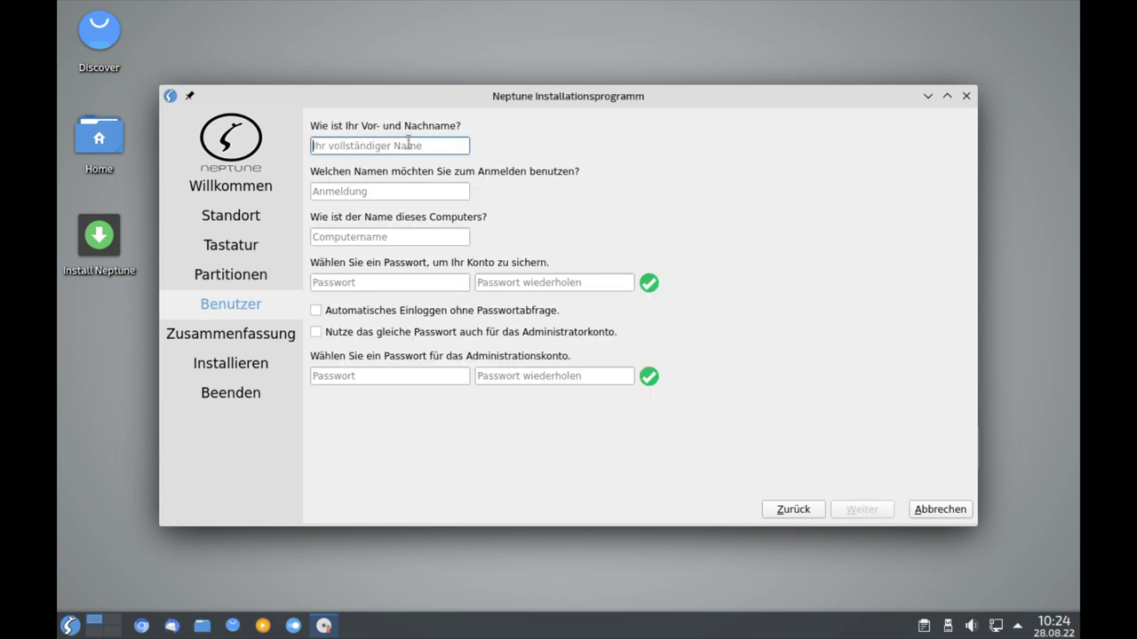
Enter the user's full name and name the computer neptuneOS.
type("Typ")
key("Tab")
key("Tab")
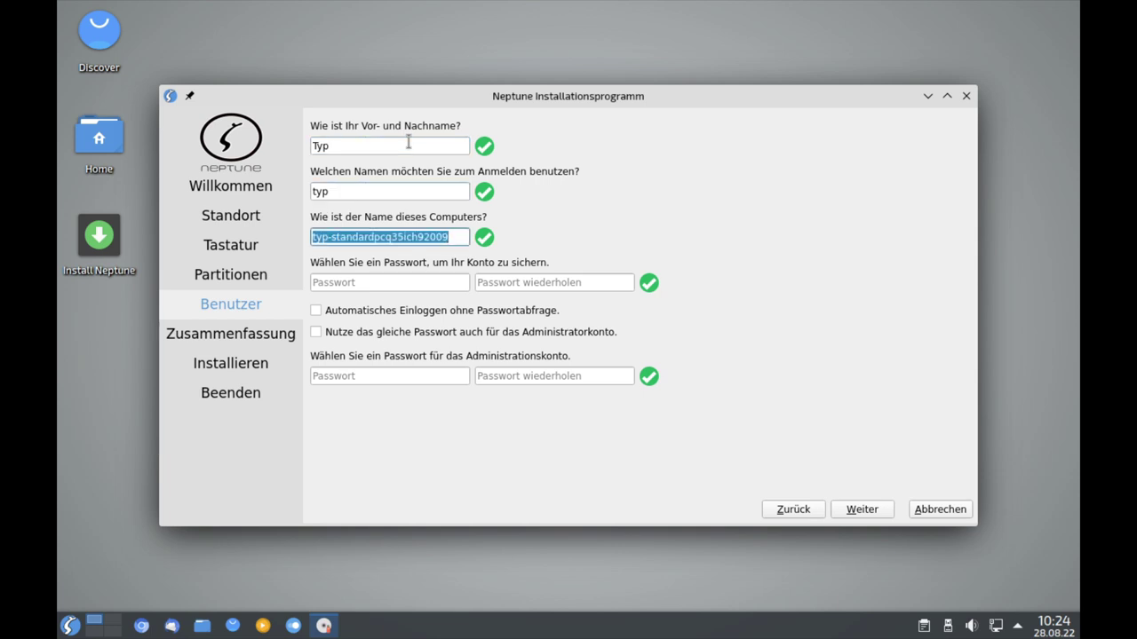
type("nep")
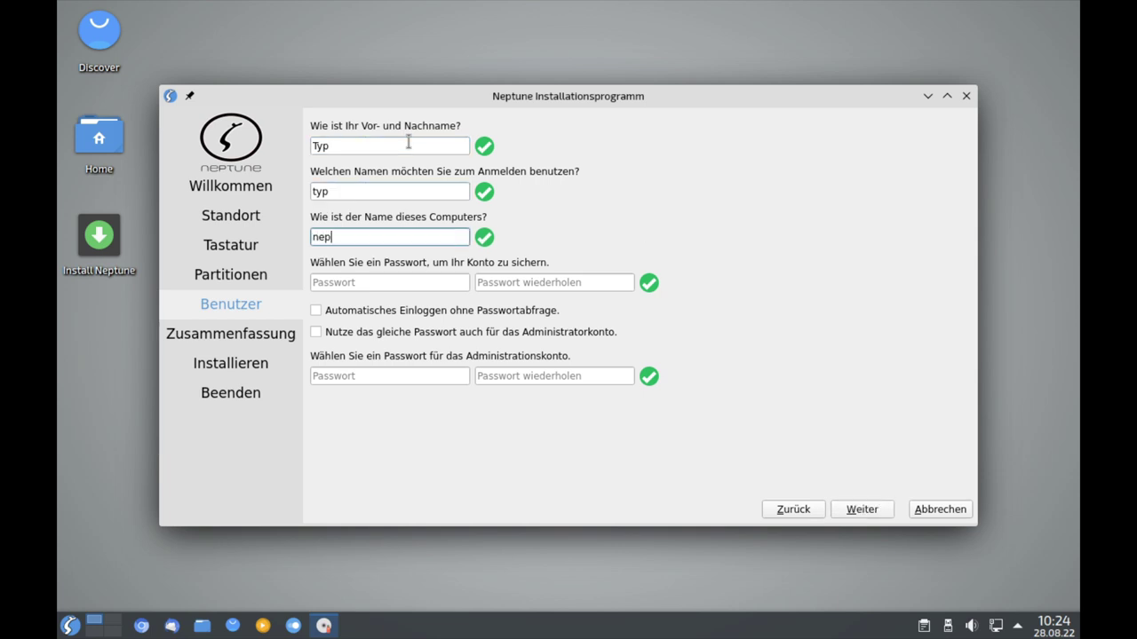
type("tuneOS")
key("Tab")
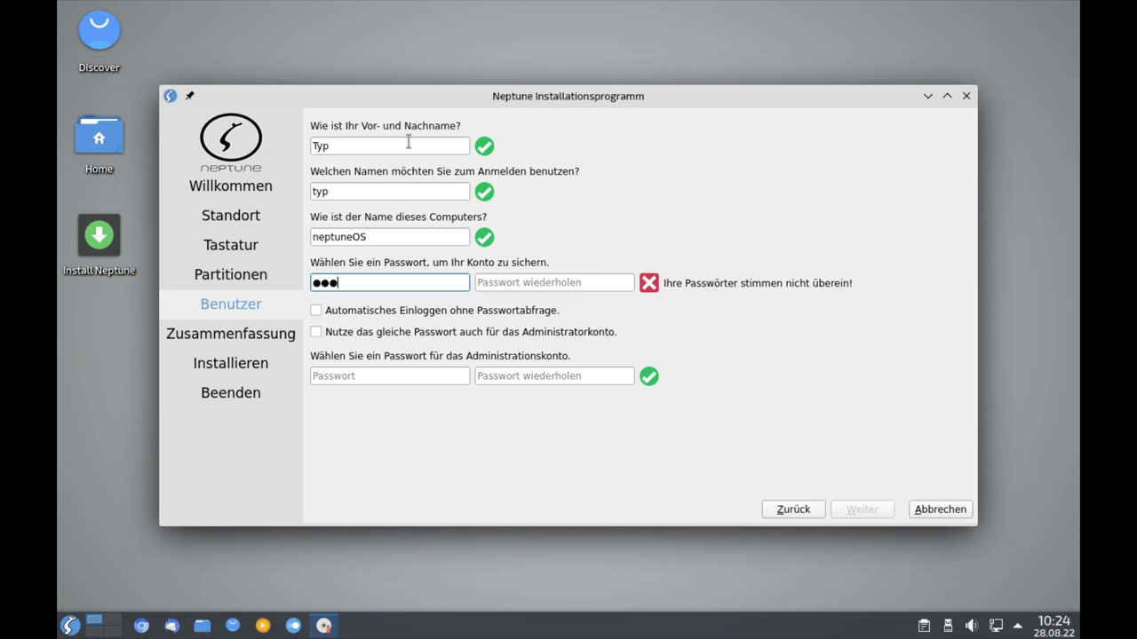
Enter and repeat the user password, reuse it for the administrator, and continue to the summary.
key("Tab")
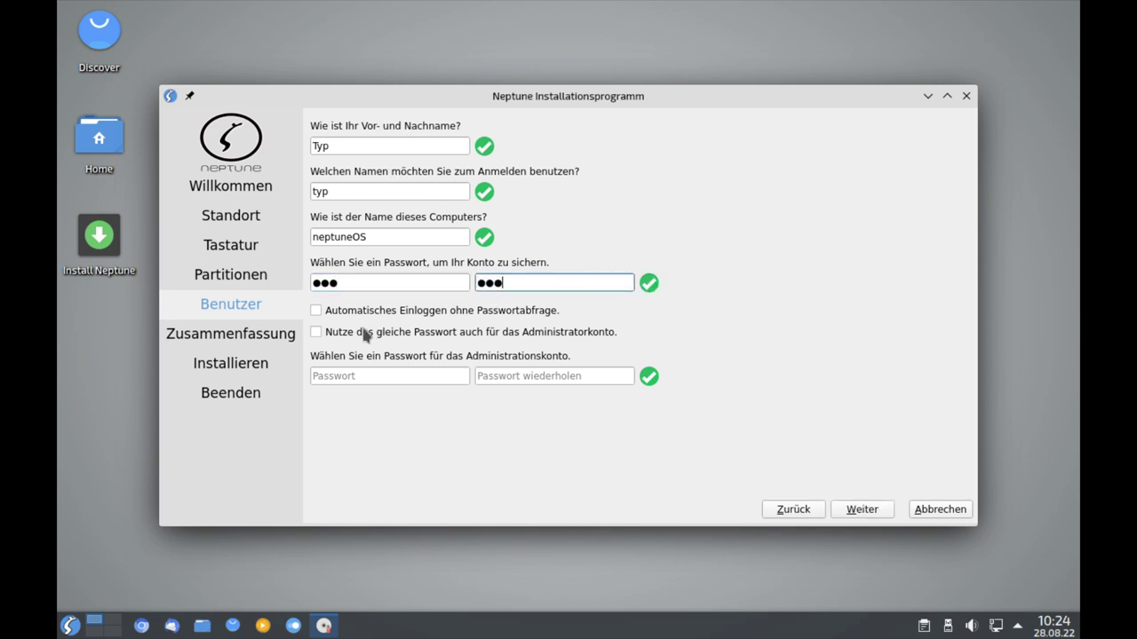
left_click(317, 331)
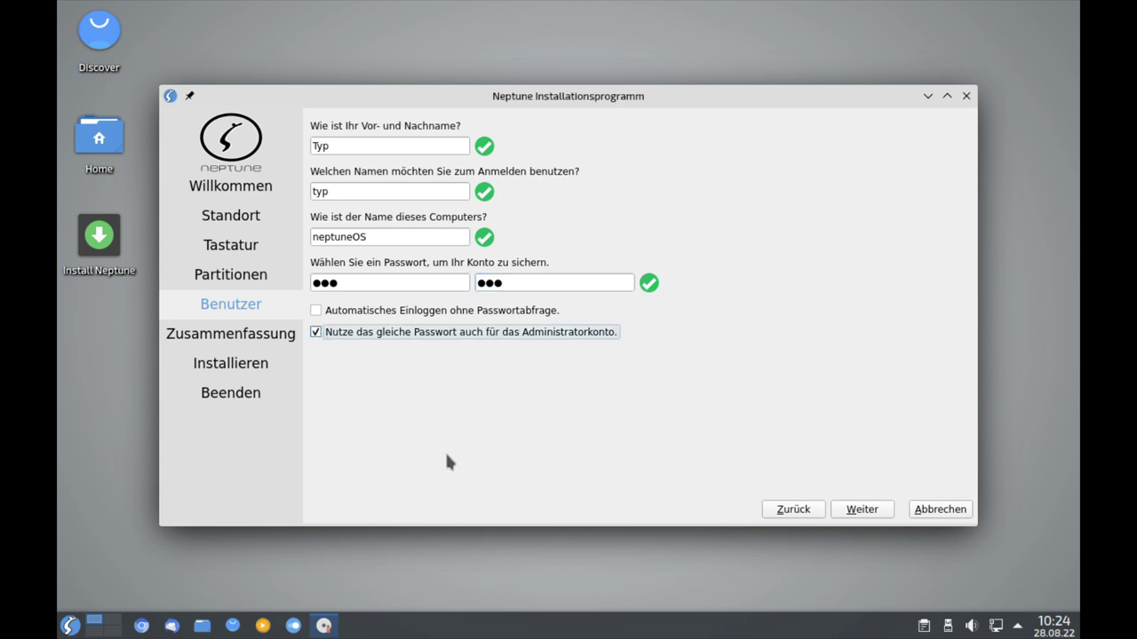
left_click(862, 509)
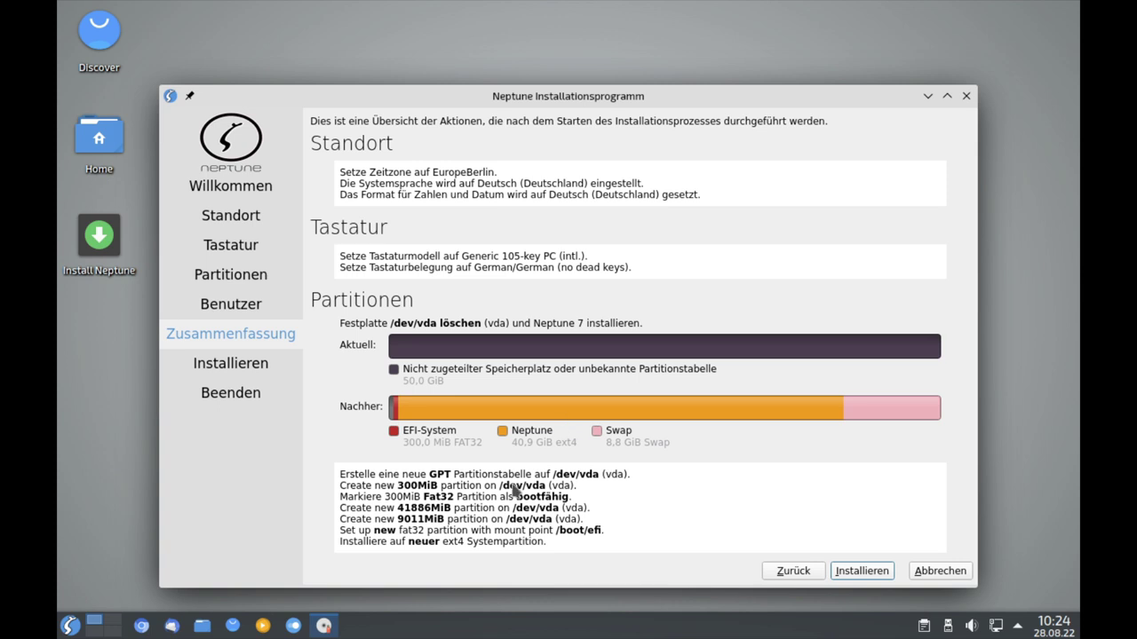
Start installing Neptune onto /dev/vda and let it run to 'Alles erledigt'.
left_click(881, 575)
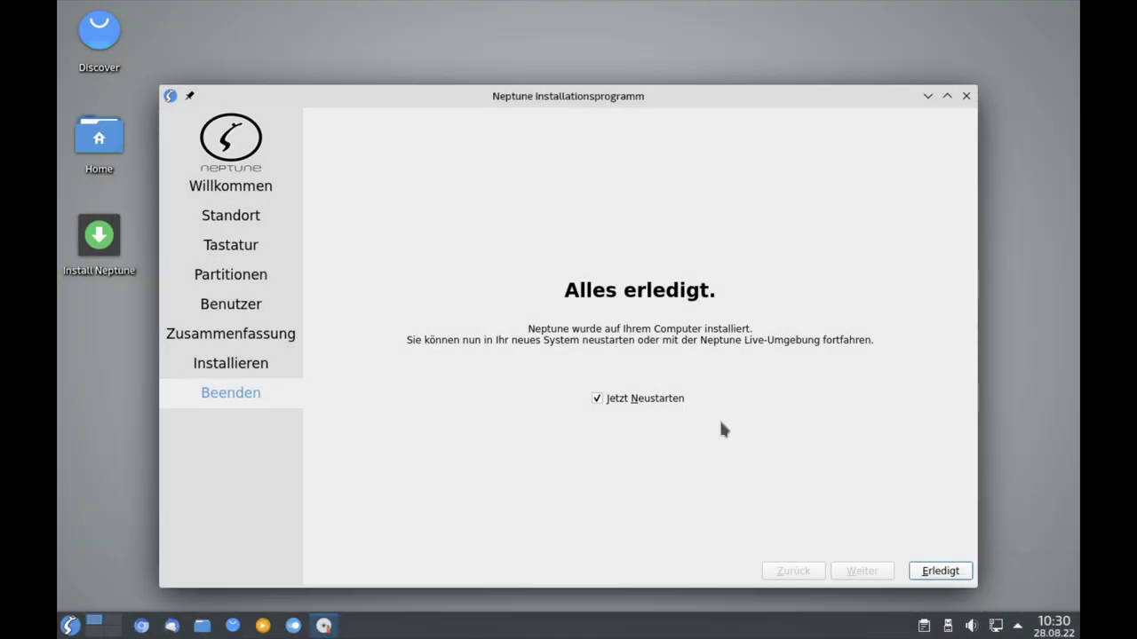
Finish the installer and reboot, keeping the default GRUB boot entry.
left_click(932, 573)
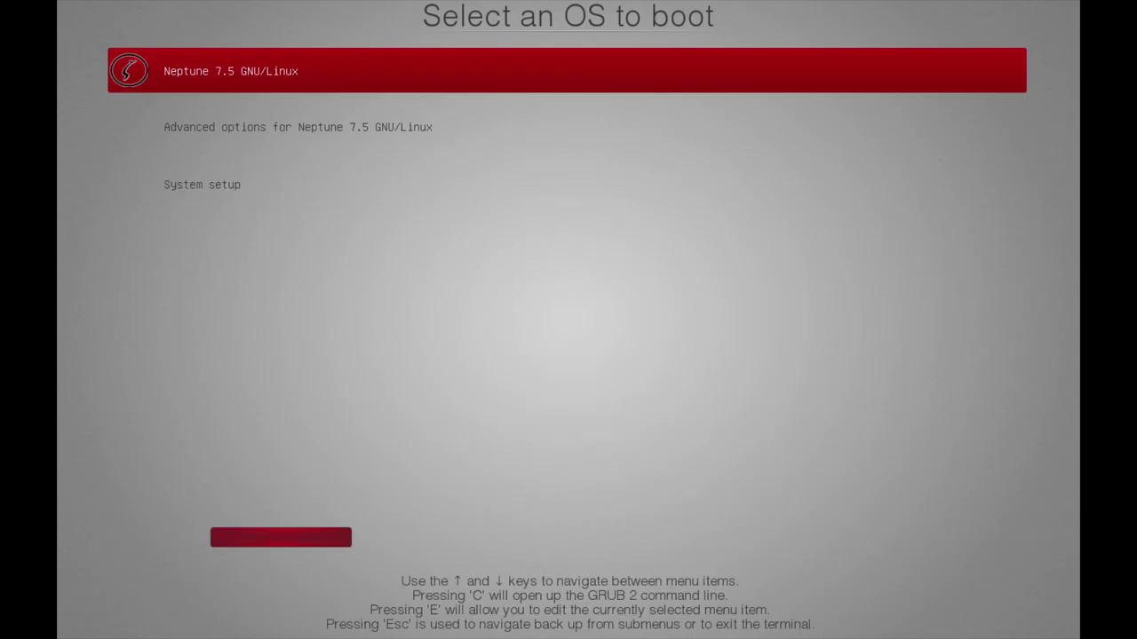
key("Down")
key("Up")
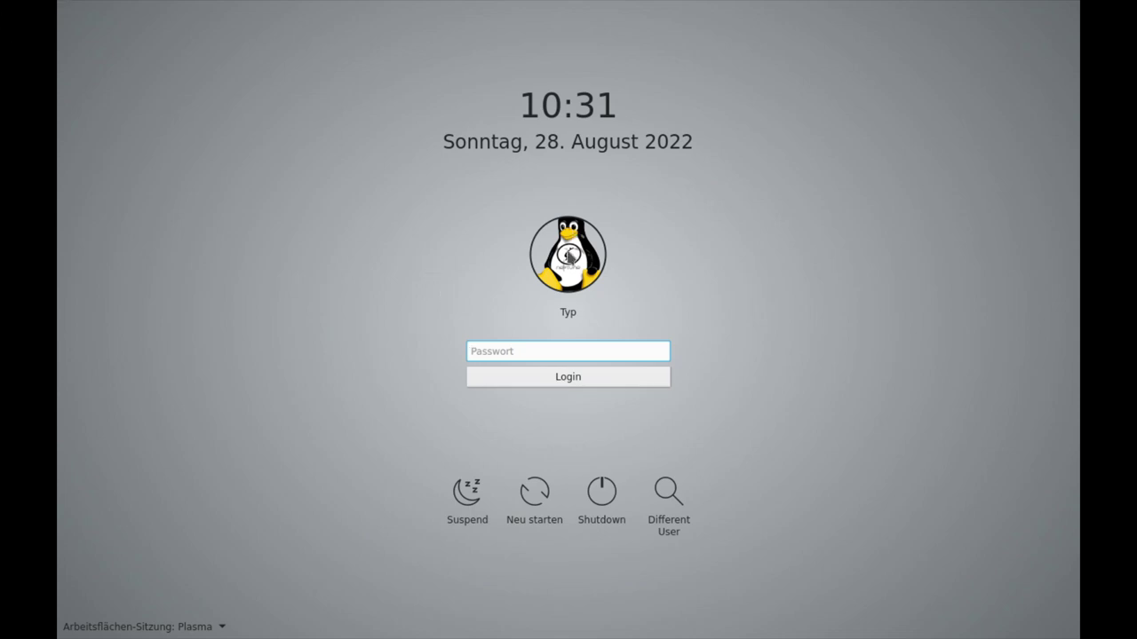
Log in to the Plasma session with the user password, then dismiss the desktop context menu.
left_click(218, 627)
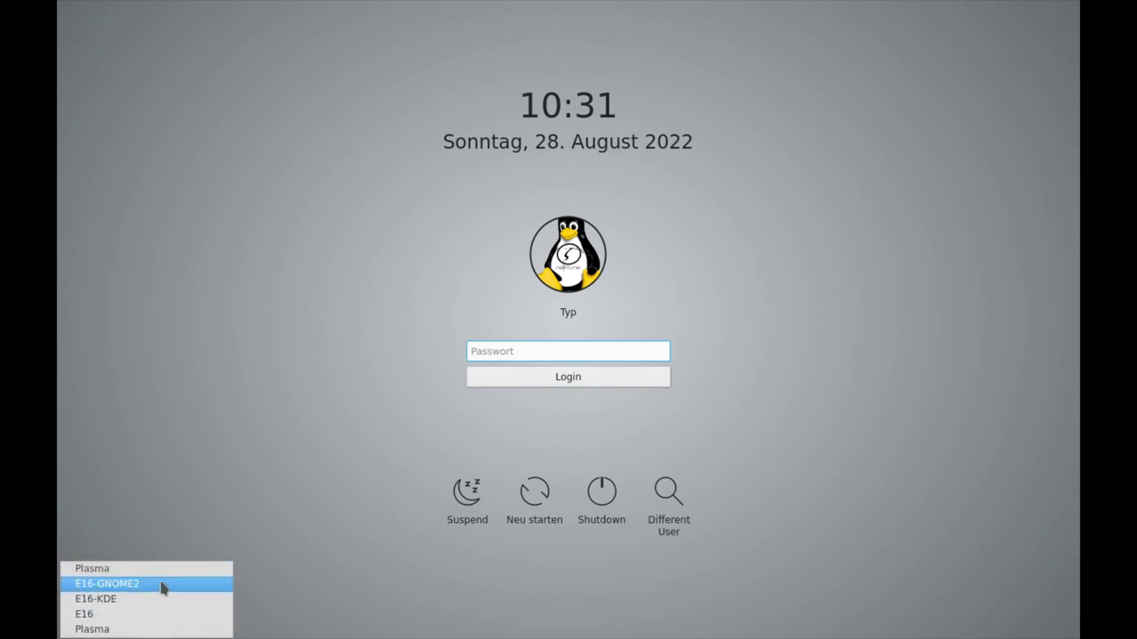
left_click(295, 519)
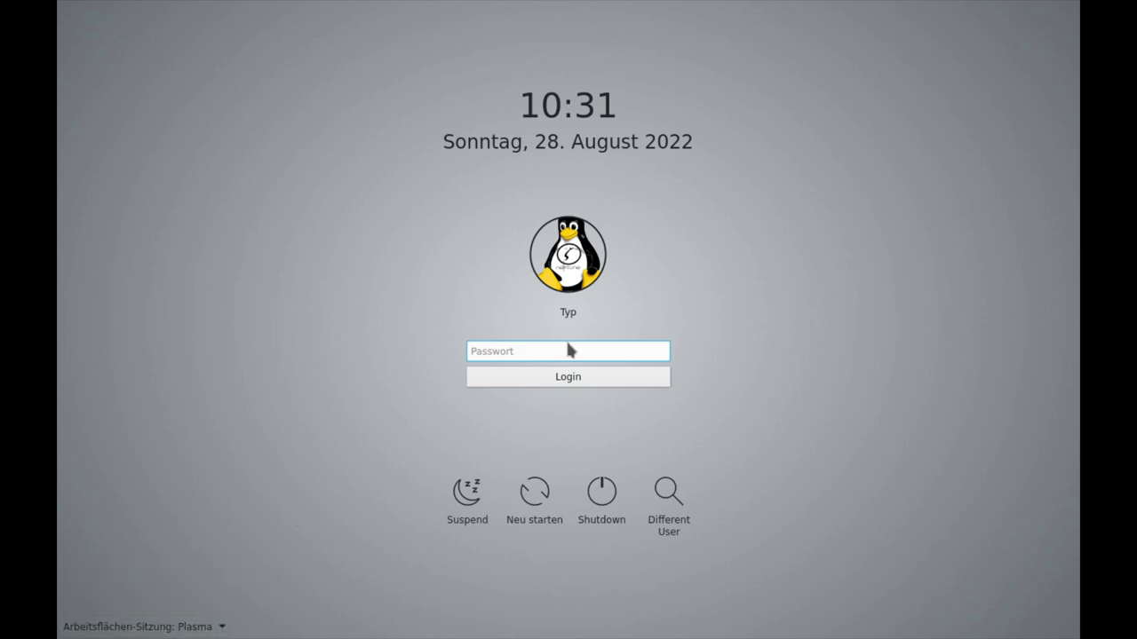
type("•••")
key("Return")
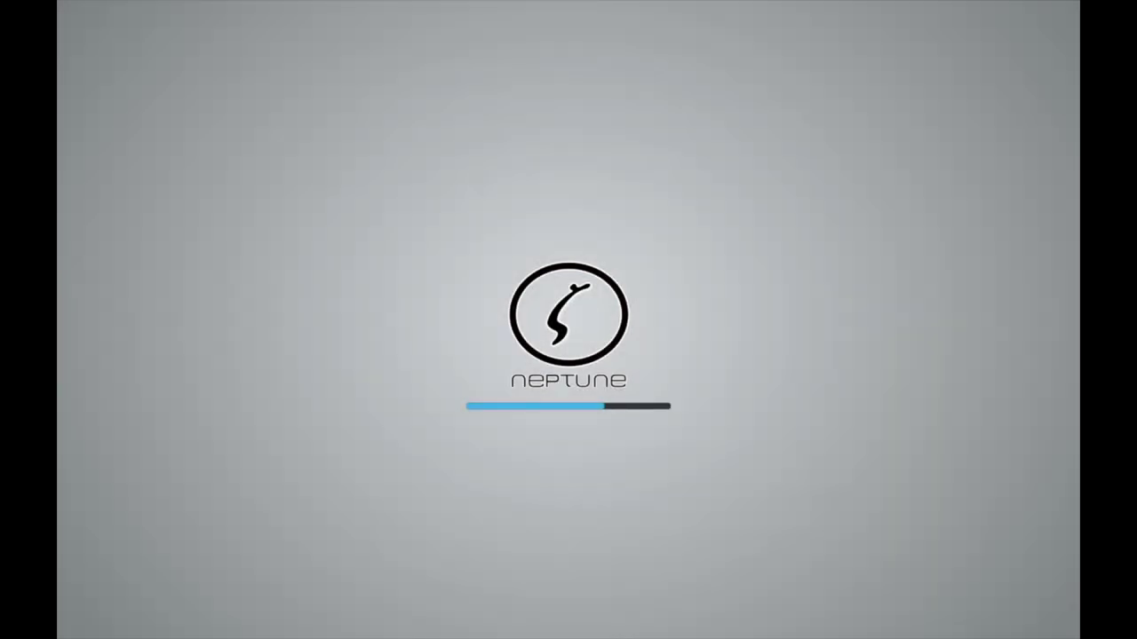
right_click(451, 373)
left_click(388, 400)
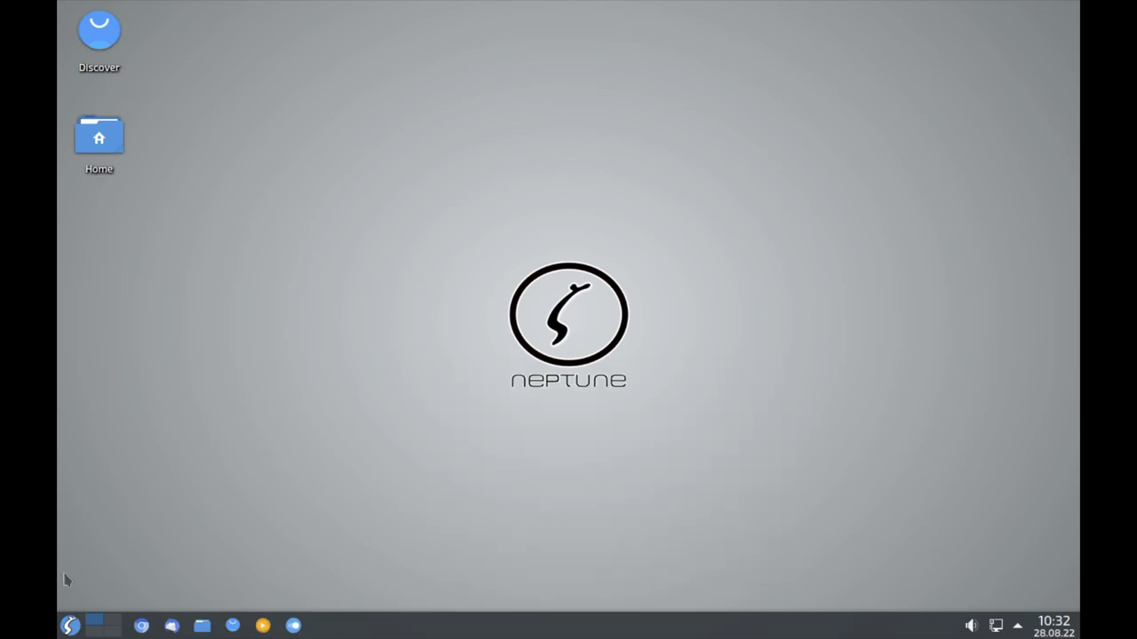
Apply 1920x1080 (16:9) in System Settings' Anzeige-Einrichtung, then close System Settings.
left_click(68, 626)
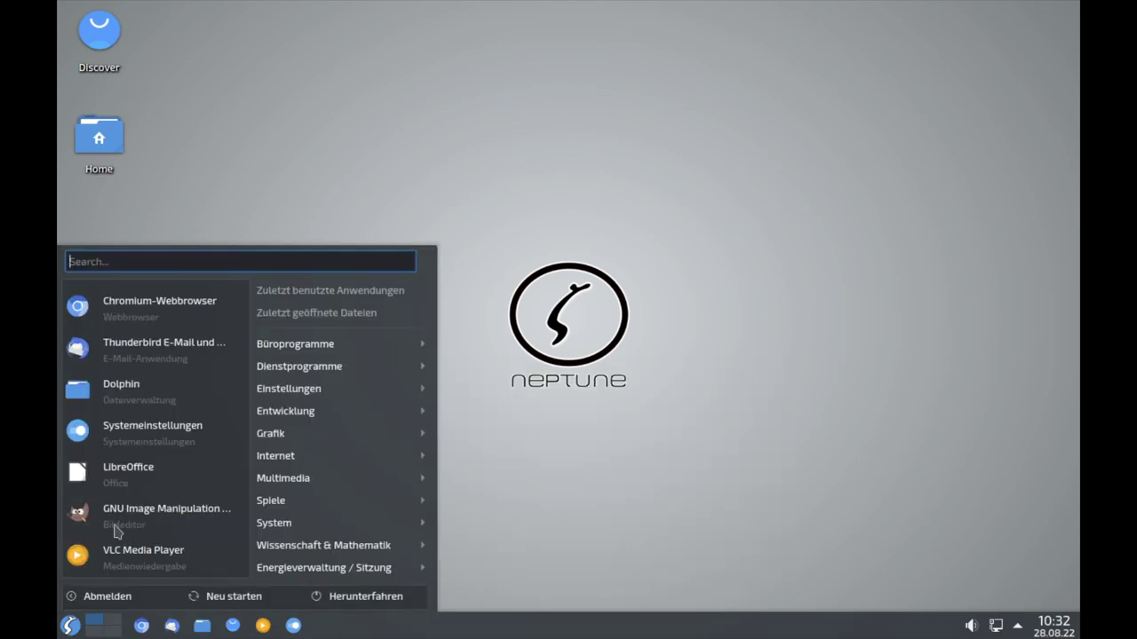
left_click(135, 448)
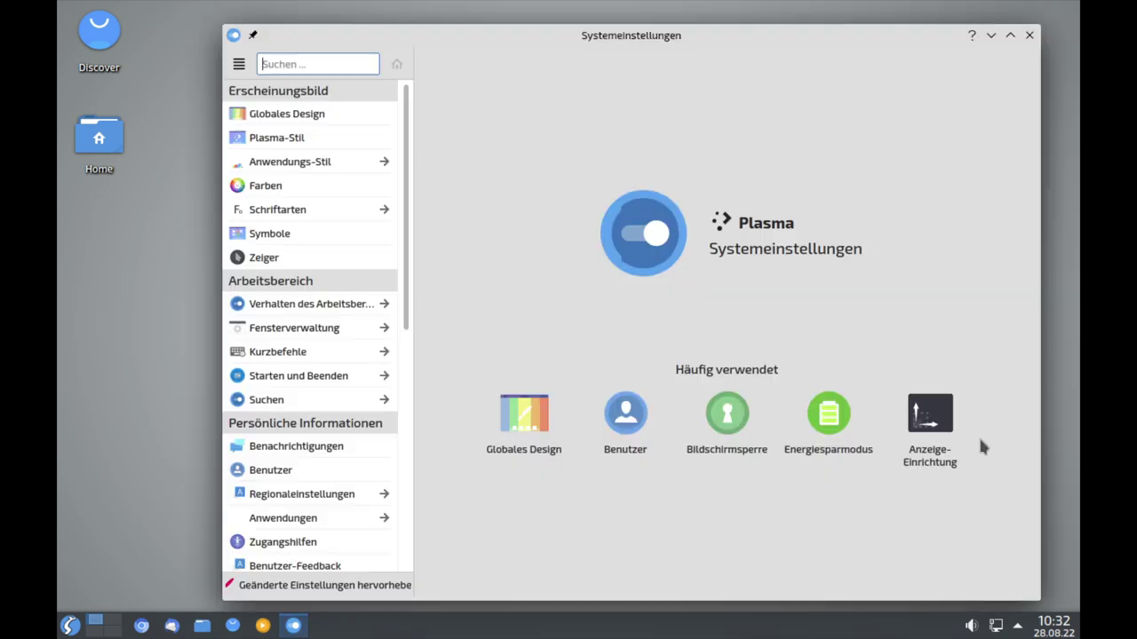
left_click(920, 425)
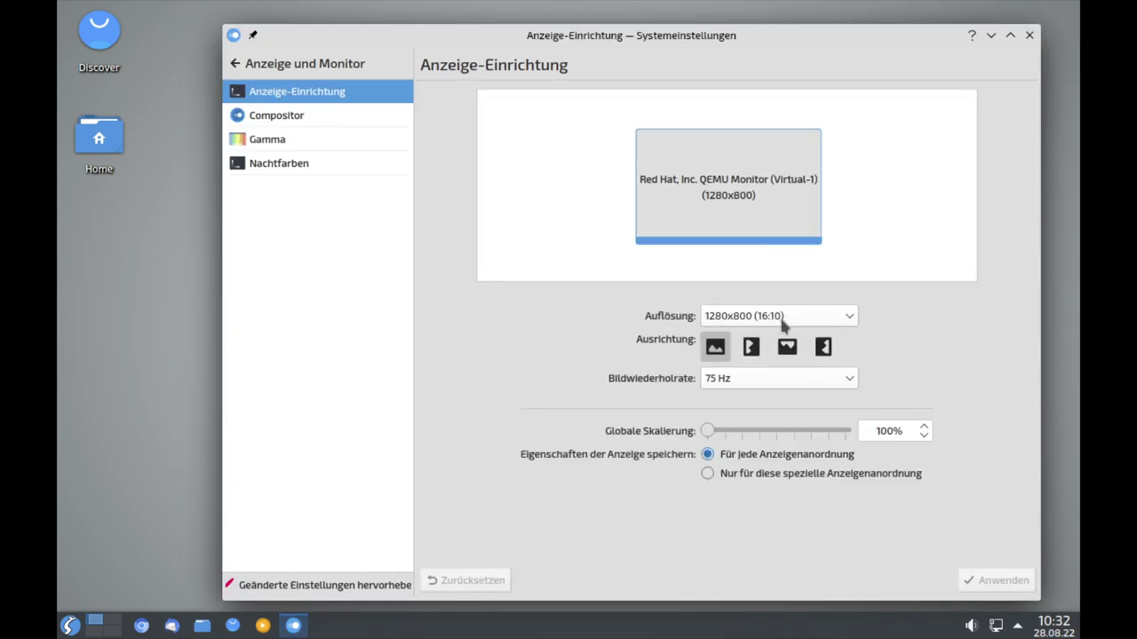
left_click(787, 320)
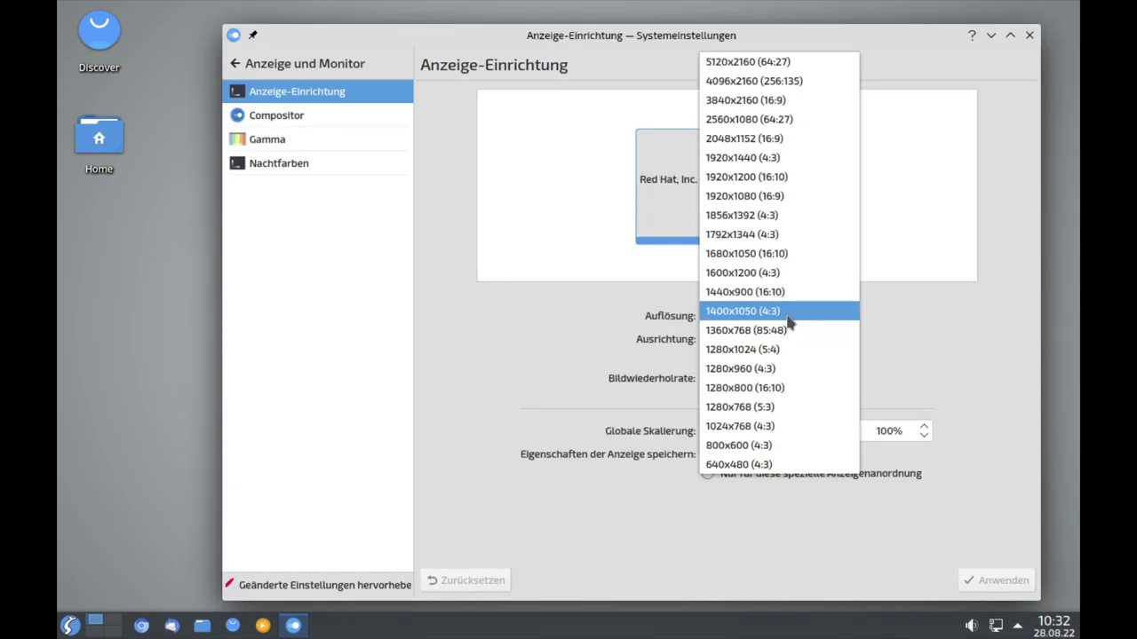
left_click(770, 195)
left_click(992, 582)
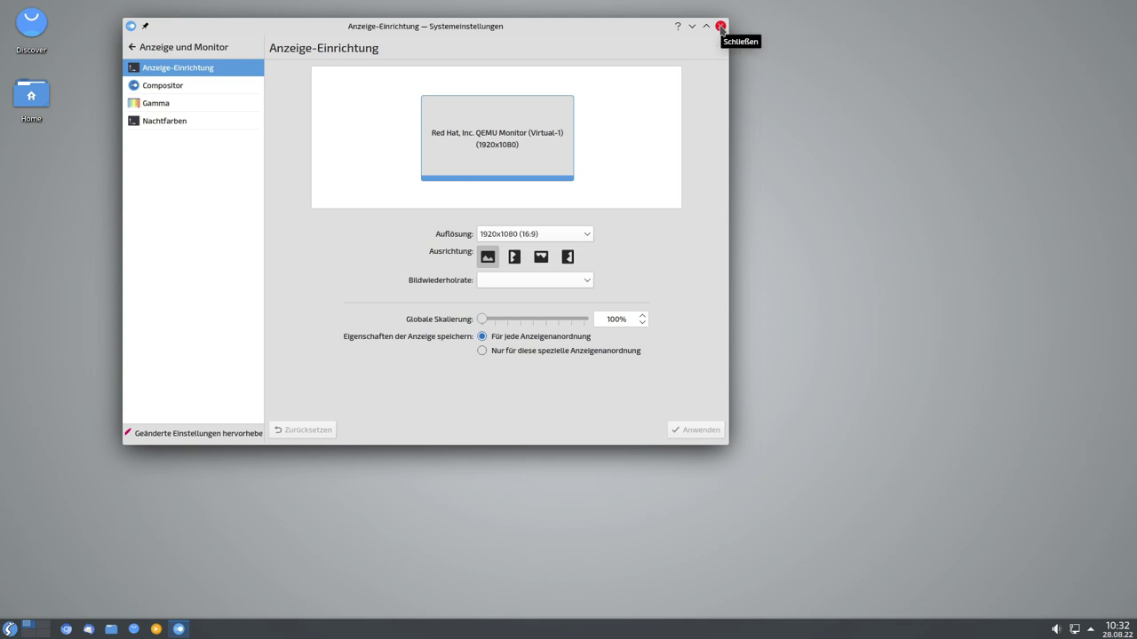
left_click(720, 27)
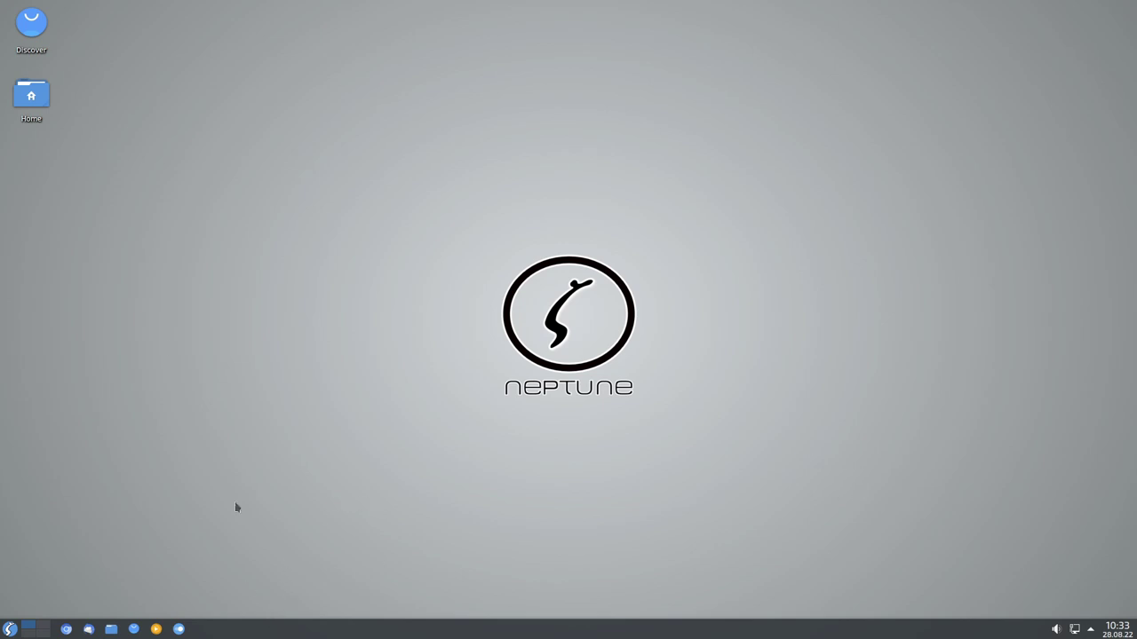
left_click(40, 107)
double_click(37, 106)
left_click_drag(647, 181, 624, 145)
left_click(728, 131)
double_click(31, 26)
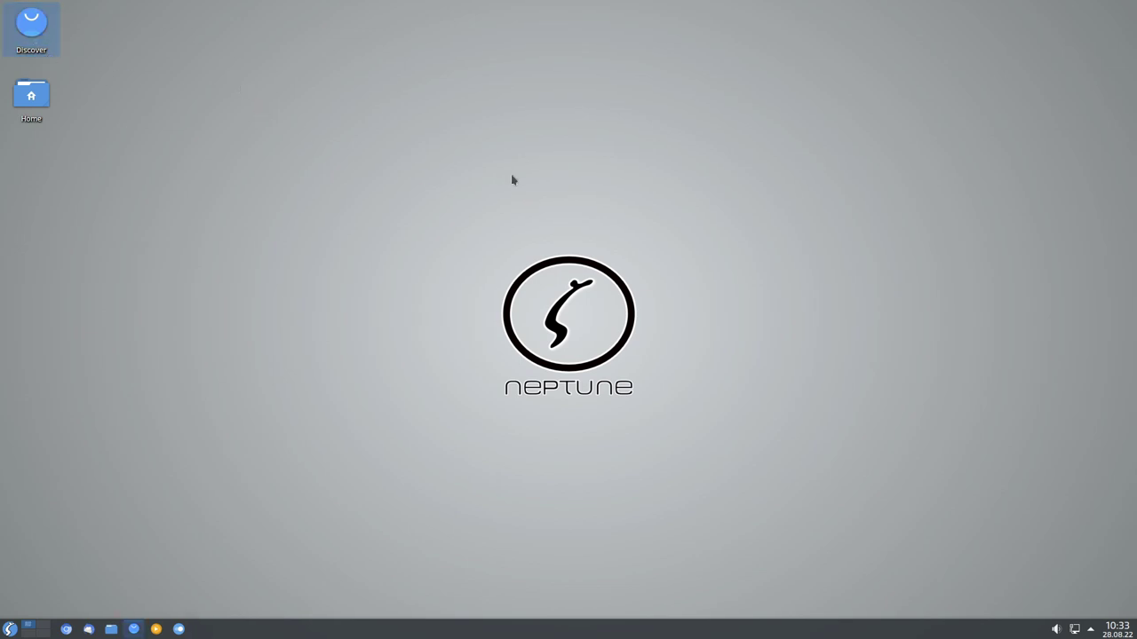
left_click_drag(530, 168, 444, 138)
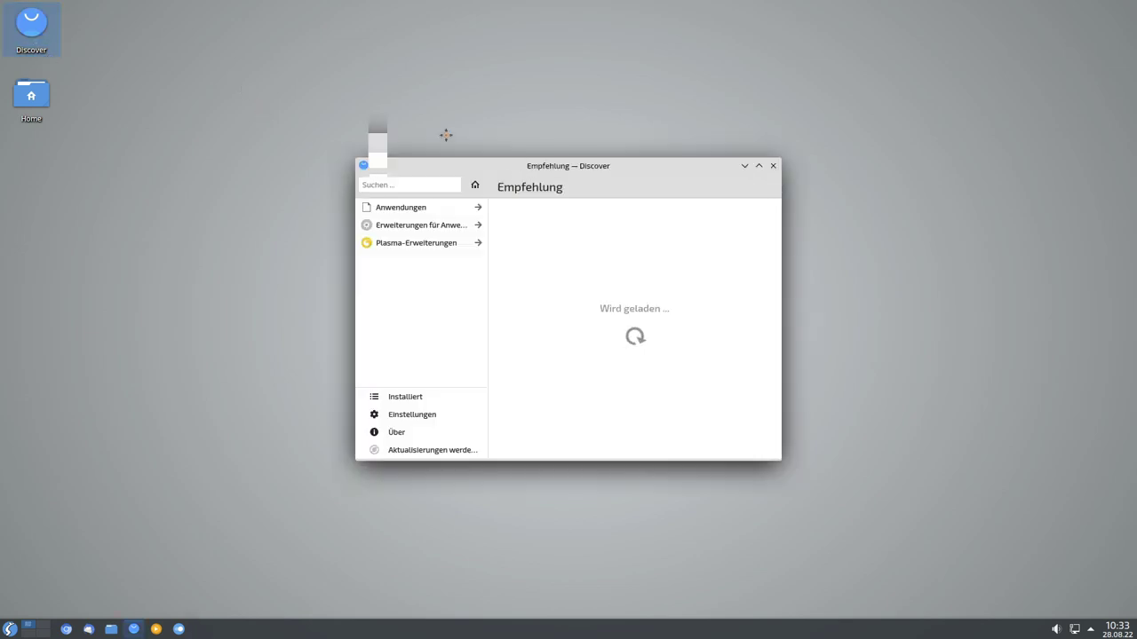
left_click_drag(694, 429, 912, 560)
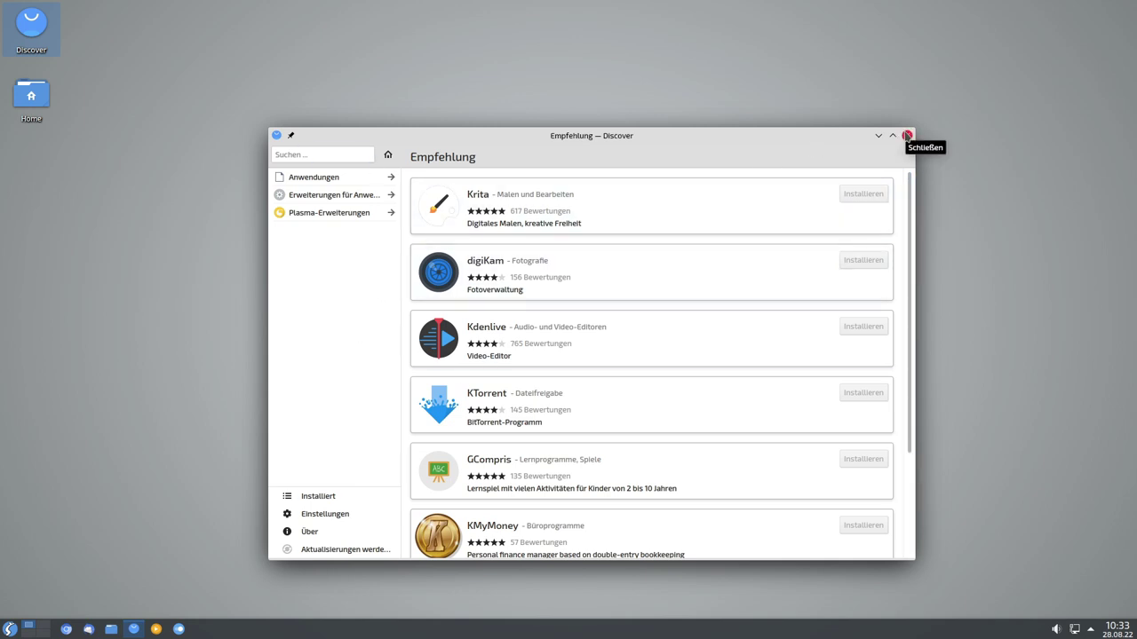
left_click(906, 135)
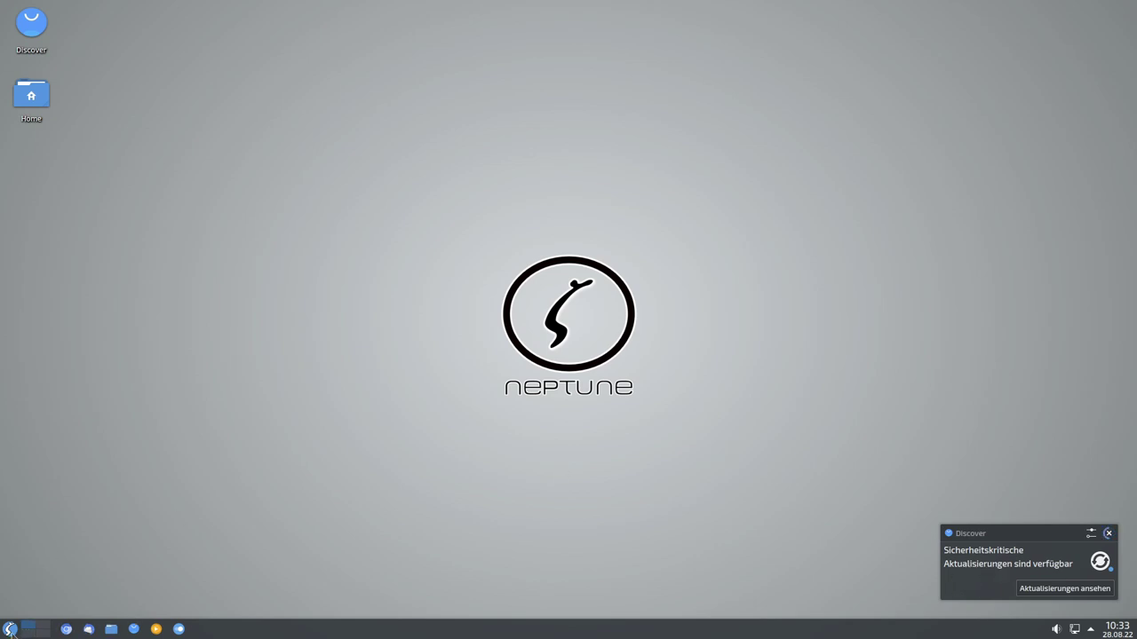
Open and close the Status und Benachrichtigungen panel twice to clear the security-updates notice.
left_click(1090, 631)
left_click(1091, 630)
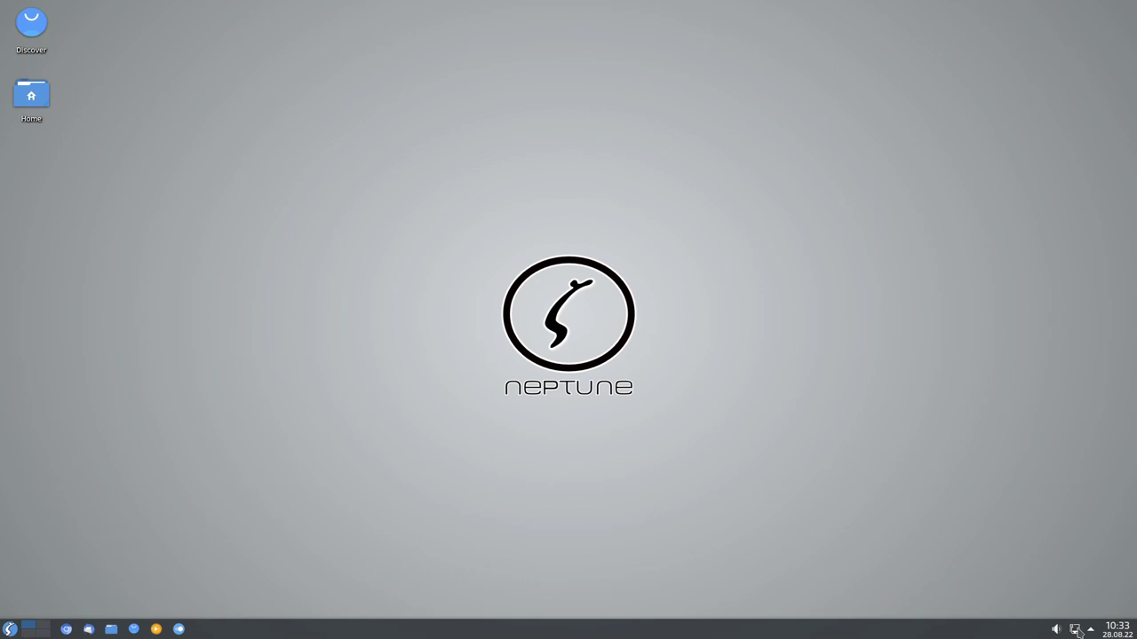
left_click(1090, 630)
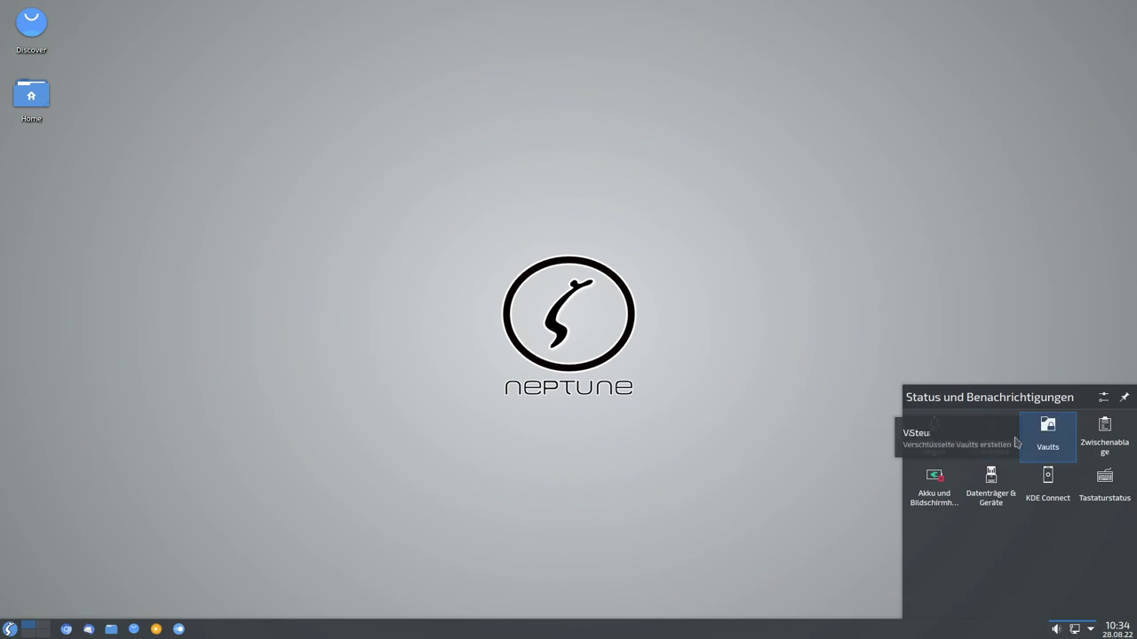
left_click(180, 633)
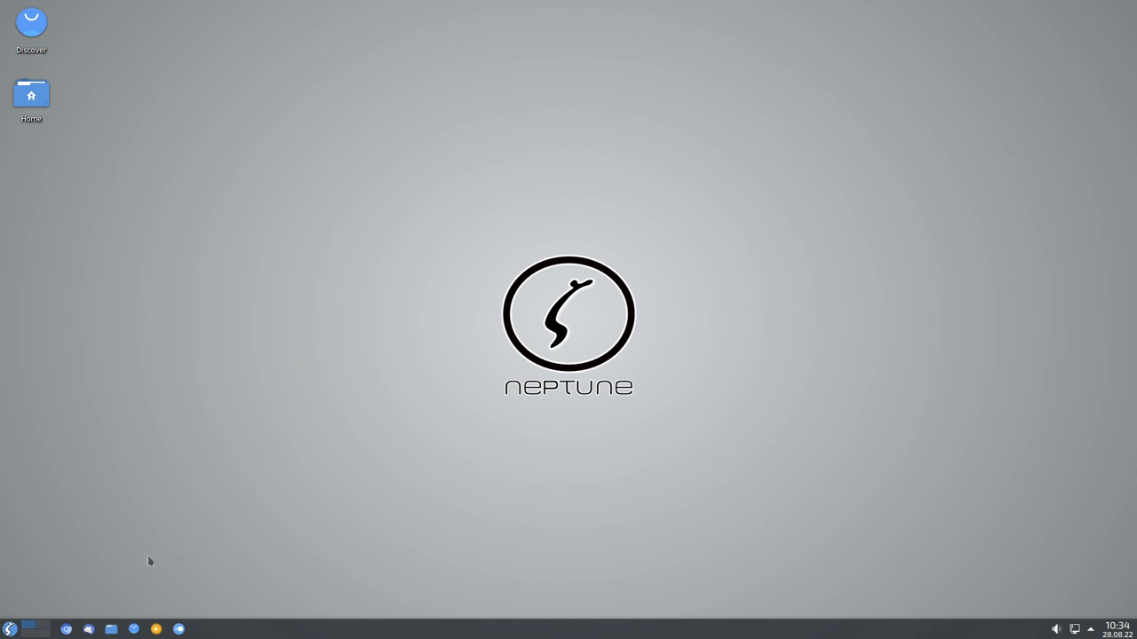
Check Chromium's version 104.0.5112.79 in Über Chromium, close it, and start Thunderbird.
left_click(67, 628)
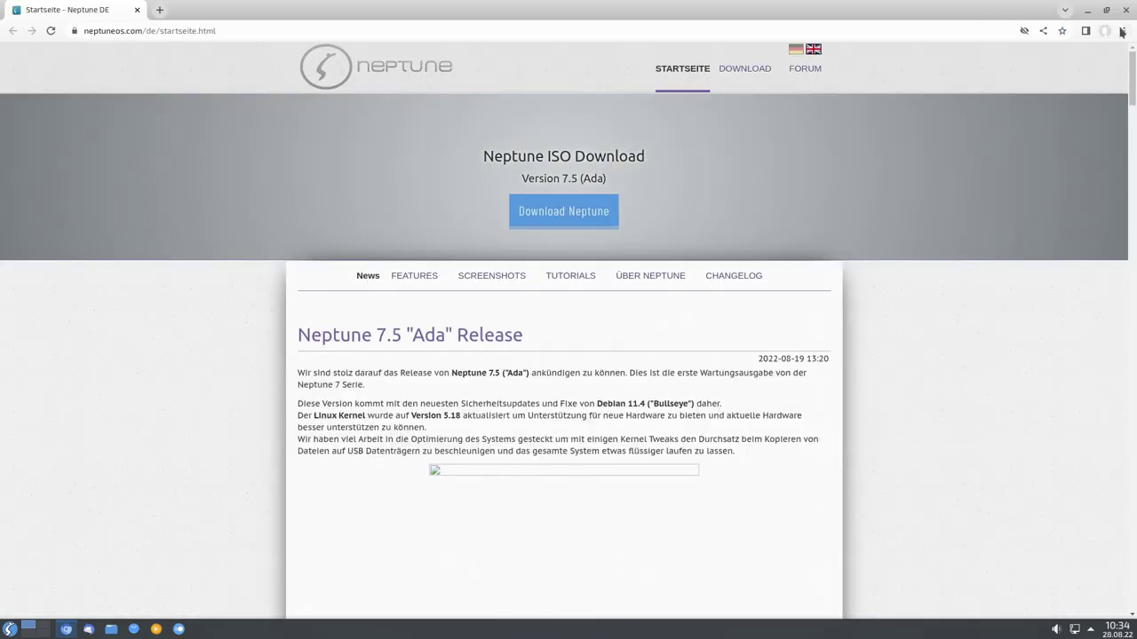
left_click(1121, 31)
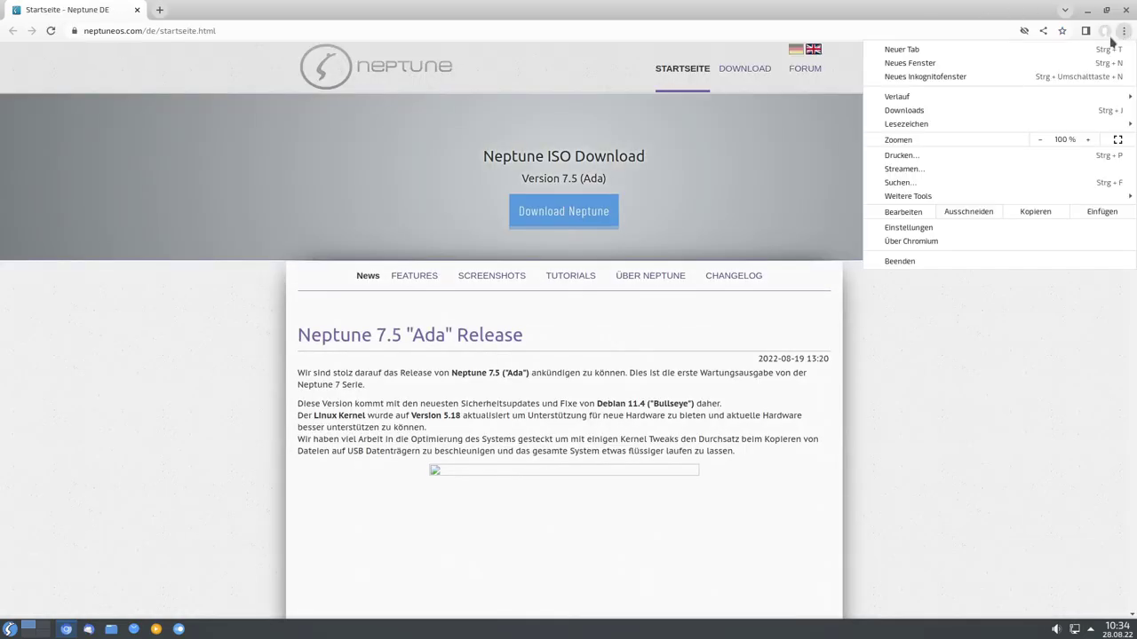
left_click(973, 242)
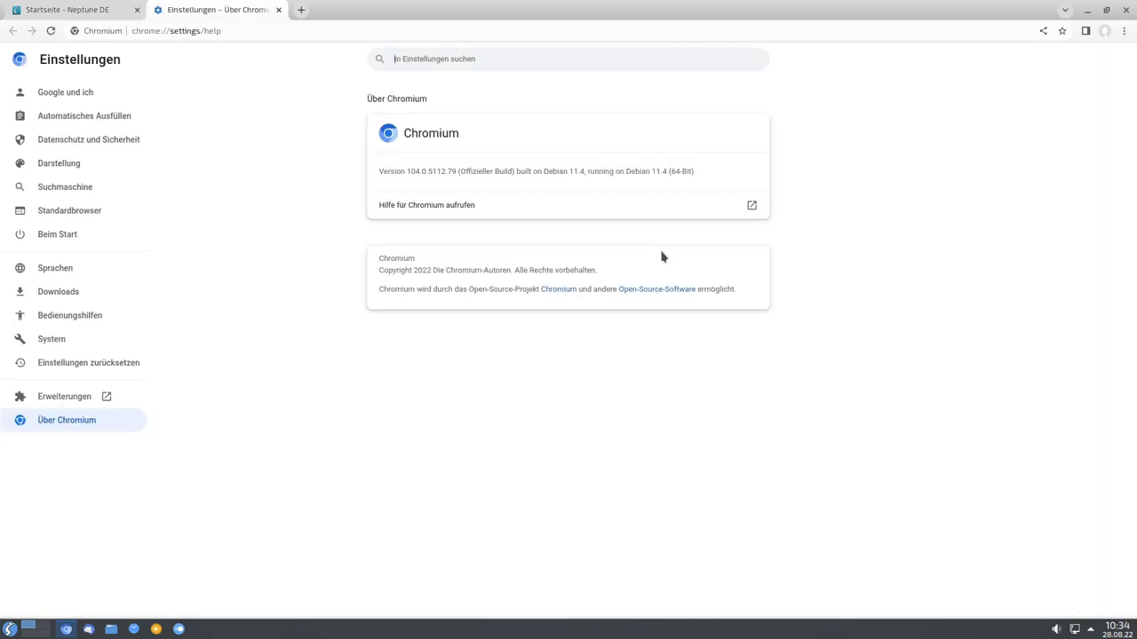
double_click(410, 168)
left_click(494, 181)
left_click(1124, 10)
left_click(88, 629)
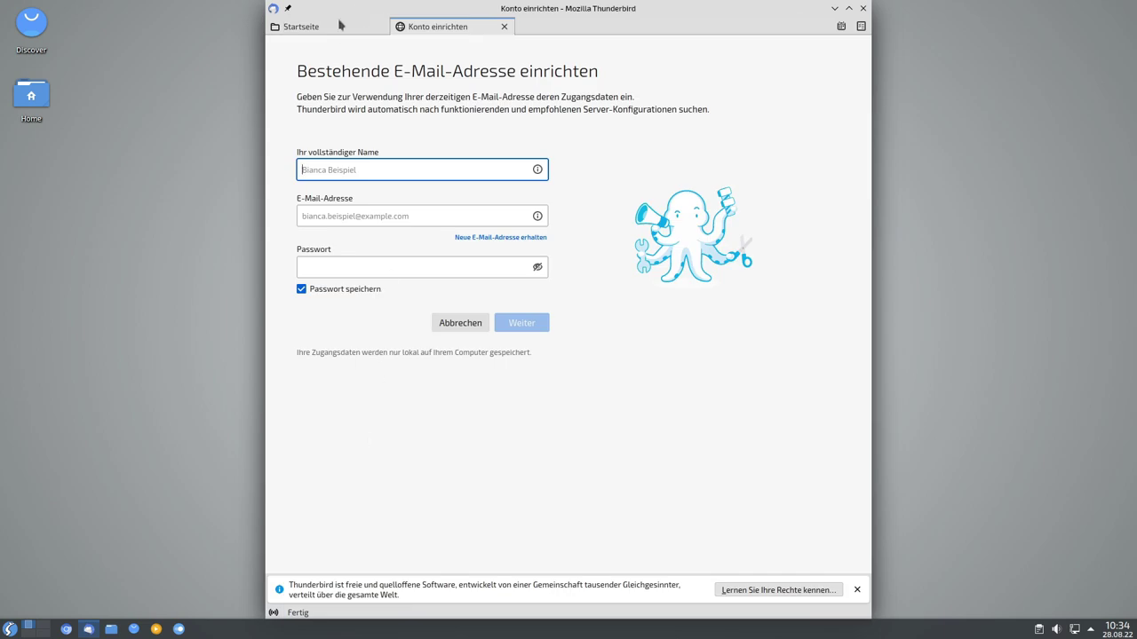
View Thunderbird's version 91.12.0 in the About window, then close that window.
left_click(337, 27)
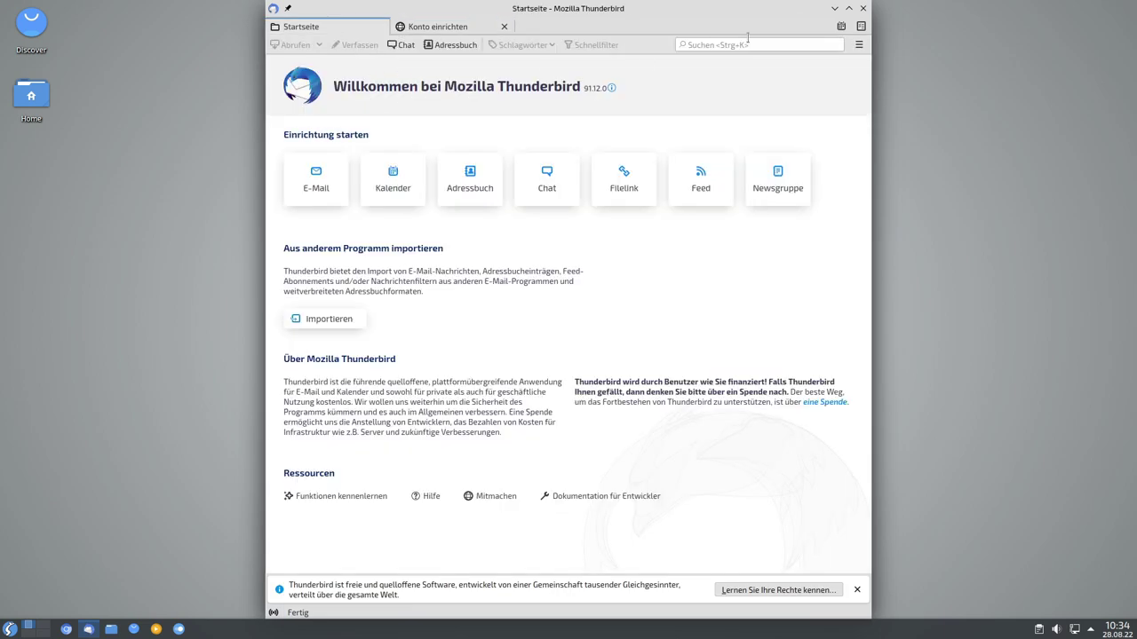
left_click(859, 45)
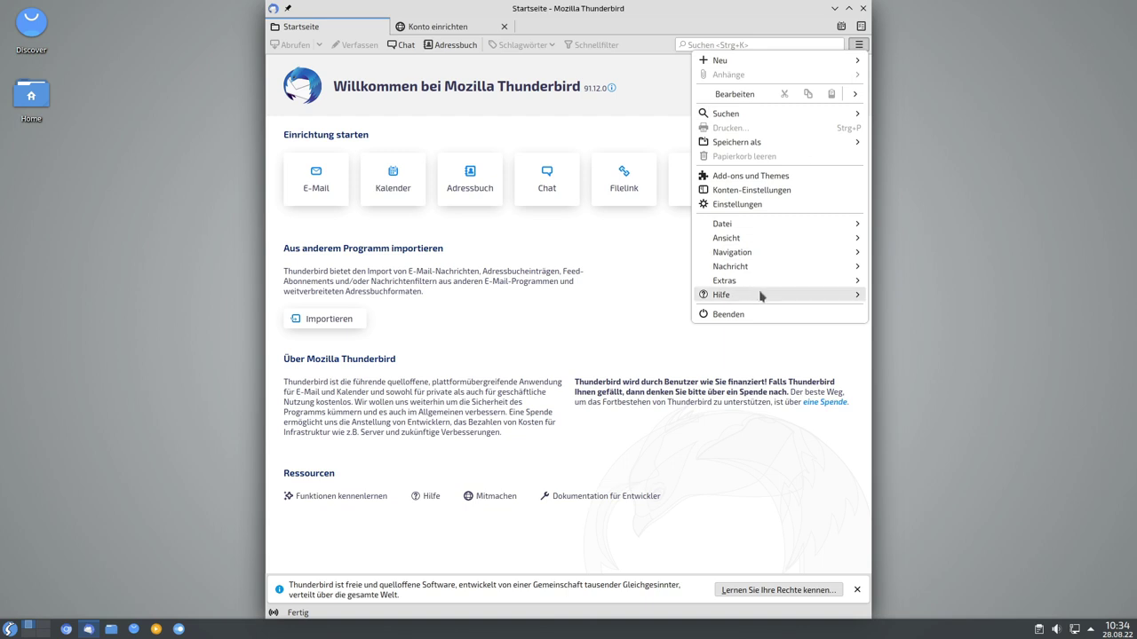
left_click(760, 296)
left_click(744, 181)
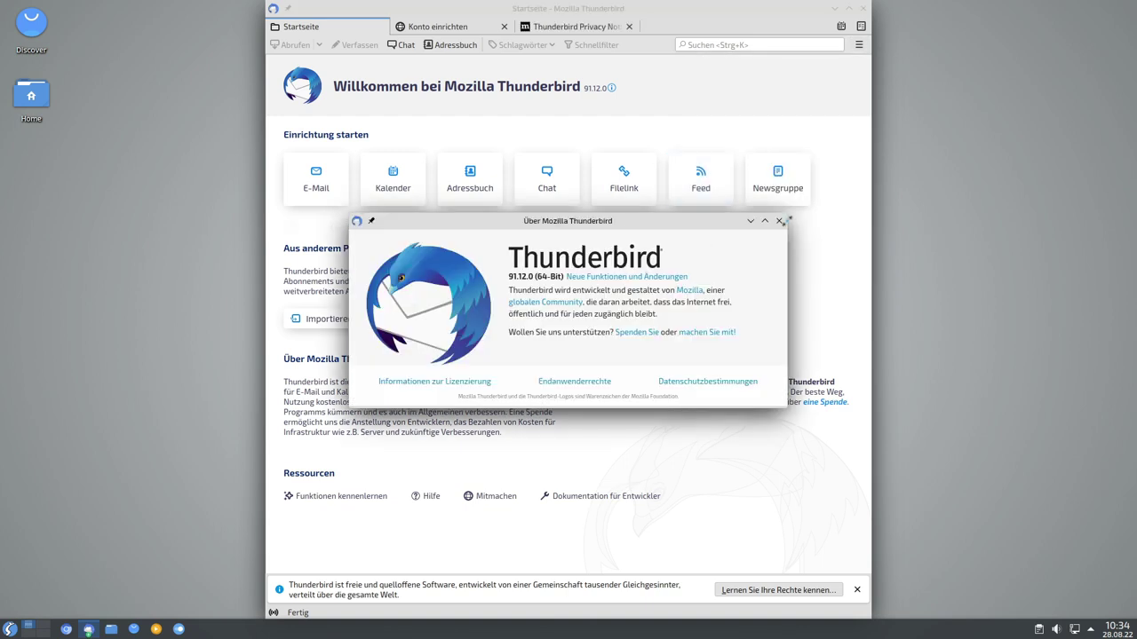
left_click_drag(510, 275, 525, 274)
left_click(506, 280)
left_click_drag(558, 228, 599, 196)
left_click(821, 187)
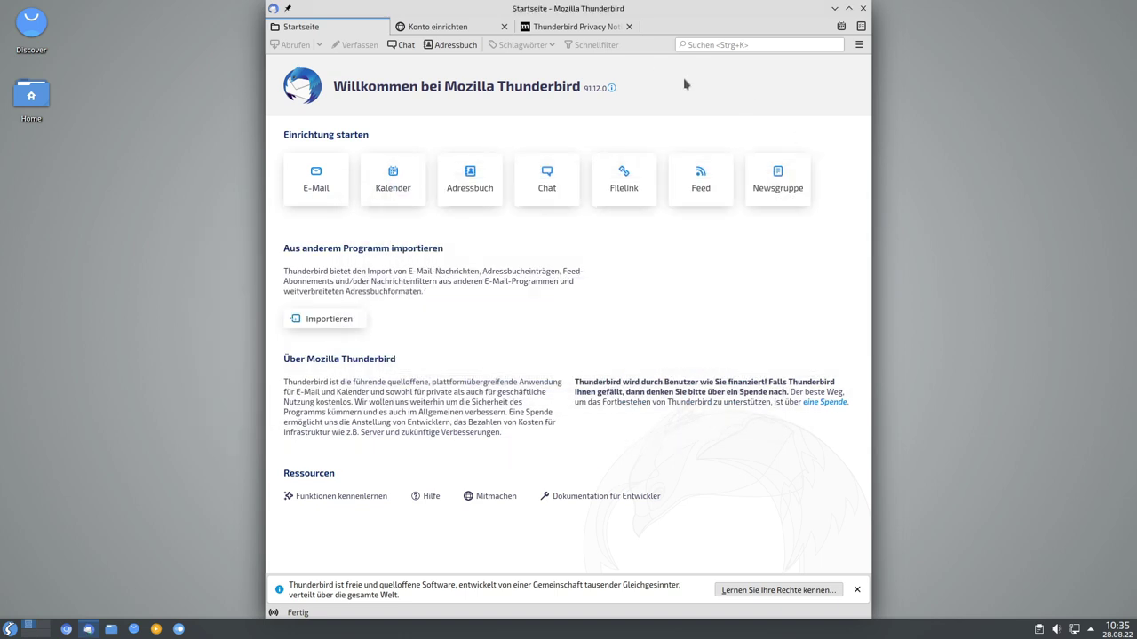
Browse the account setup, privacy notice and start page tabs, then quit Thunderbird.
left_click(431, 33)
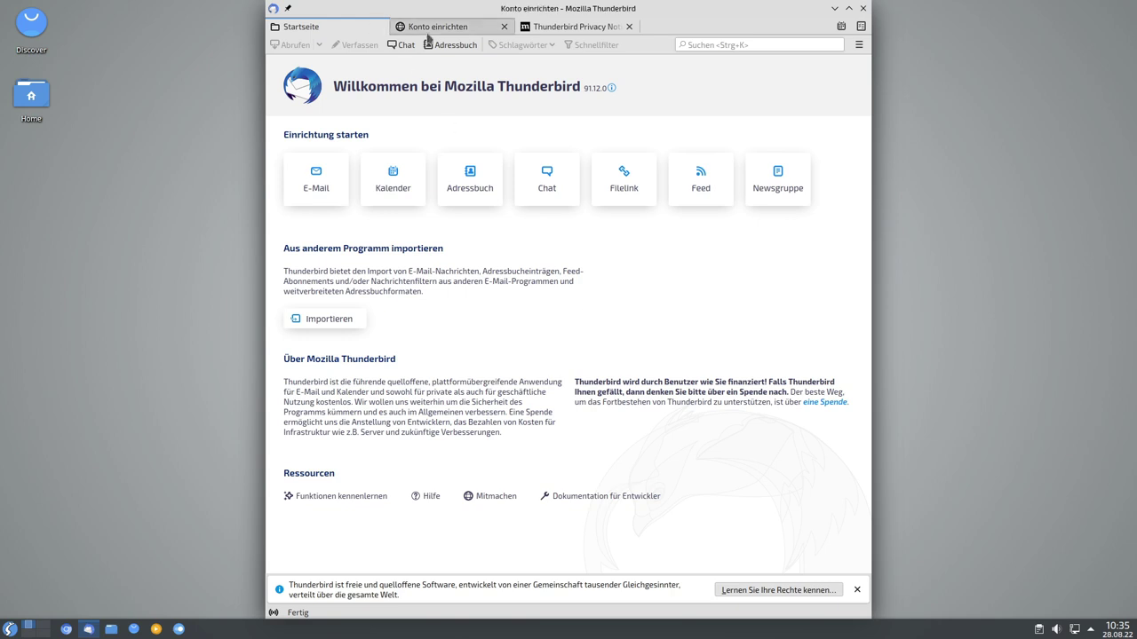
left_click(306, 27)
left_click(564, 28)
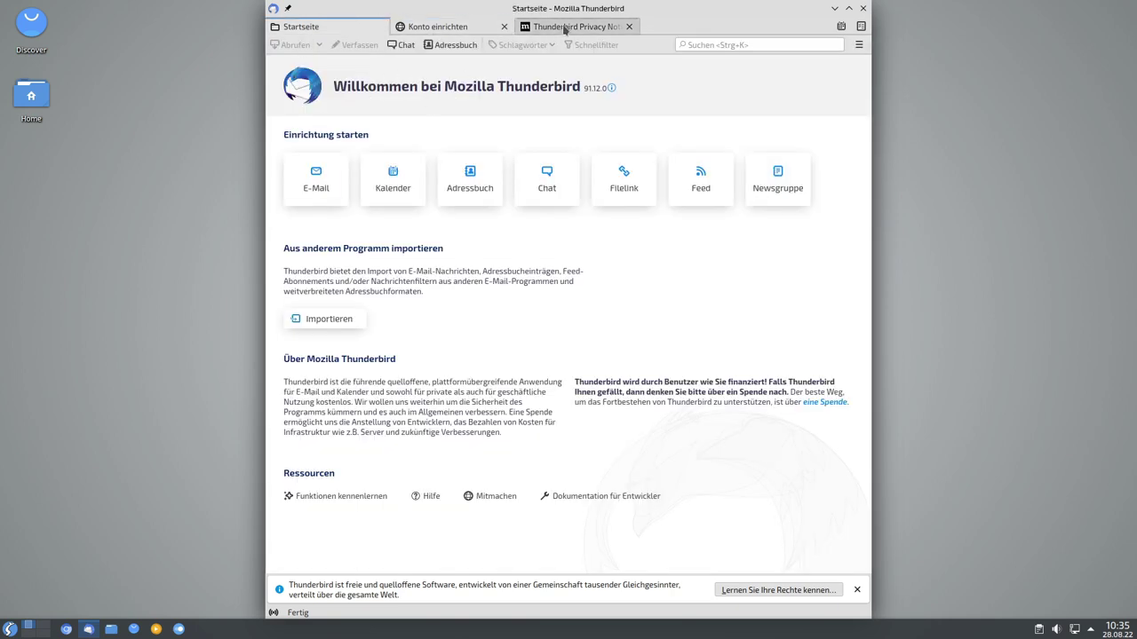
left_click(444, 27)
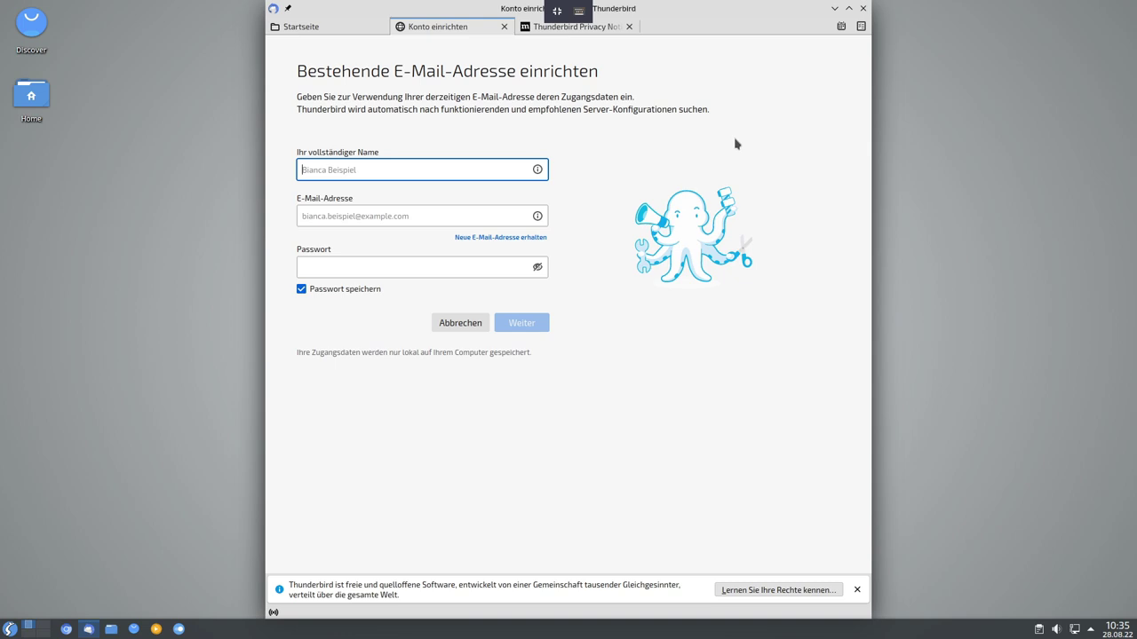
left_click(319, 30)
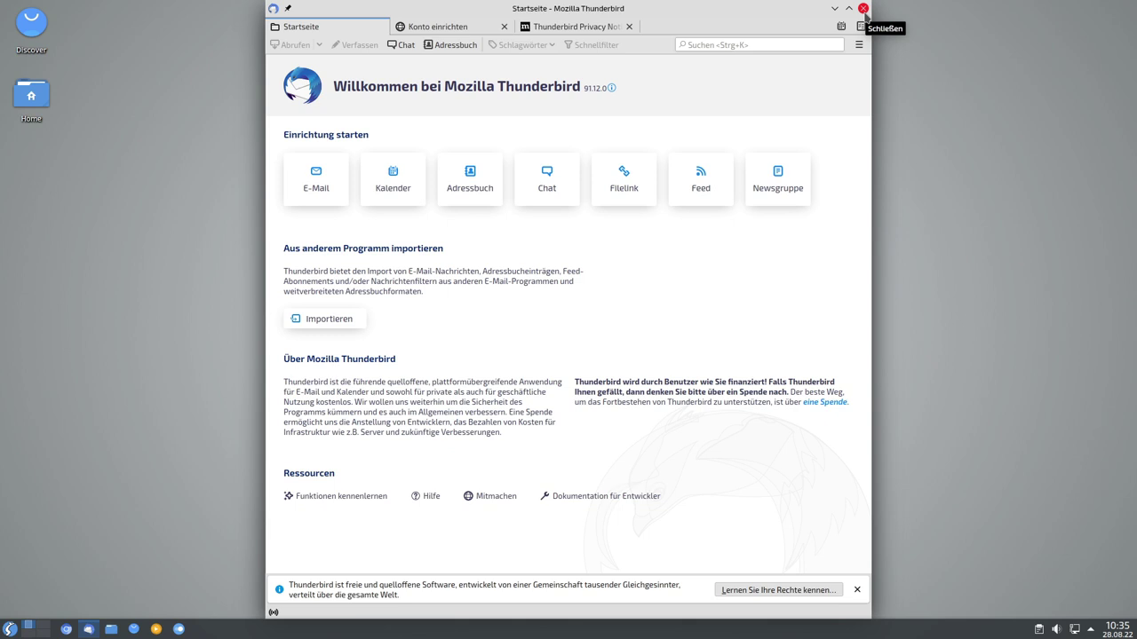
left_click(863, 9)
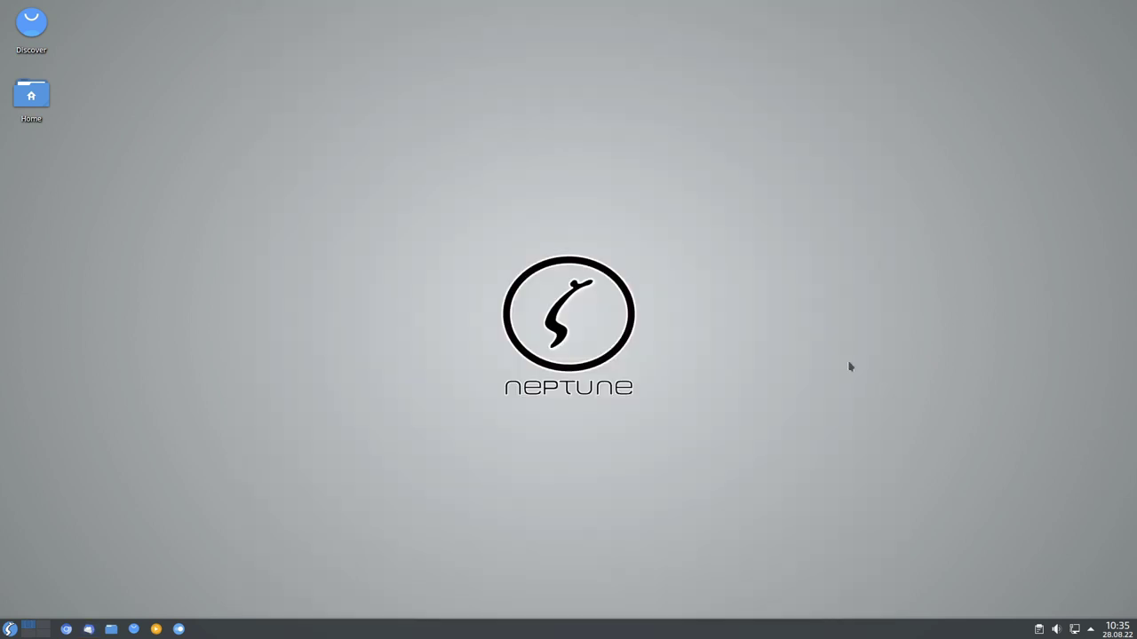
left_click(111, 629)
left_click_drag(606, 121, 511, 106)
left_click_drag(635, 400, 925, 498)
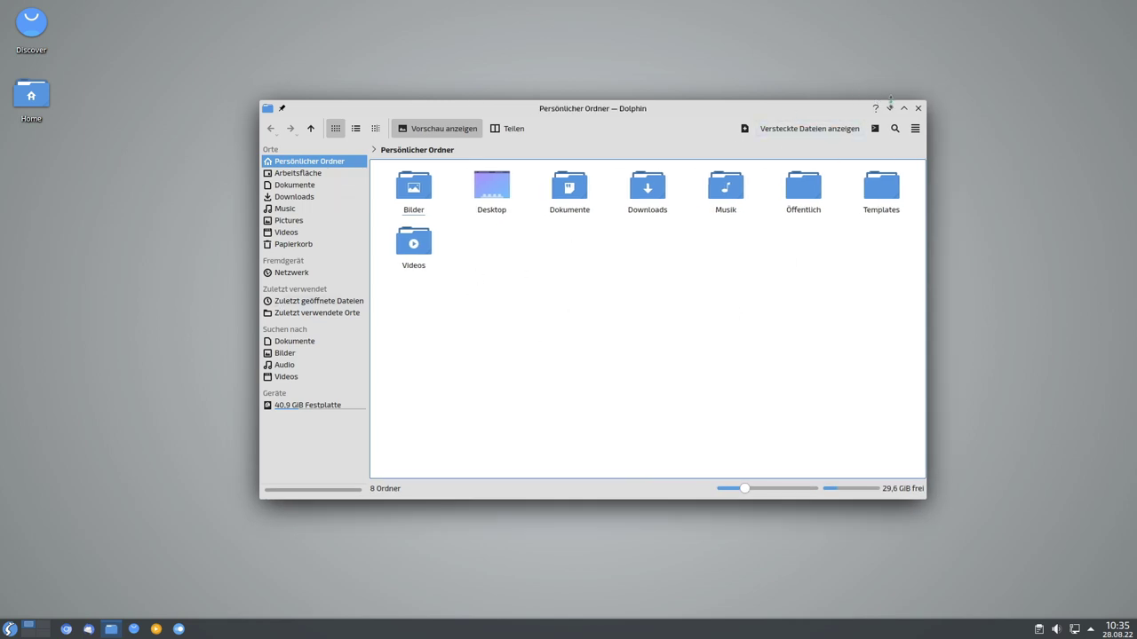
left_click(918, 108)
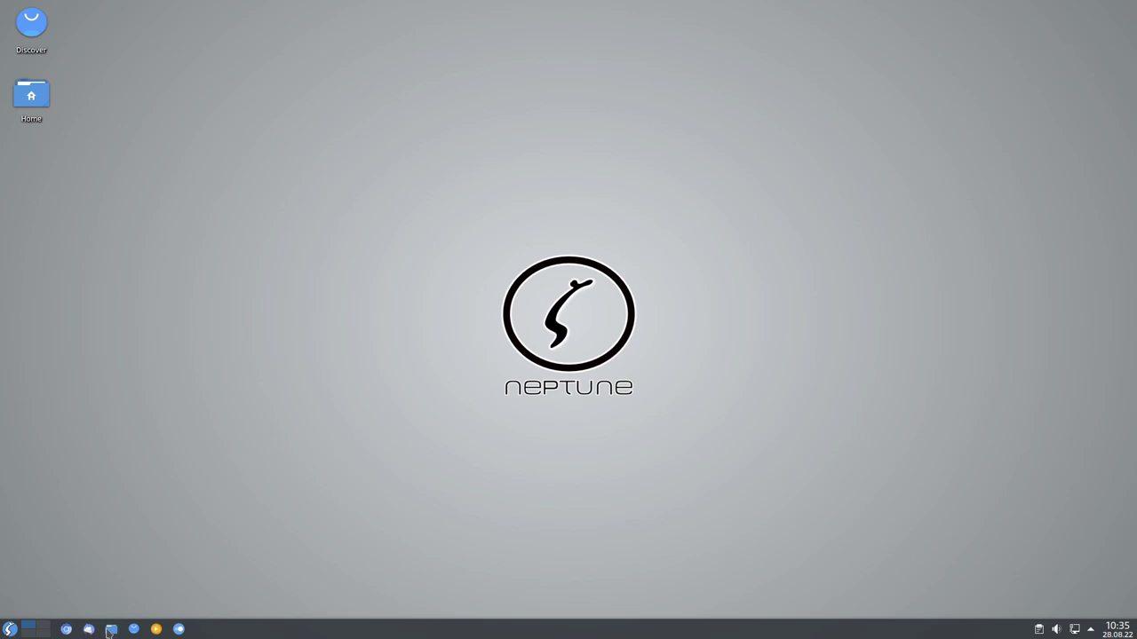
Start VLC, accept its privacy notice, raise the volume to 100%, and close it.
left_click(156, 629)
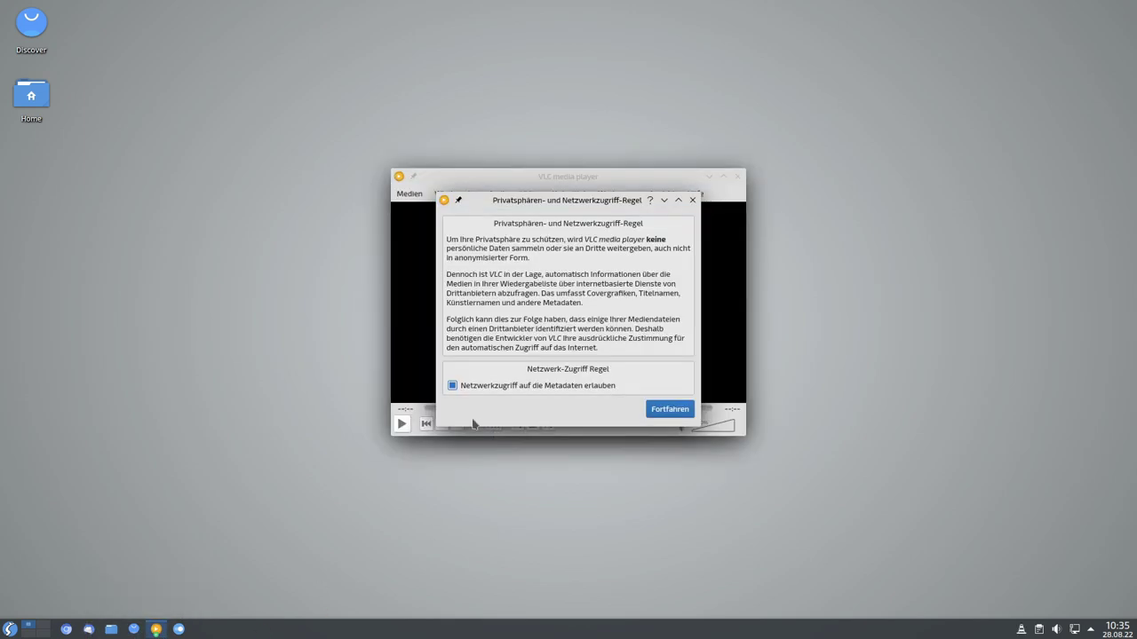
left_click(670, 410)
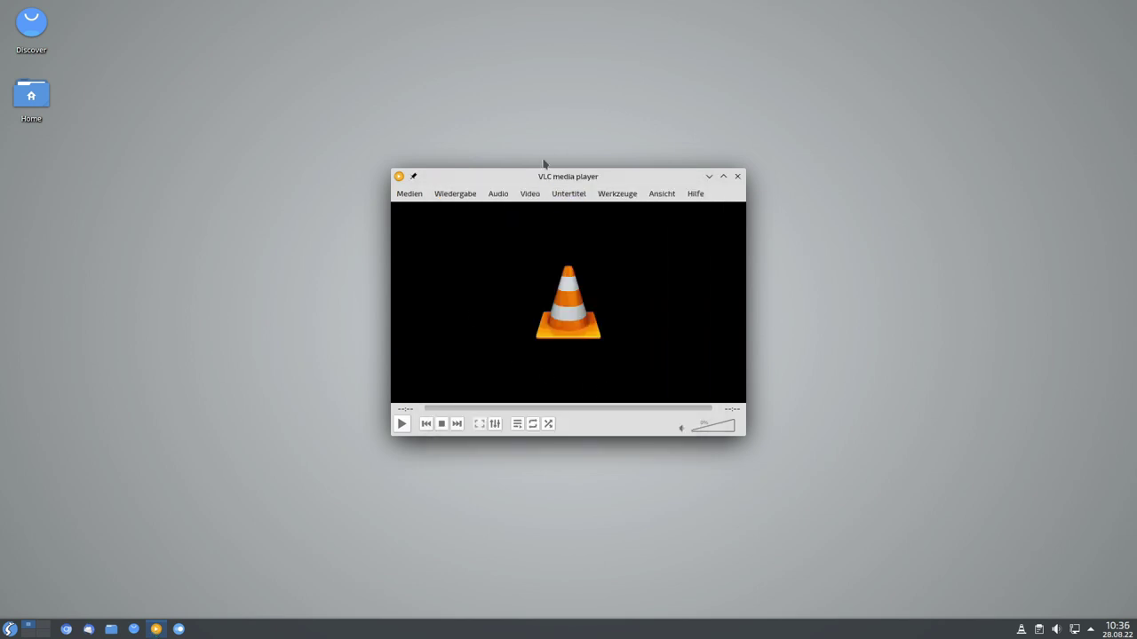
left_click_drag(548, 178, 447, 160)
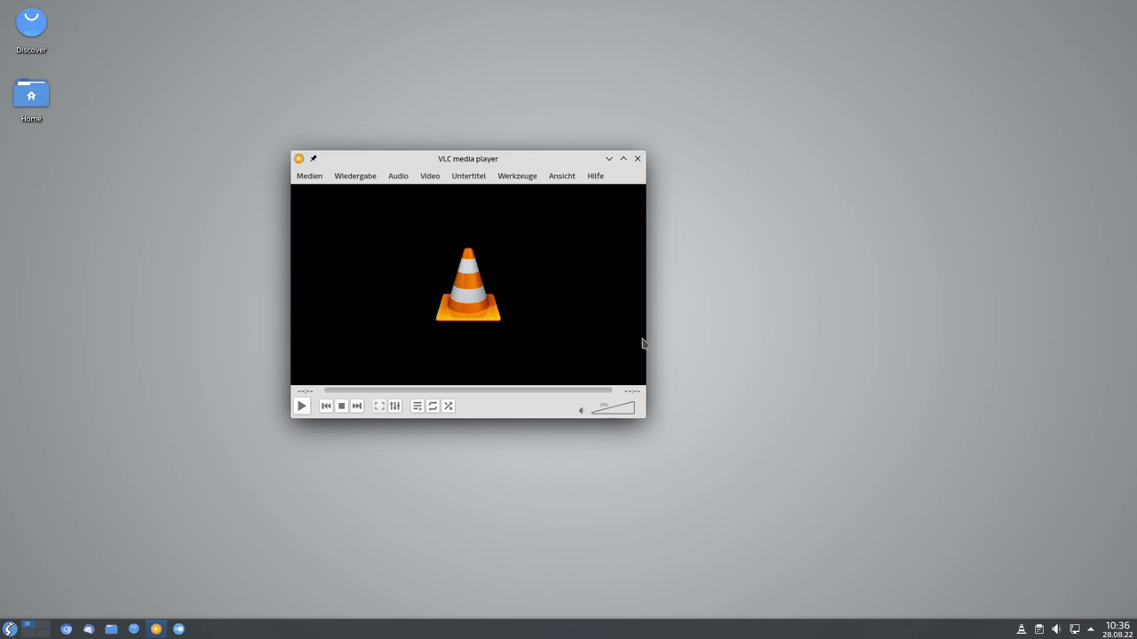
mouse_move(617, 417)
left_mouse_down()
mouse_move(585, 410)
mouse_move(614, 417)
left_mouse_up()
left_click(637, 159)
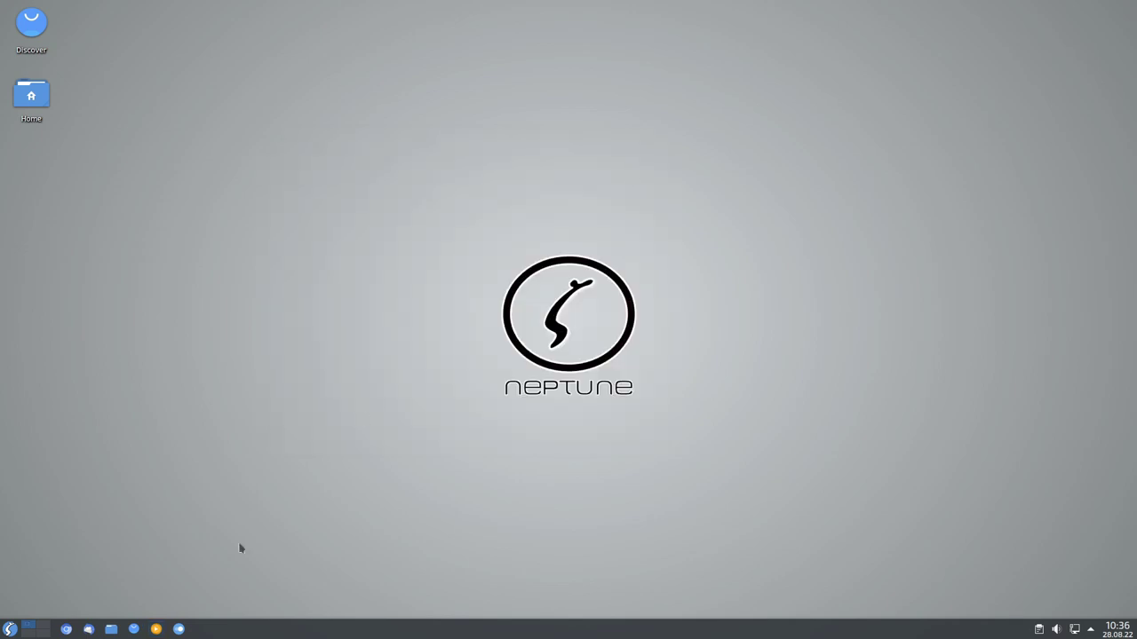
left_click(179, 630)
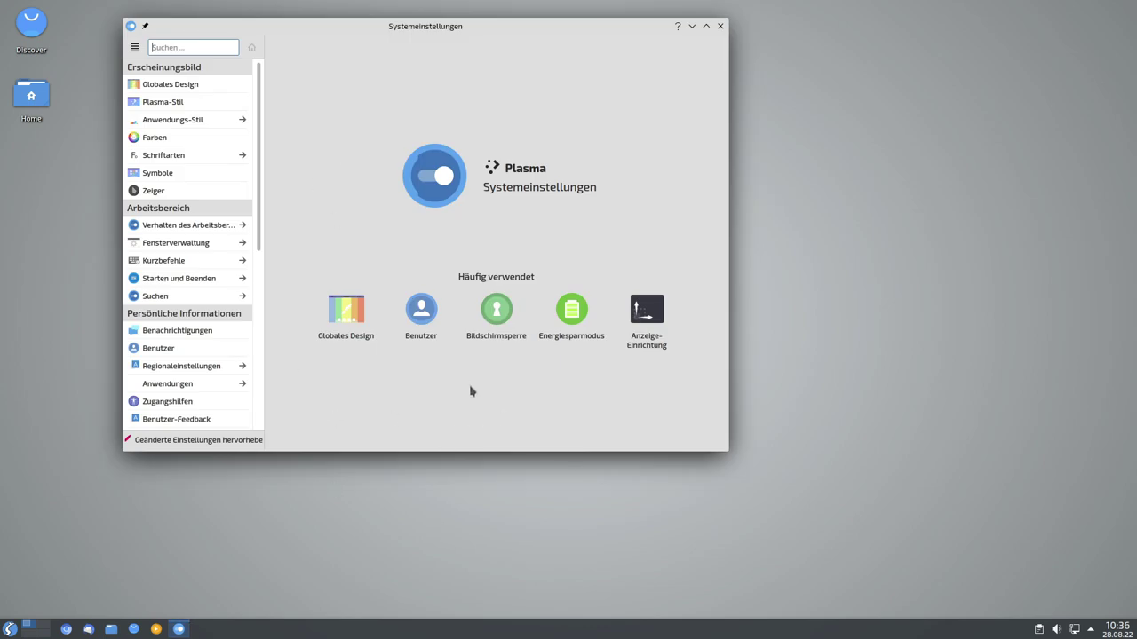
left_click(720, 26)
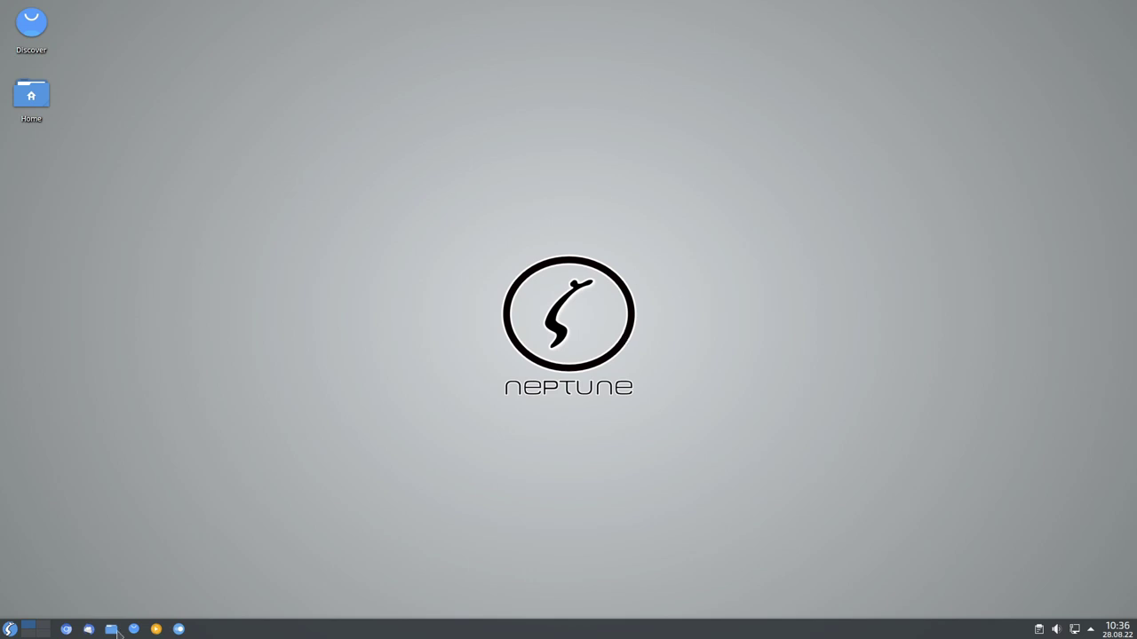
left_click(42, 633)
left_click(28, 625)
left_click(66, 630)
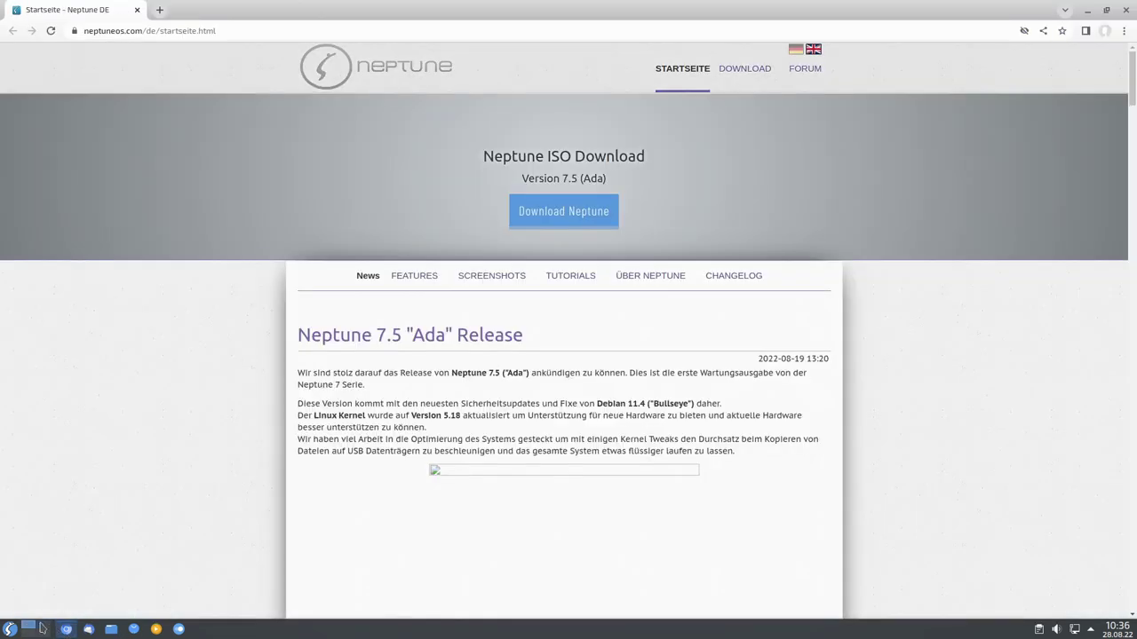
left_click(41, 629)
left_click(111, 628)
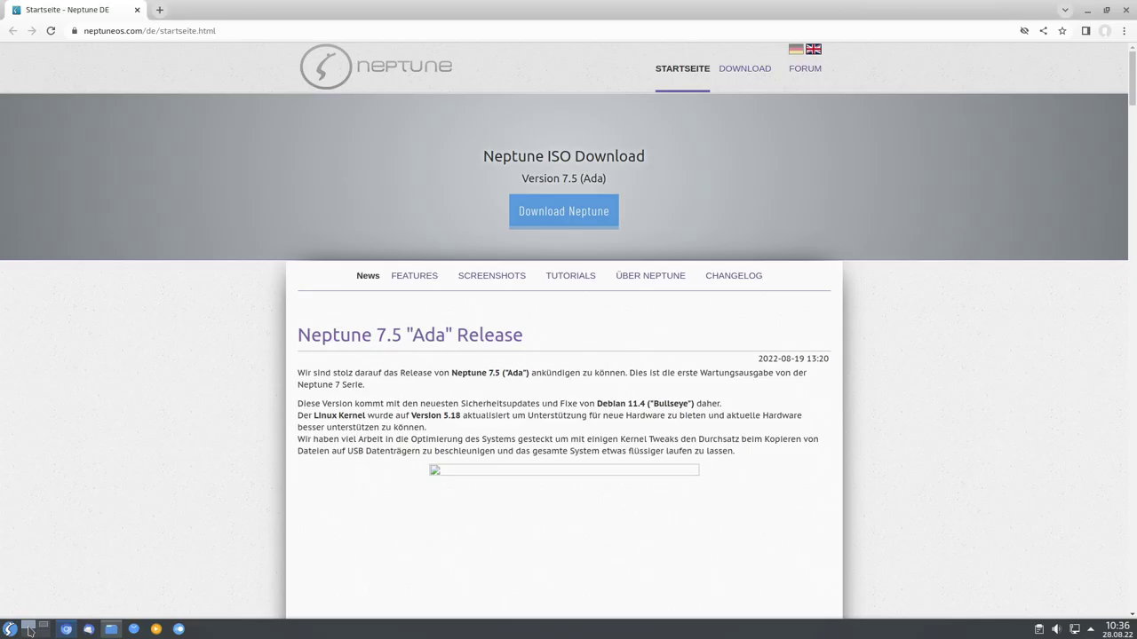
left_click(30, 625)
left_click(43, 628)
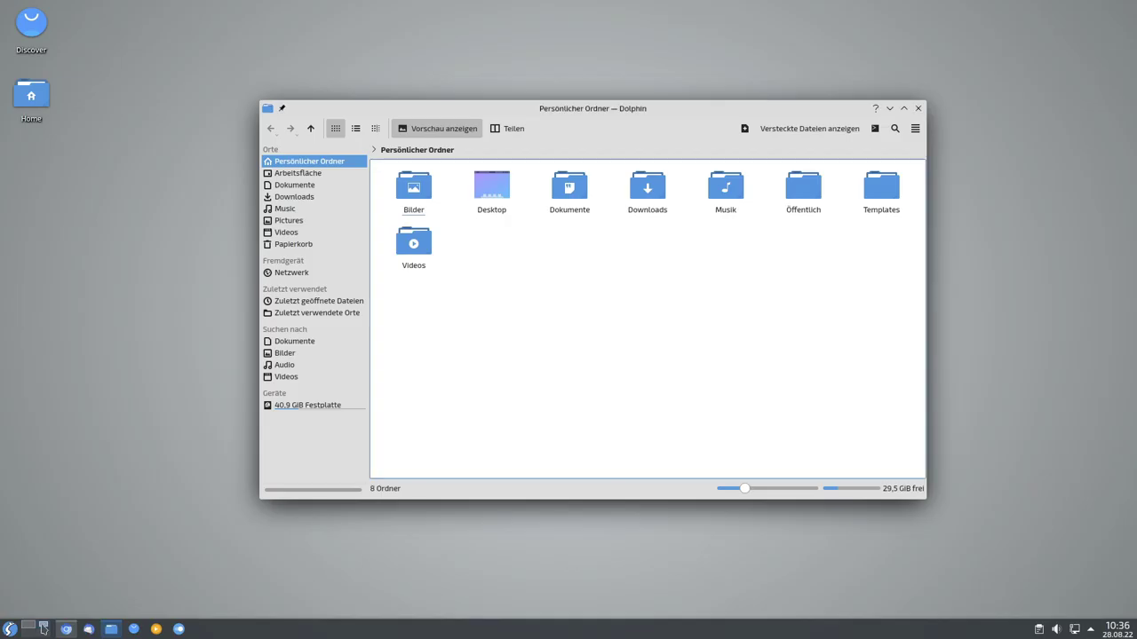
left_click(918, 109)
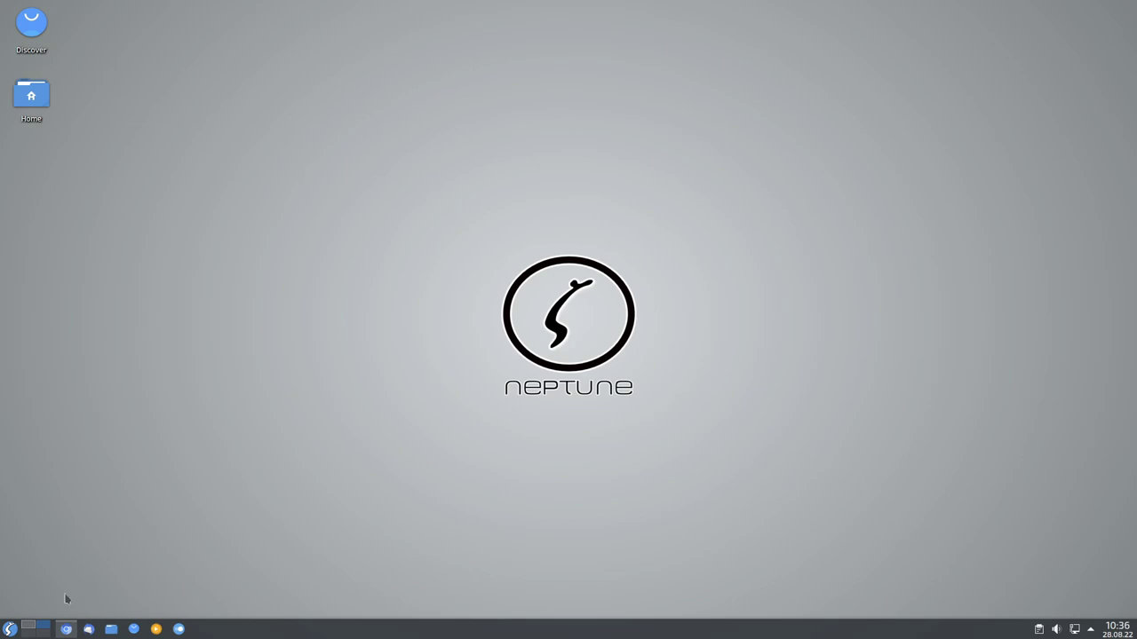
left_click(29, 625)
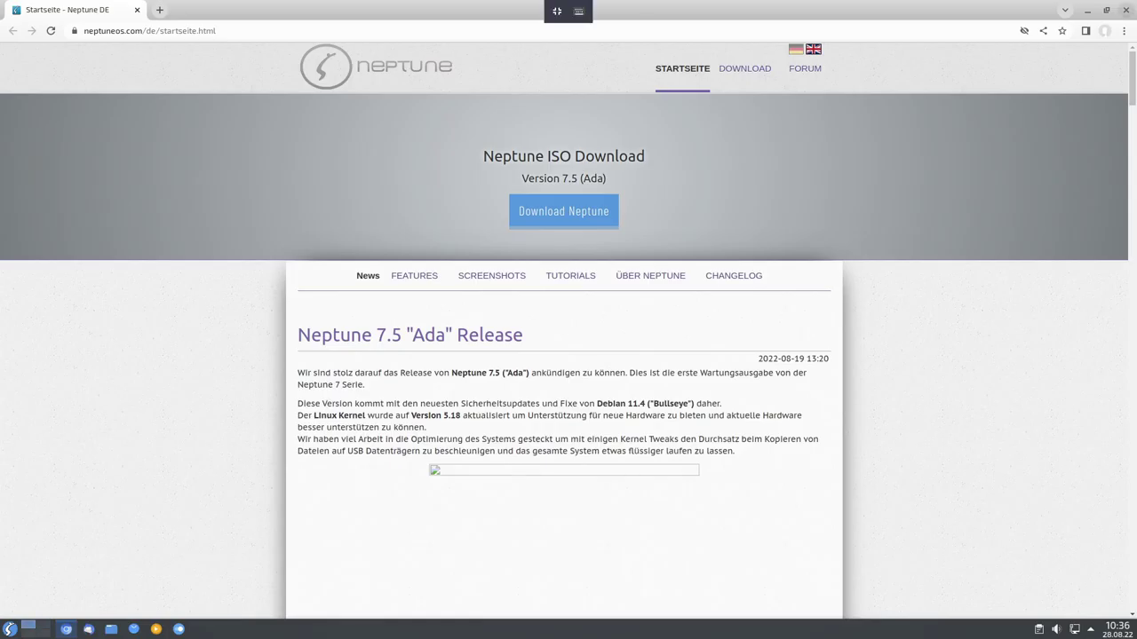
left_click(1128, 12)
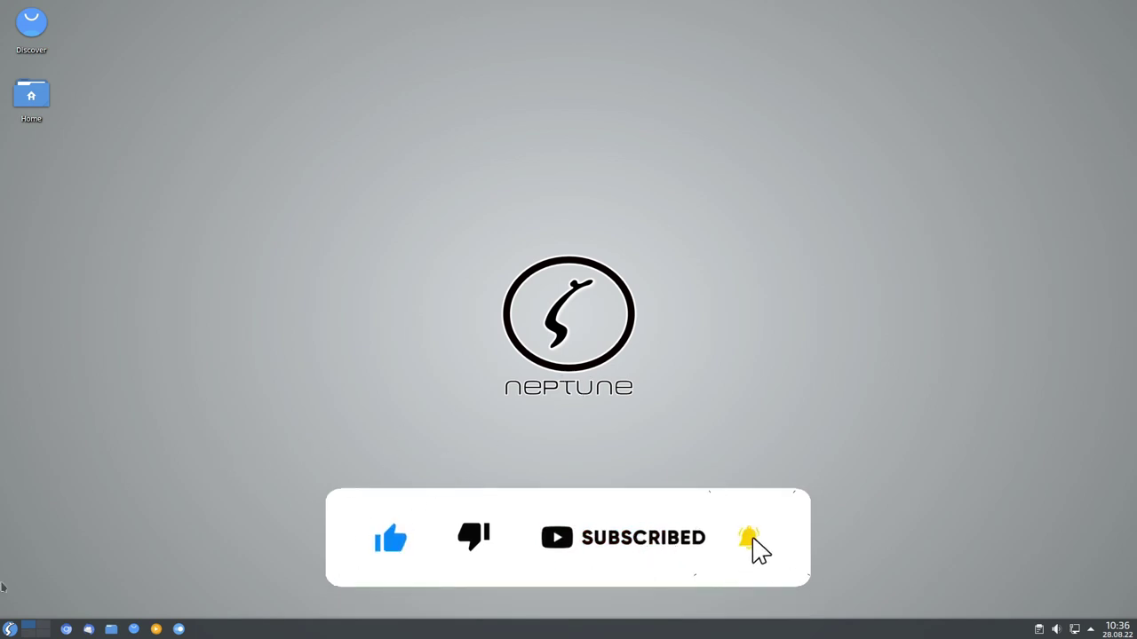
Launch LibreOffice from the application menu's Büroprogramme submenu.
left_click(9, 628)
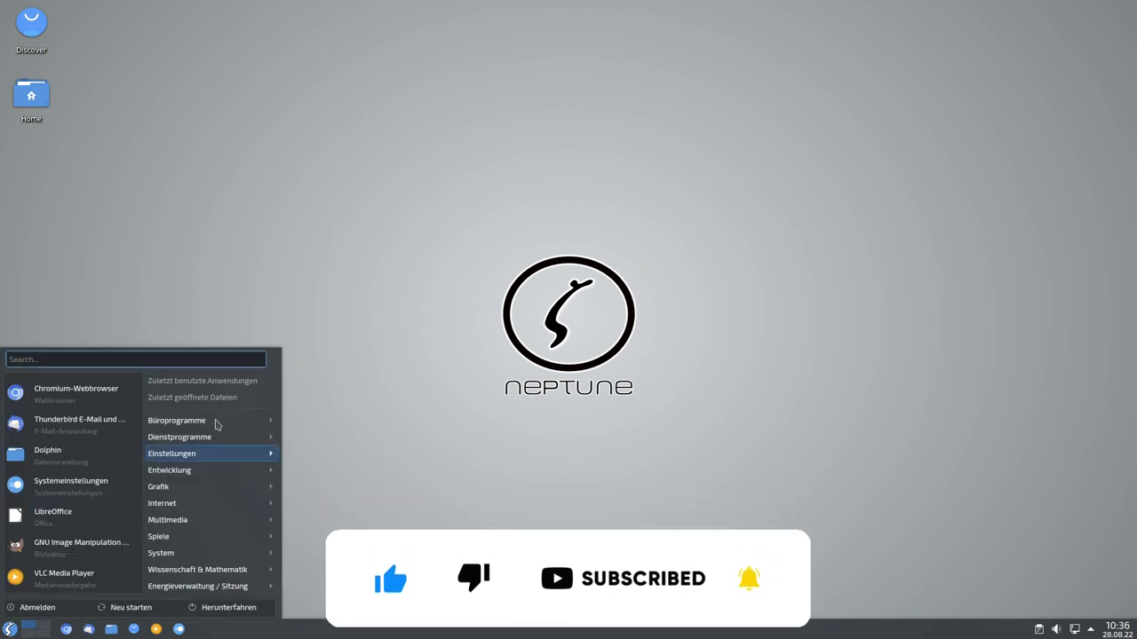
mouse_move(218, 424)
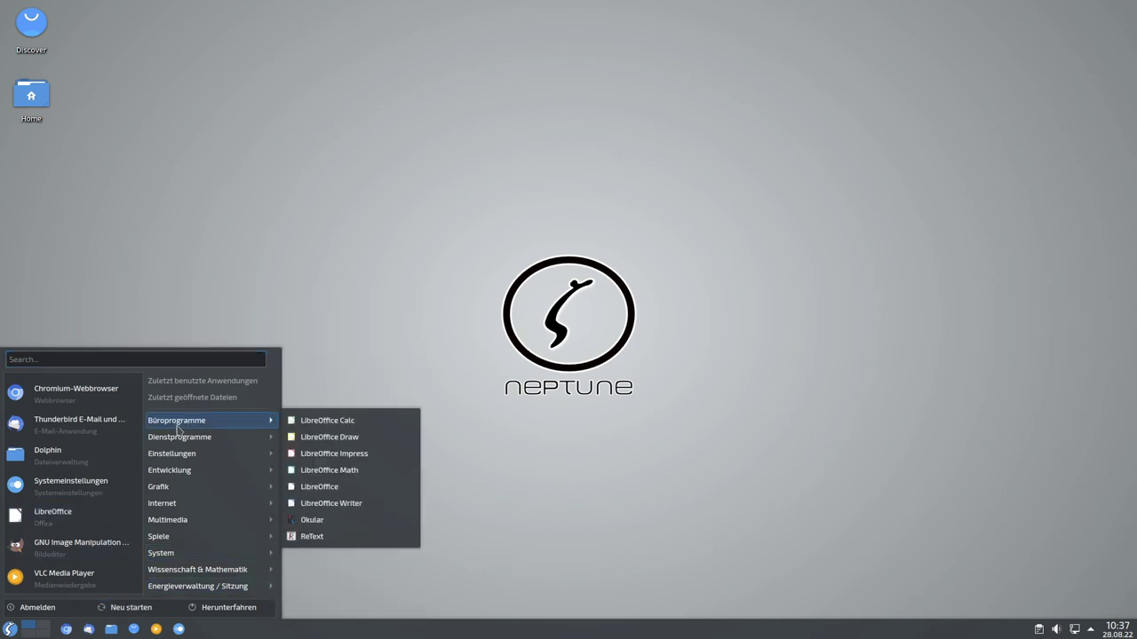
left_click(326, 489)
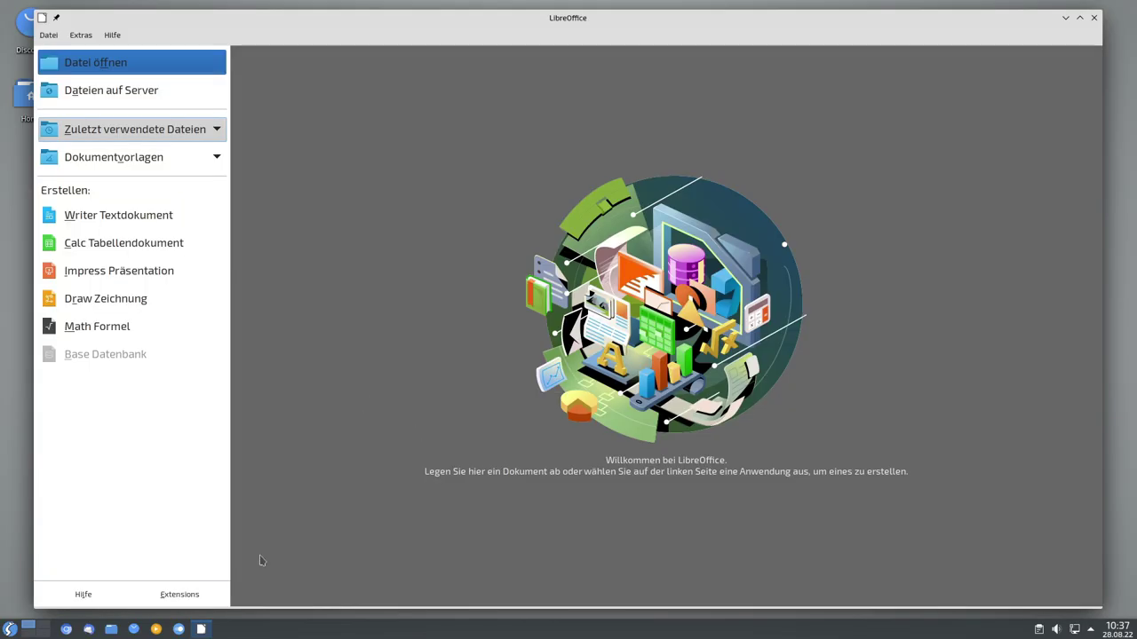
Check LibreOffice's version (7.0.4.2) under Hilfe > Über LibreOffice, then quit LibreOffice.
left_click(113, 36)
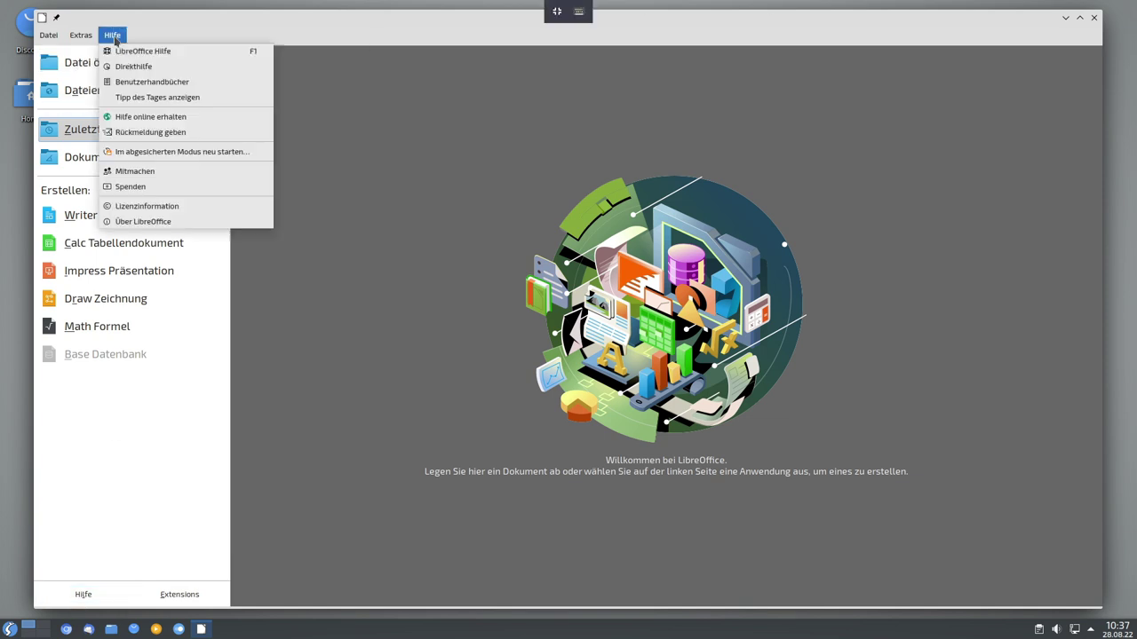
left_click(146, 222)
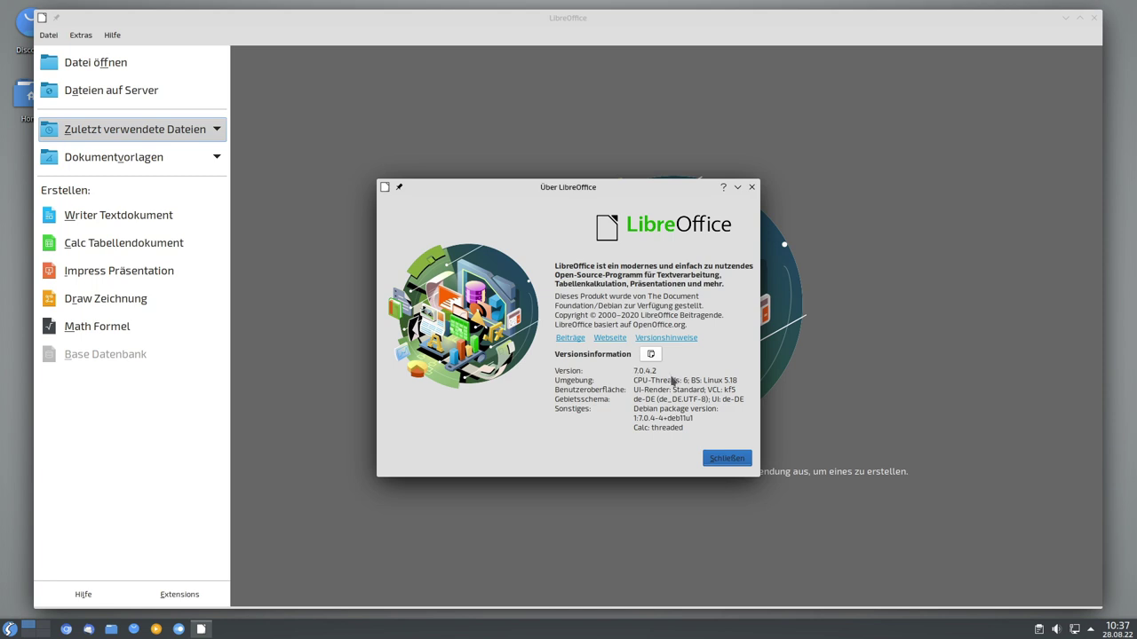
left_click(752, 186)
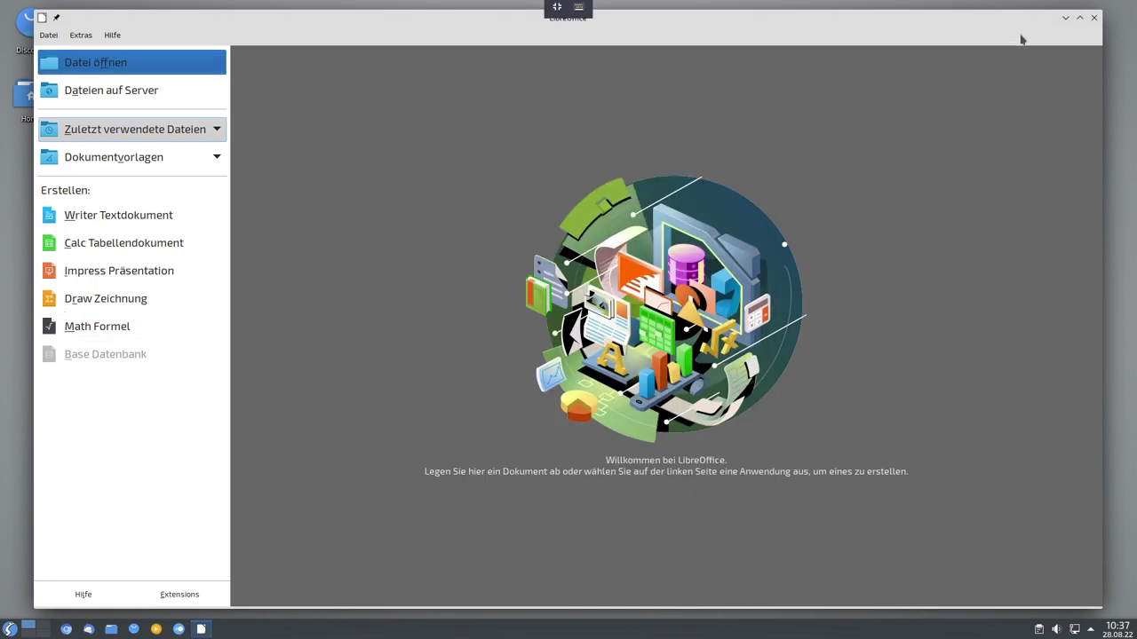
left_click(1095, 19)
left_click(9, 629)
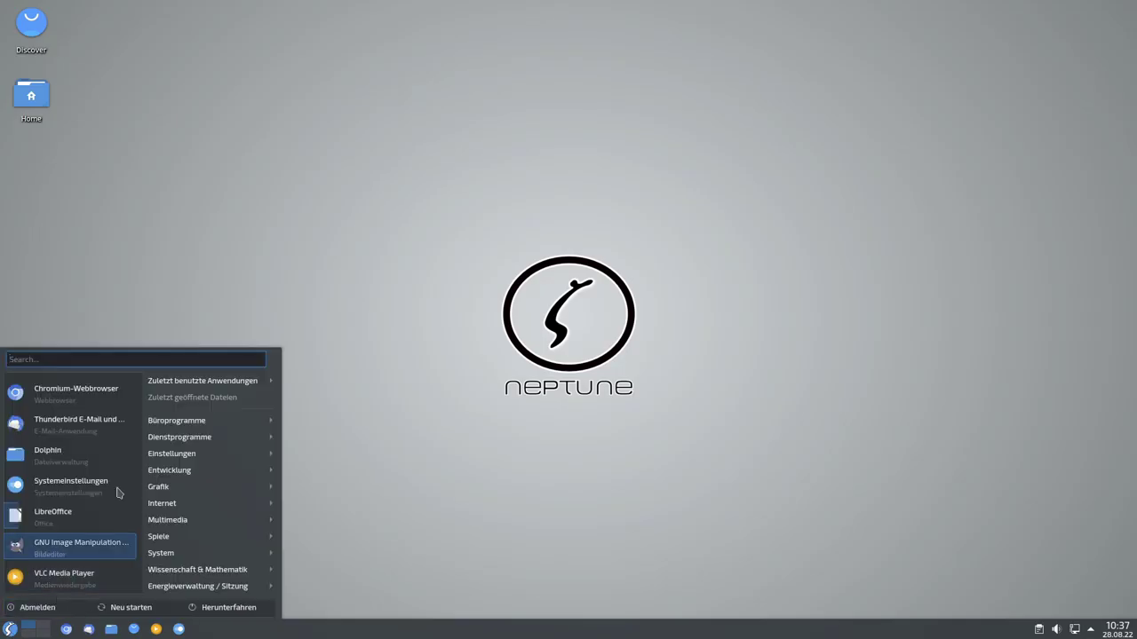
Open Emoji-Auswahl from Dienstprogramme, browse its emoji grid, and enter 'sudo apt uipdate' in Konsole.
mouse_move(195, 422)
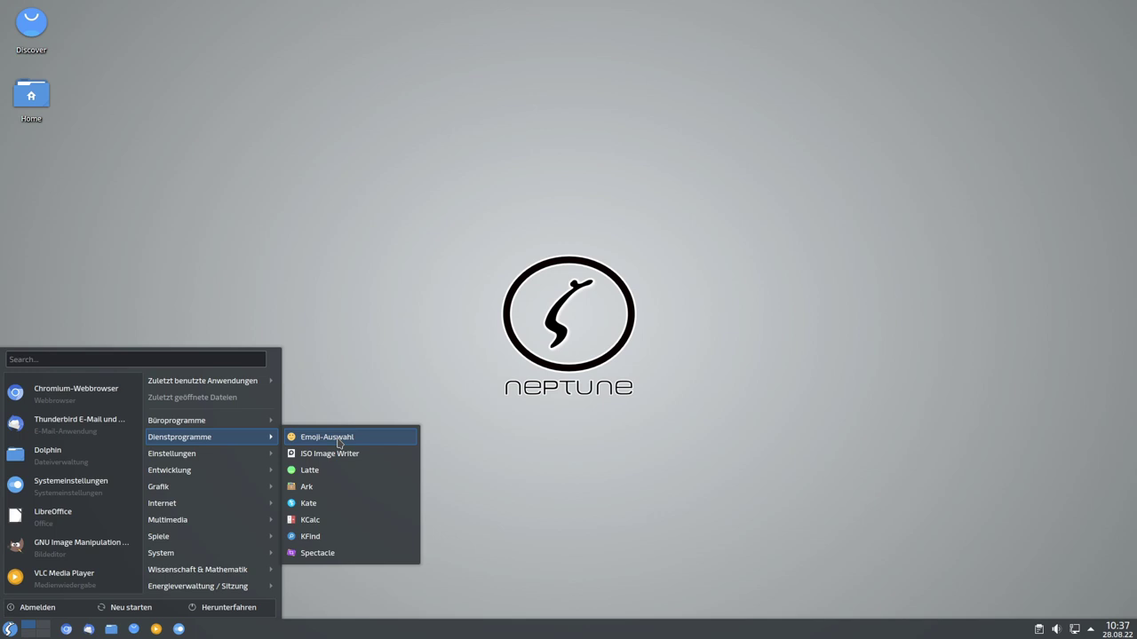
left_click(339, 442)
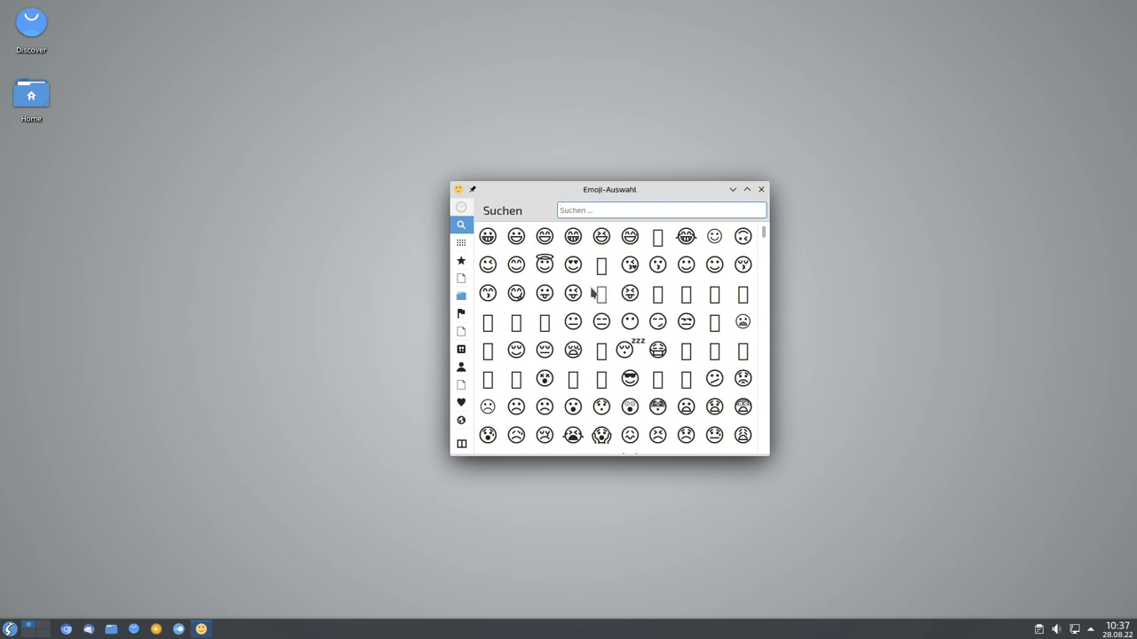
scroll(589, 315, "down", 3)
scroll(590, 316, "up", 3)
scroll(625, 391, "down", 10)
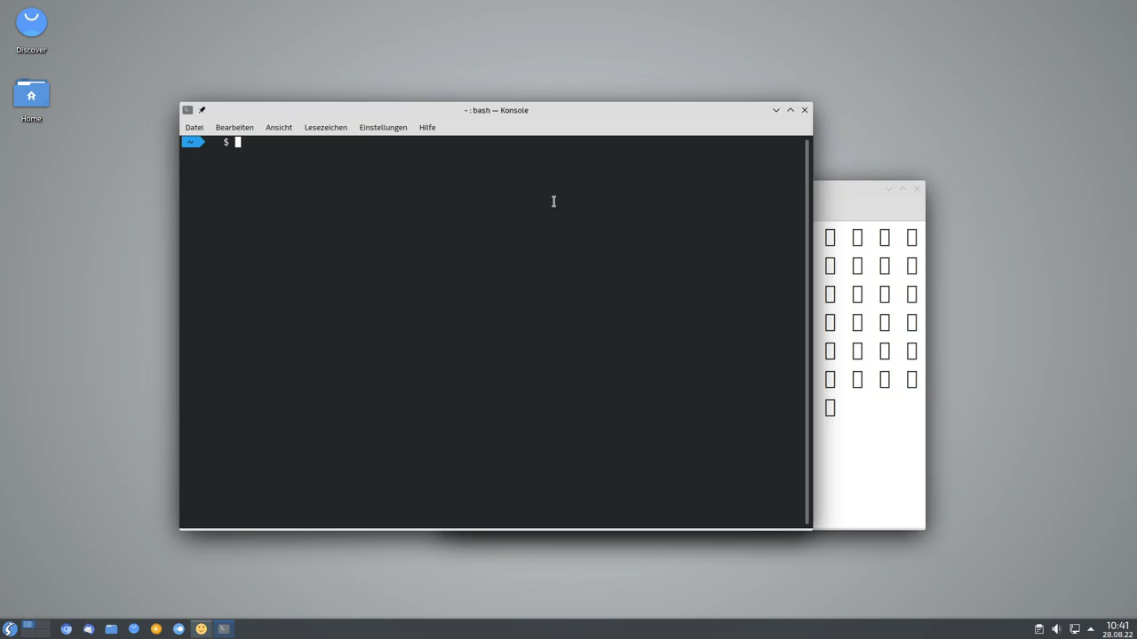
type("sudo apt uipdate")
Fix the typo and run 'sudo apt update && sudo apt install fonts-noto-color-emoji'.
key("Left")
key("Left")
key("Left")
key("Left")
key("Left")
key("BackSpace")
key("End")
type("&& ")
type("sudo apt ")
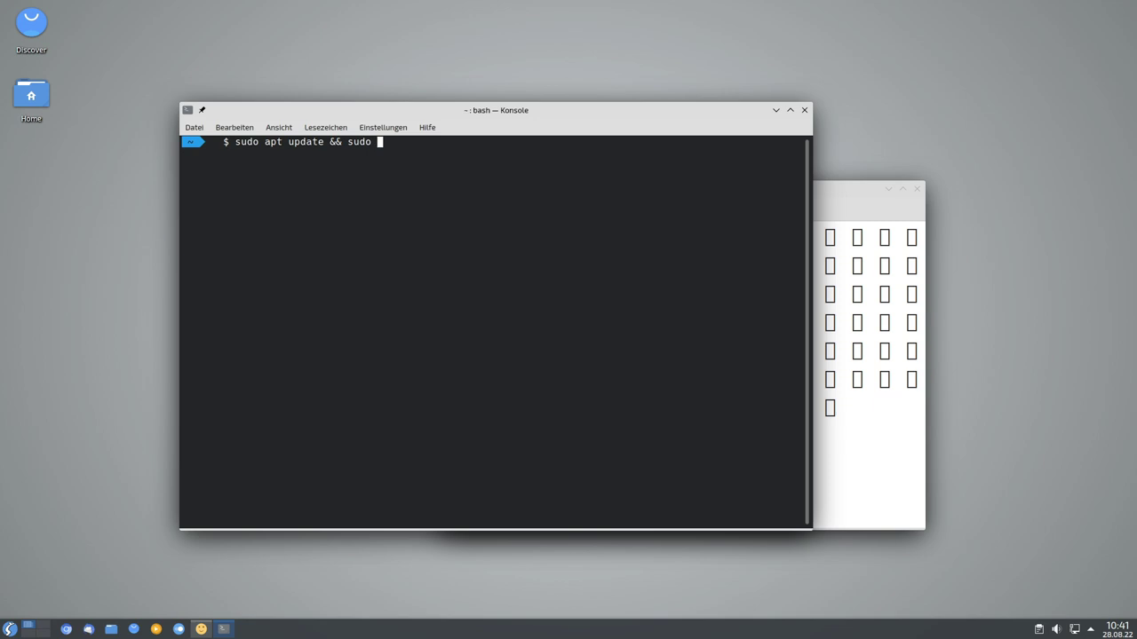
type("install")
type("fonts-noto-color-emoji")
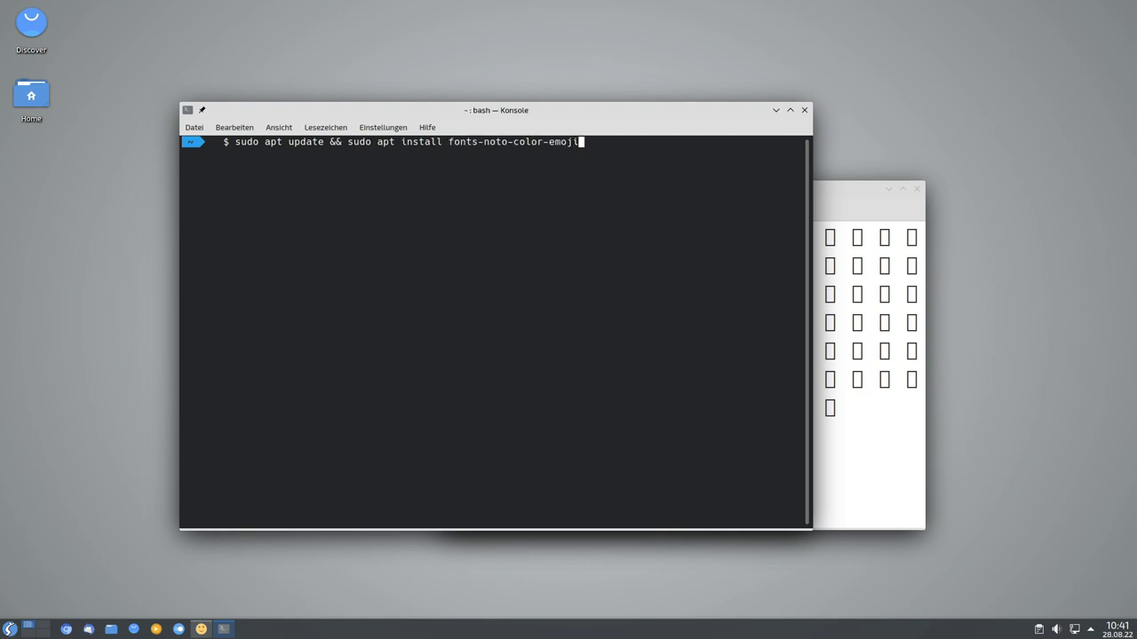
key("Return")
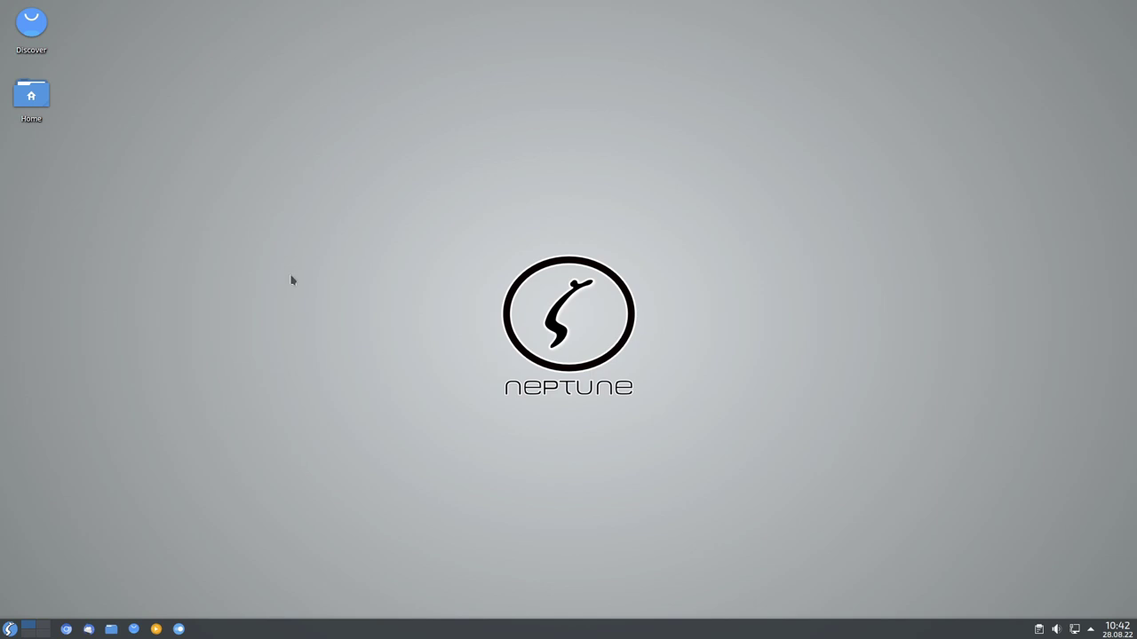
left_click(10, 630)
mouse_move(223, 437)
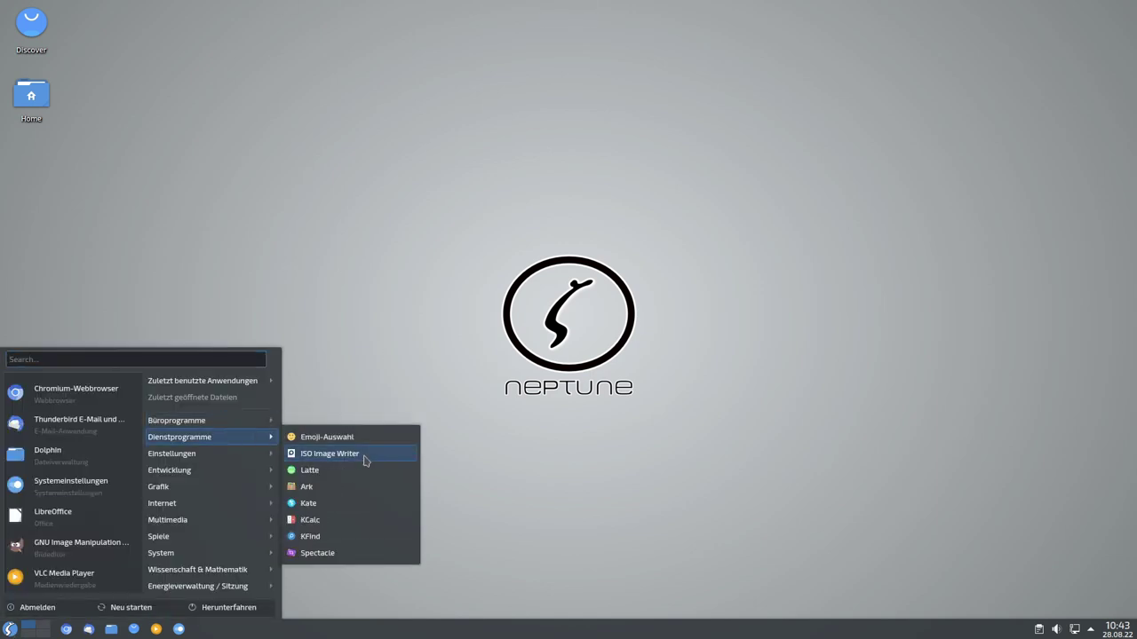
left_click(366, 443)
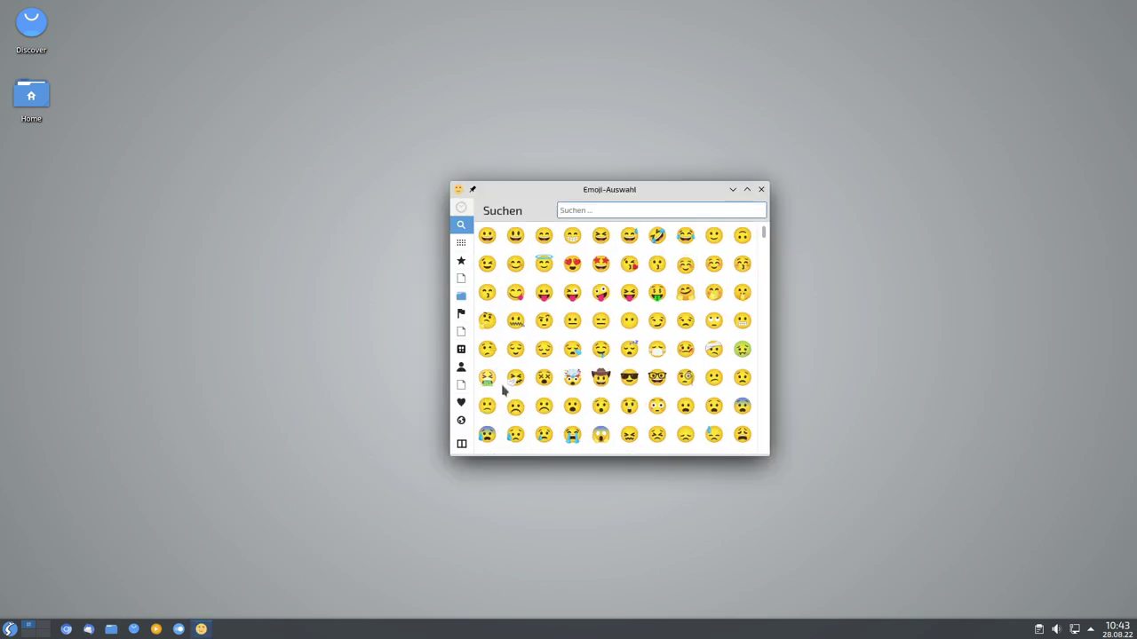
left_click_drag(641, 193, 543, 155)
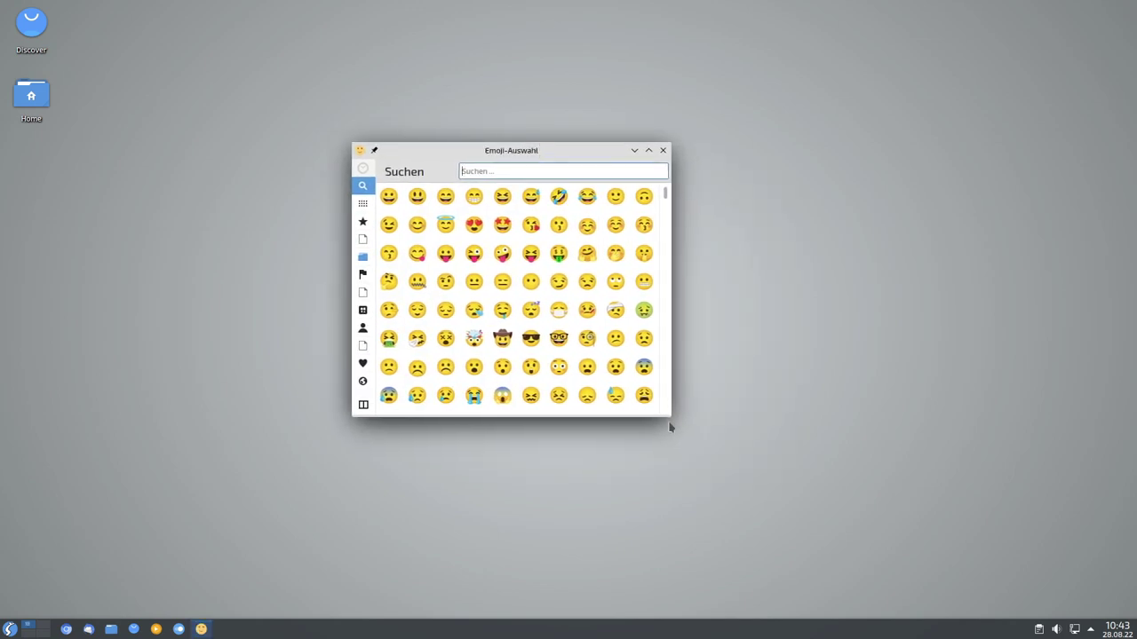
left_click_drag(668, 417, 850, 547)
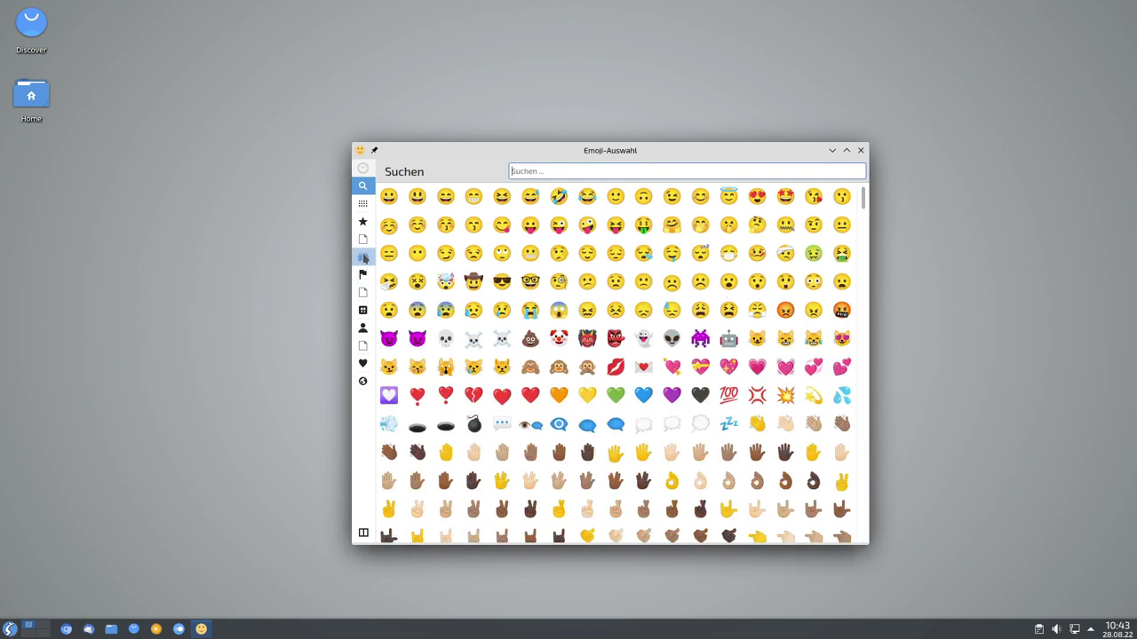
left_click(363, 258)
left_click(363, 274)
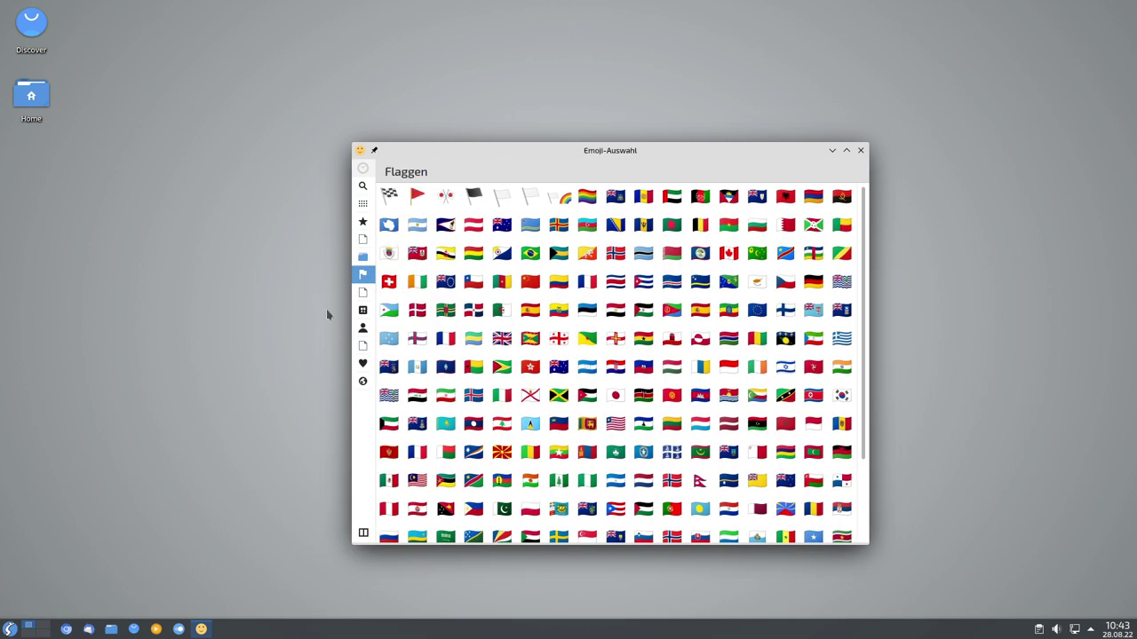
left_click(362, 292)
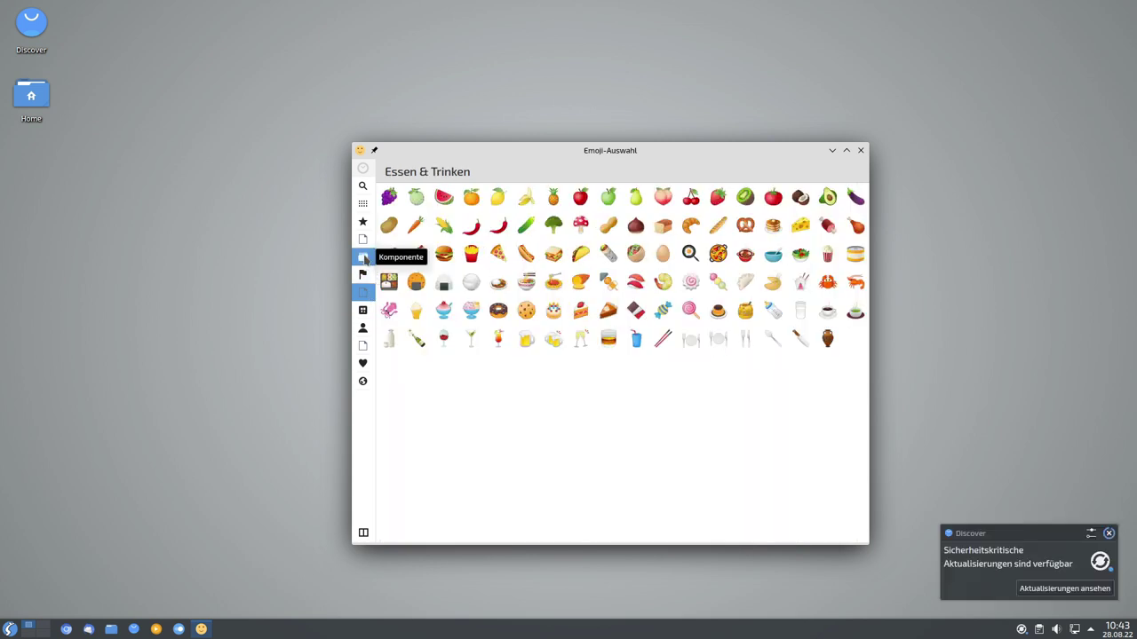
left_click(364, 259)
left_click(362, 327)
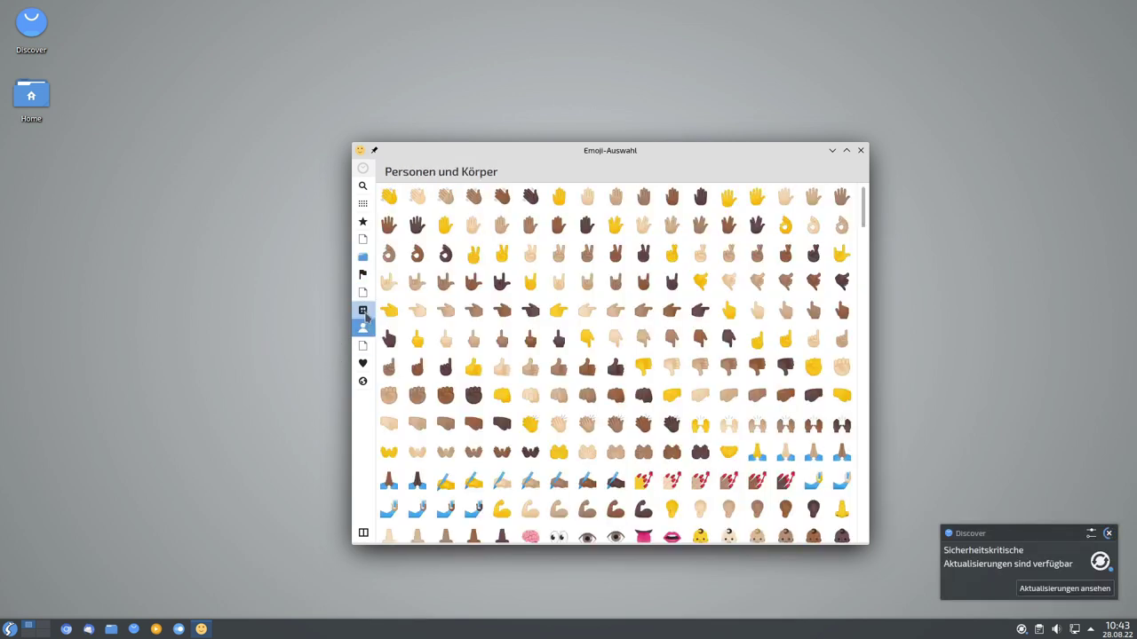
scroll(584, 408, "down", 3)
scroll(584, 409, "down", 10)
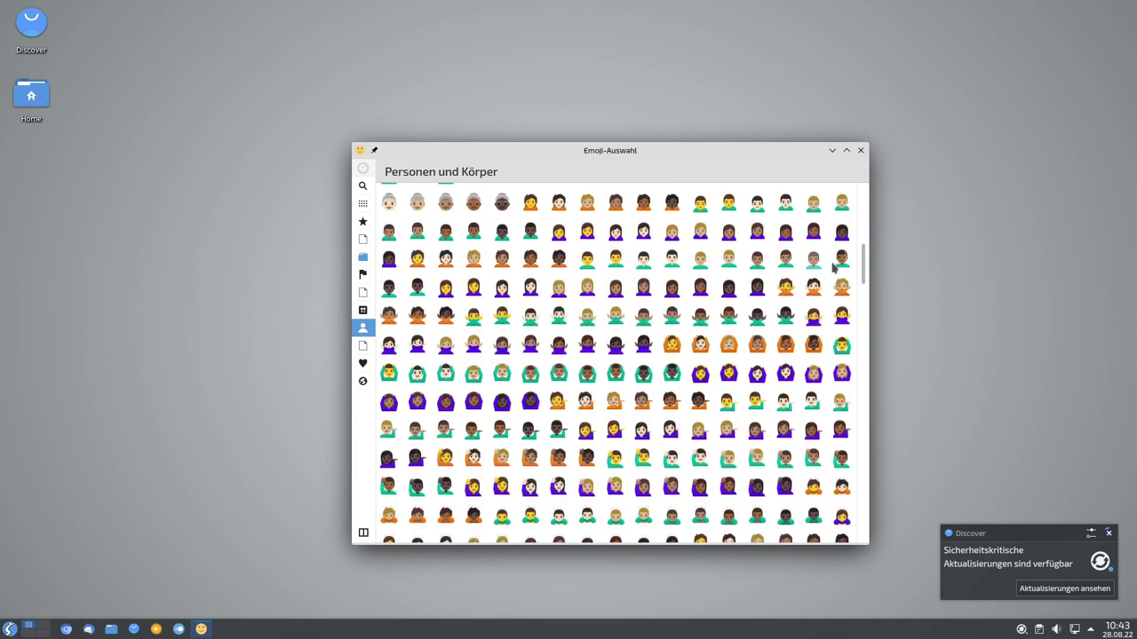
left_click_drag(861, 296, 710, 179)
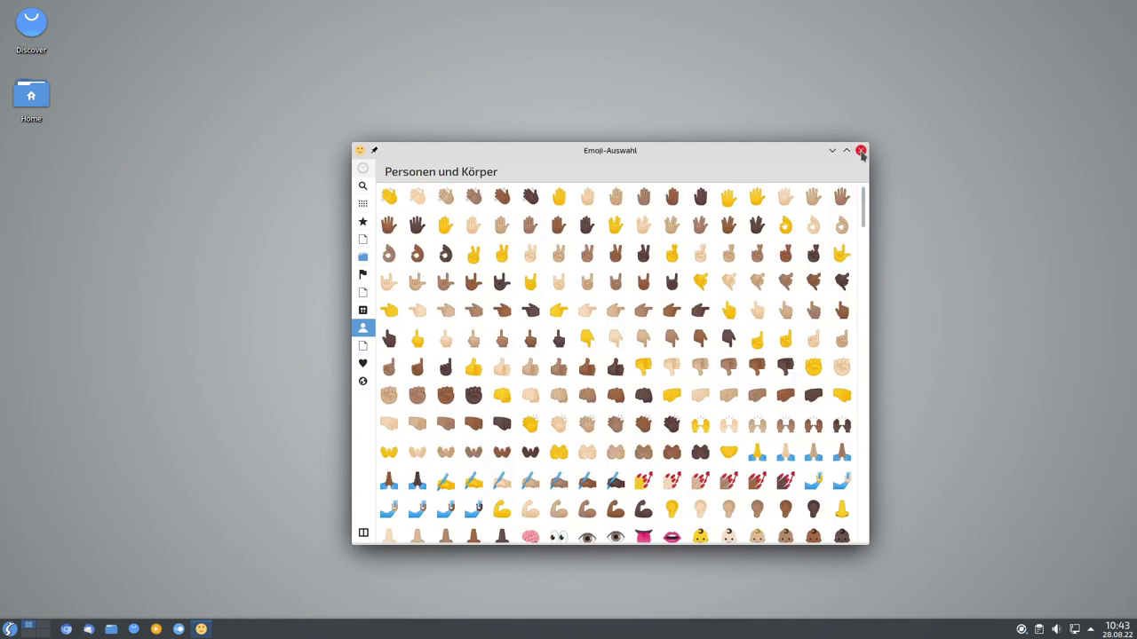
left_click(860, 151)
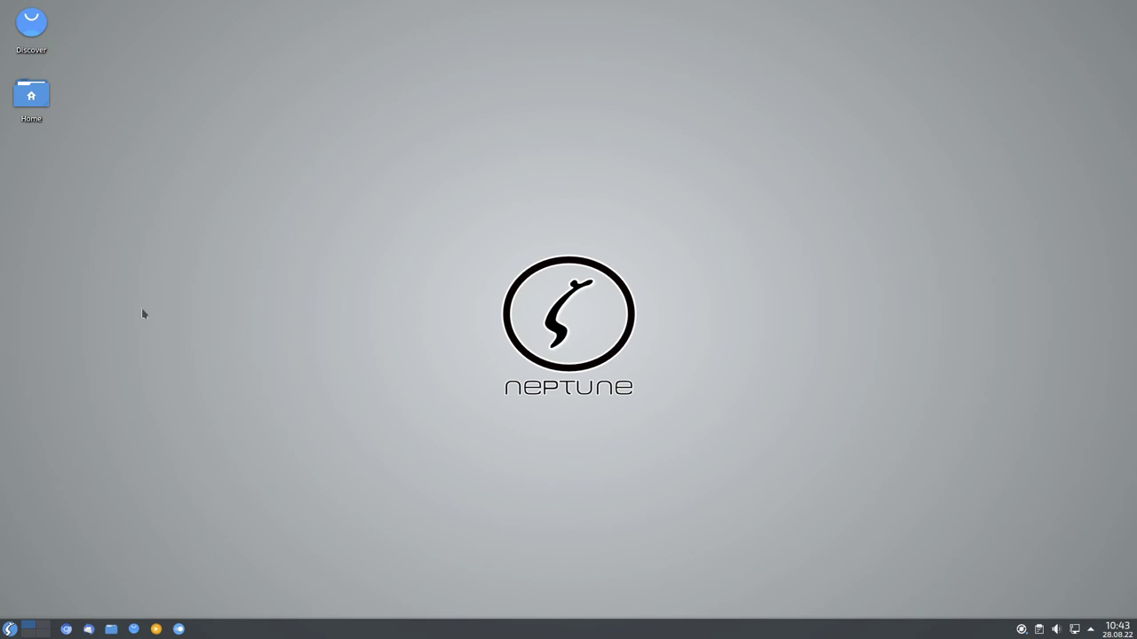
Start the Latte dock from Dienstprogramme, then show the launcher's Einstellungen entries.
left_click(10, 628)
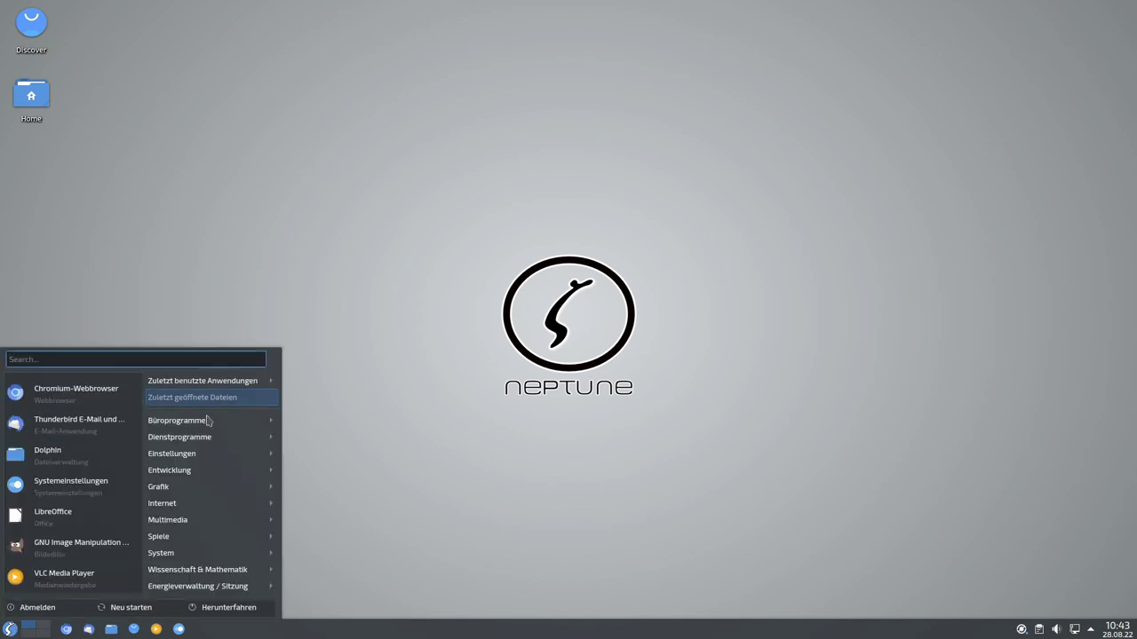
mouse_move(218, 441)
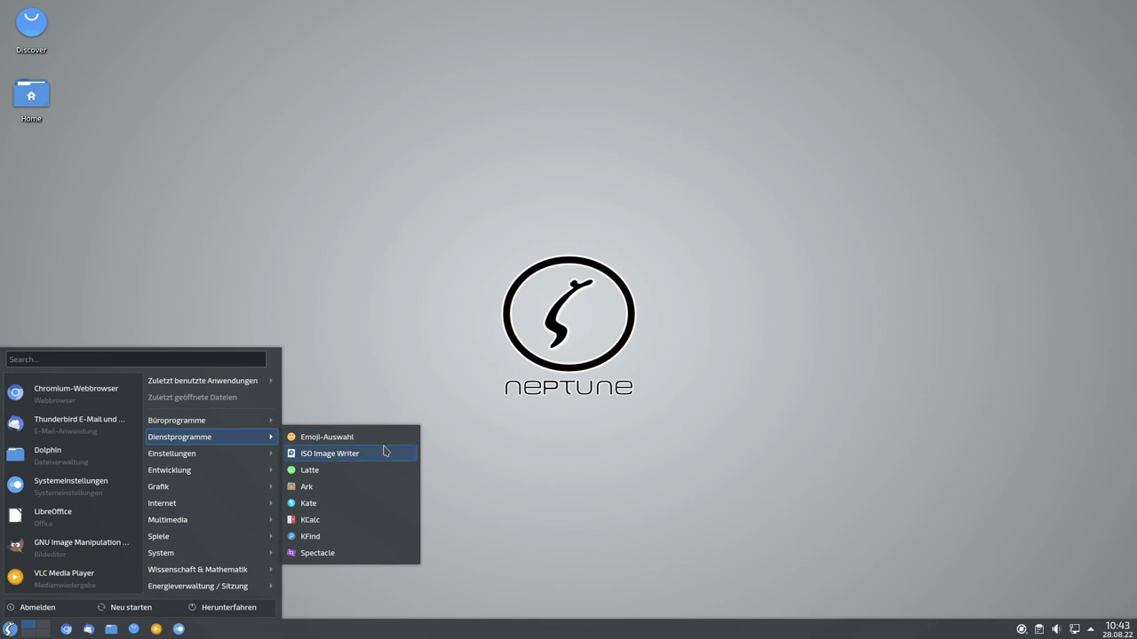
left_click(337, 475)
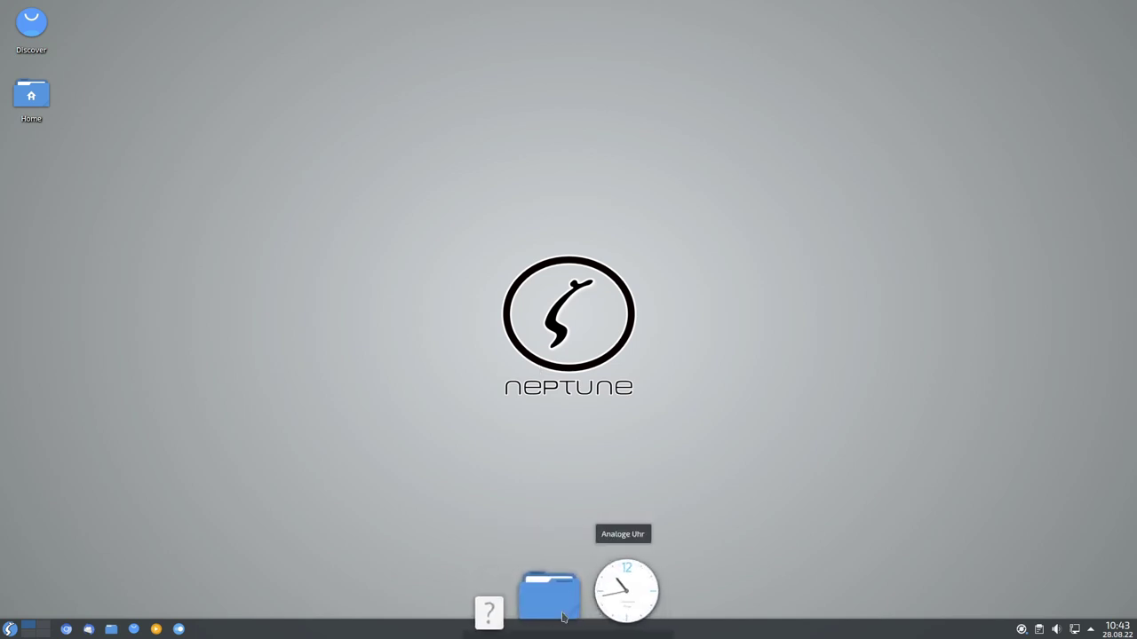
key("super")
mouse_move(226, 441)
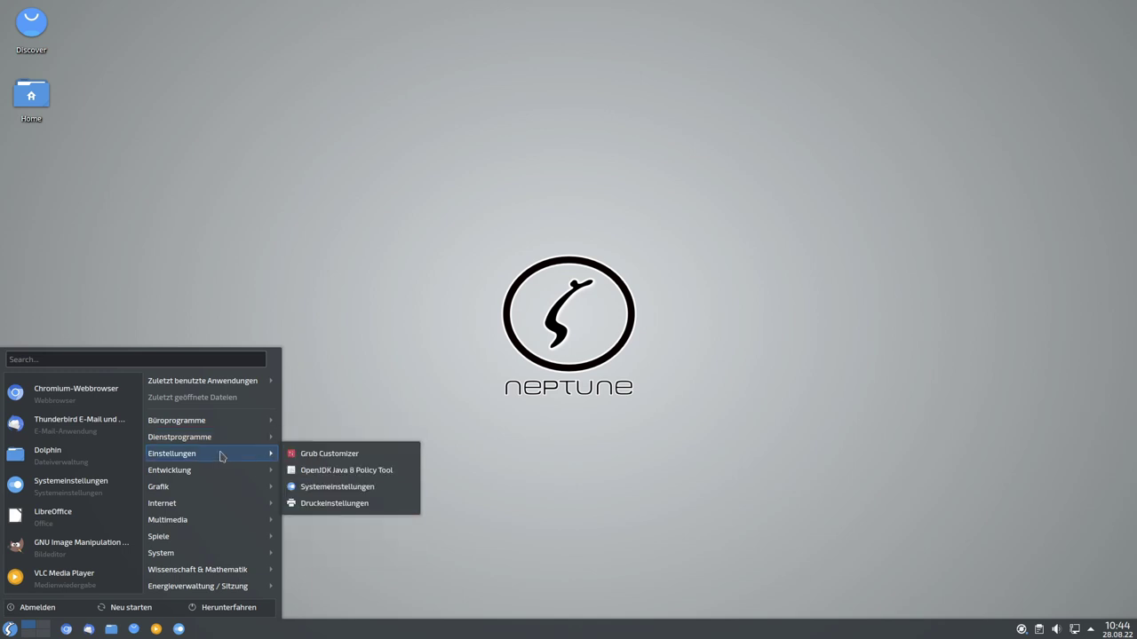
Launch Grub Customizer from Einstellungen, authenticating with the root password.
left_click(325, 455)
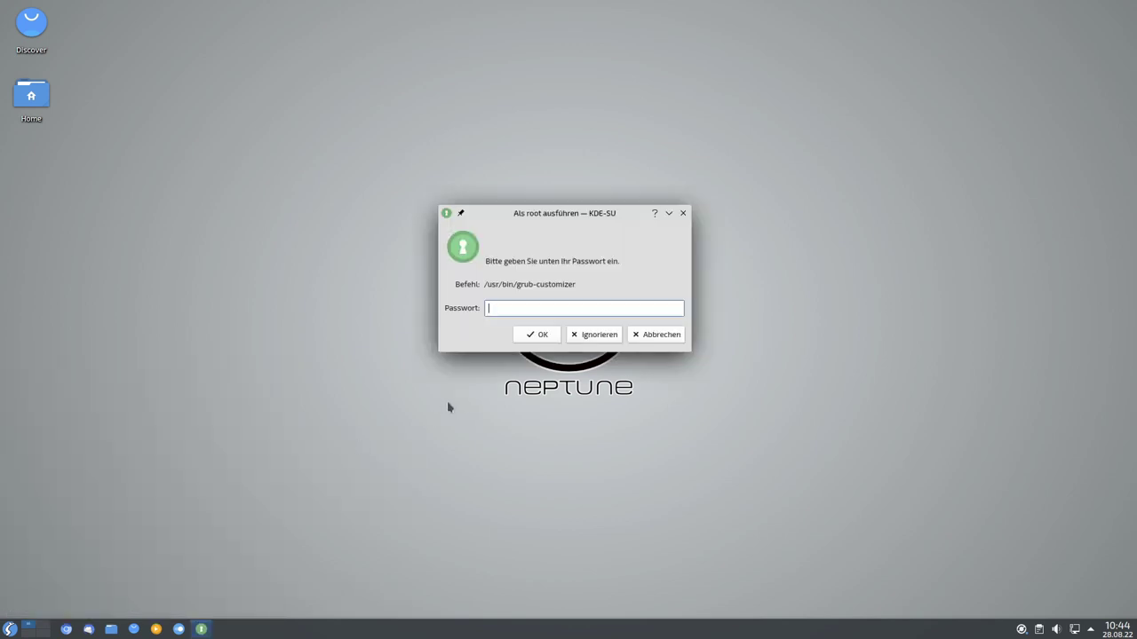
type("****")
key("Return")
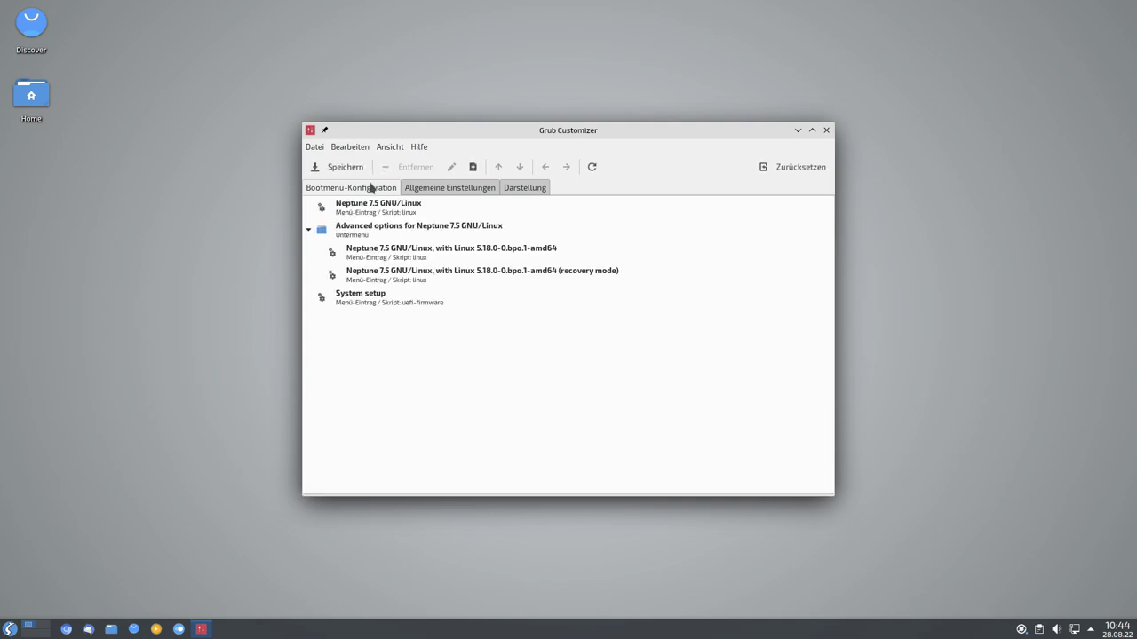
View the Darstellung tab's Grau theme file list, including background.png and icons.
left_click(539, 189)
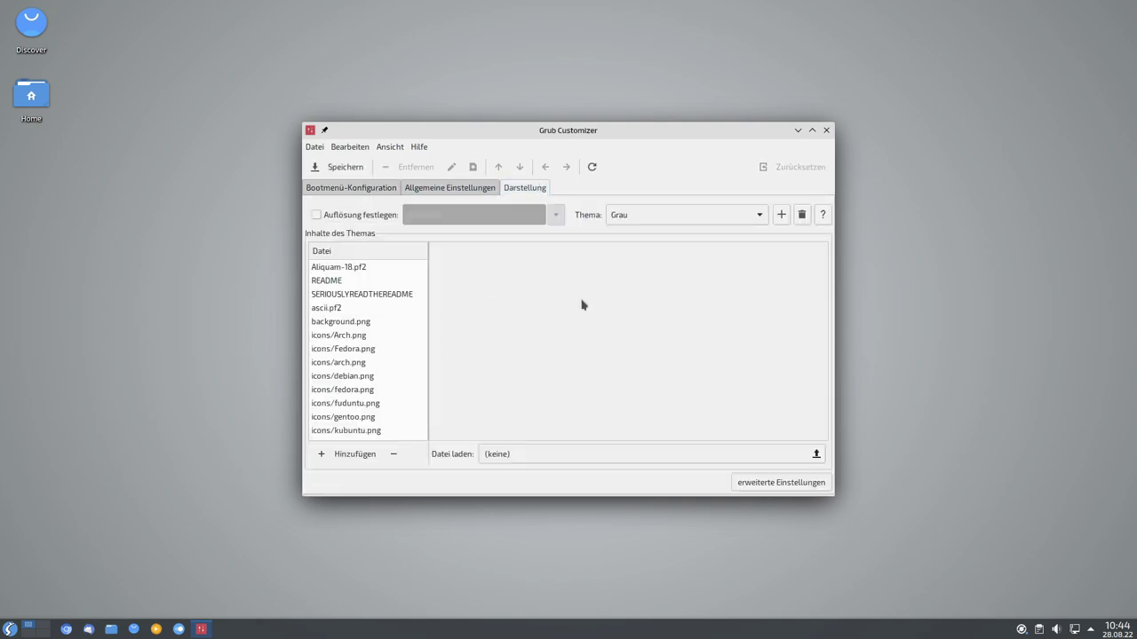
scroll(388, 364, "down", 5)
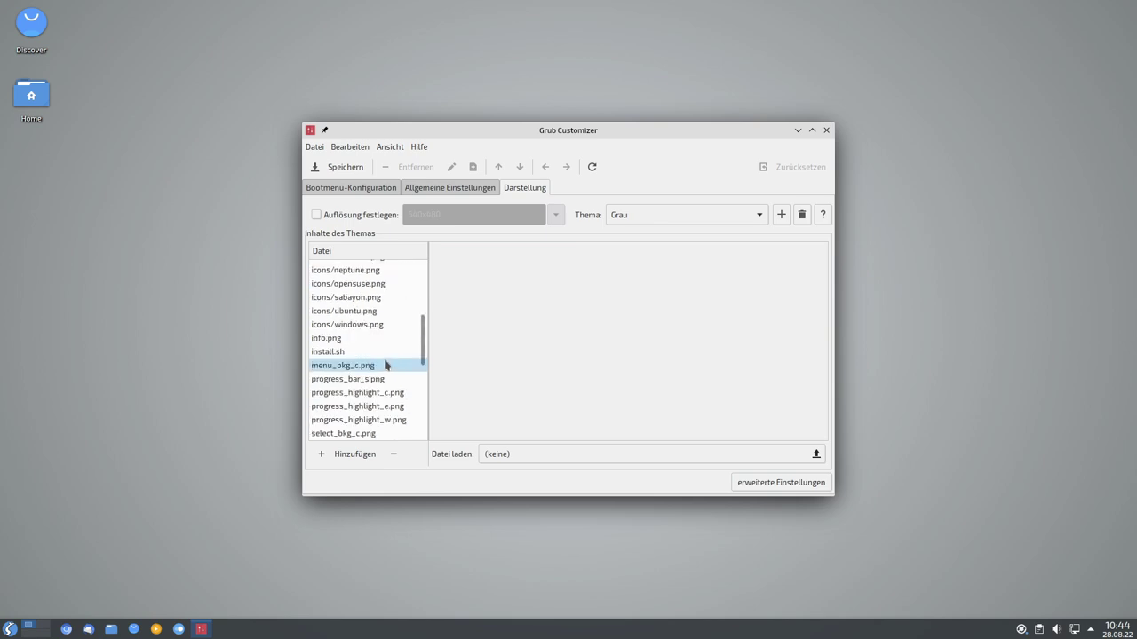
scroll(395, 369, "up", 5)
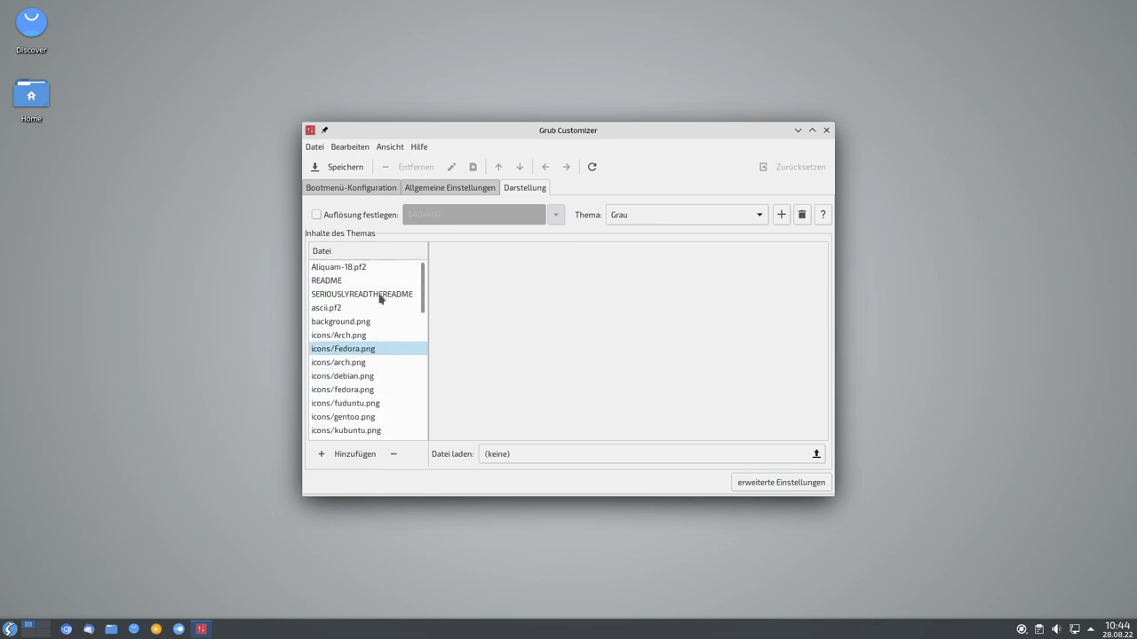
Close Grub Customizer and launch GIMP from Grafik, centring its window.
left_click(826, 129)
left_click(10, 629)
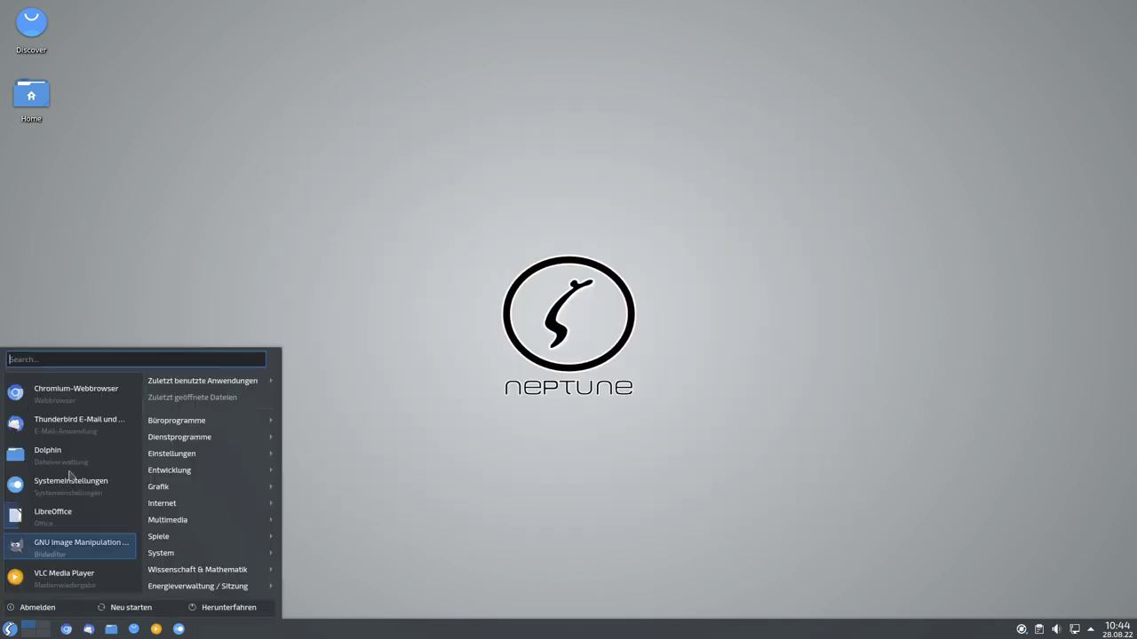
mouse_move(210, 474)
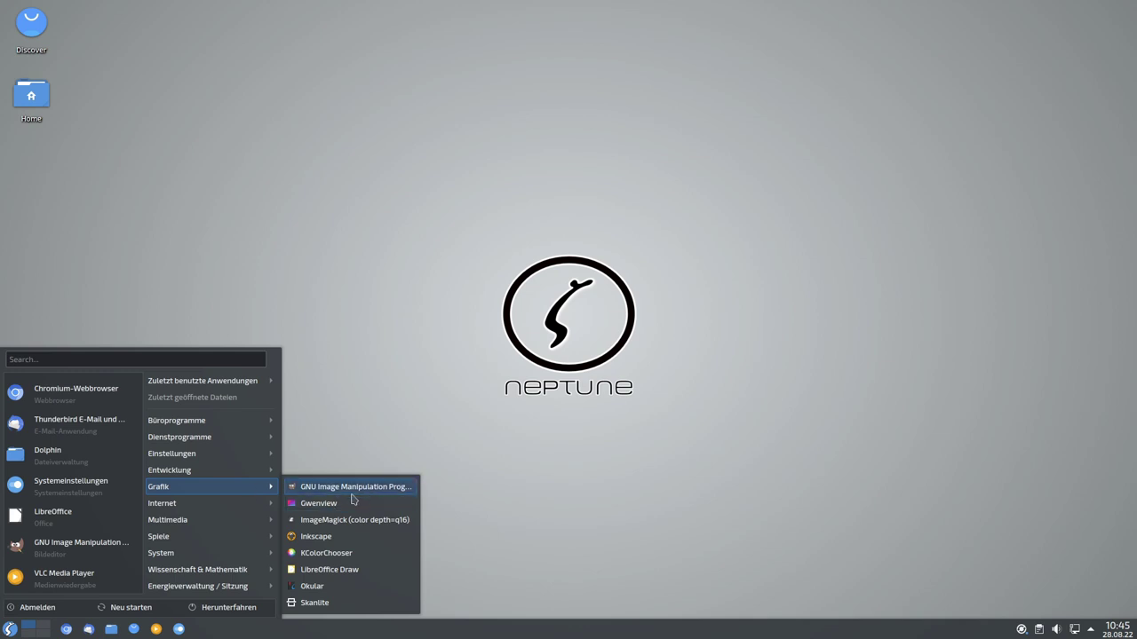
left_click(355, 490)
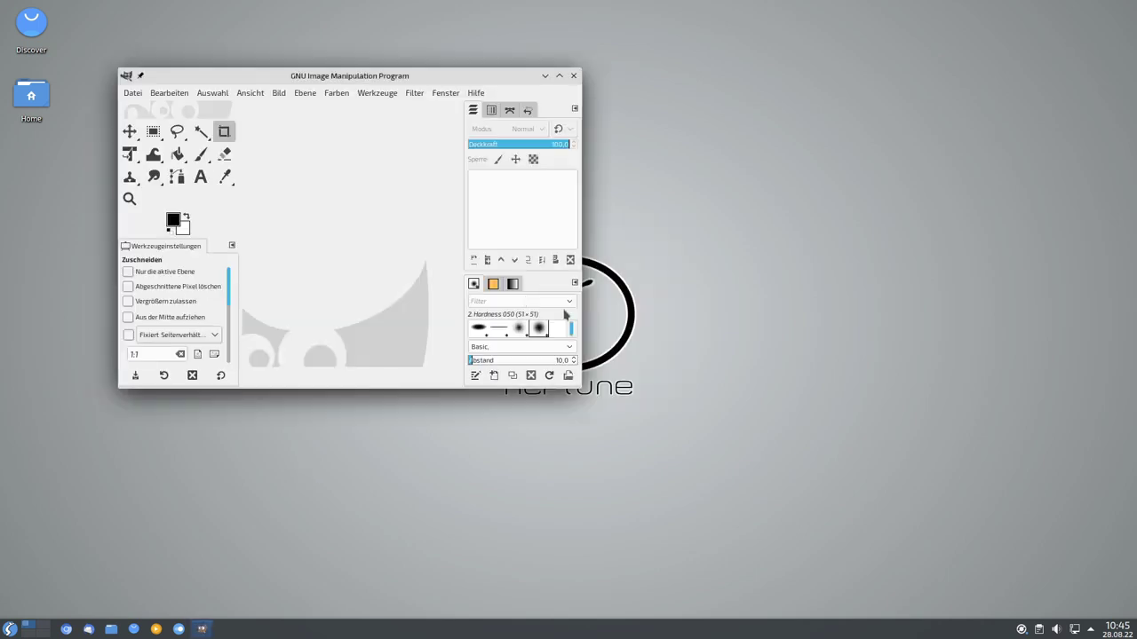
left_click_drag(385, 78, 577, 90)
Check GIMP's version (2.10.22) under Hilfe > Info, then close GIMP.
left_click(668, 105)
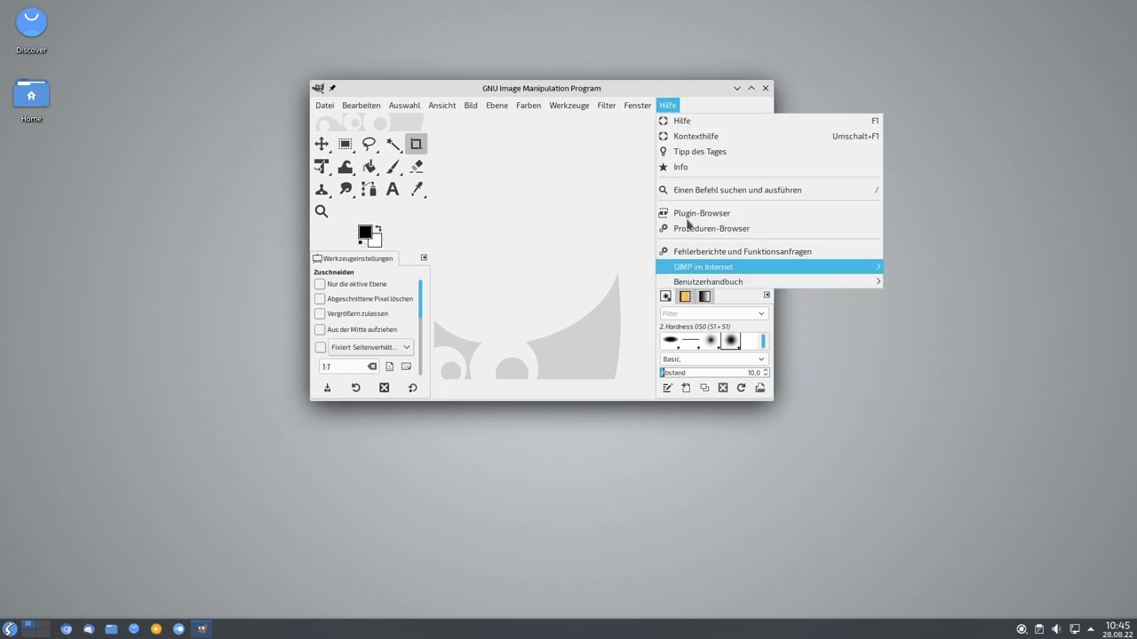
left_click(685, 167)
left_click_drag(572, 309, 617, 303)
left_click(678, 205)
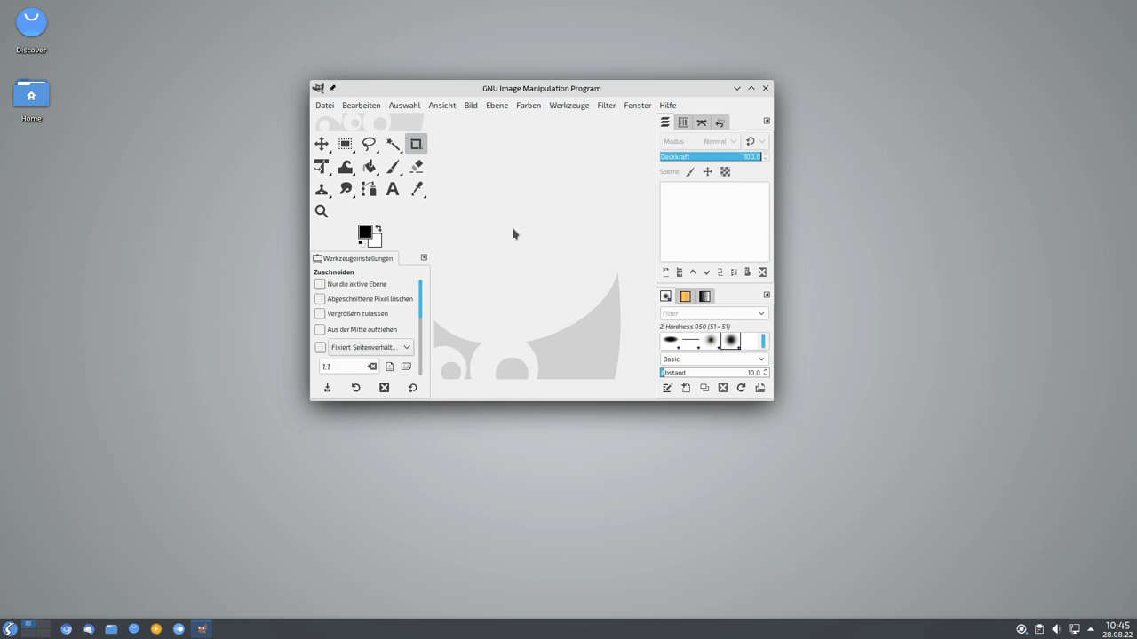
left_click(764, 88)
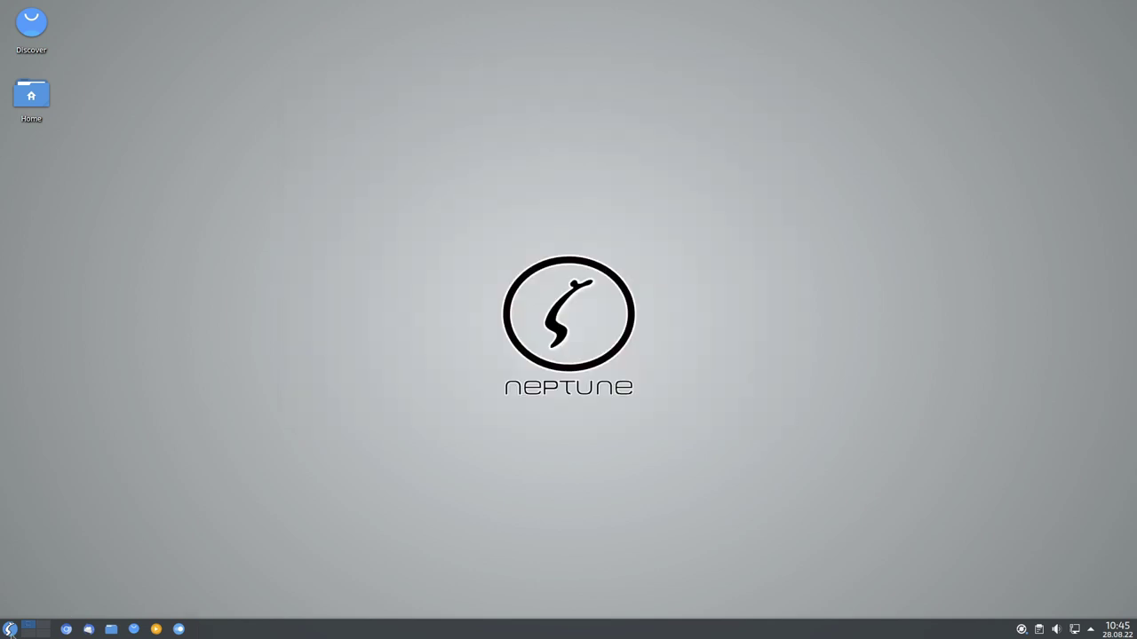
Launch Inkscape on a blank 'Neues Dokument 1', shift its window left, then close it.
left_click(13, 631)
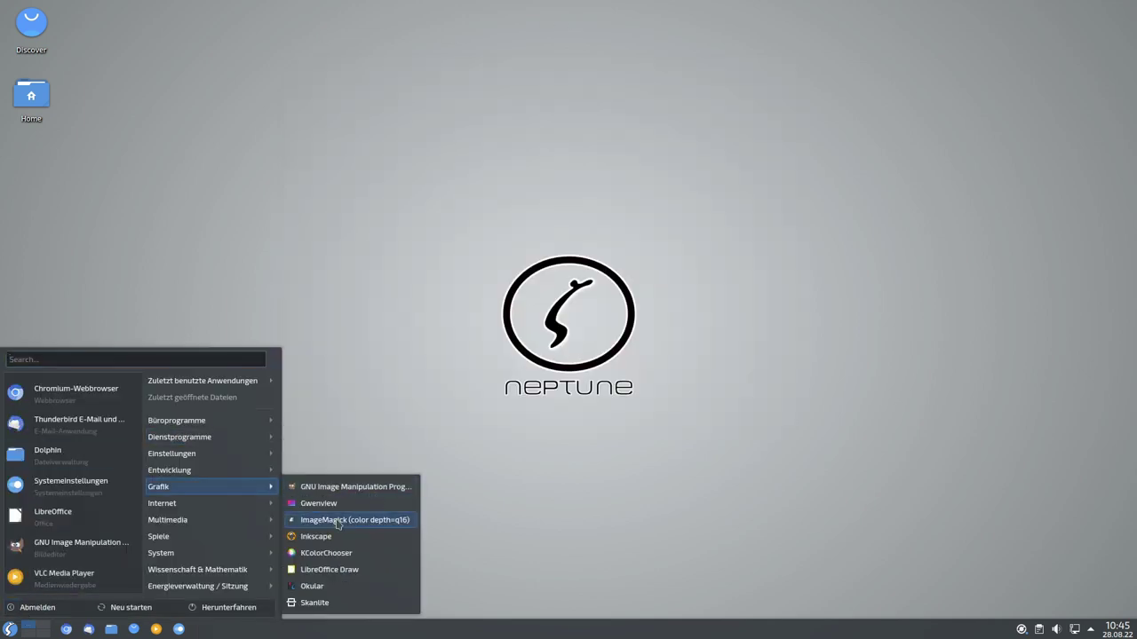
left_click(316, 537)
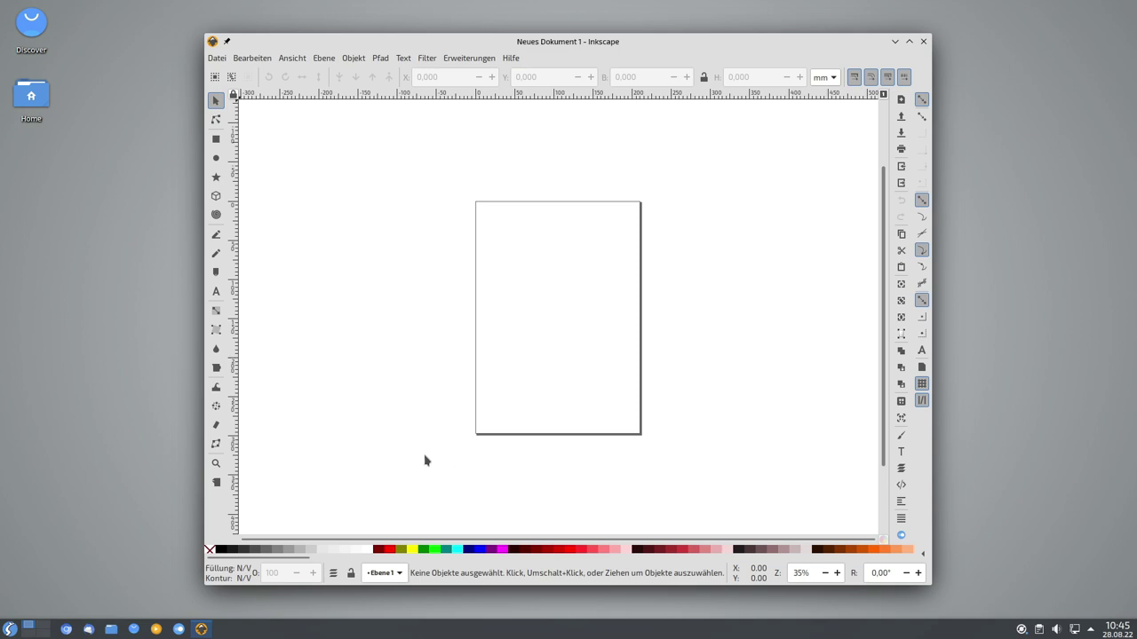
left_click_drag(814, 50, 760, 53)
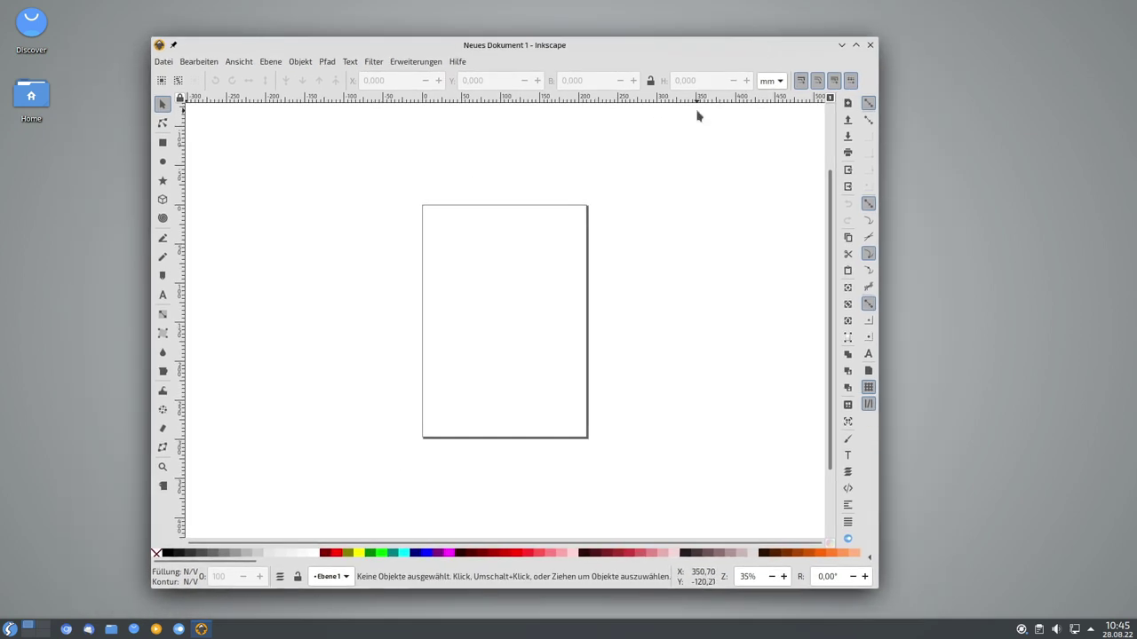
left_click(870, 45)
left_click(10, 629)
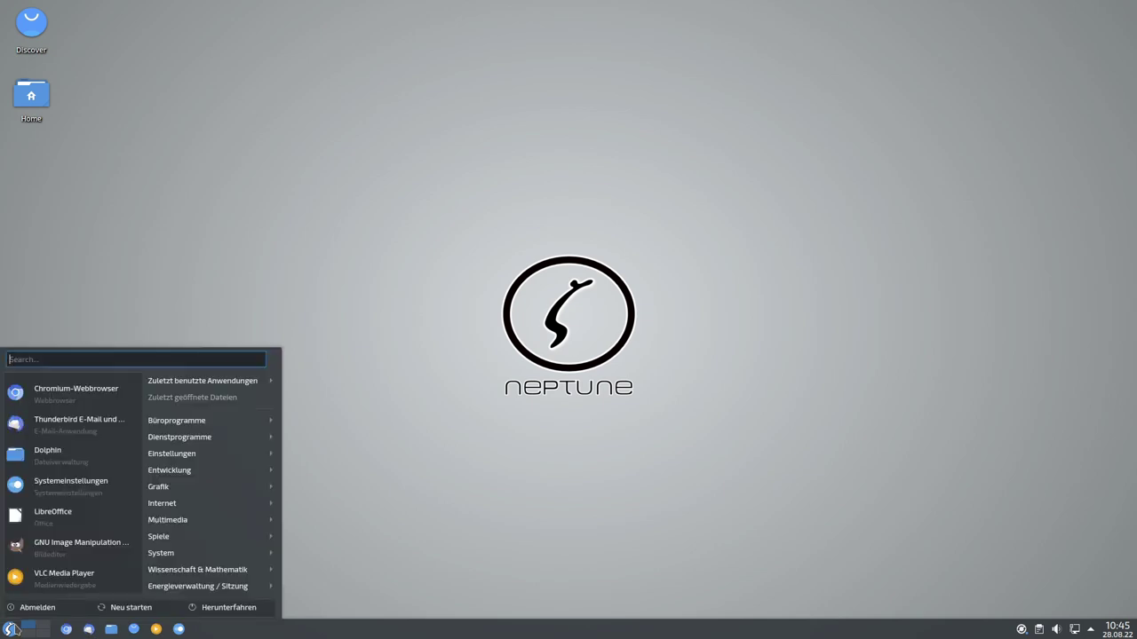
Launch Konqueror from Internet and maximize it on its 'Freiheit genießen.' start page.
mouse_move(214, 489)
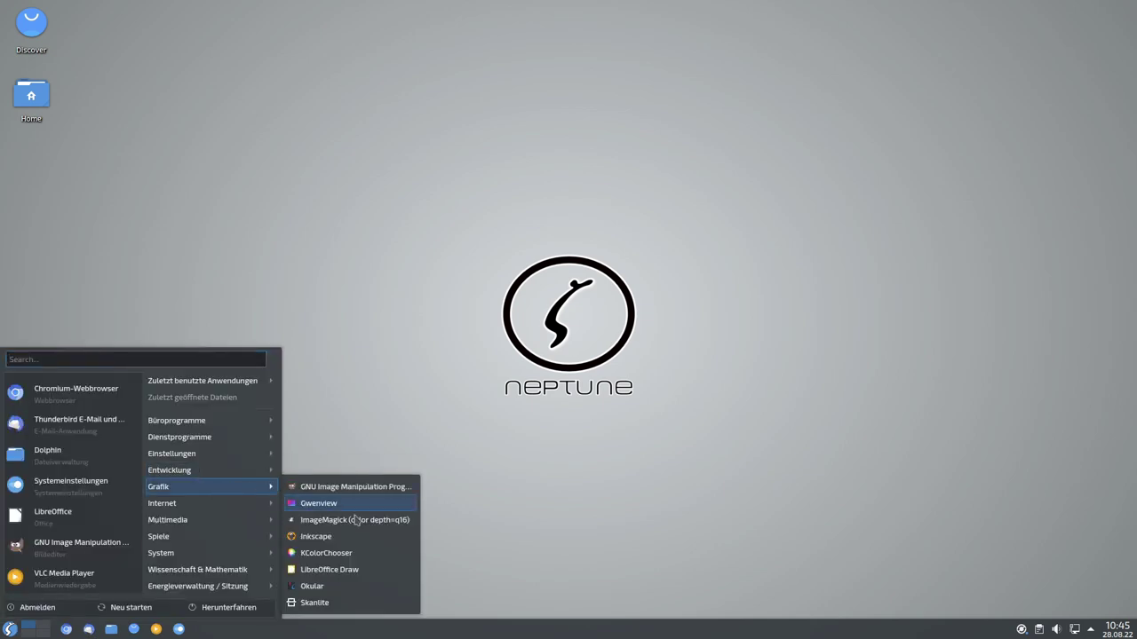
mouse_move(212, 508)
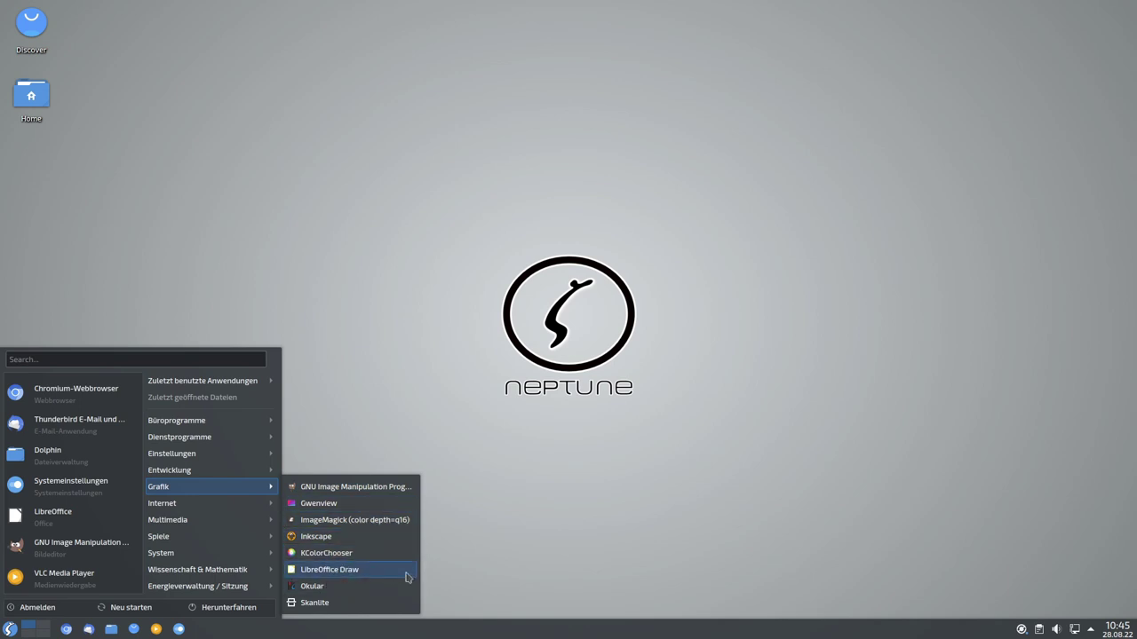
mouse_move(223, 505)
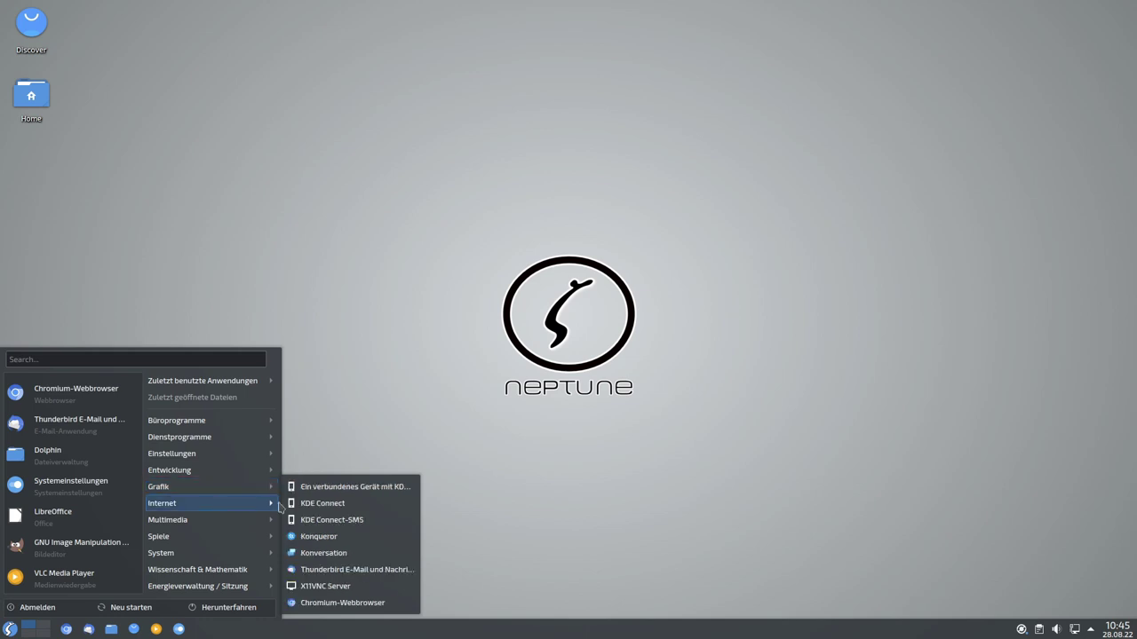
left_click(319, 539)
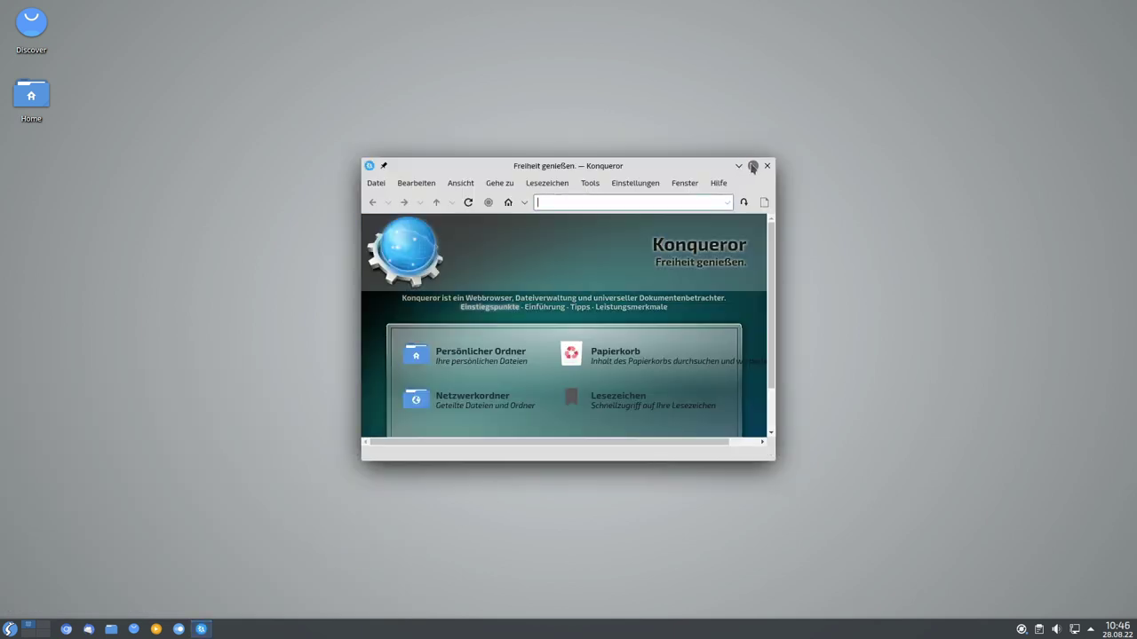
left_click(753, 165)
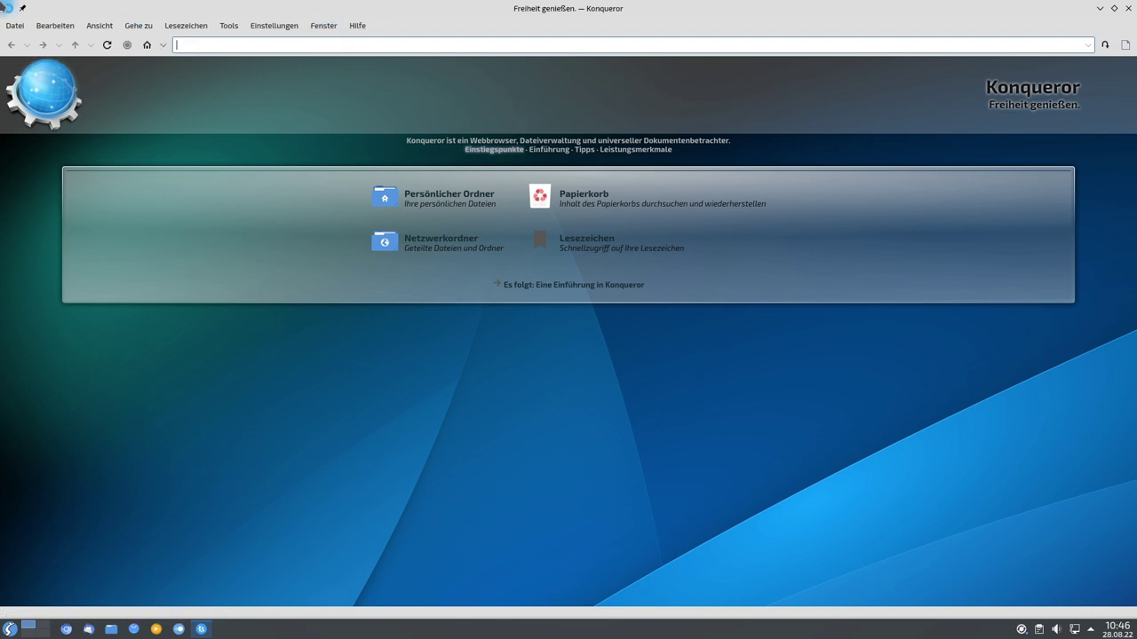
Browse Über KDE's problem-reporting, joining and support sections, then close Konqueror.
left_click(365, 25)
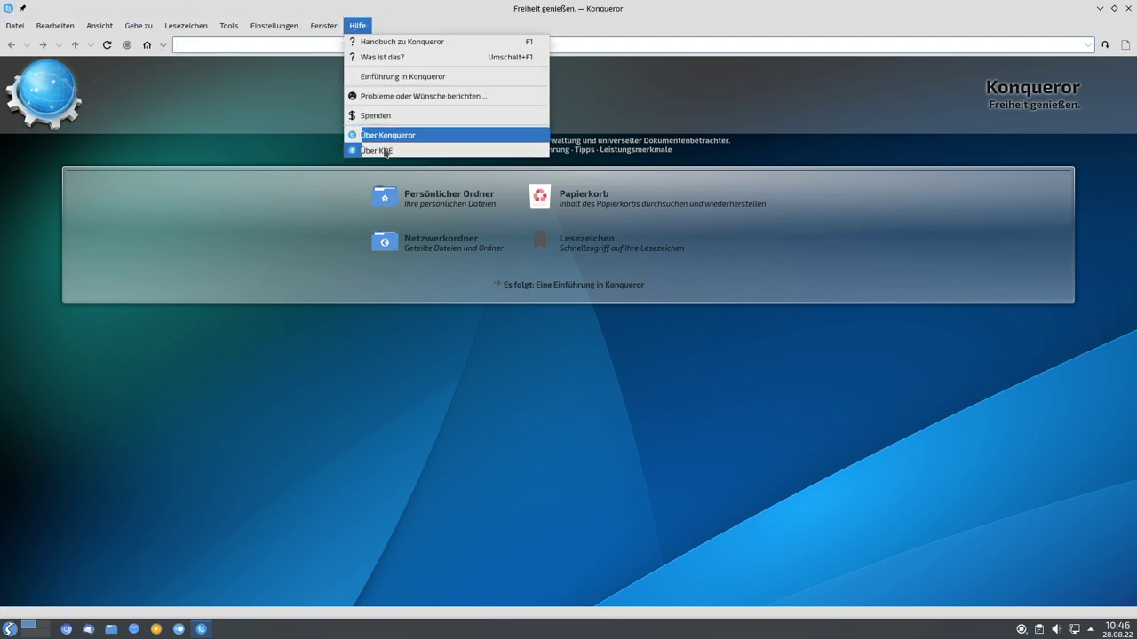
left_click(378, 150)
left_click(567, 211)
left_click(662, 214)
left_click(746, 213)
left_click(779, 158)
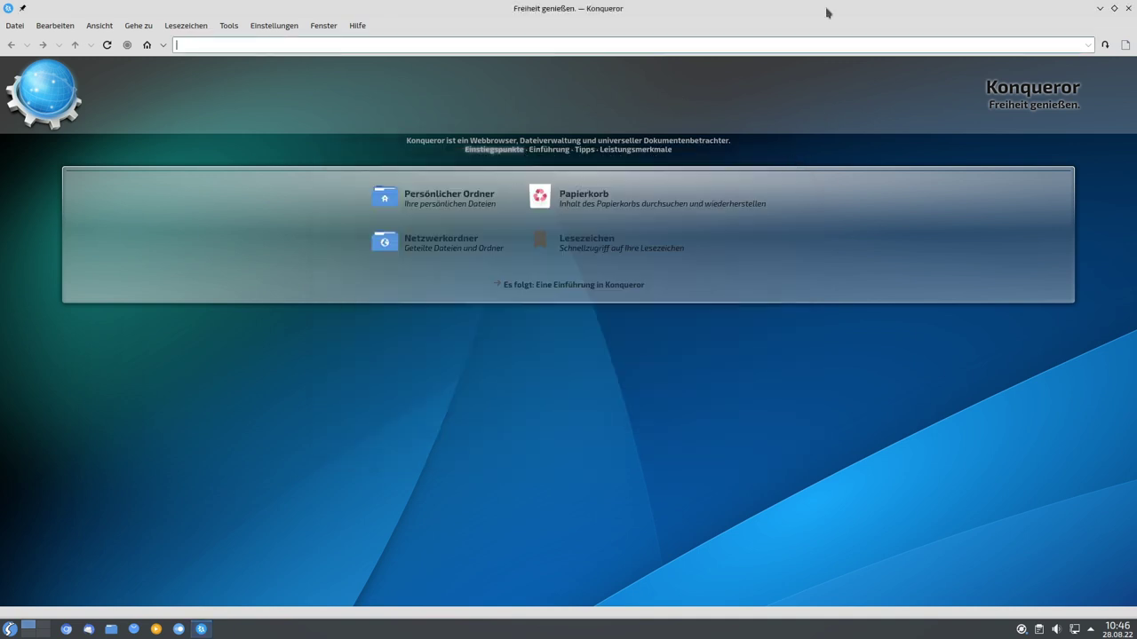
left_click(1128, 8)
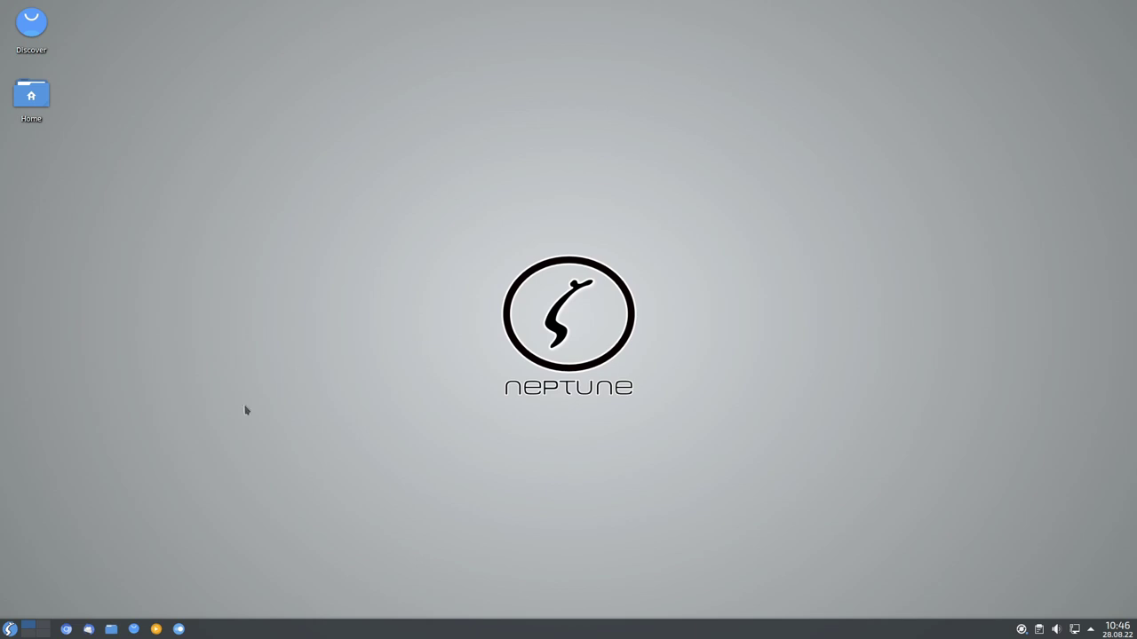
Launch Chromium to view the Neptune DE 7.5 'Ada' start page, then close it.
left_click(10, 629)
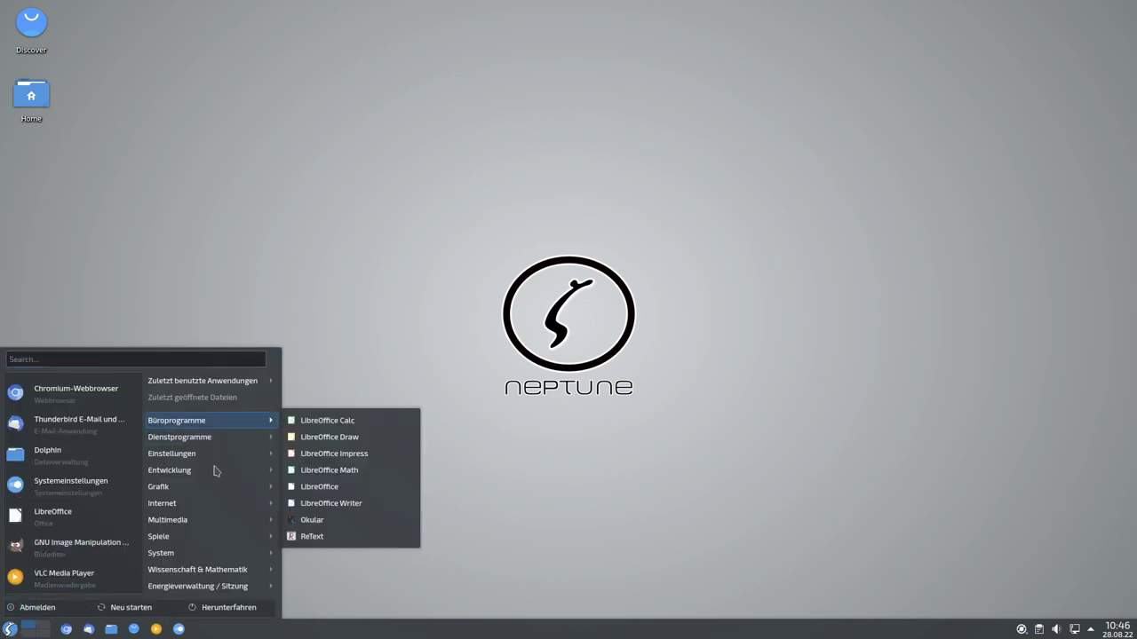
mouse_move(253, 509)
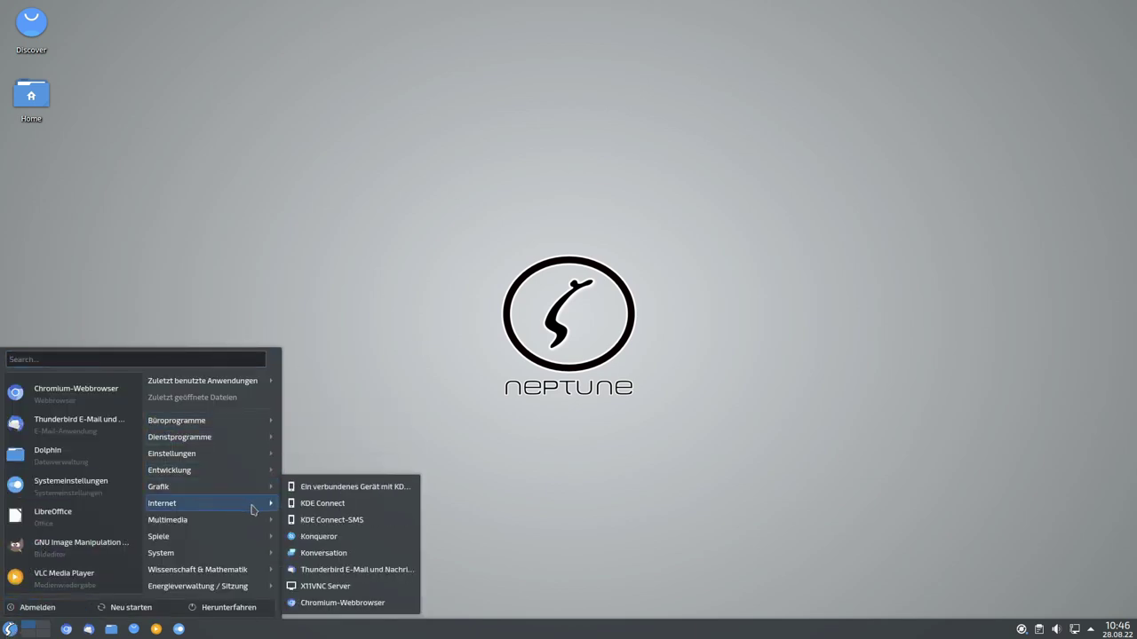
left_click(326, 609)
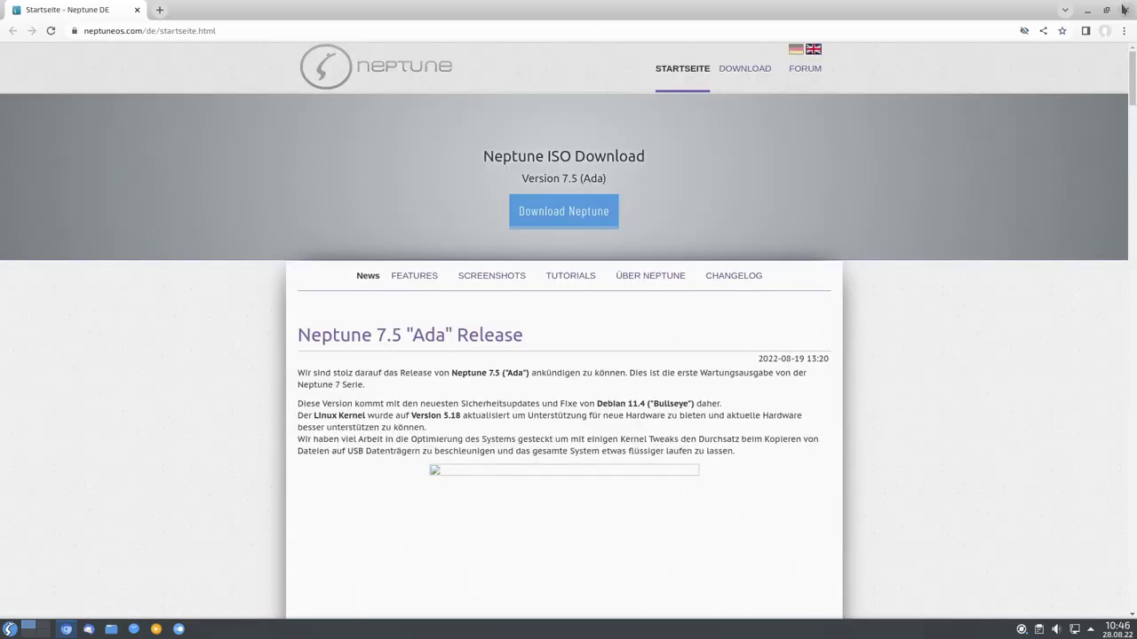
left_click(1125, 10)
left_click(12, 629)
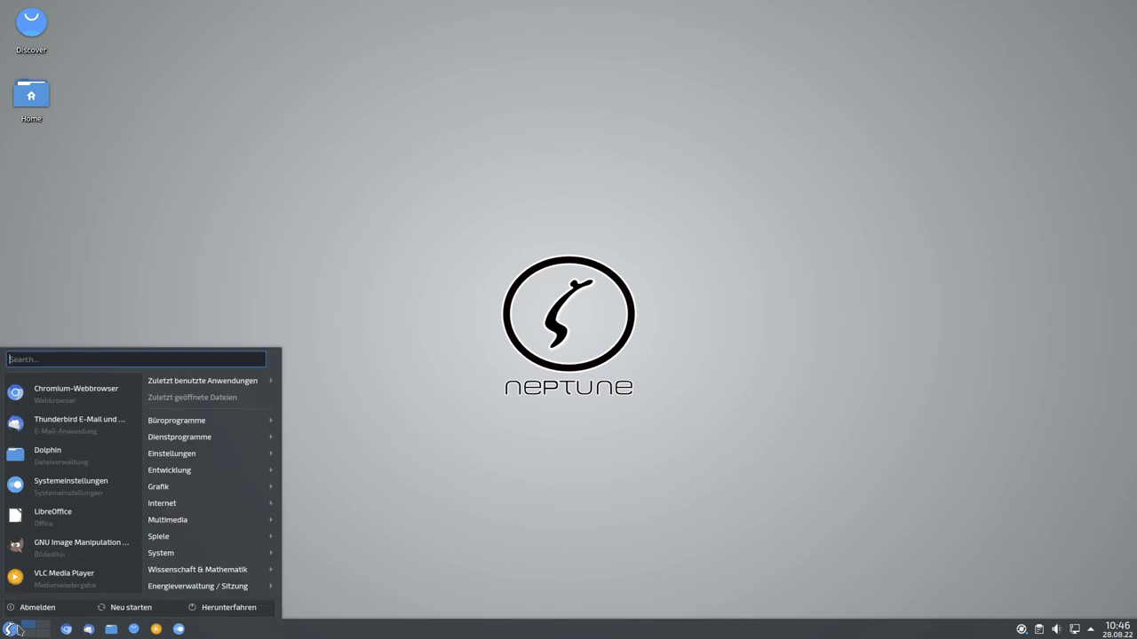
Launch Amarok from Multimedia, accept the home Musik folder as its collection, then close it.
mouse_move(238, 477)
mouse_move(207, 503)
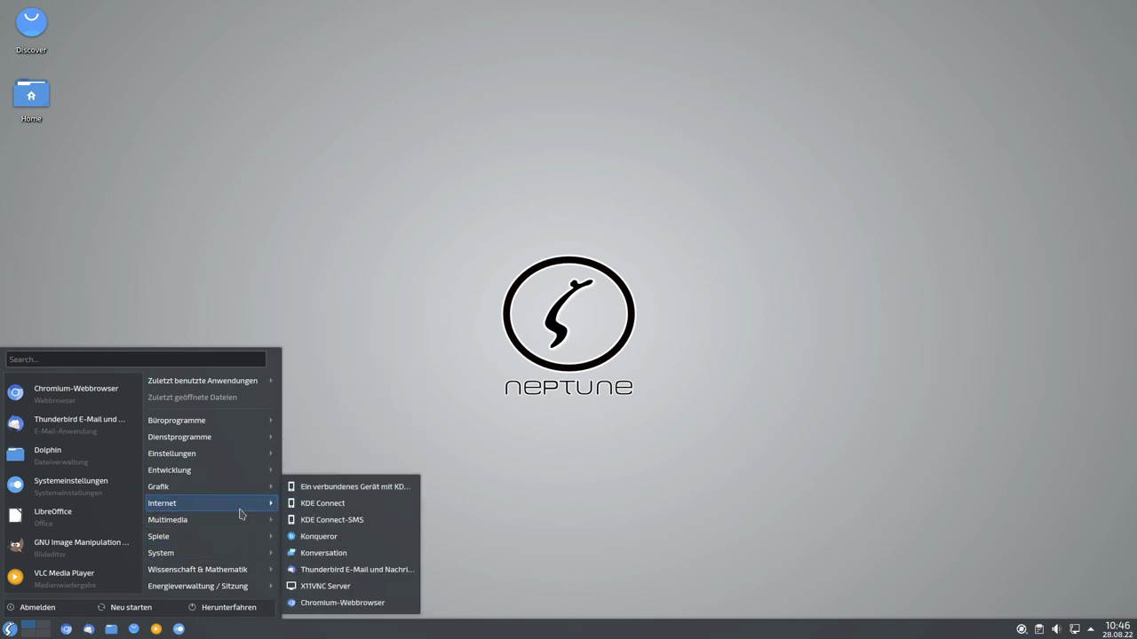
mouse_move(241, 525)
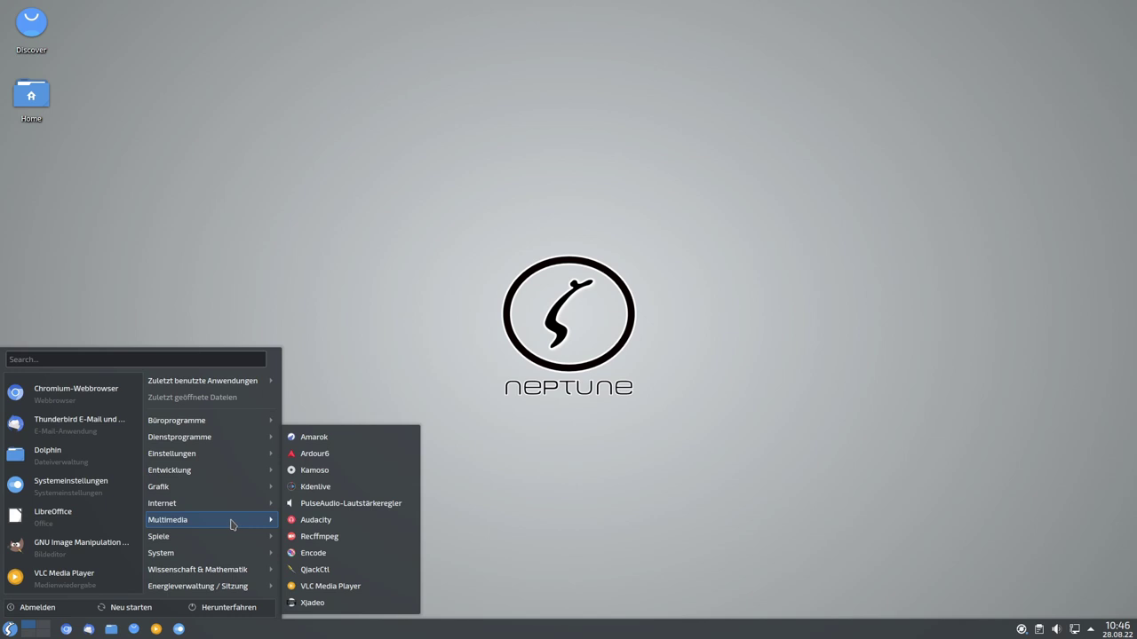
left_click(314, 437)
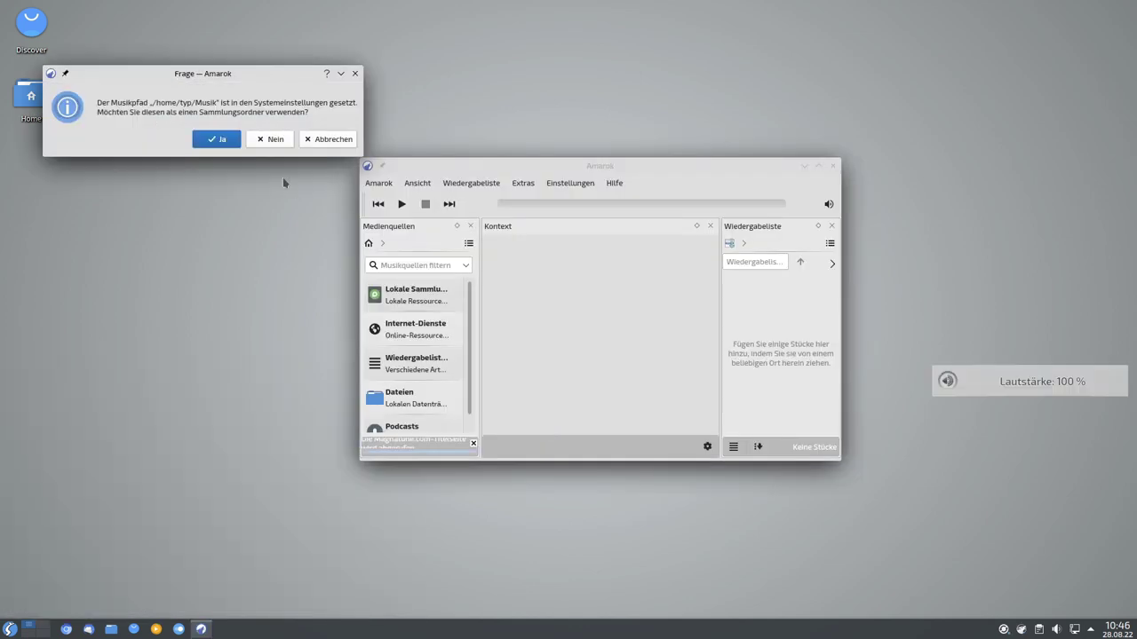
left_click(213, 138)
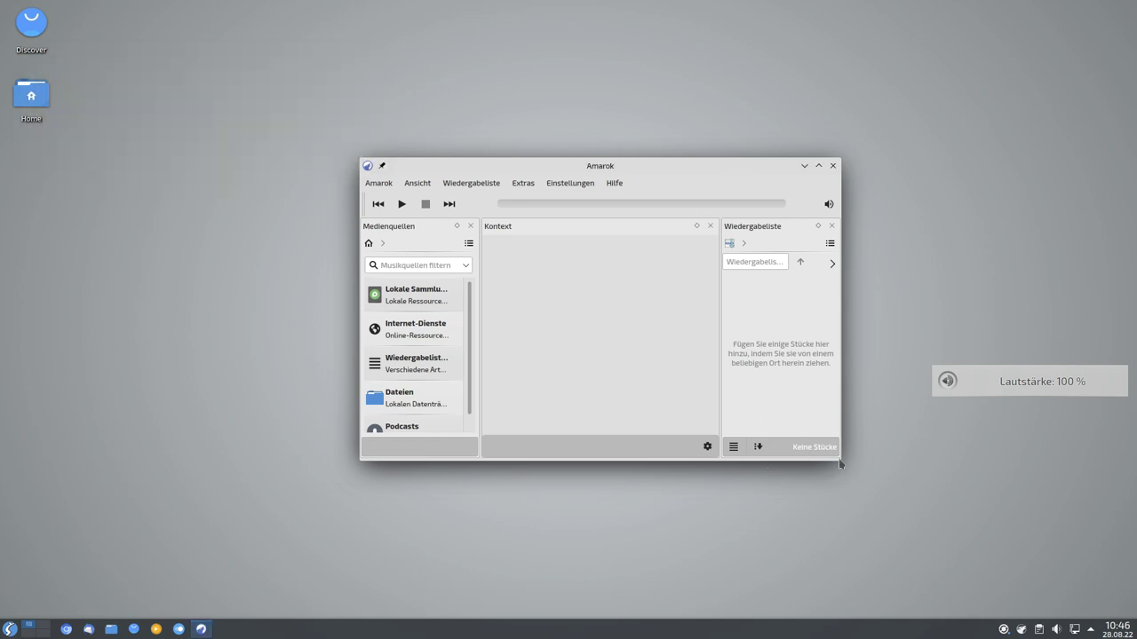
left_click_drag(771, 171, 558, 78)
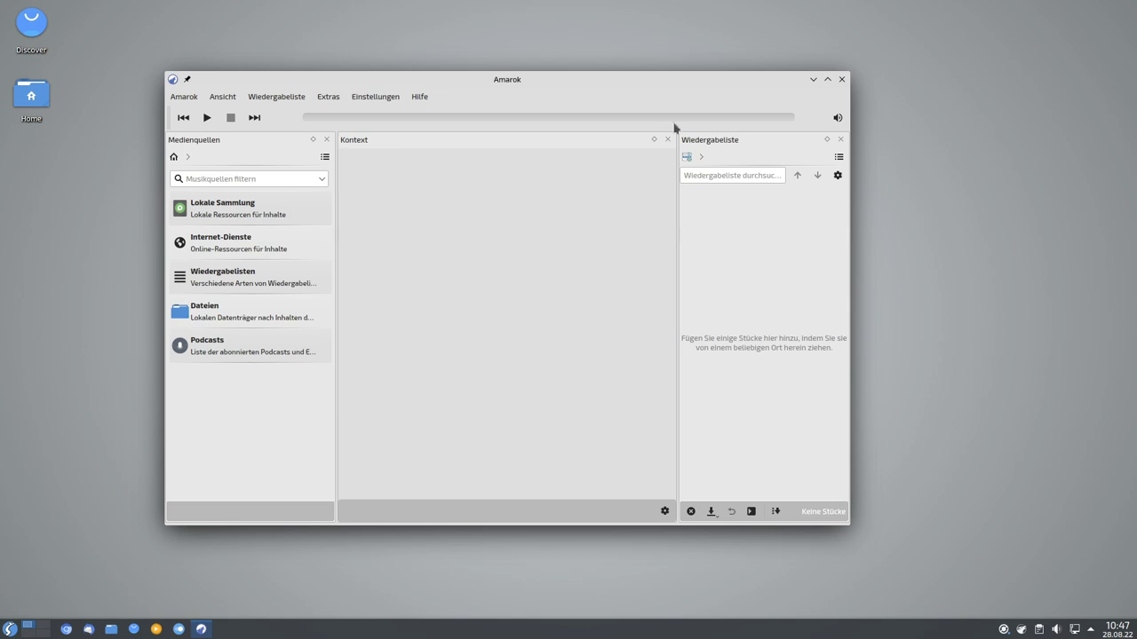
left_click(841, 80)
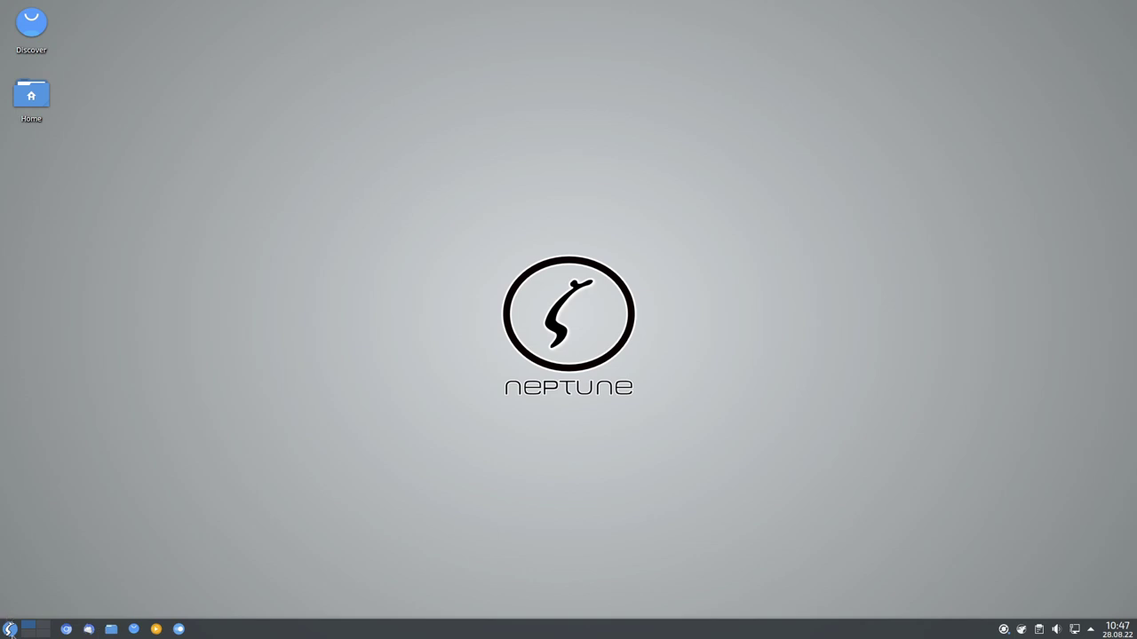
Launch Ardour6 and finish its first-run setup wizard with default monitoring settings.
left_click(10, 630)
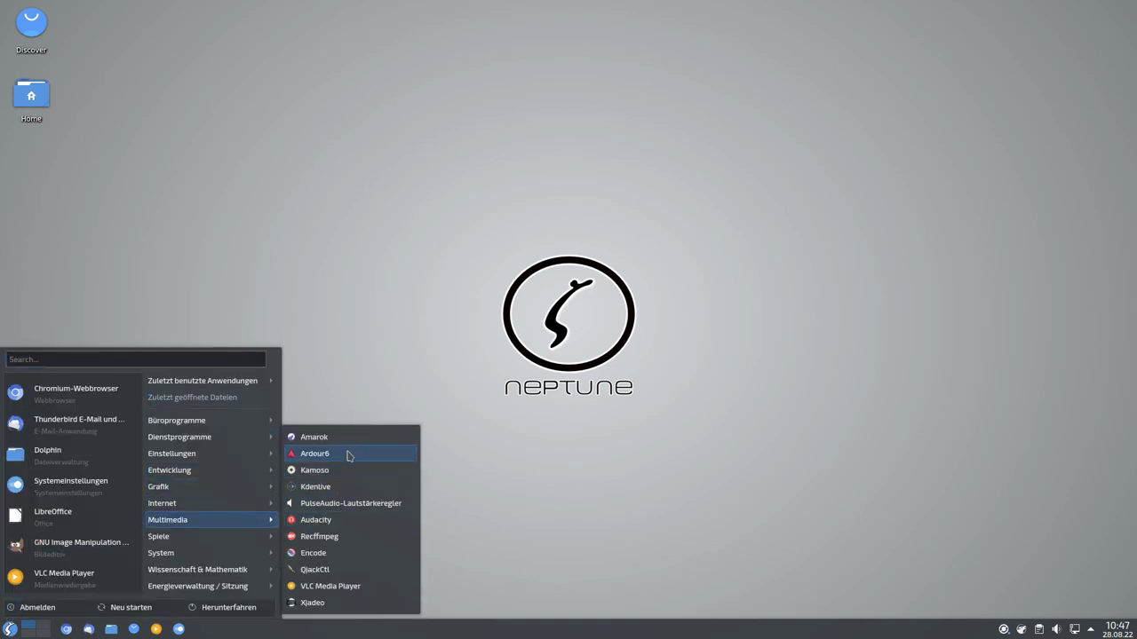
left_click(337, 455)
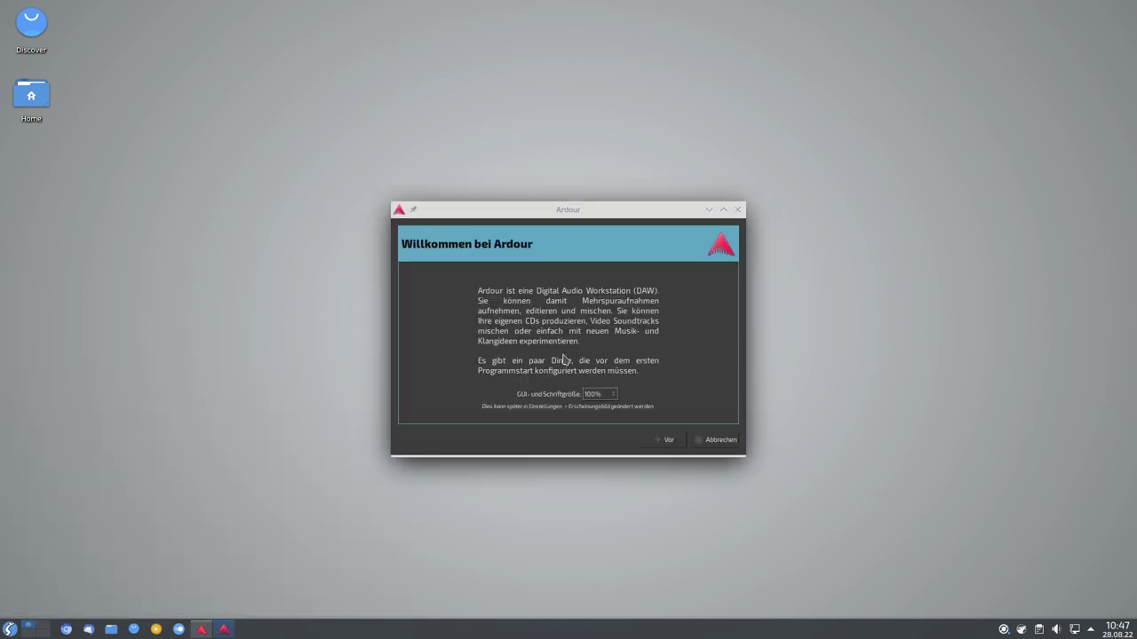
left_click(672, 441)
left_click(669, 441)
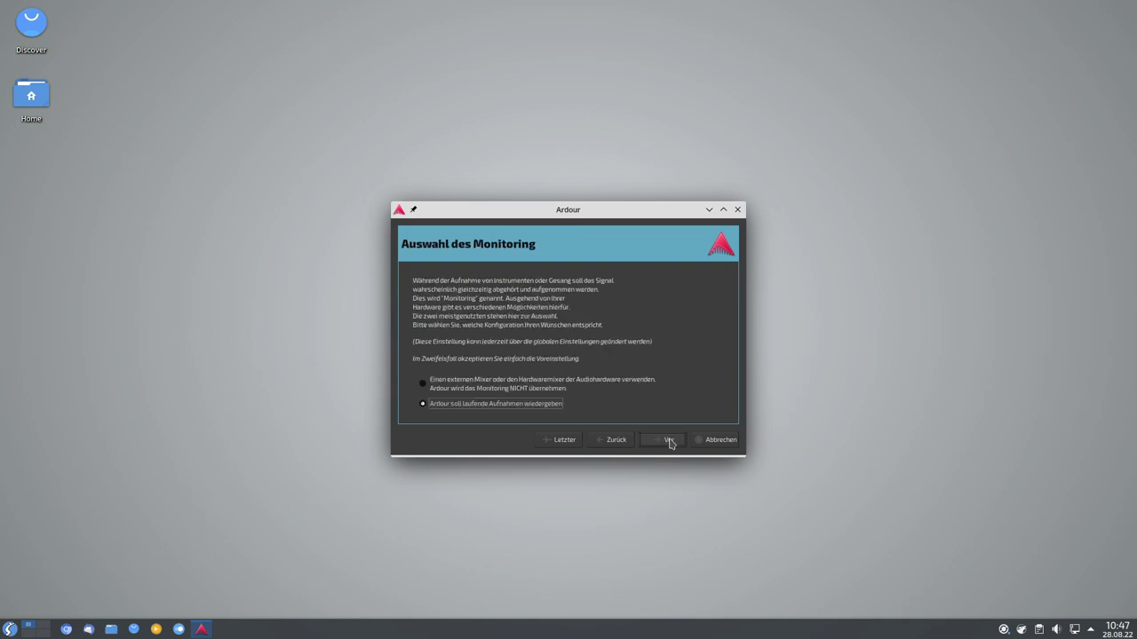
left_click(668, 441)
left_click(666, 440)
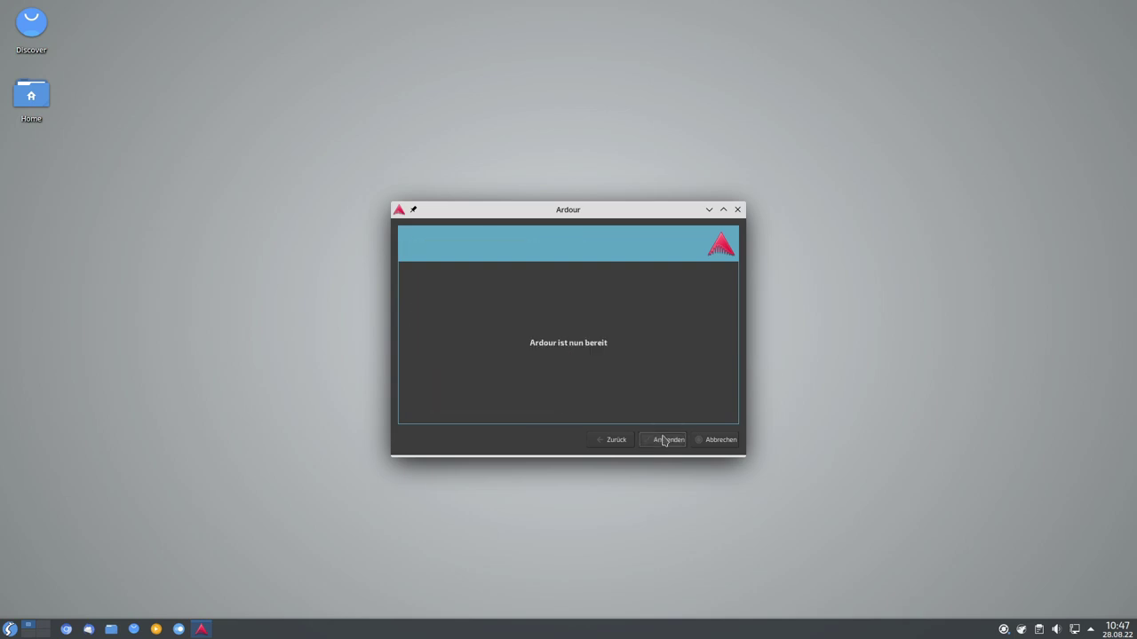
left_click(660, 444)
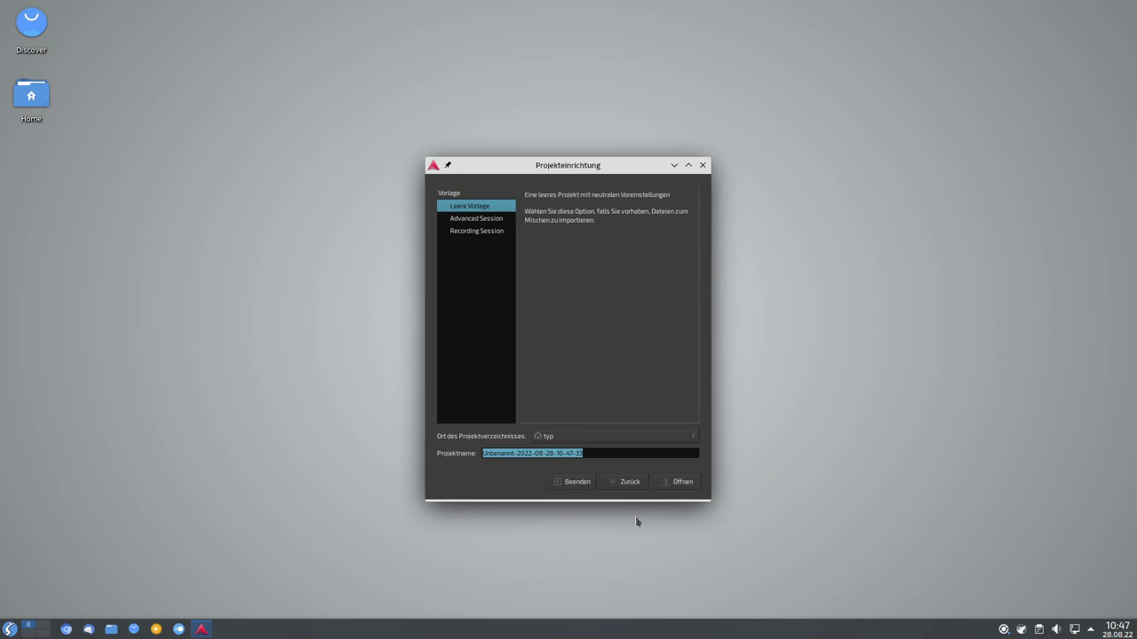
Create a new project from the Recording Session template.
left_click(494, 219)
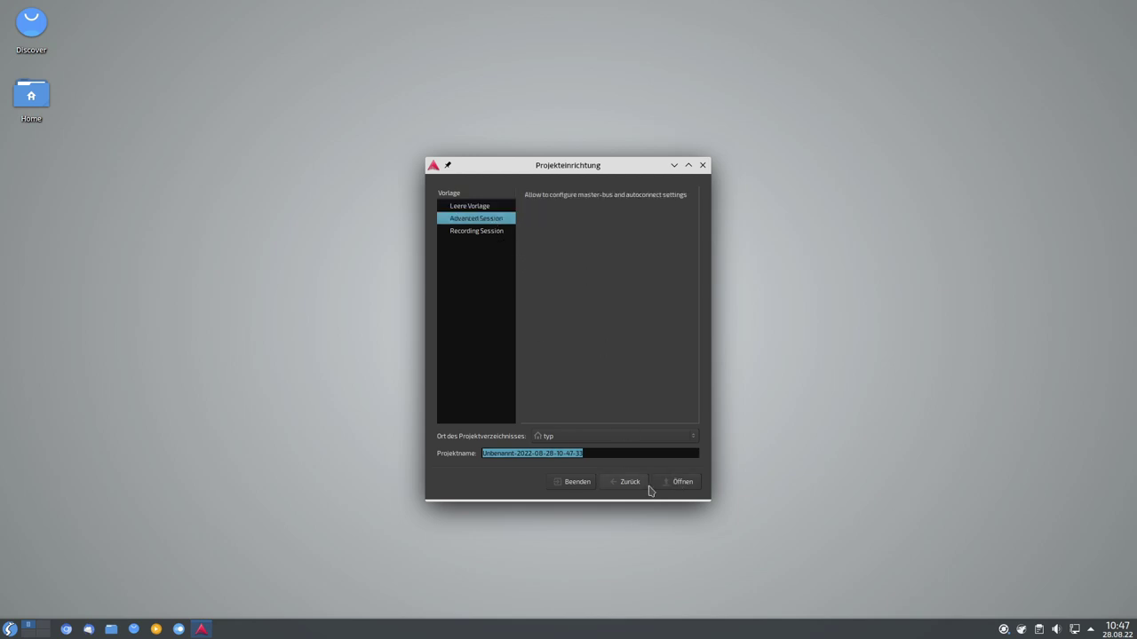
left_click(459, 232)
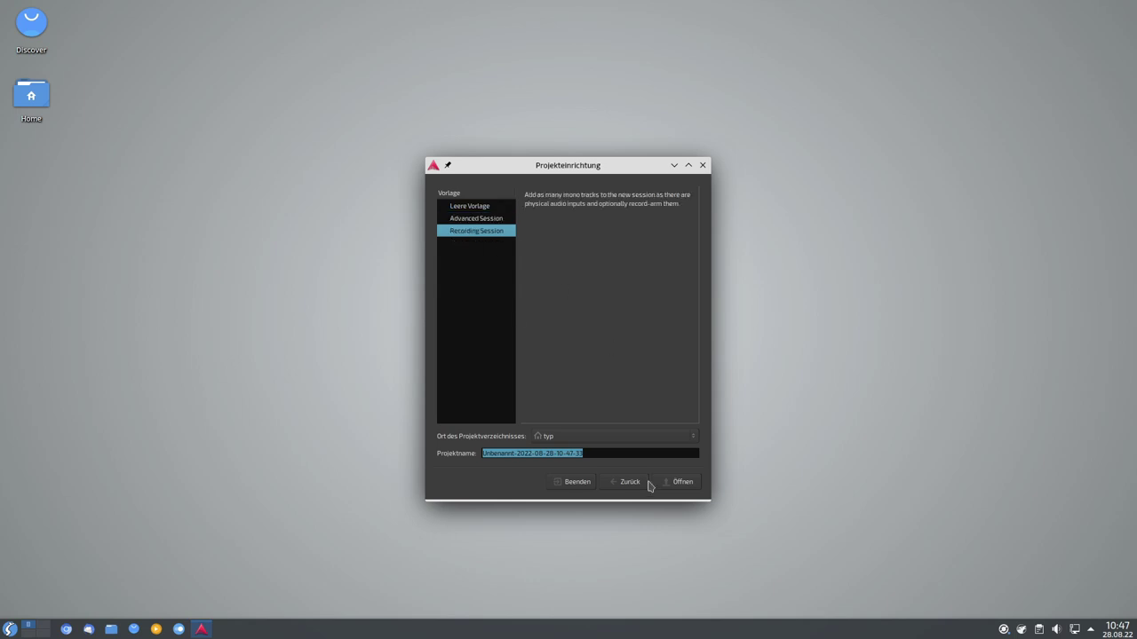
left_click(667, 488)
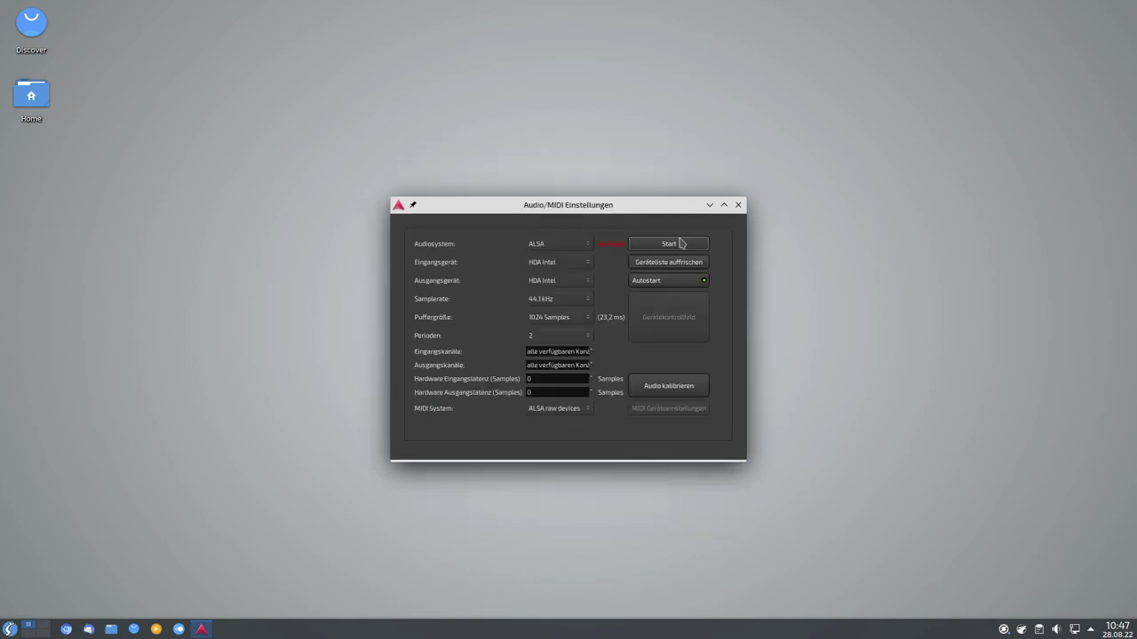
Start the audio engine, create the session with 2 audio tracks, and maximize Ardour.
left_click(680, 243)
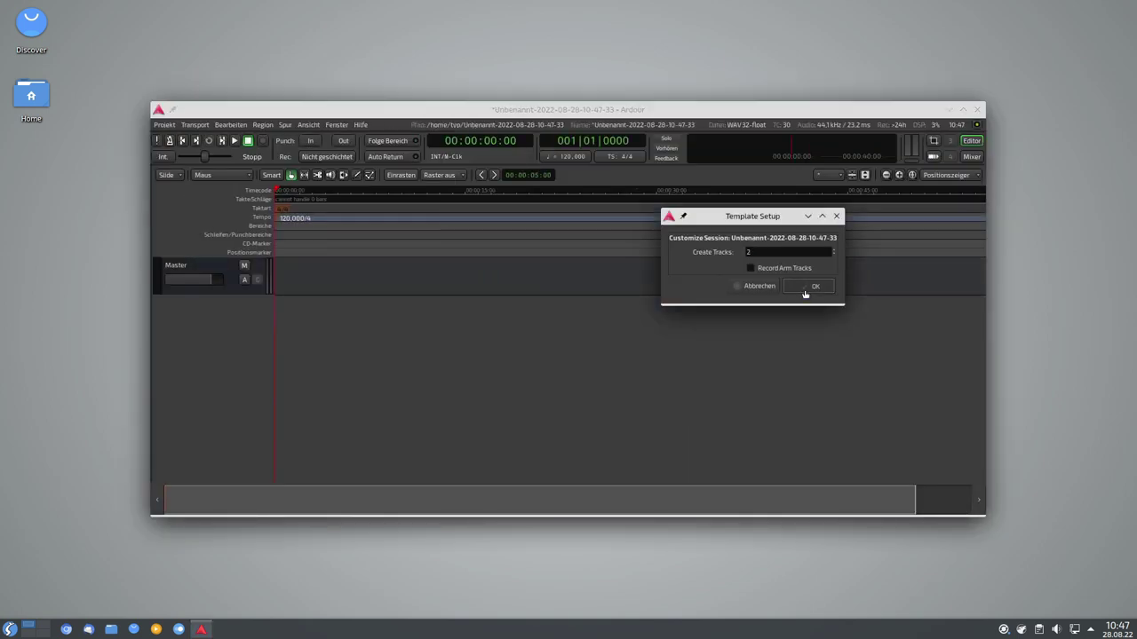
left_click(809, 286)
left_click_drag(704, 114, 644, 62)
left_click(903, 68)
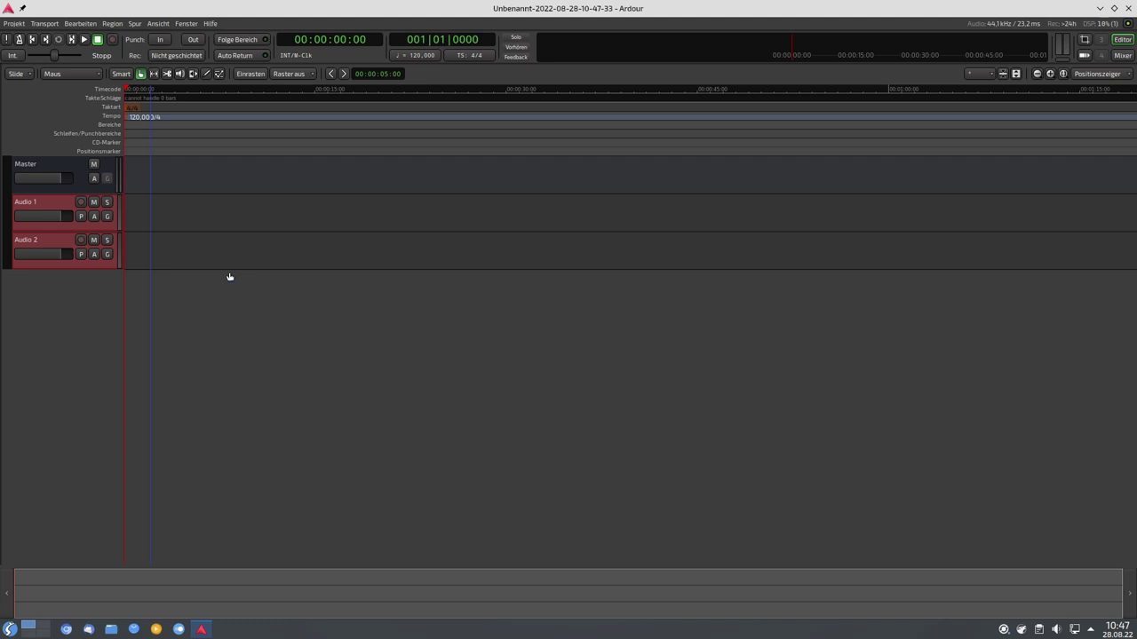
Look through the region edit options, then deselect the Audio 1 and Audio 2 tracks.
left_click(115, 25)
mouse_move(75, 34)
left_click(582, 448)
left_click(65, 391)
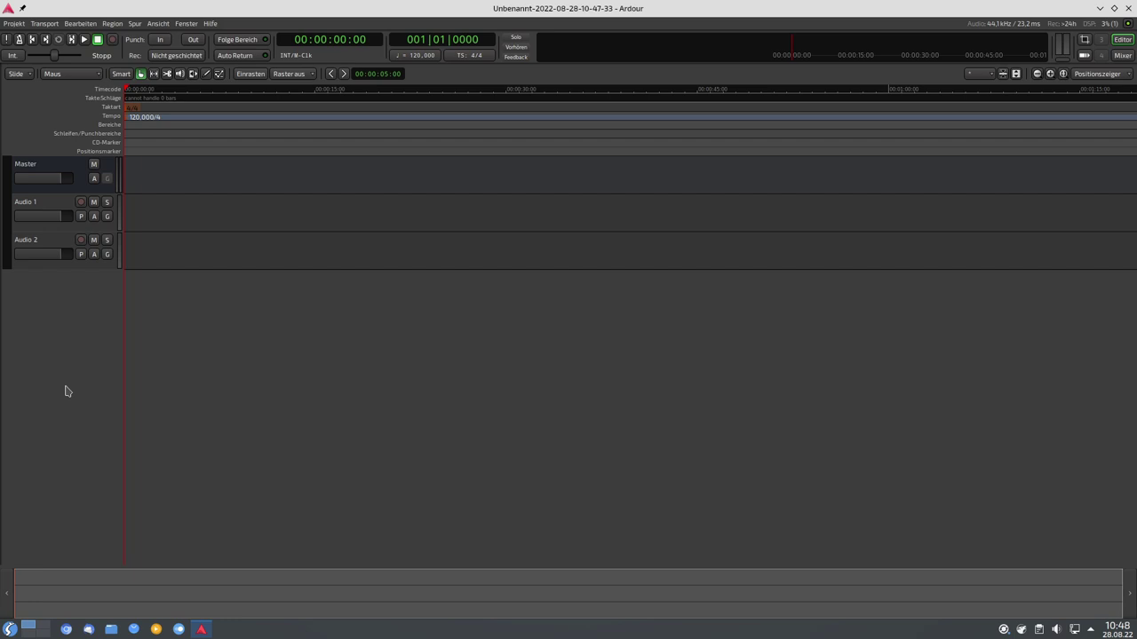
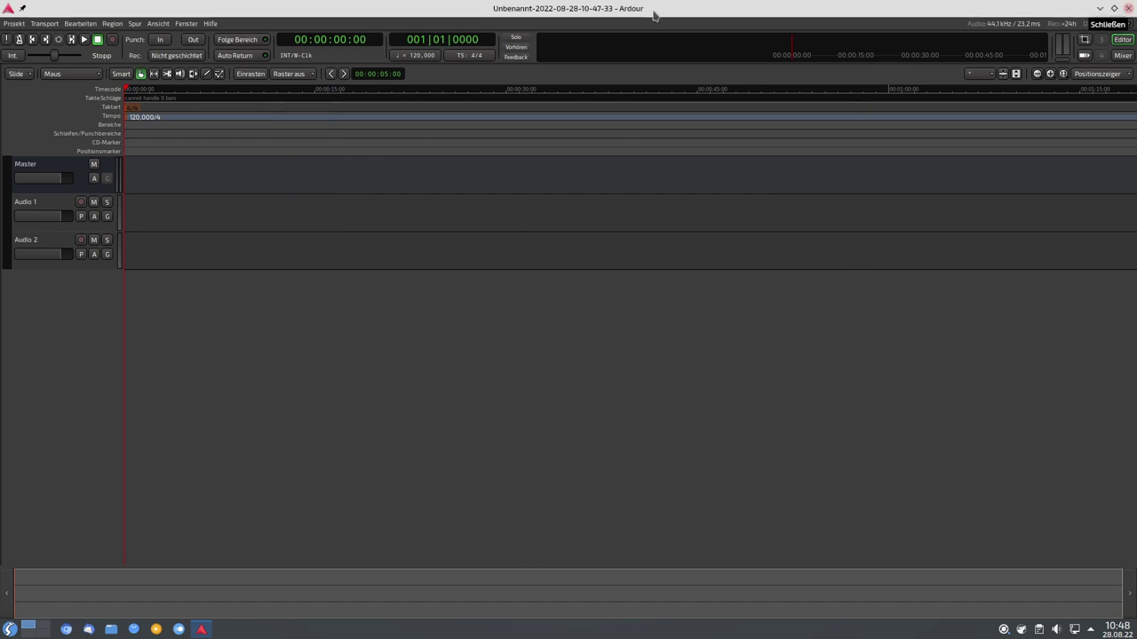
Quit Ardour, discarding and deleting the unsaved, unnamed project.
left_click(139, 74)
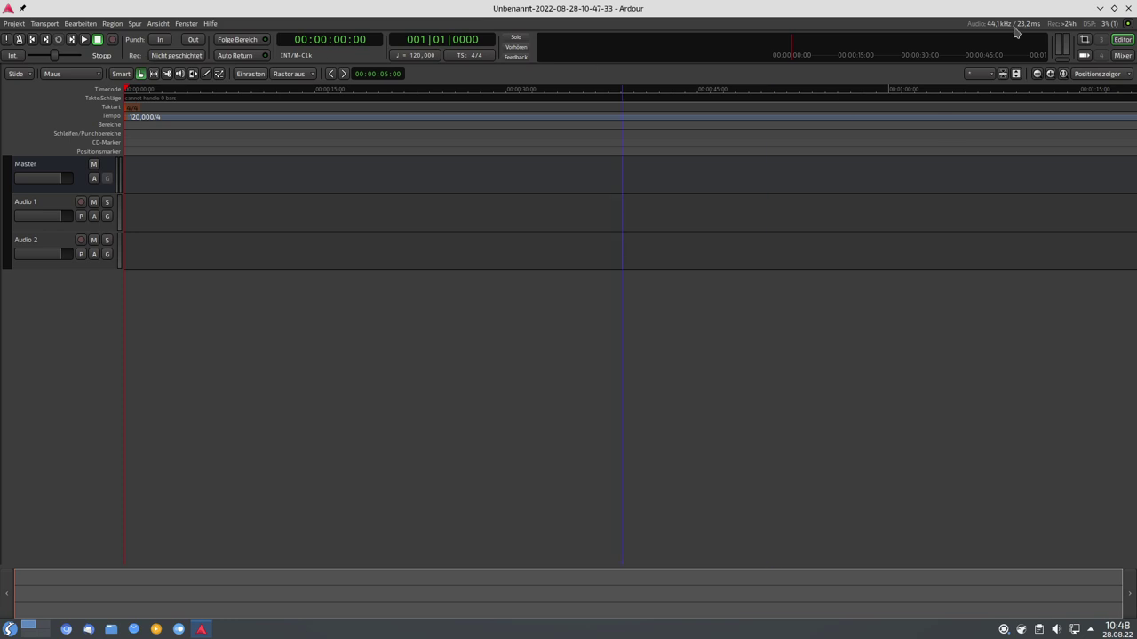
left_click(1126, 10)
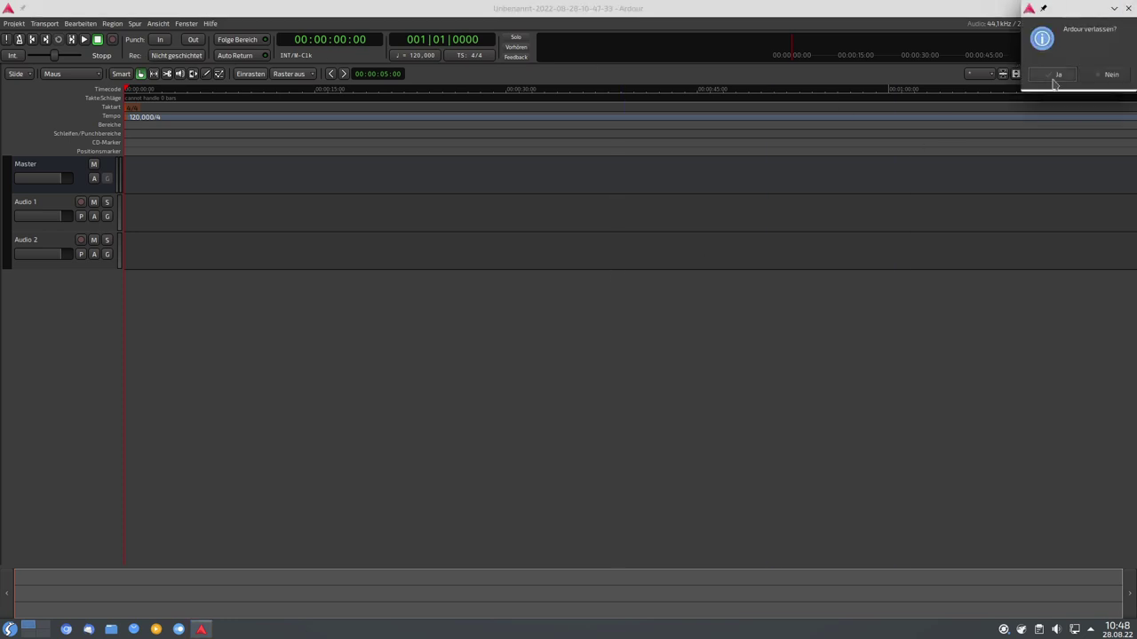
left_click(977, 126)
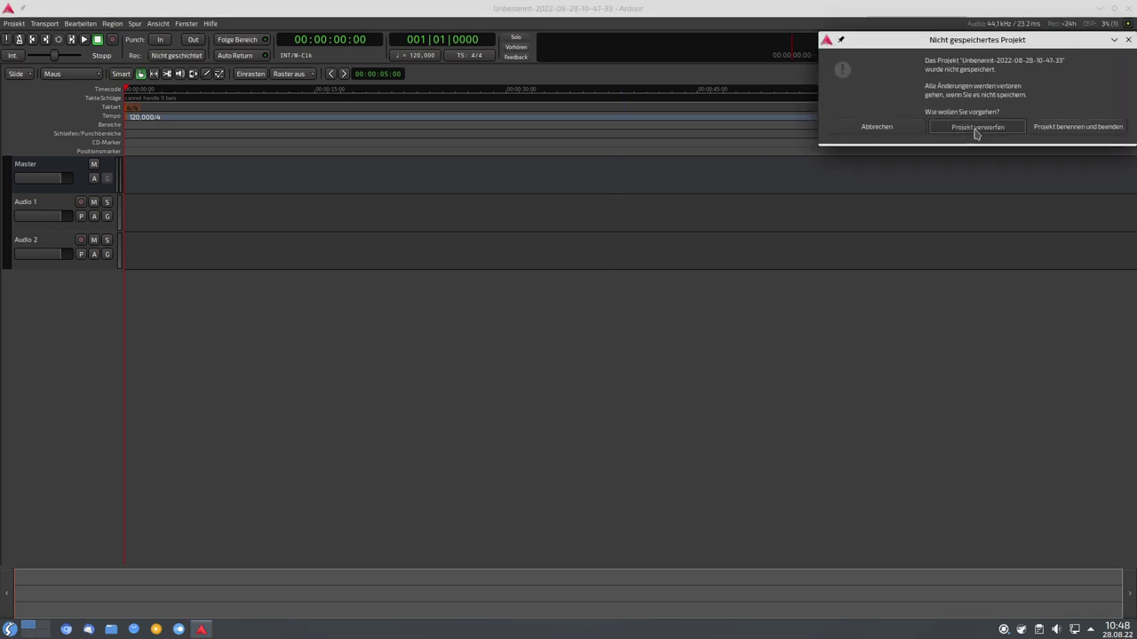
left_click(921, 197)
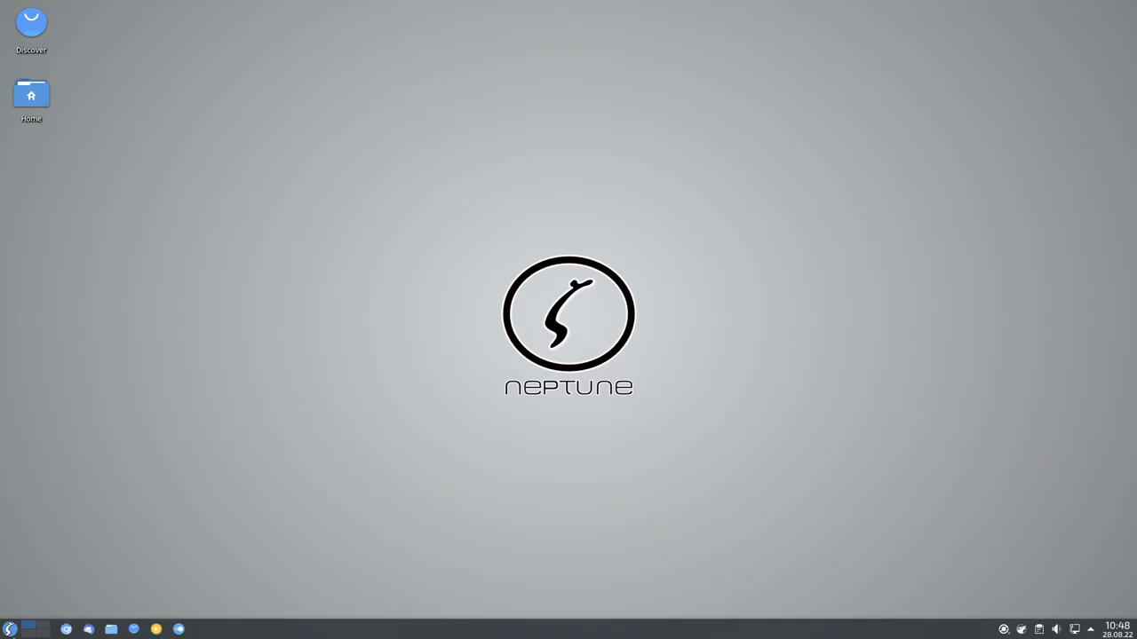
left_click(9, 628)
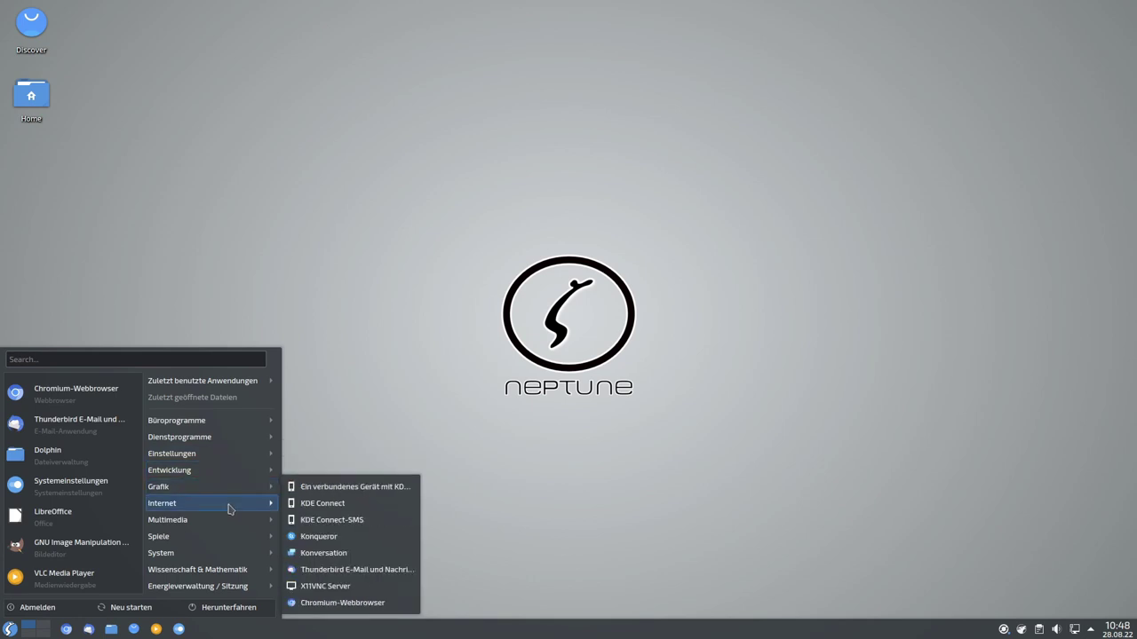
mouse_move(239, 522)
mouse_move(204, 491)
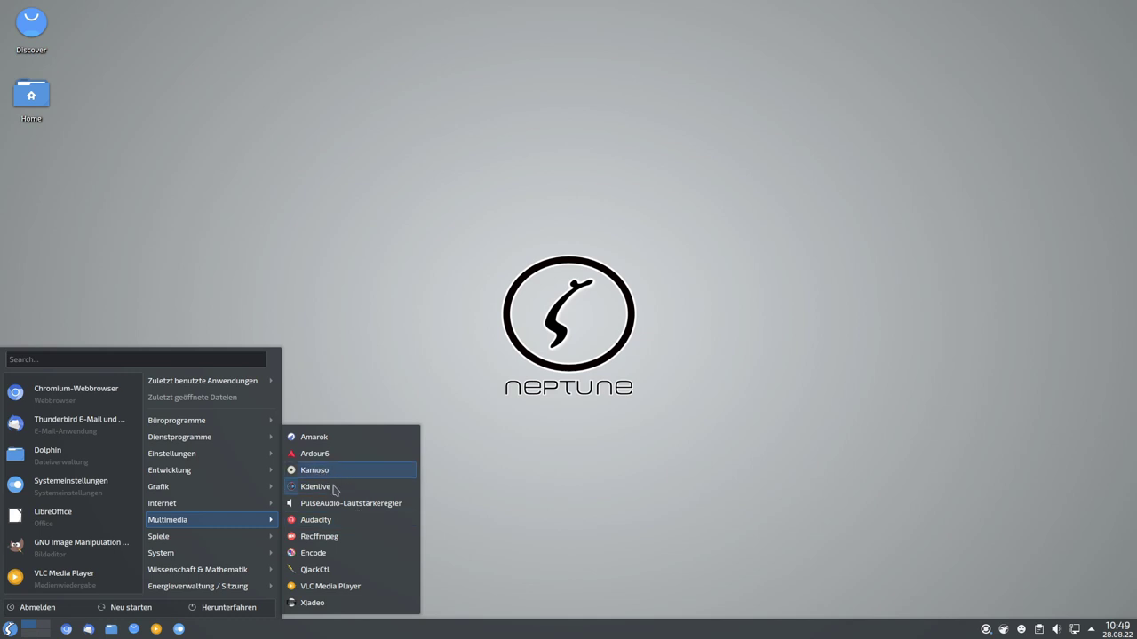
left_click(333, 488)
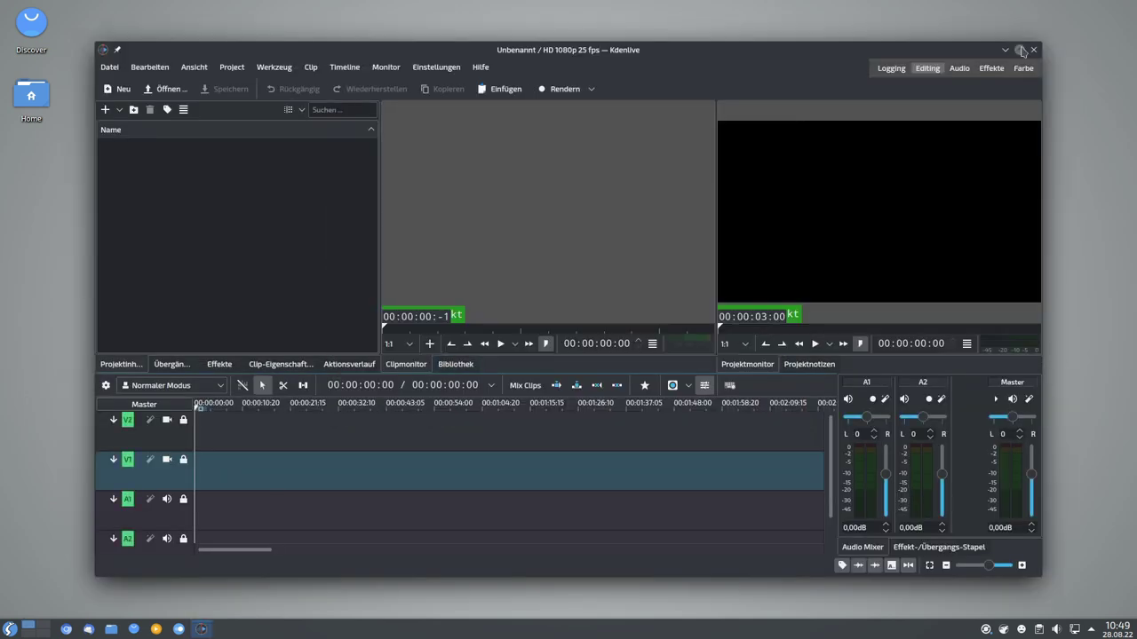
left_click(1019, 50)
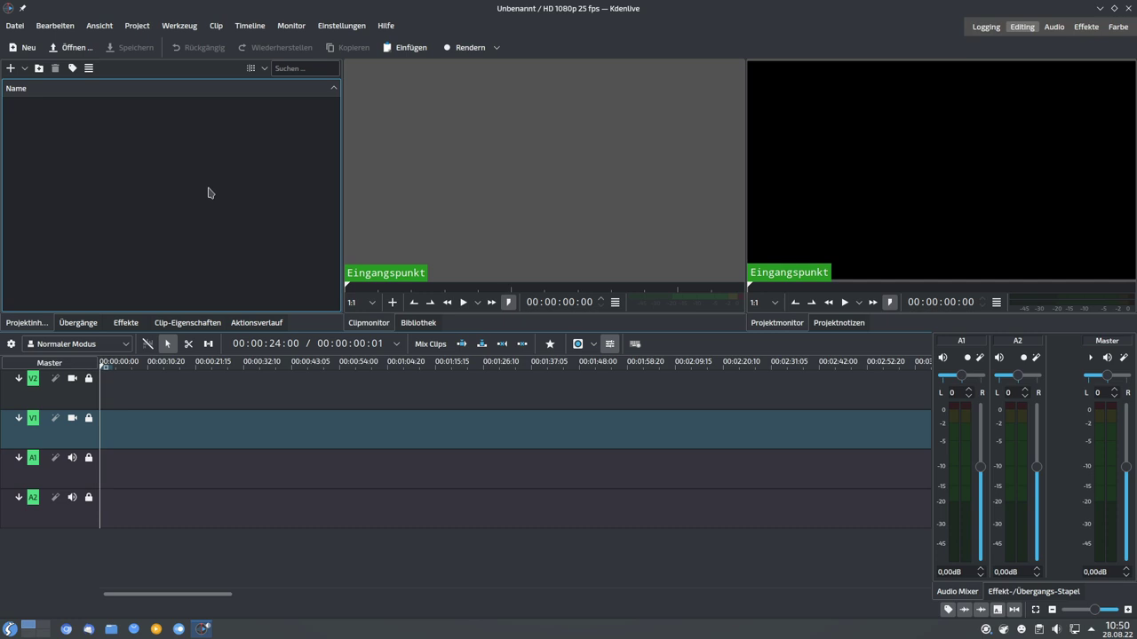
left_click(561, 185)
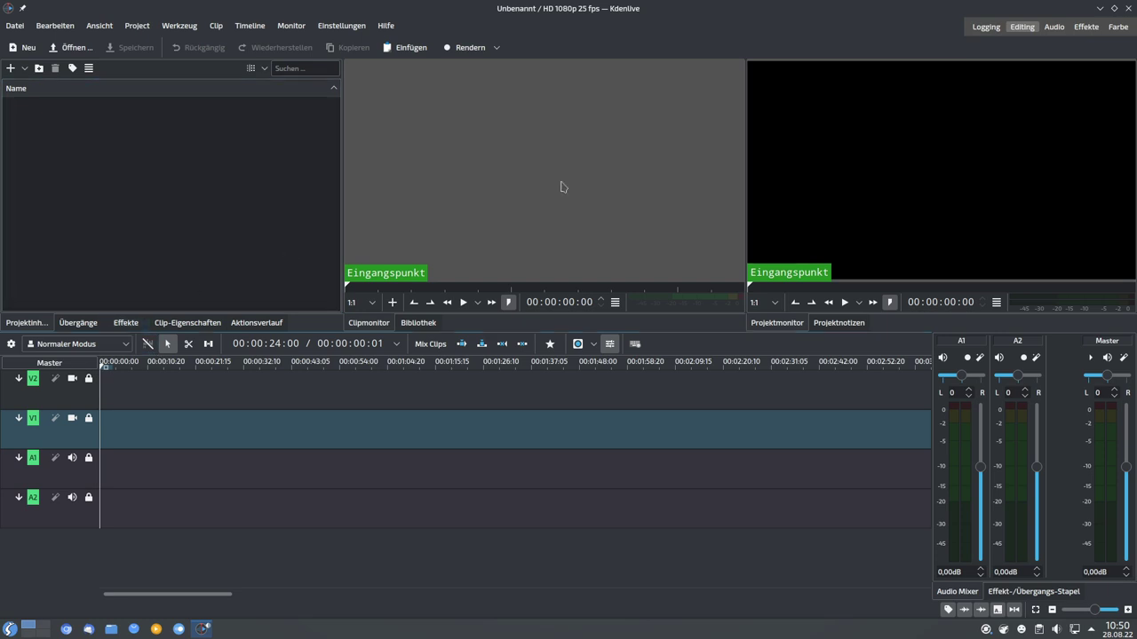
left_click(1127, 7)
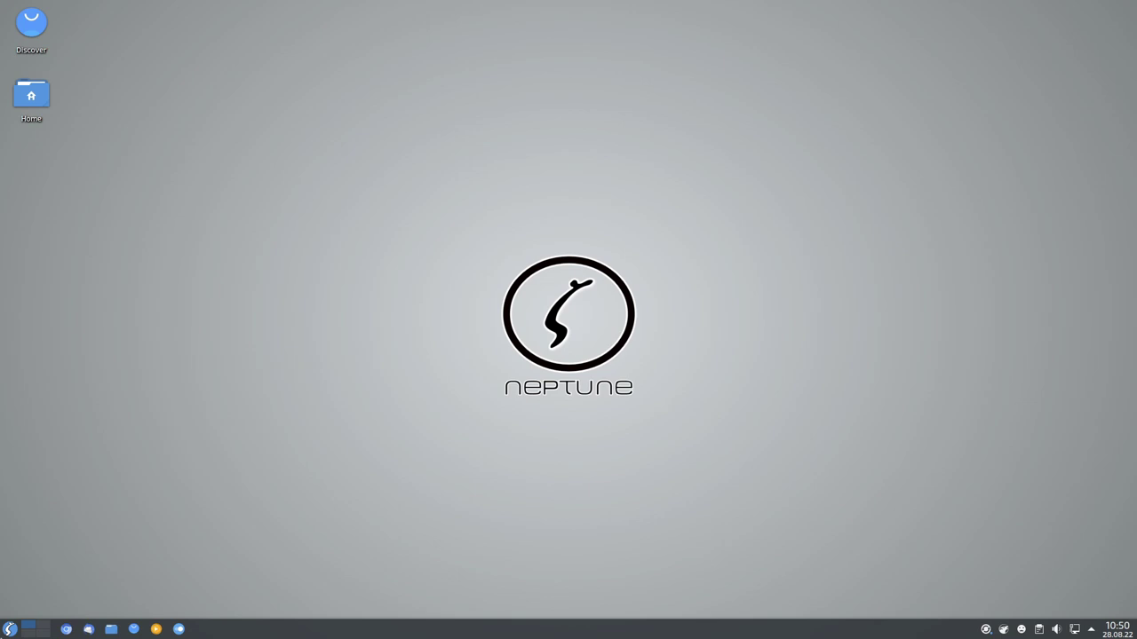
Launch Recffmpeg from the Multimedia menu, close it, and reopen the application launcher.
left_click(9, 627)
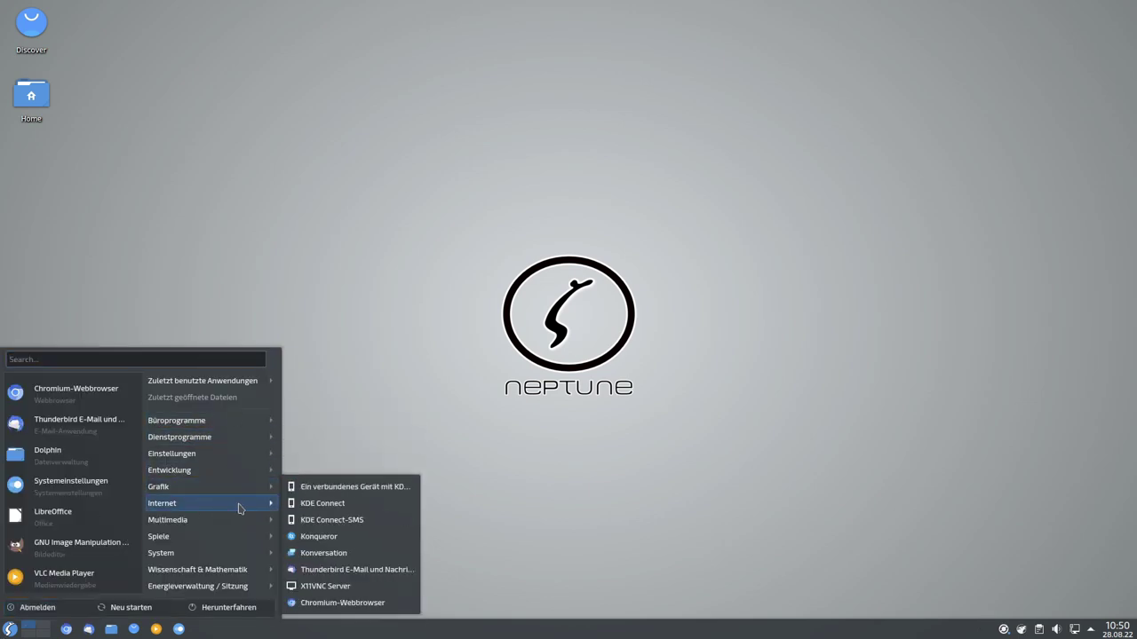
mouse_move(241, 527)
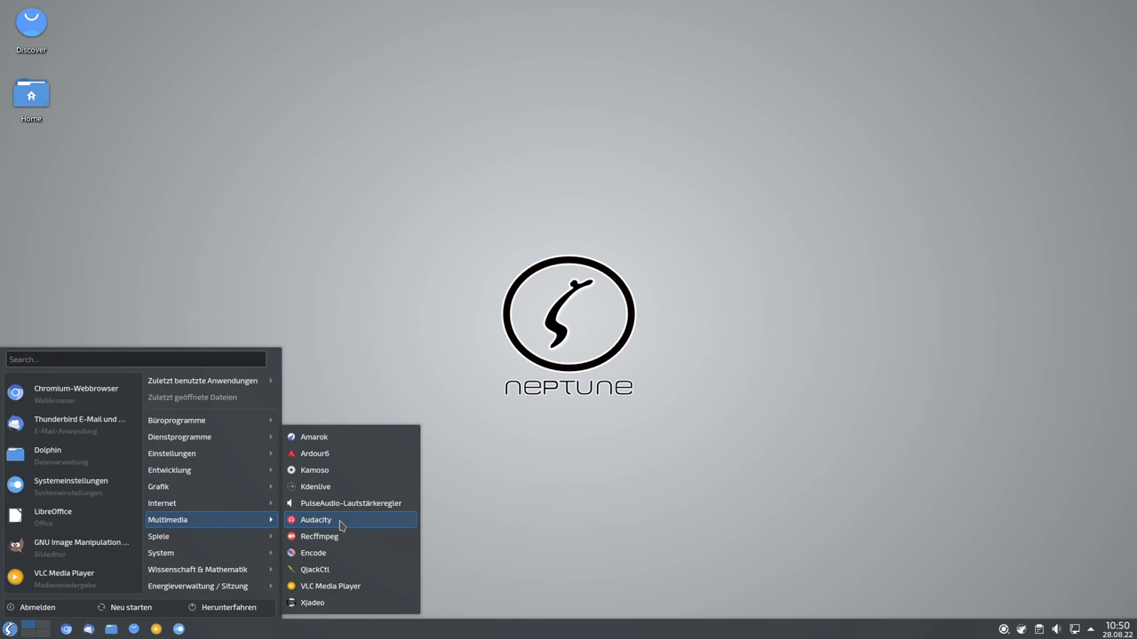
left_click(319, 537)
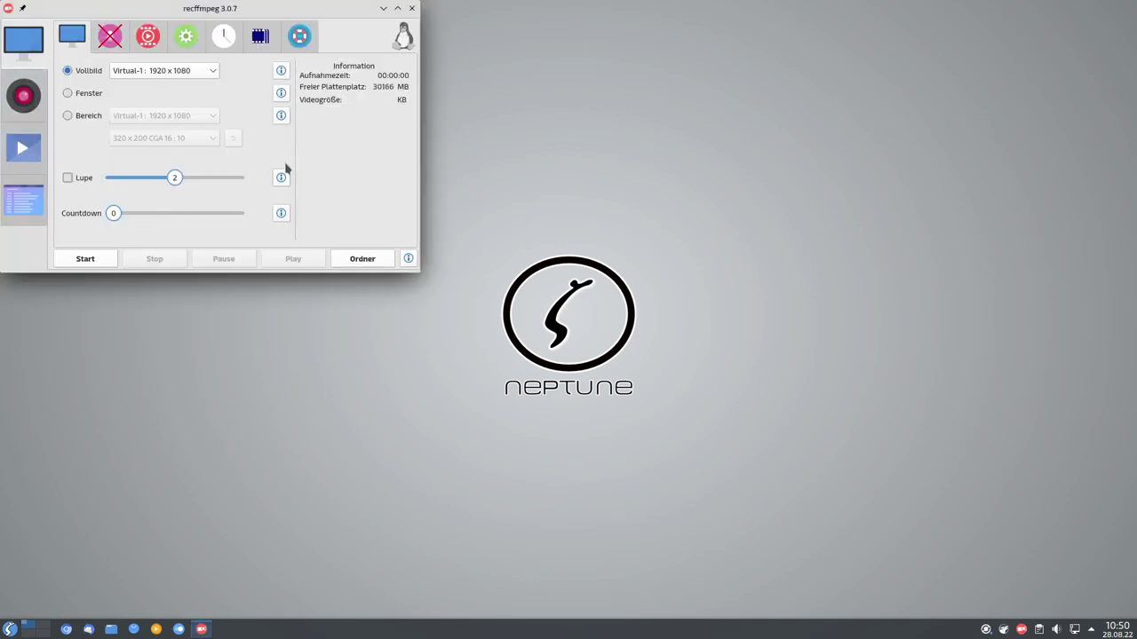
left_click(411, 8)
left_click(10, 629)
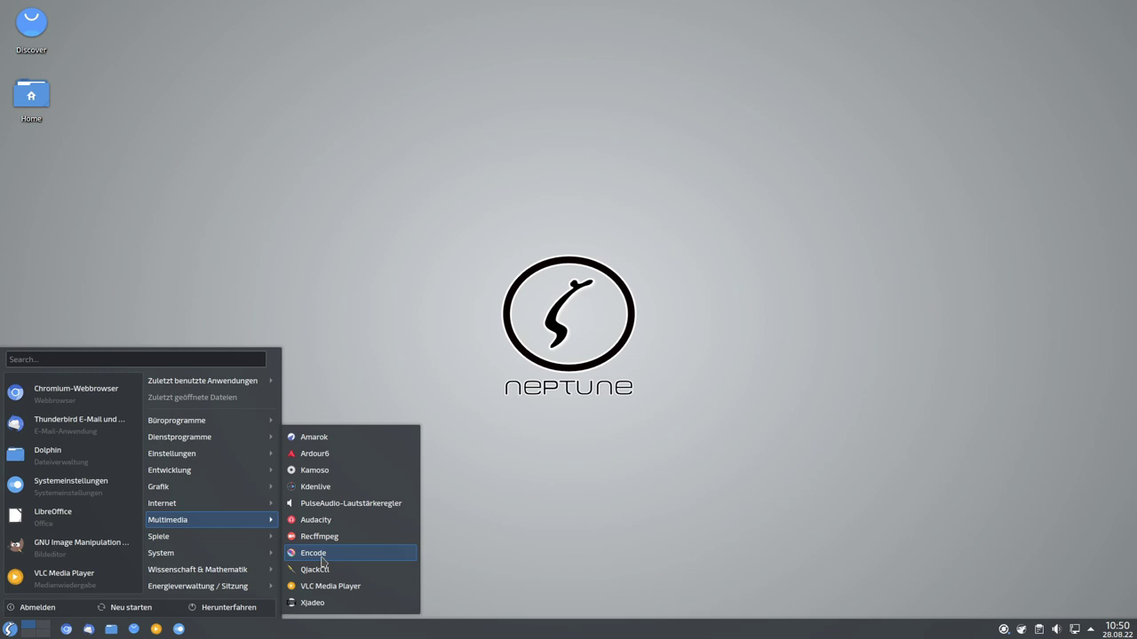
left_click(316, 553)
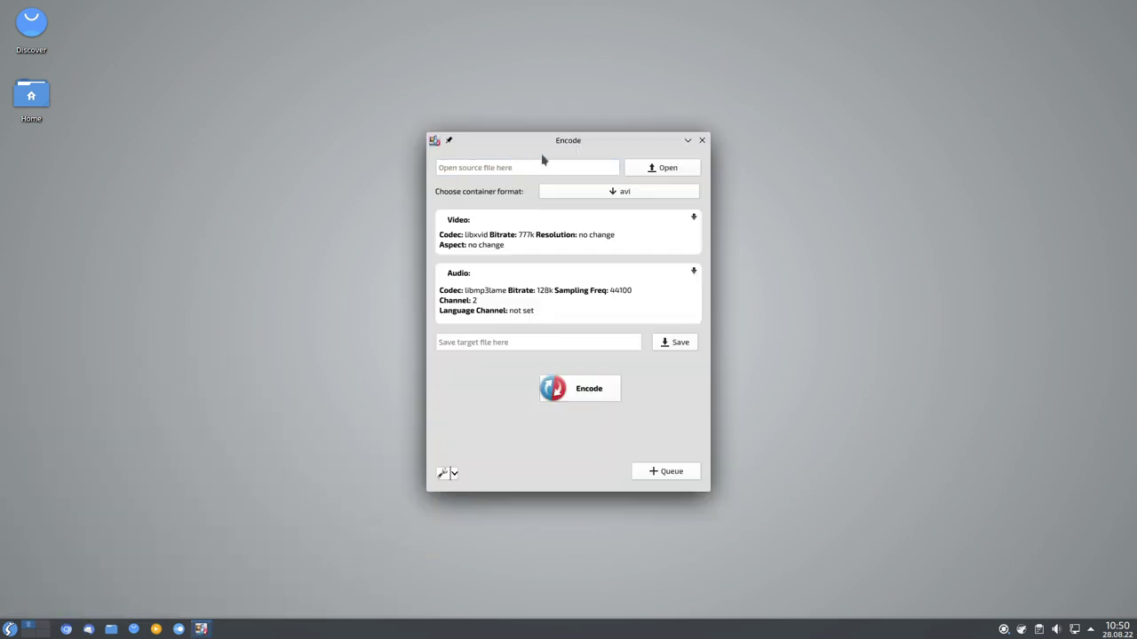
left_click(486, 169)
left_click(603, 197)
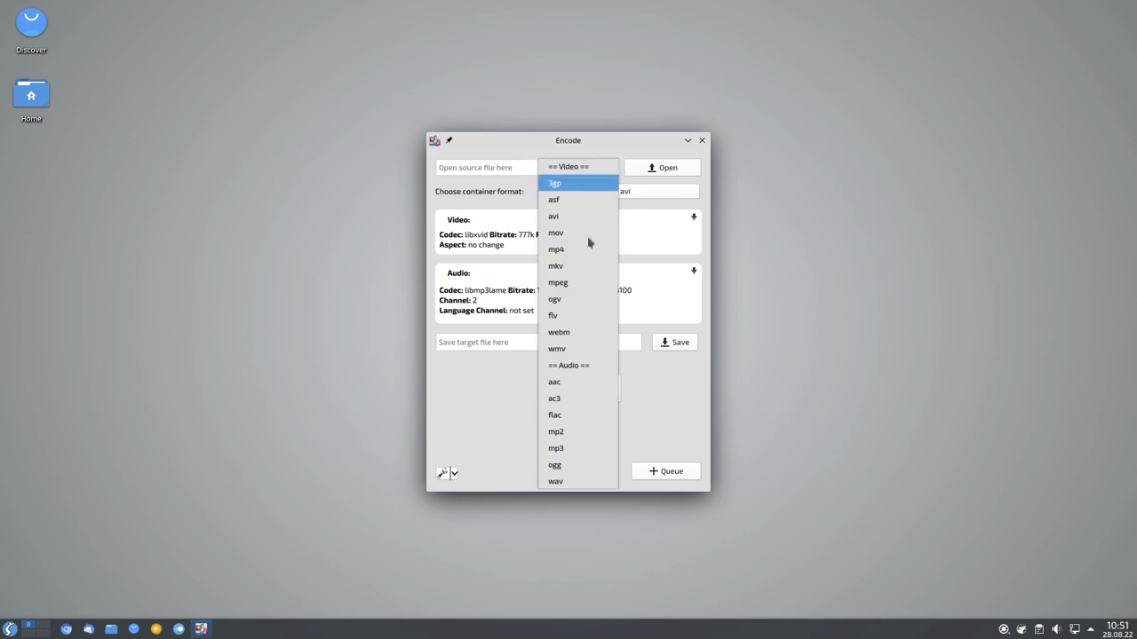
left_click(561, 332)
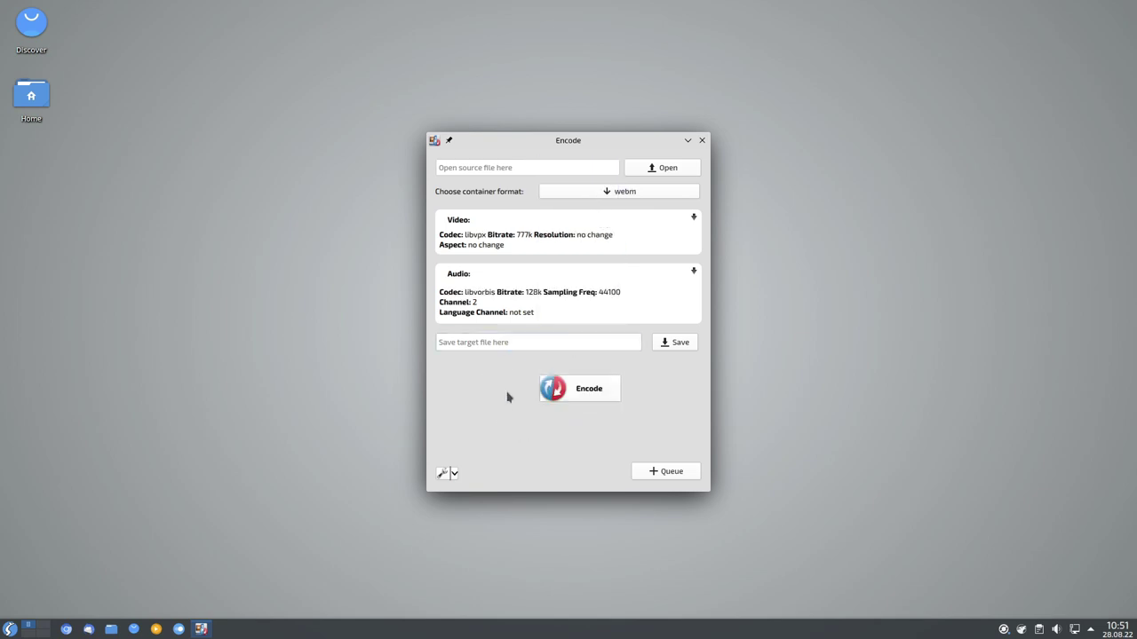
left_click(513, 171)
left_click(508, 346)
left_click(701, 140)
left_click(9, 628)
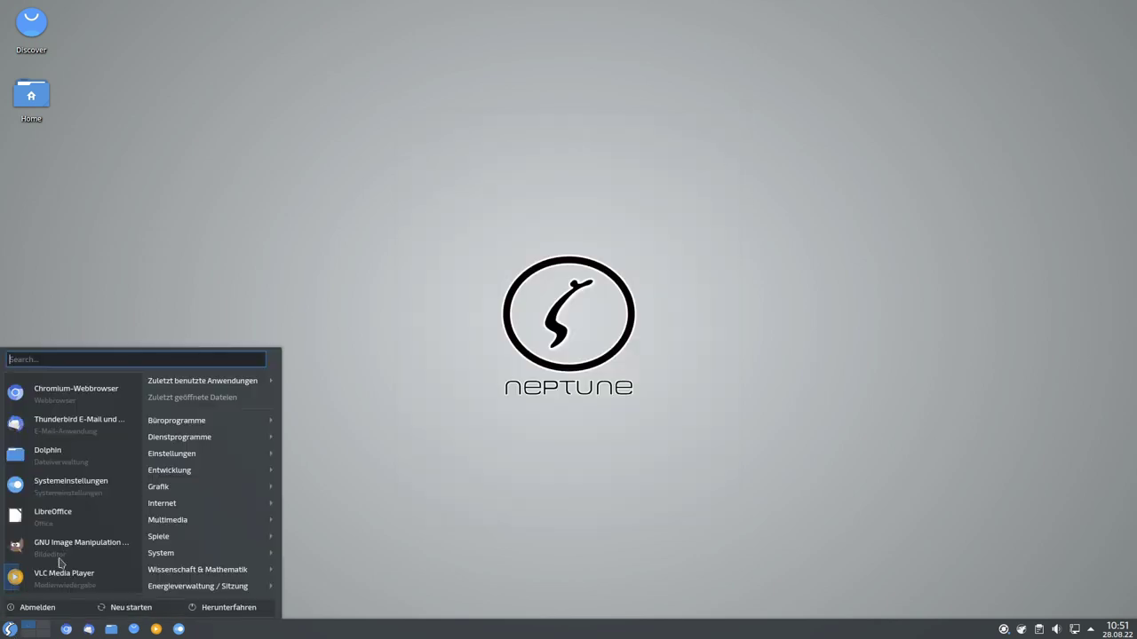
mouse_move(229, 524)
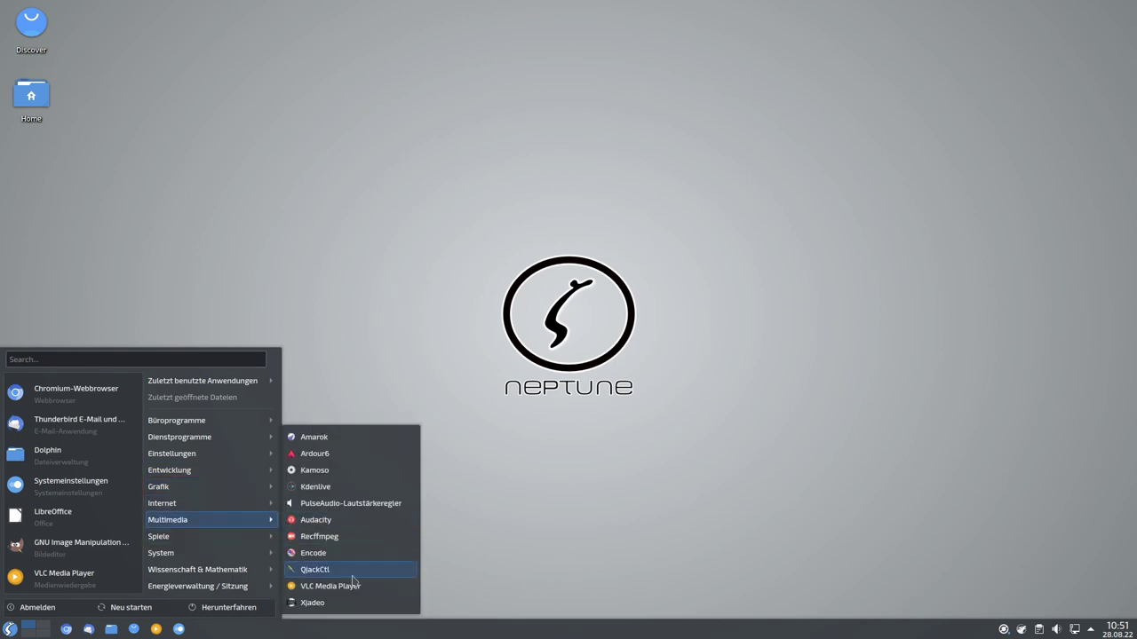
left_click(321, 571)
left_click_drag(593, 296, 618, 212)
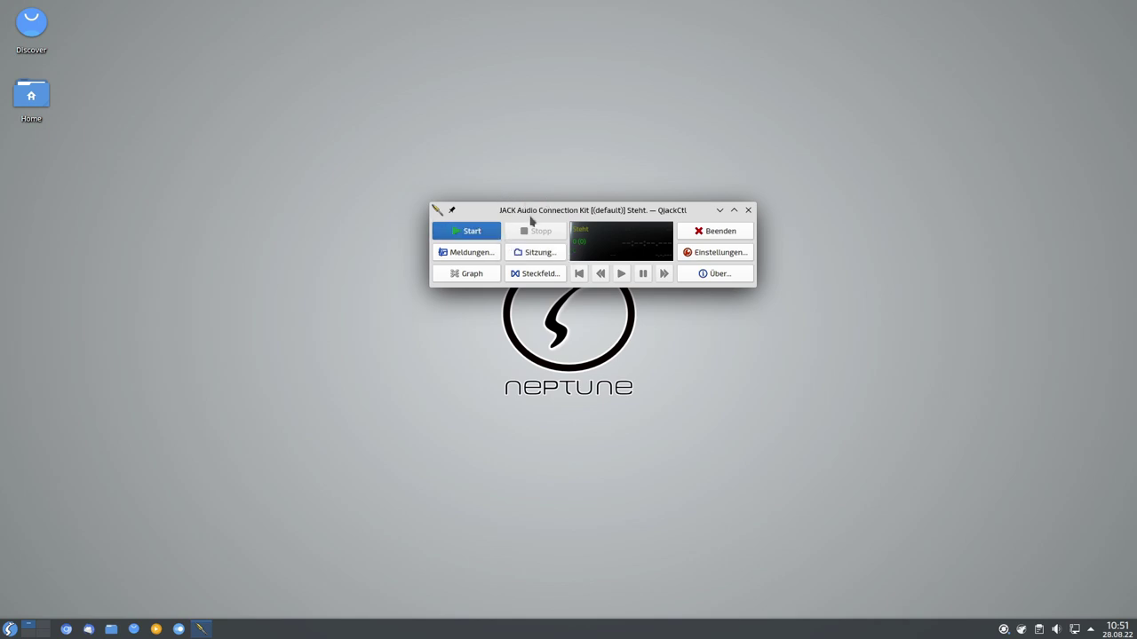
left_click_drag(529, 215, 493, 196)
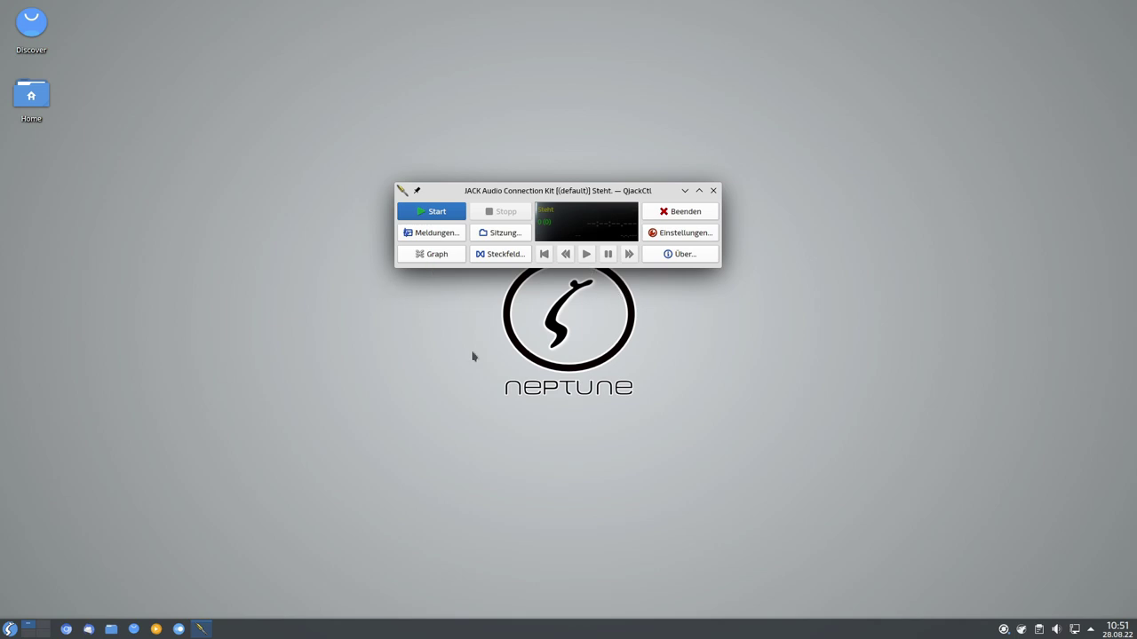
mouse_move(569, 190)
left_mouse_down()
mouse_move(525, 172)
mouse_move(578, 173)
mouse_move(557, 177)
left_mouse_up()
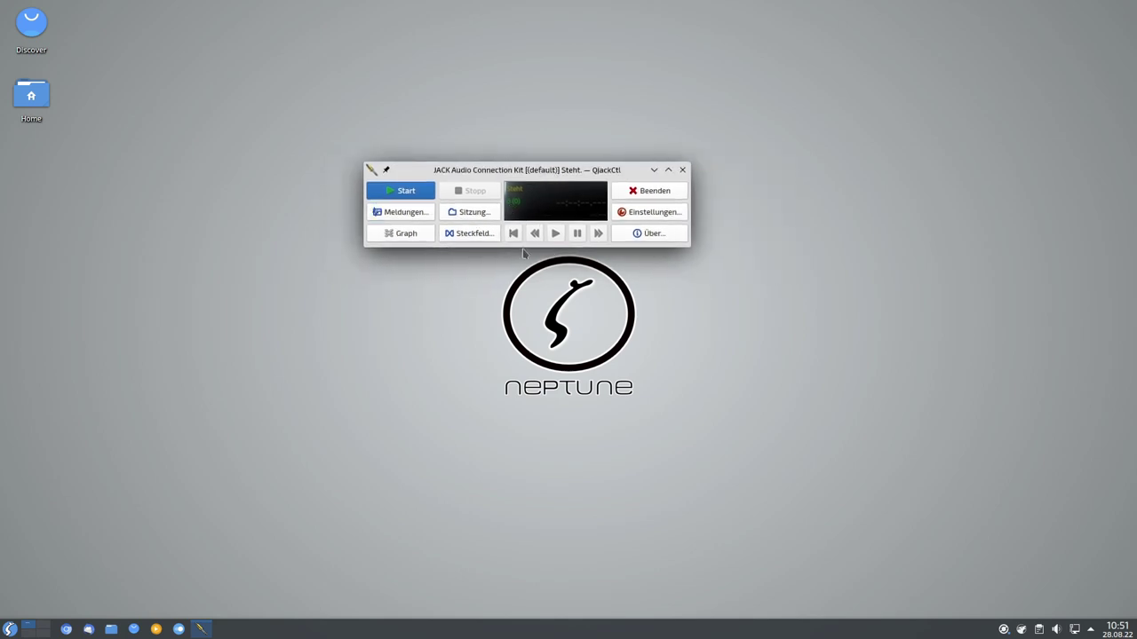
left_click(473, 234)
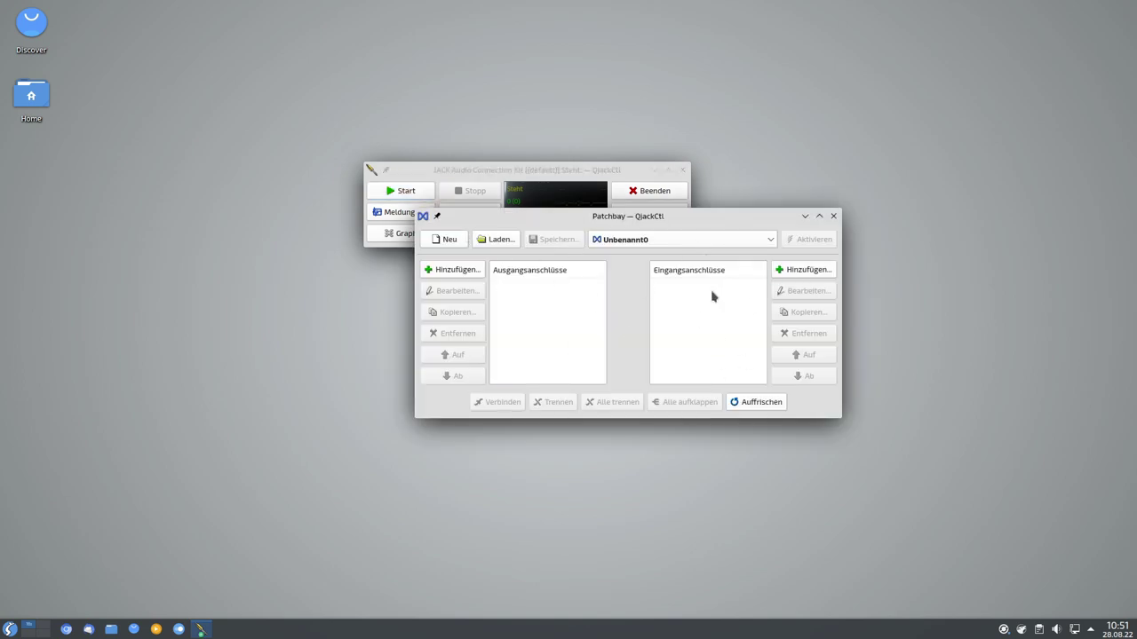
left_click(832, 216)
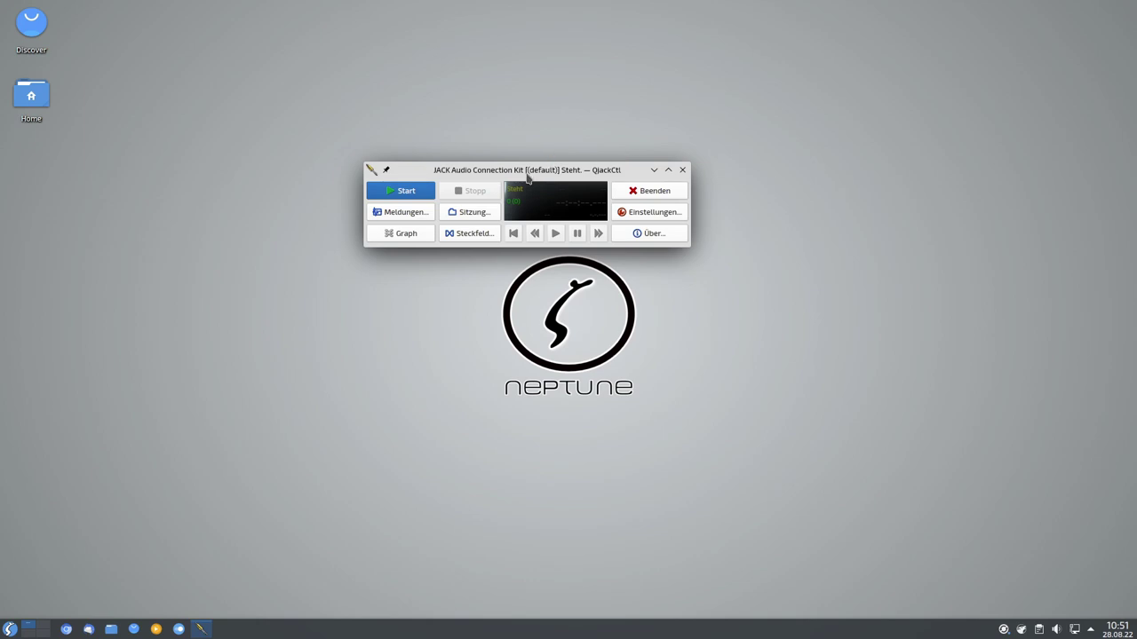
left_click(682, 170)
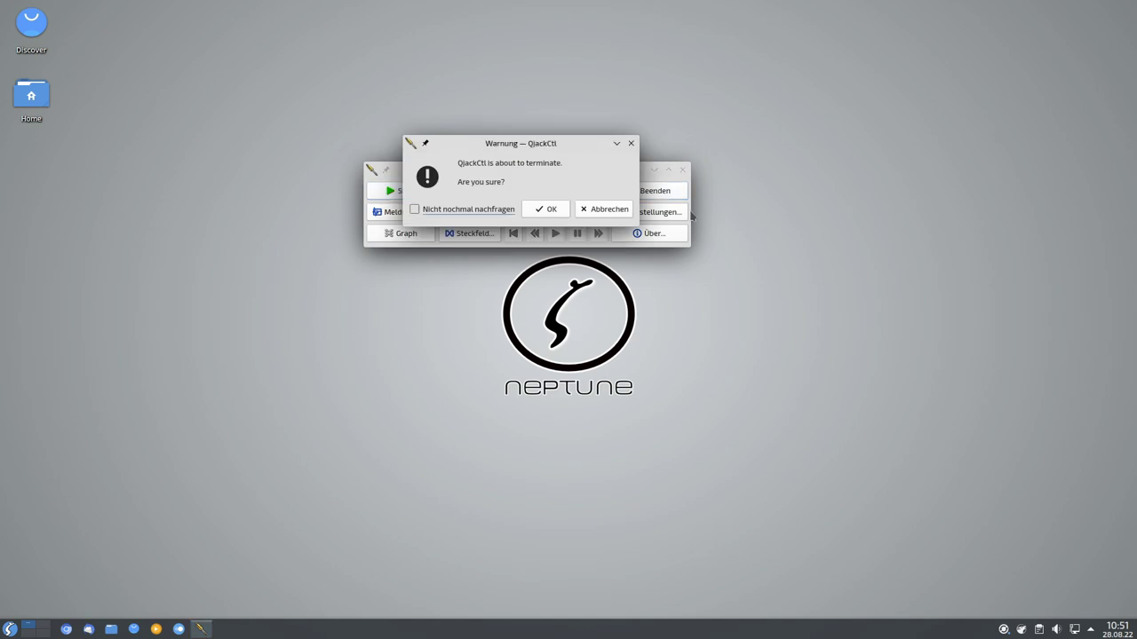
left_click(542, 211)
left_click(9, 629)
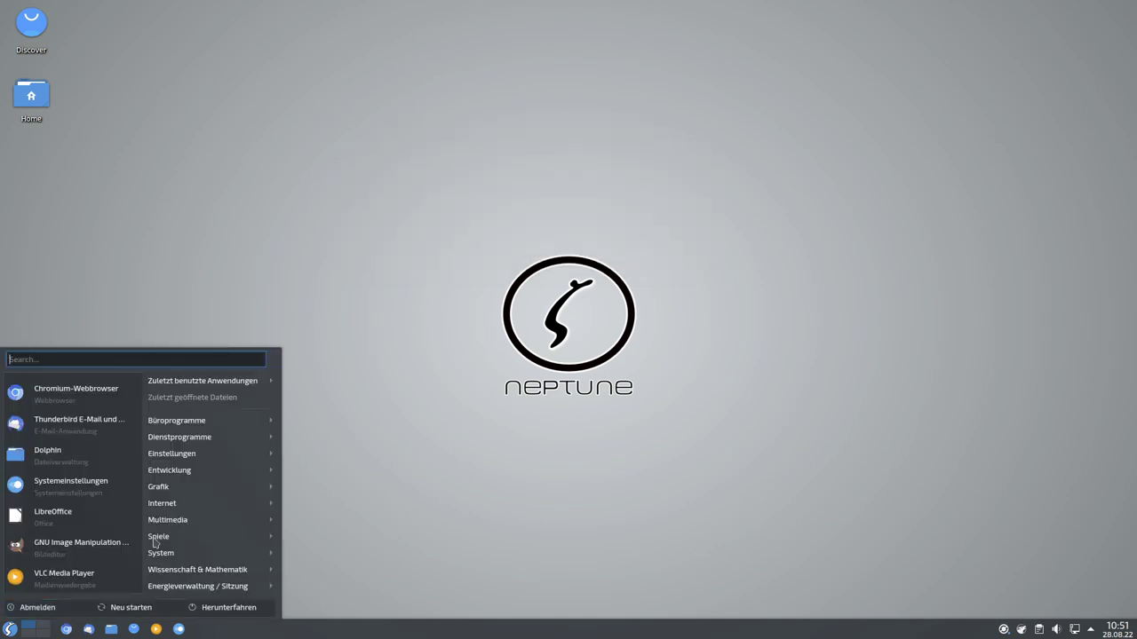
Launch Xjadeo and browse its Sync options, leaving None active.
mouse_move(213, 521)
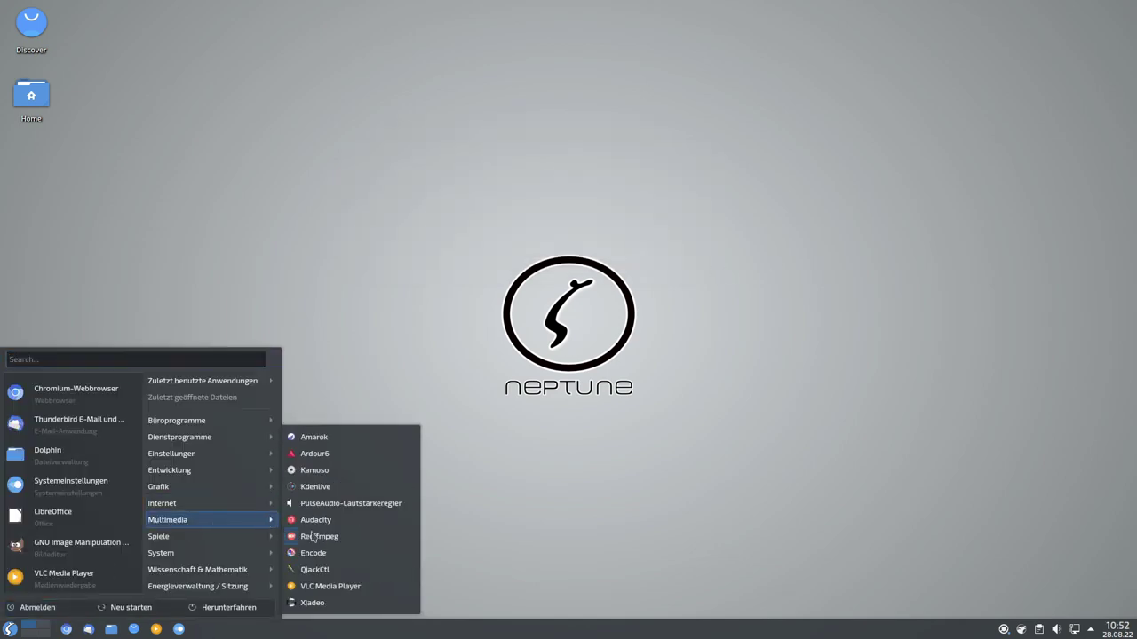
left_click(309, 604)
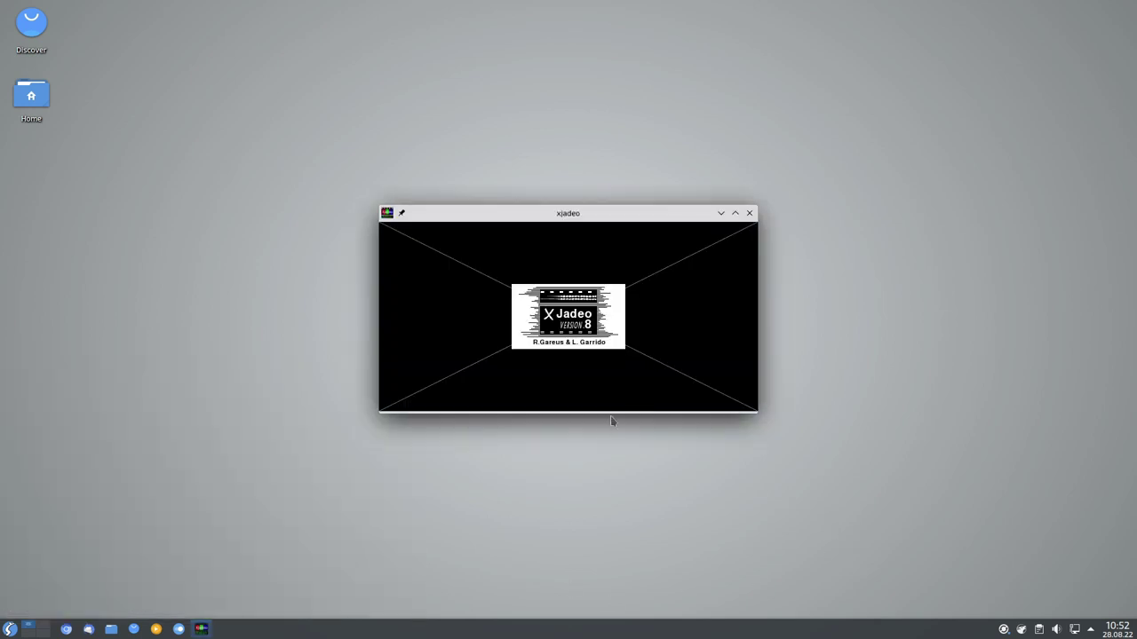
right_click(594, 367)
mouse_move(636, 396)
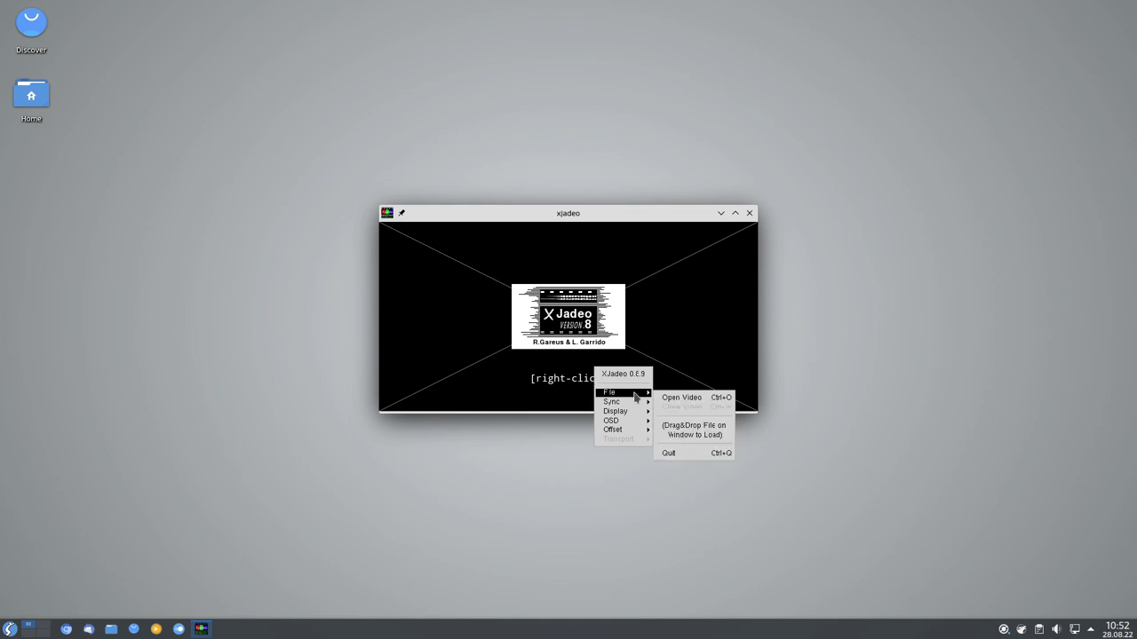
mouse_move(641, 430)
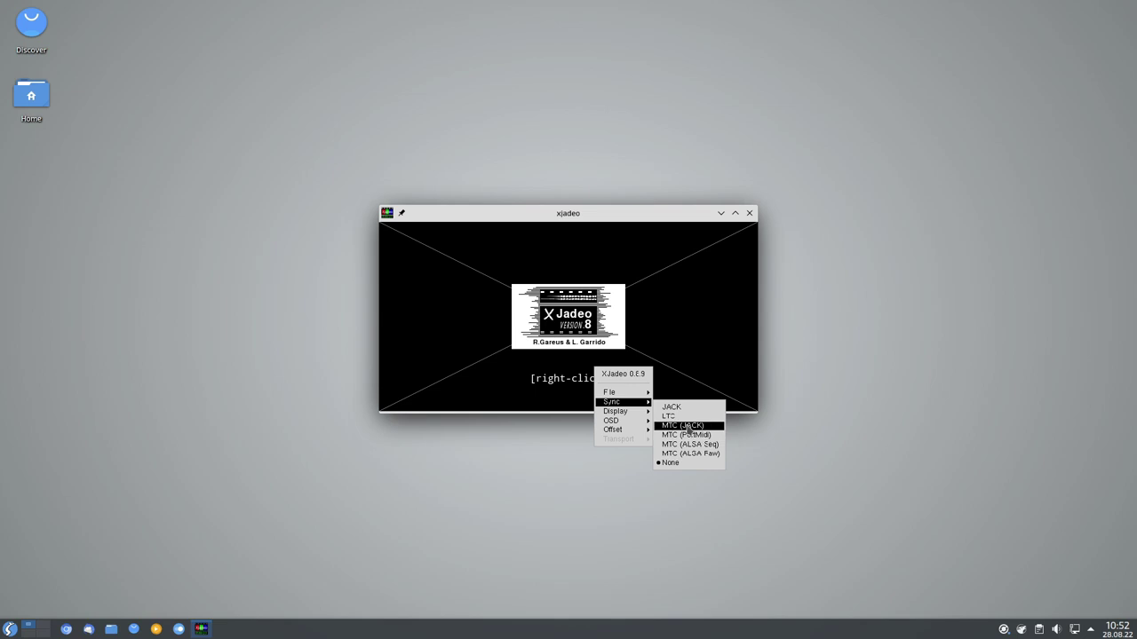
left_click(623, 284)
Move and enlarge the Xjadeo window toward the top left, recheck its menu, then close it.
left_click_drag(570, 214, 498, 109)
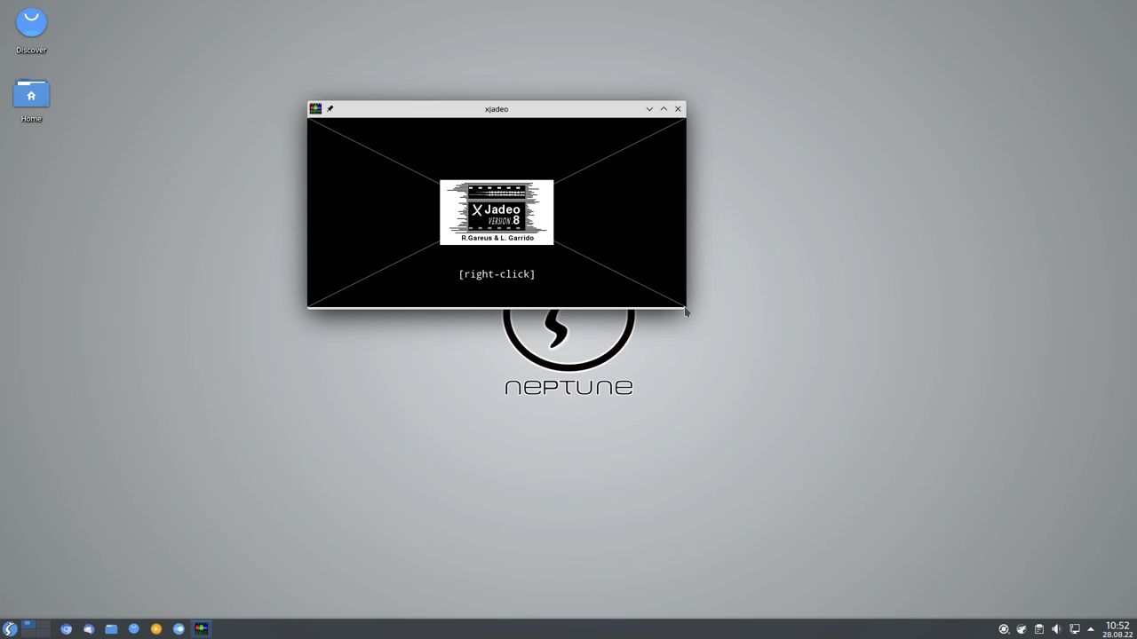
left_click_drag(686, 309, 810, 470)
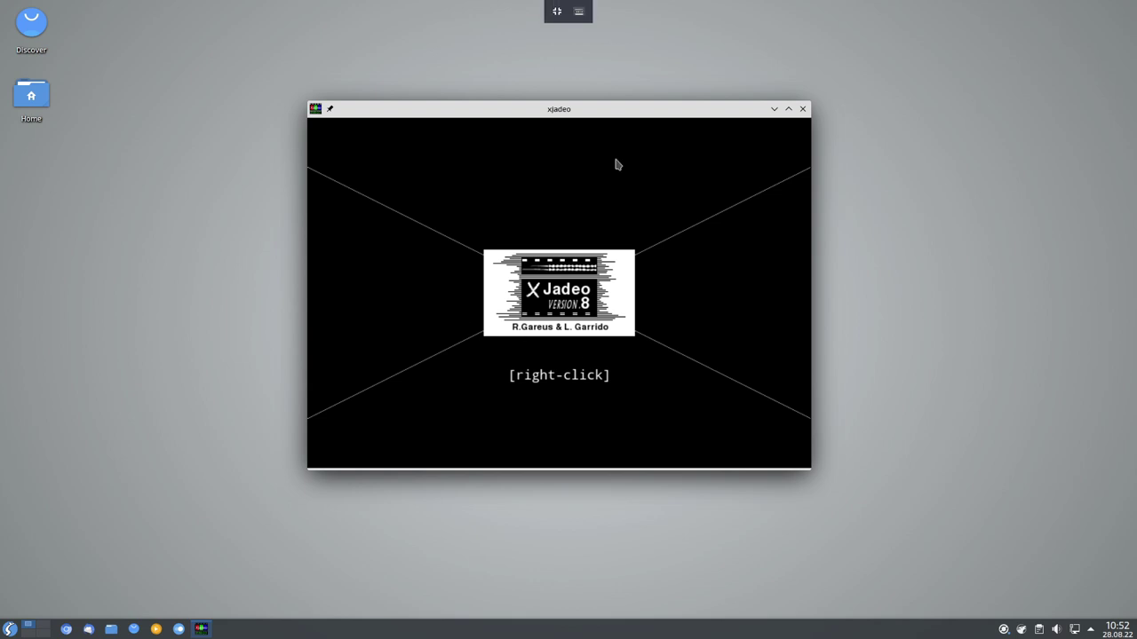
left_click_drag(603, 117, 388, 67)
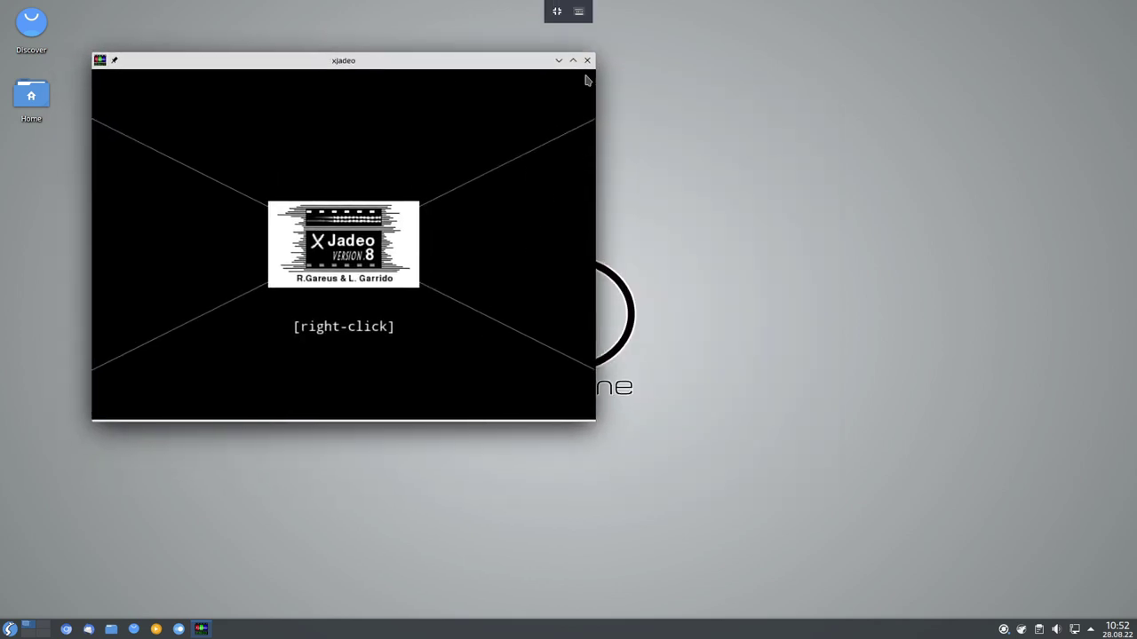
right_click(432, 258)
mouse_move(481, 304)
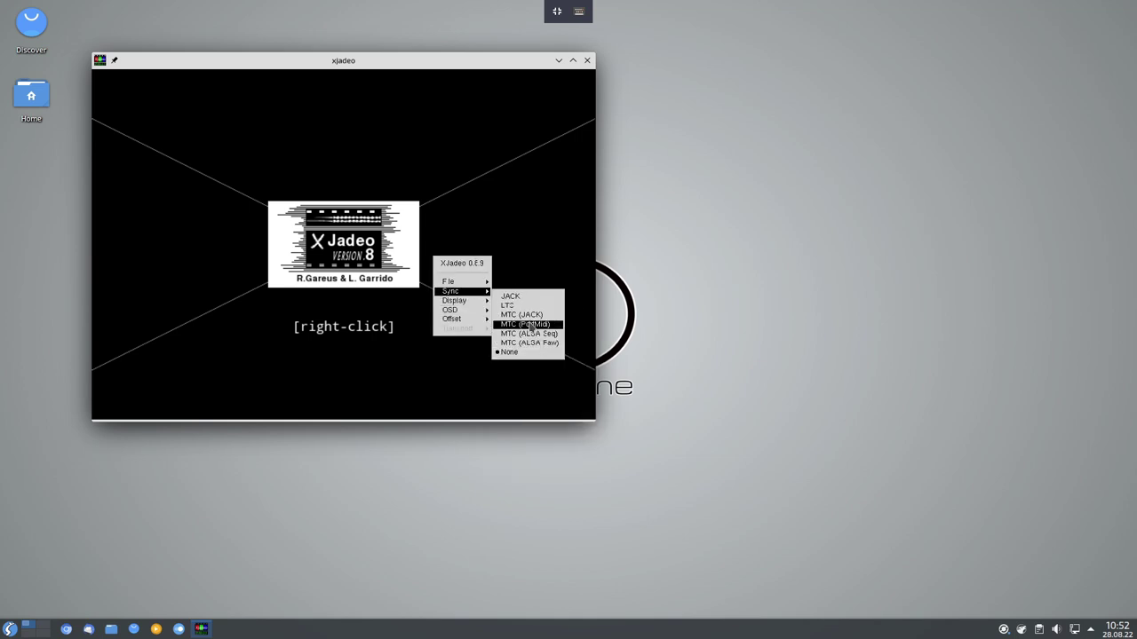
left_click(475, 226)
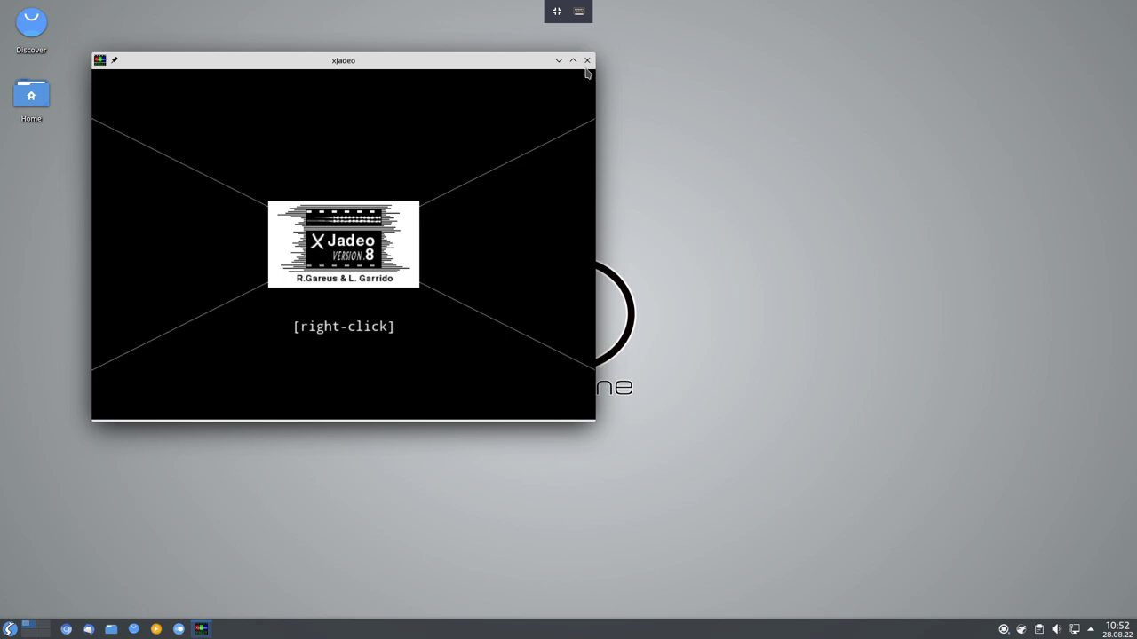
left_click(587, 60)
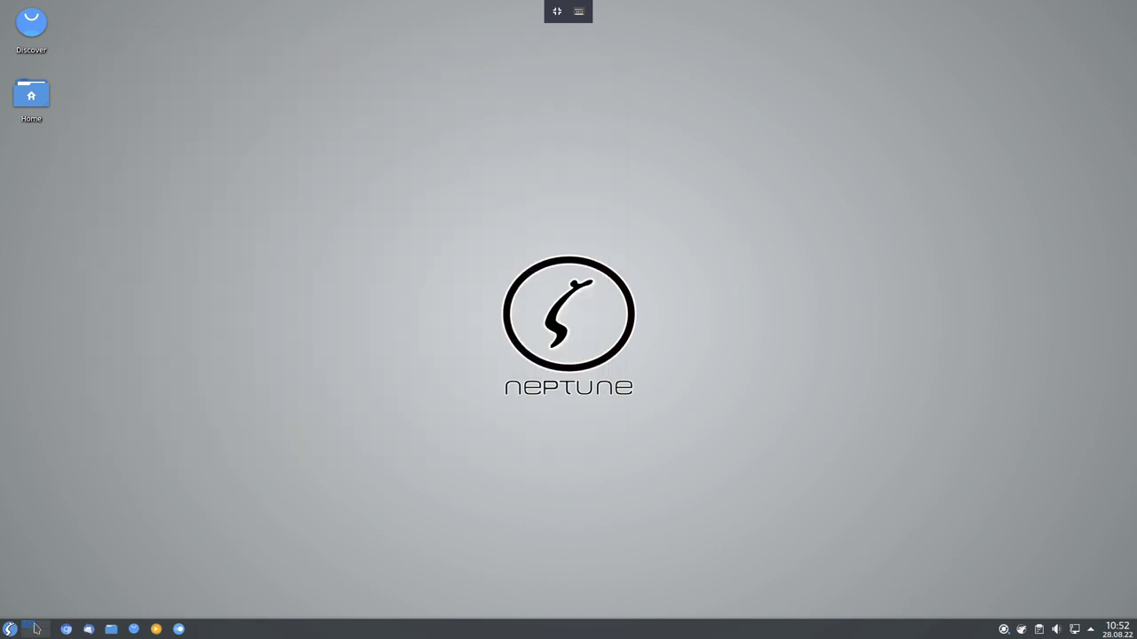
Browse the Grafik, Spiele and System menus, then open and close the gmrun dialog.
left_click(17, 632)
mouse_move(233, 487)
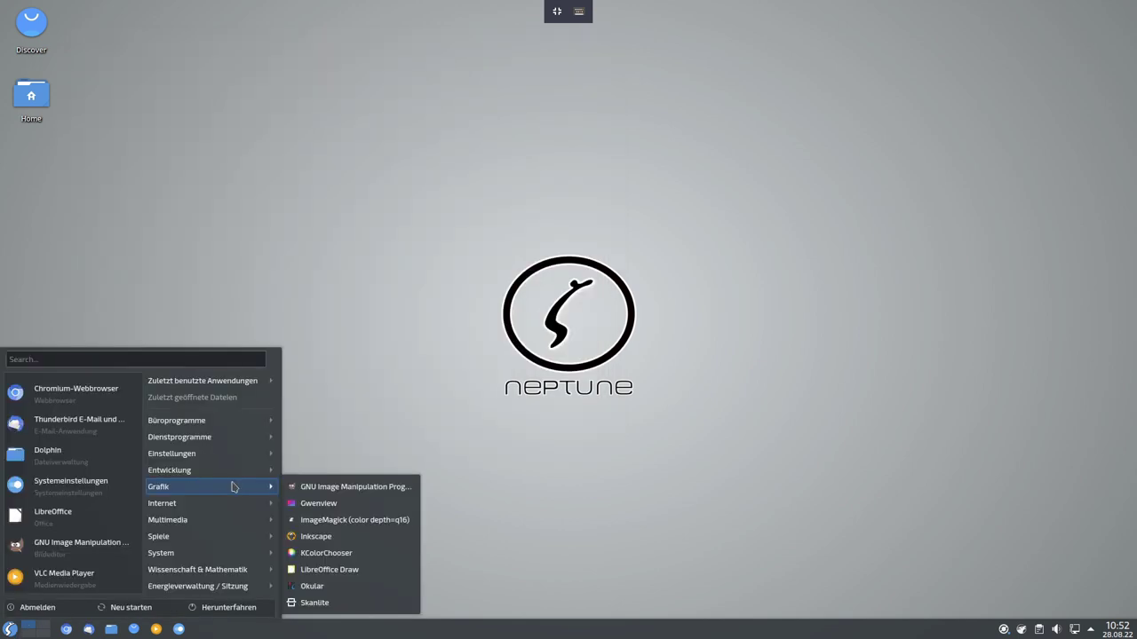
mouse_move(214, 510)
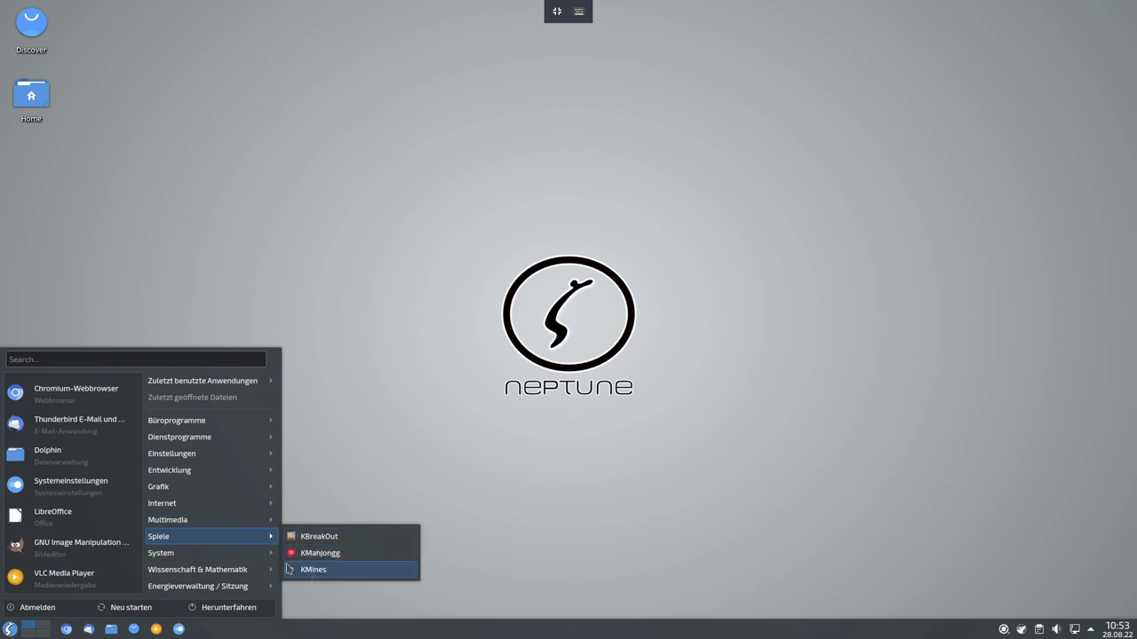
mouse_move(246, 559)
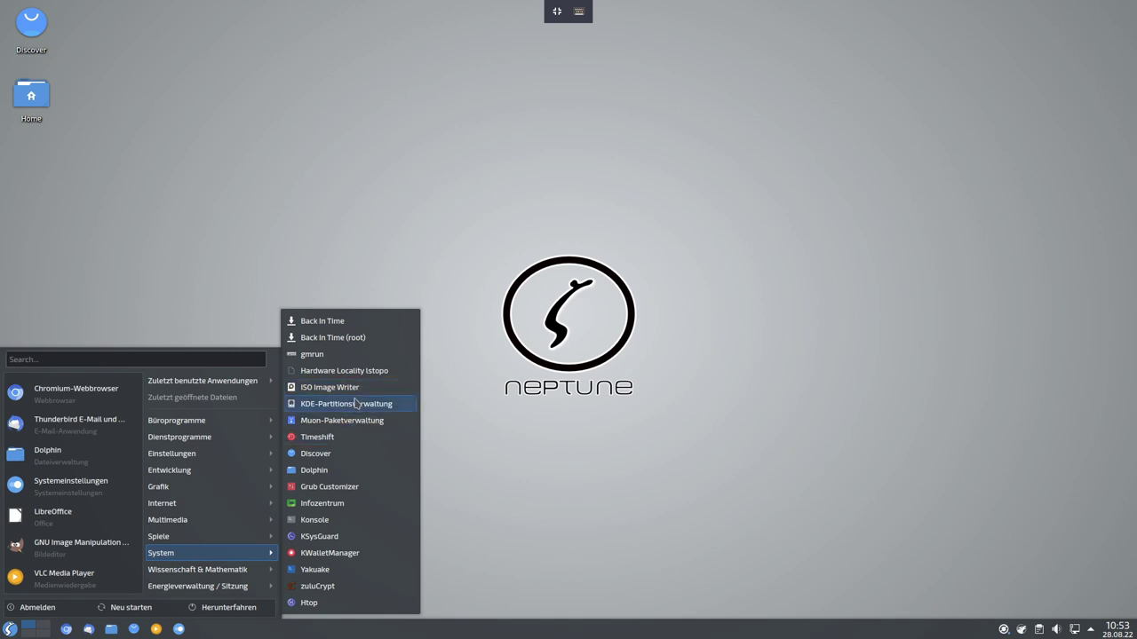
left_click(313, 355)
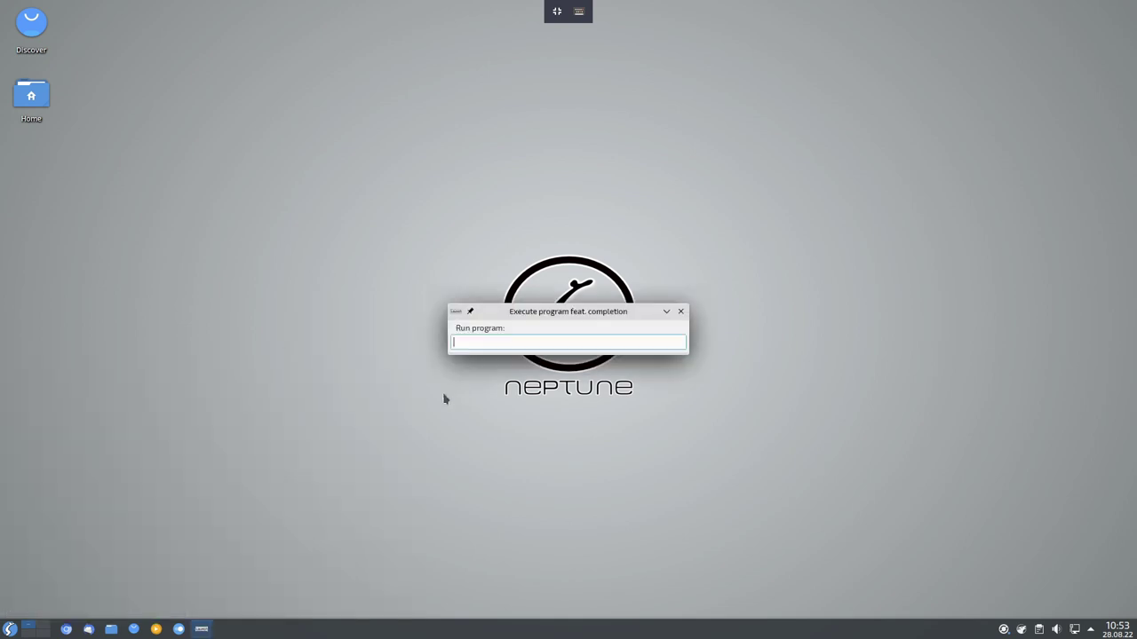
left_click(682, 314)
Launch Muon-Paketverwaltung from the System menu.
left_click(12, 630)
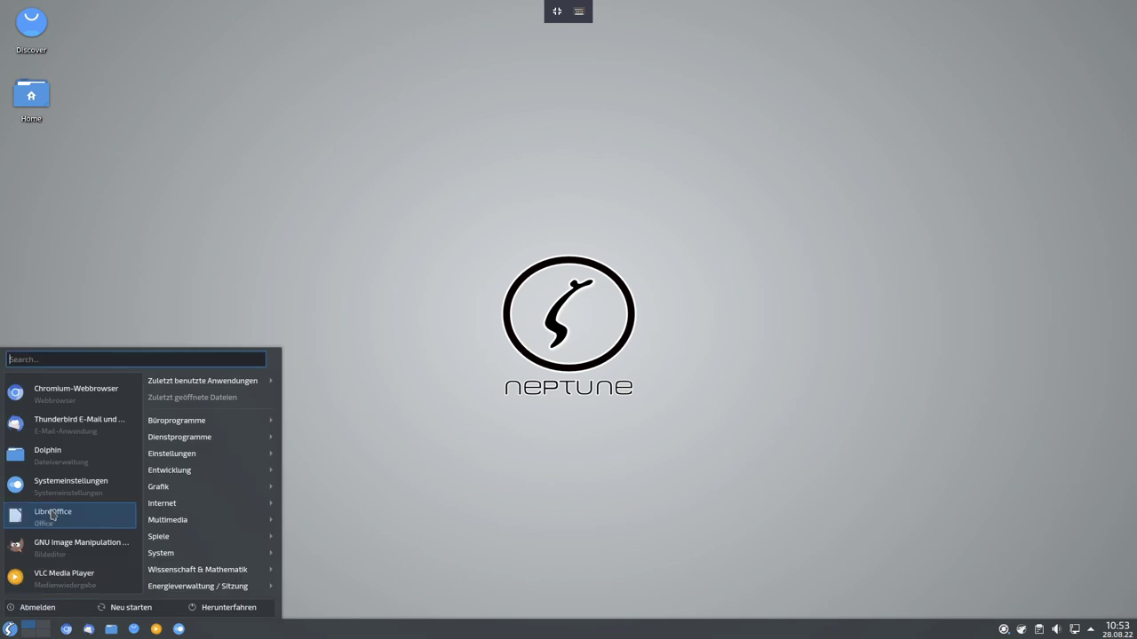
mouse_move(240, 519)
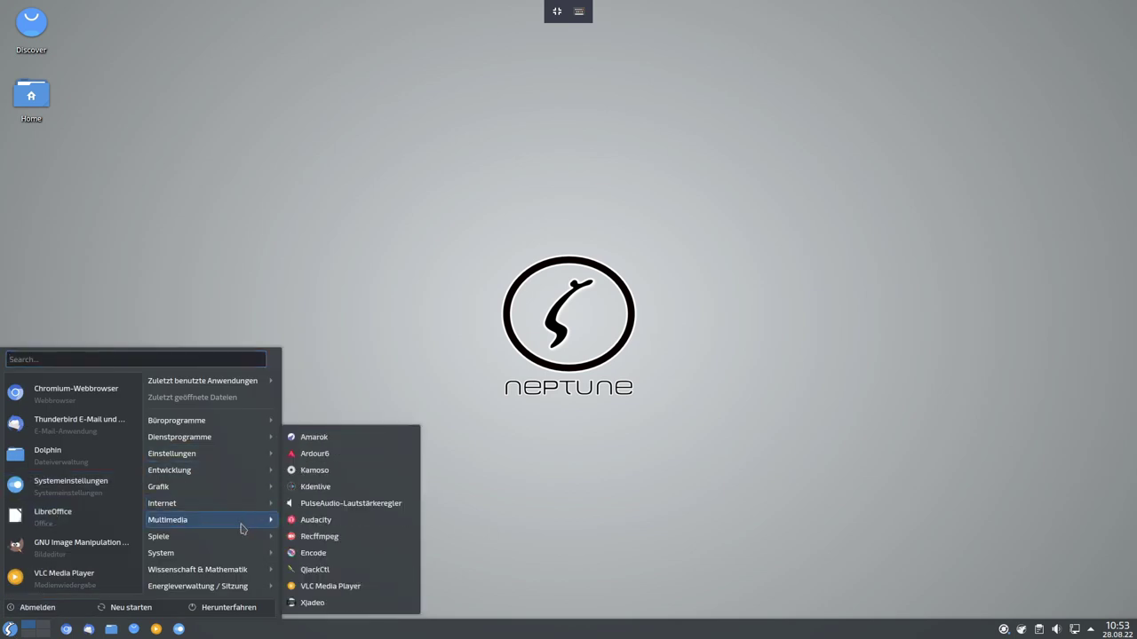
mouse_move(244, 552)
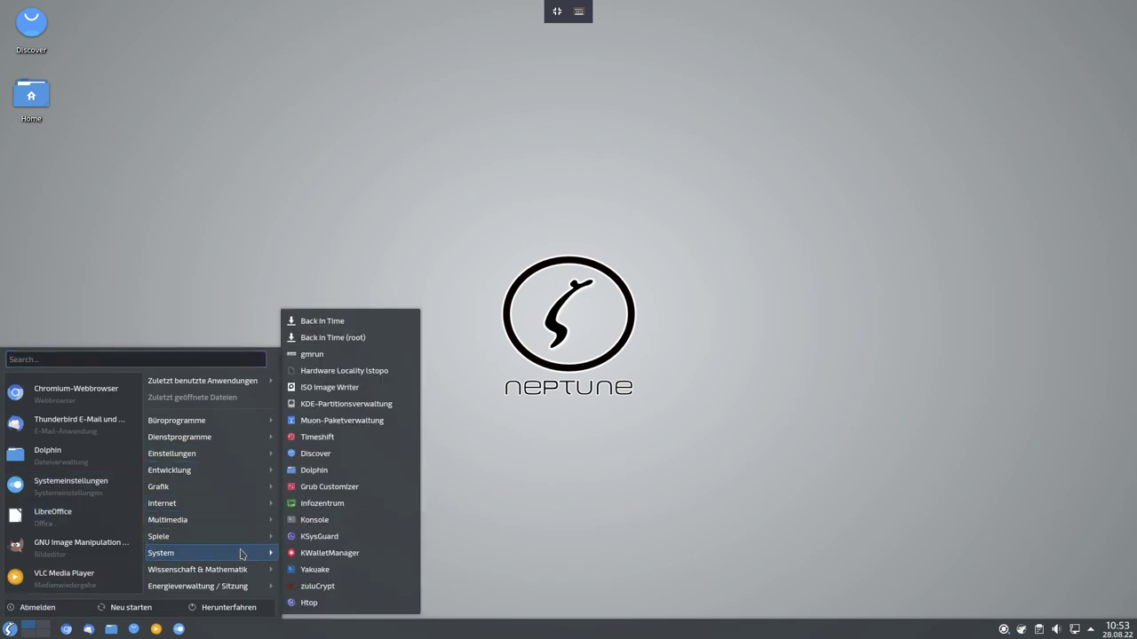
left_click(340, 421)
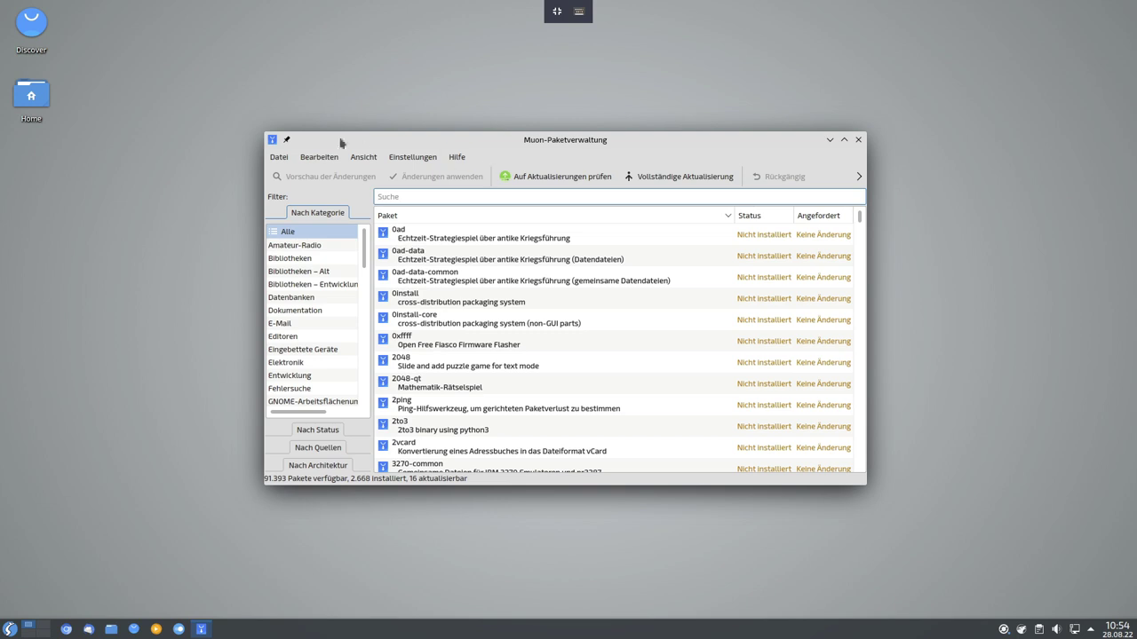
Shift the Muon window slightly left, then close it.
left_click_drag(546, 142, 506, 132)
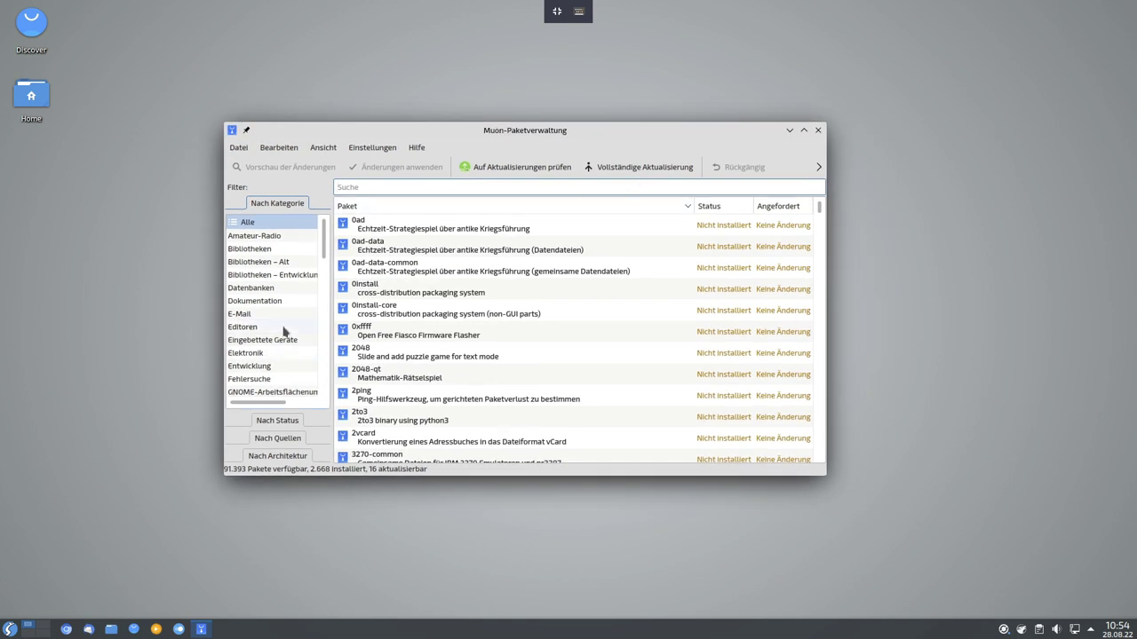
left_click(817, 130)
Launch Timeshift and authenticate with the administrator password.
left_click(8, 628)
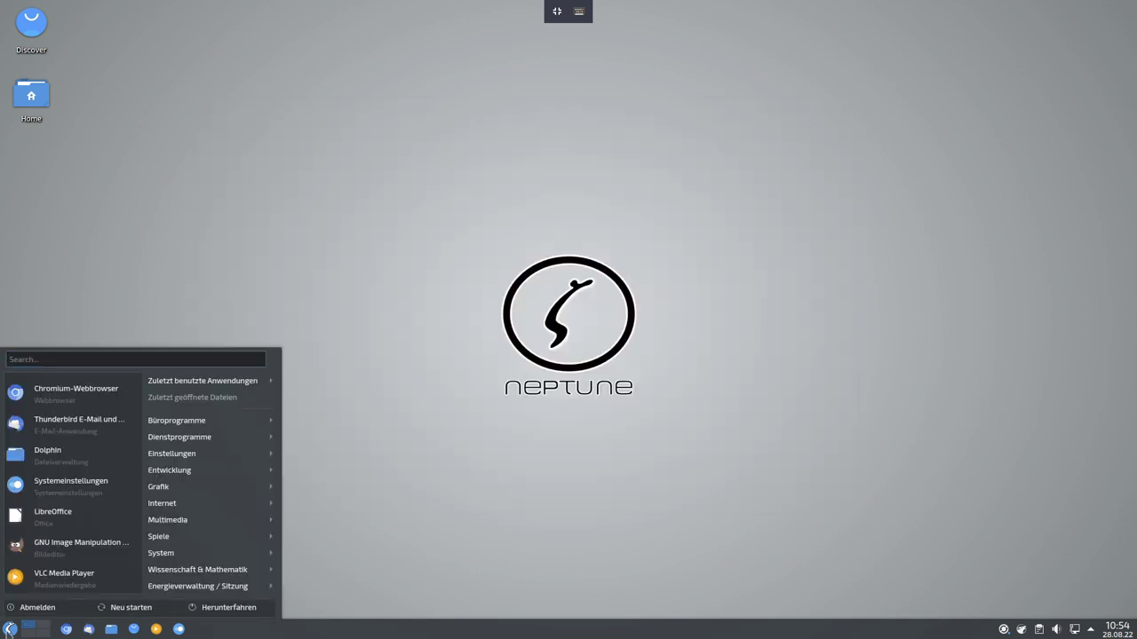
left_click(361, 384)
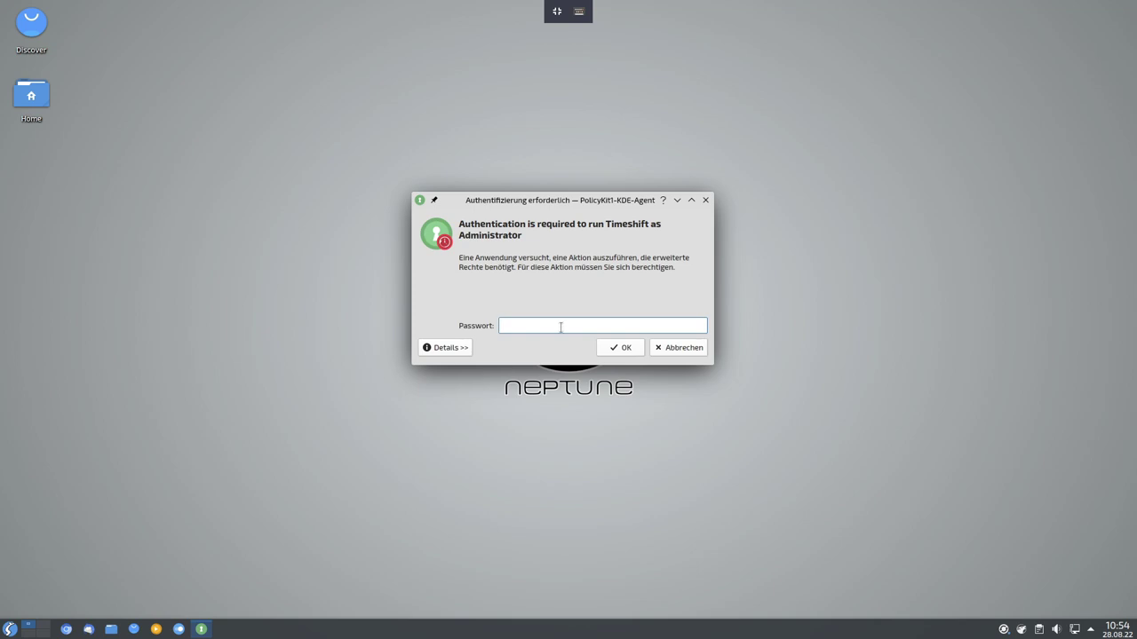
type("****")
key("Return")
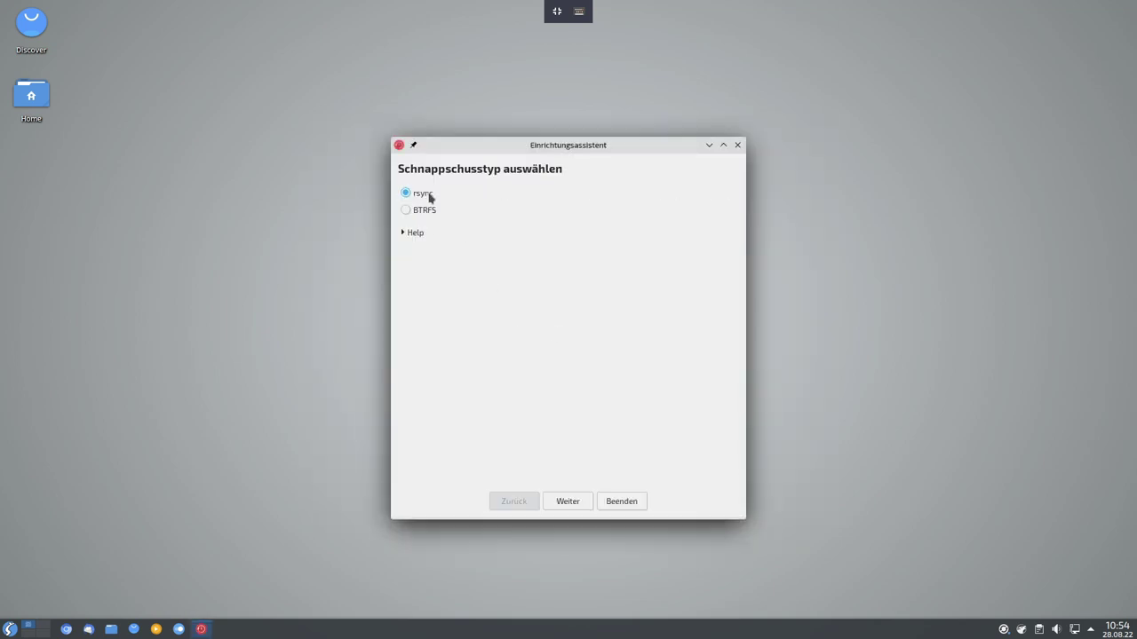
Finish the setup wizard with rsync snapshots on vda2 and a daily schedule.
left_click(578, 504)
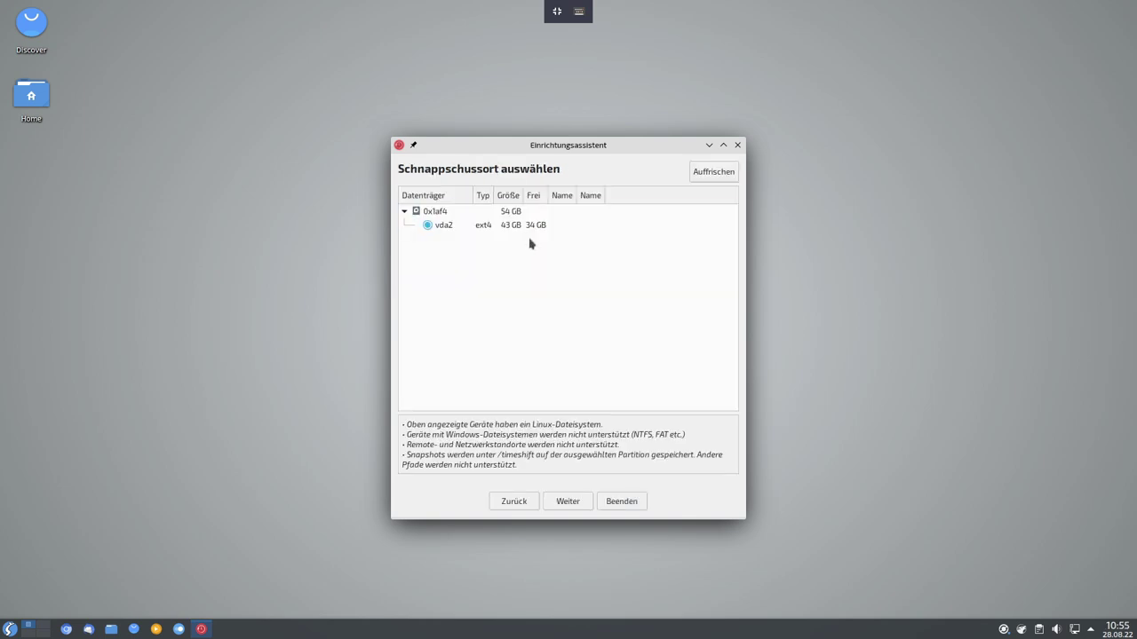
left_click(574, 508)
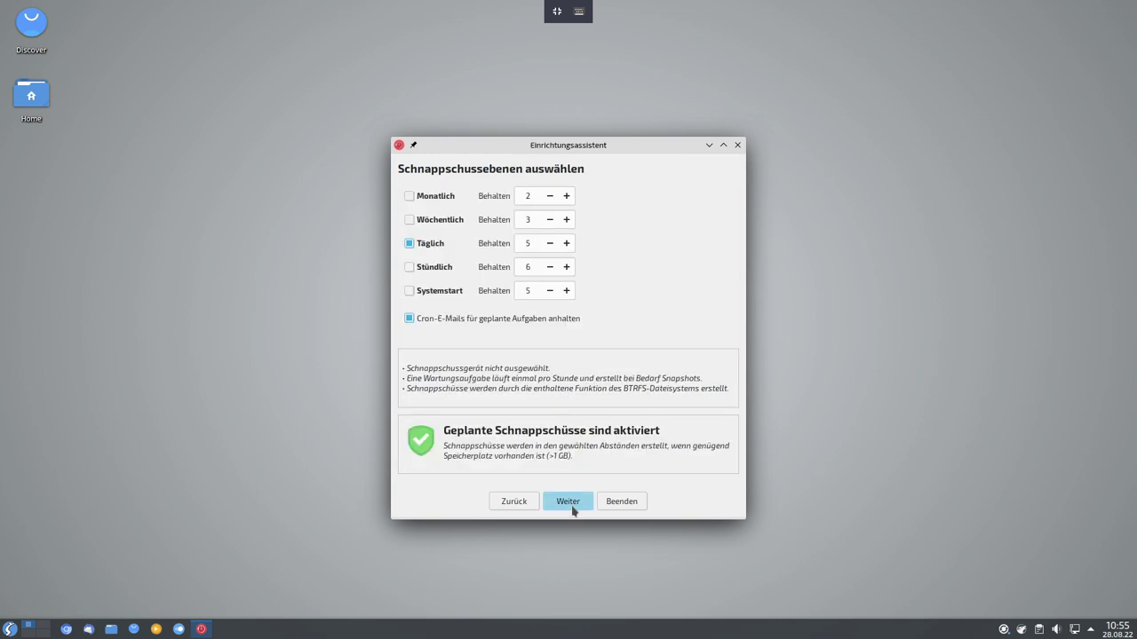
left_click(573, 508)
left_click(574, 508)
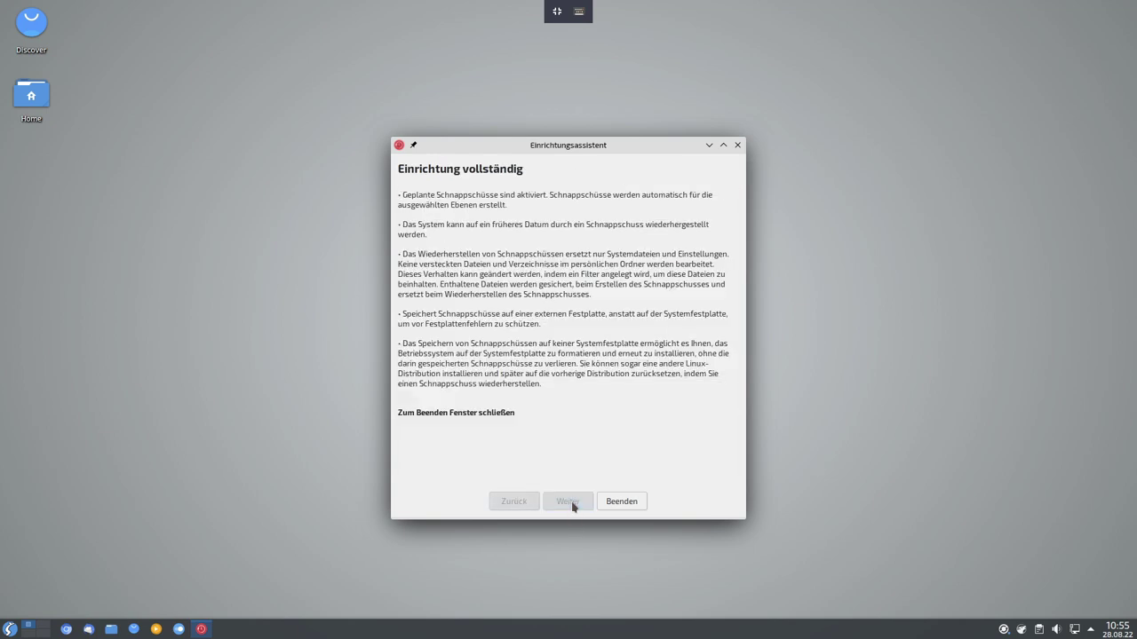
left_click(619, 501)
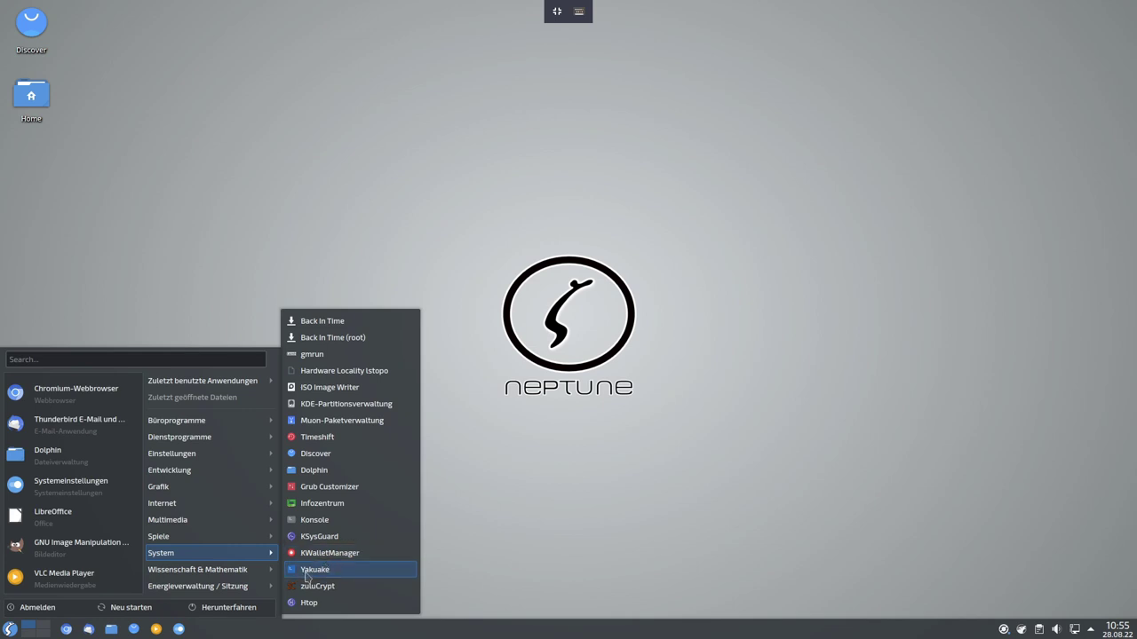
Launch Yakuake, accept the default F12 shortcut, and toggle the terminal with F12.
left_click(306, 573)
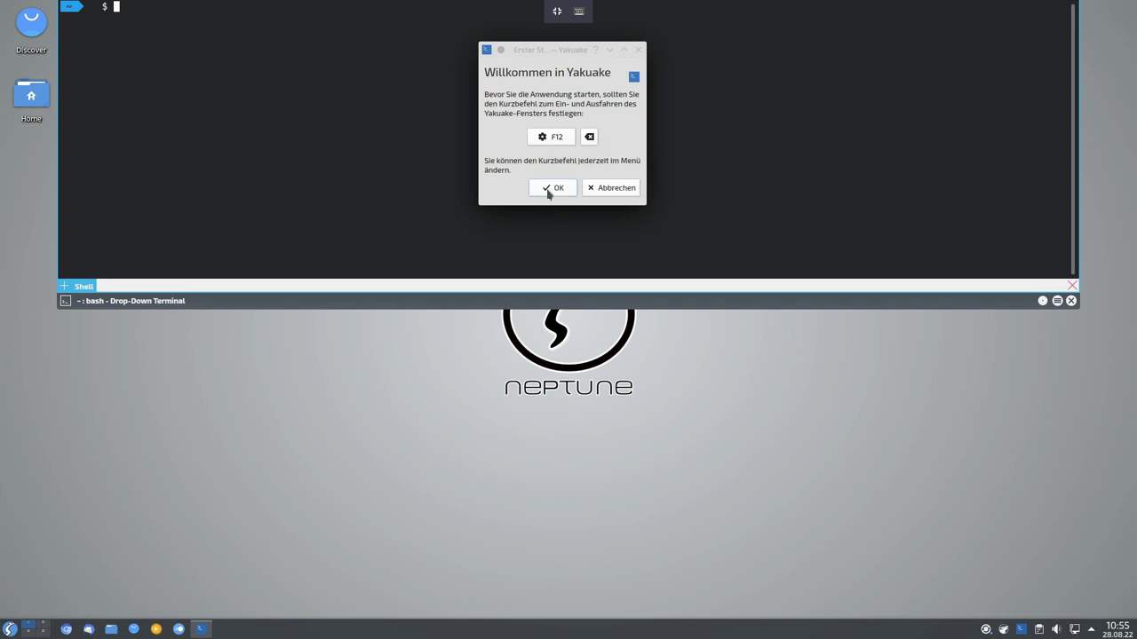
left_click(548, 190)
left_click(1071, 301)
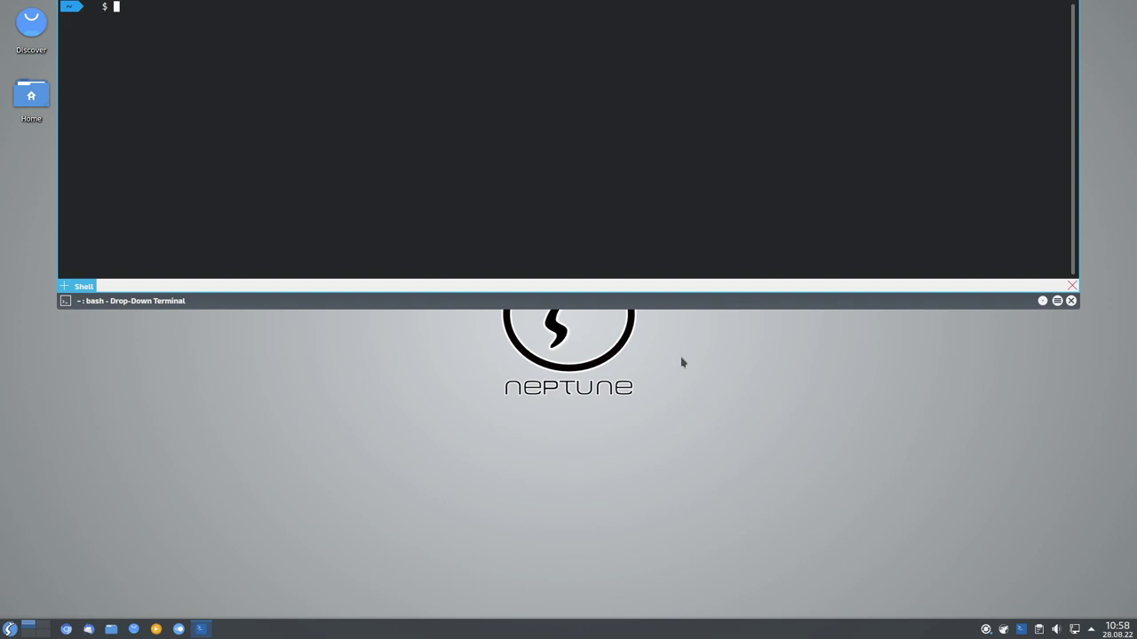
key("F12")
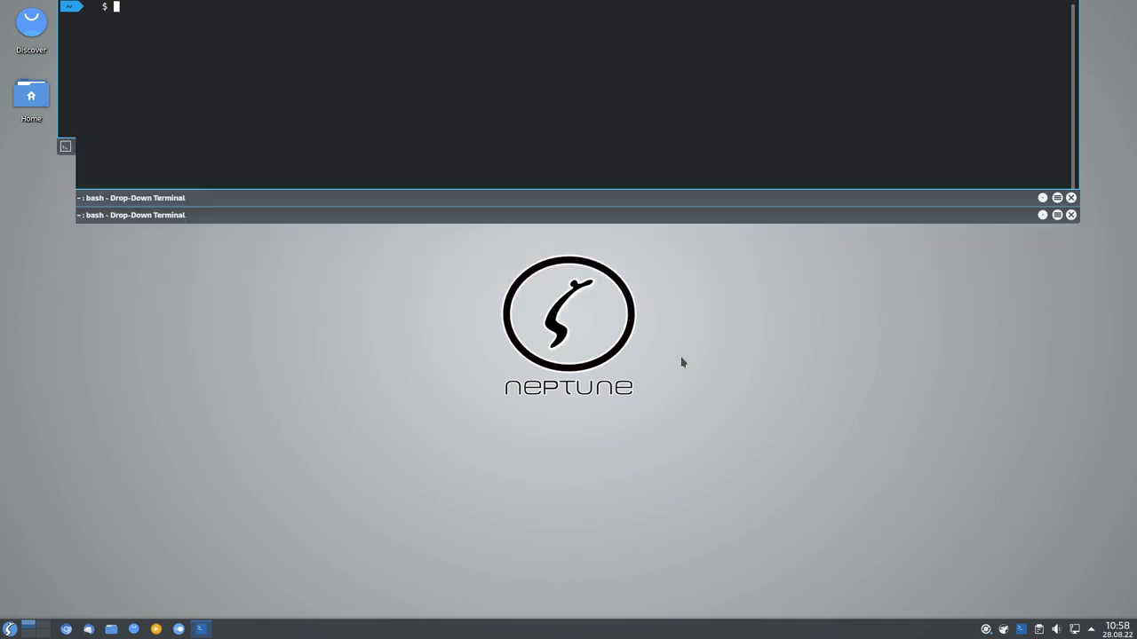
key("F12")
key("F12")
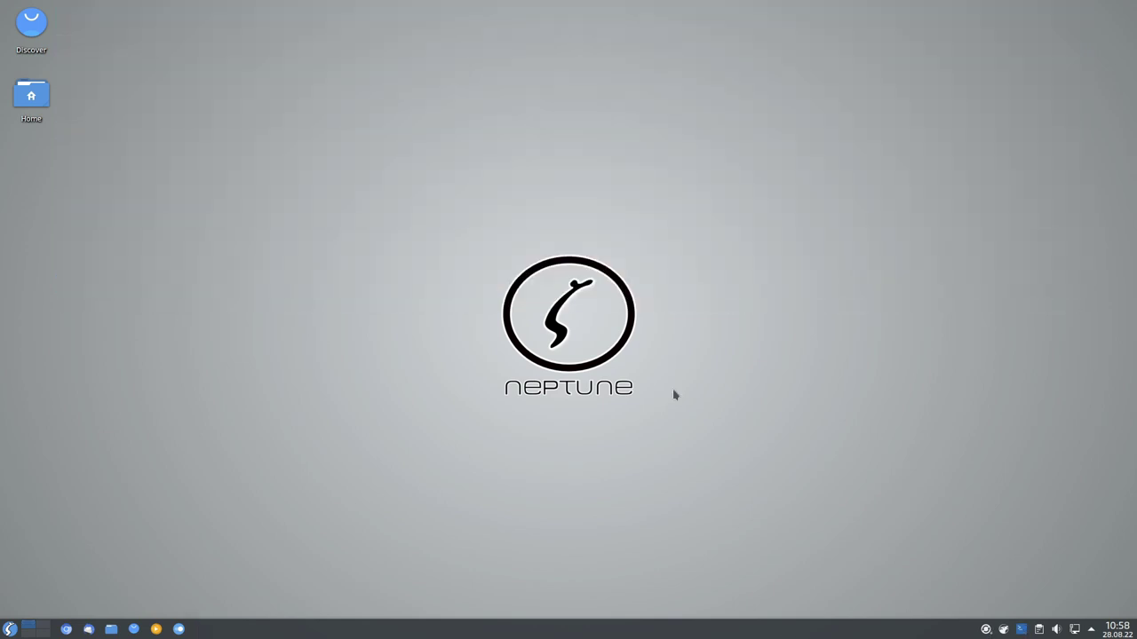
key("F12")
key("F12")
key("F12")
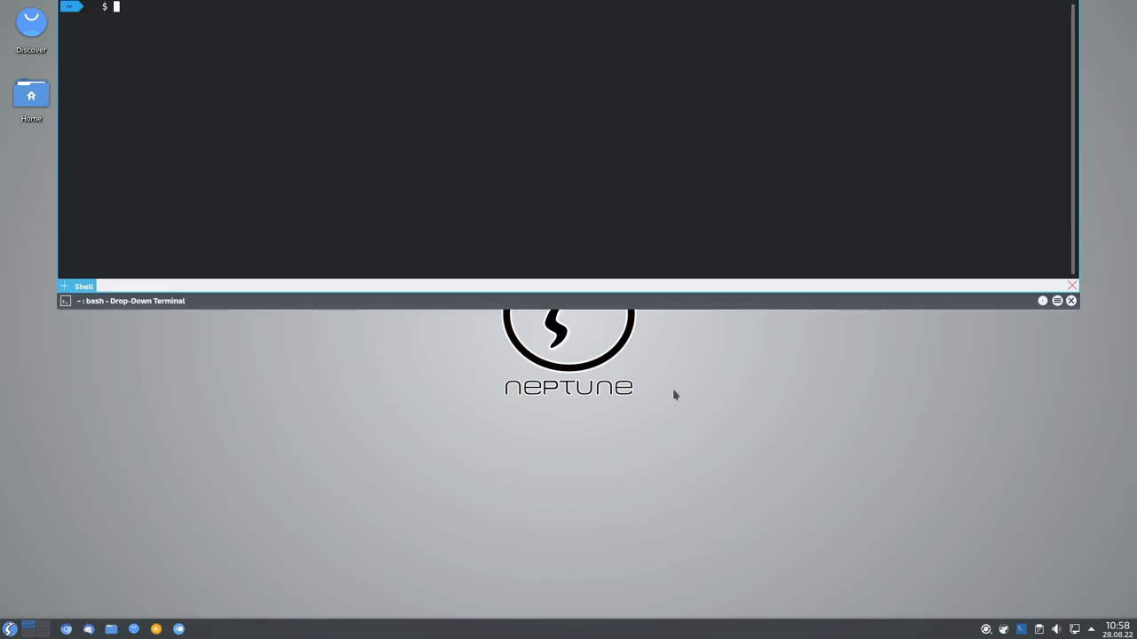
key("F12")
left_click(9, 628)
mouse_move(161, 552)
left_click(309, 603)
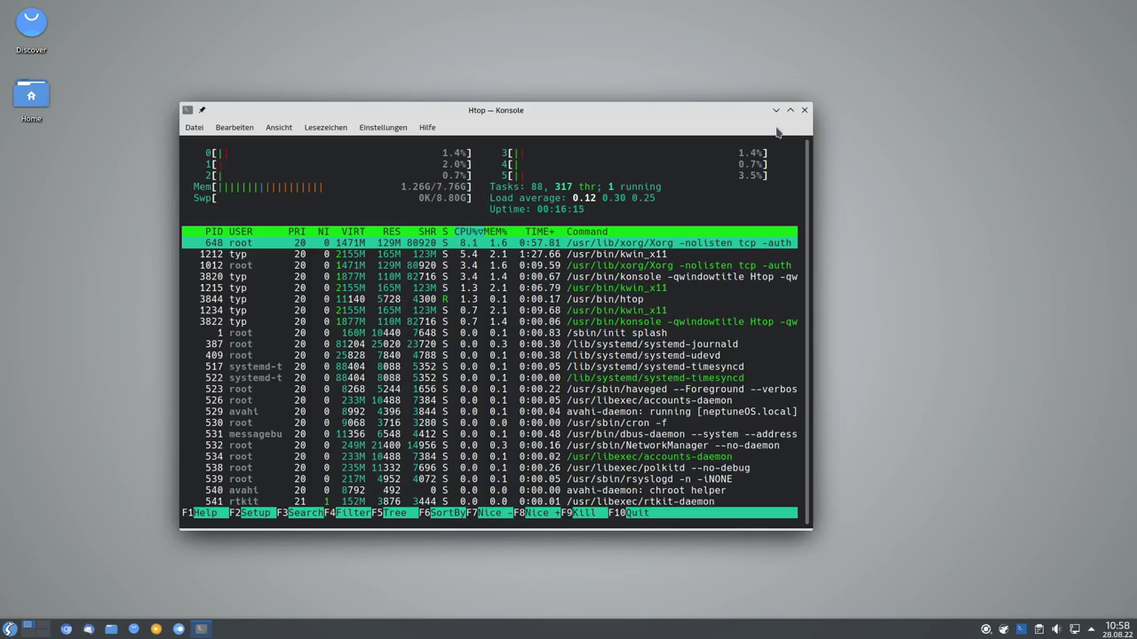
left_click(804, 110)
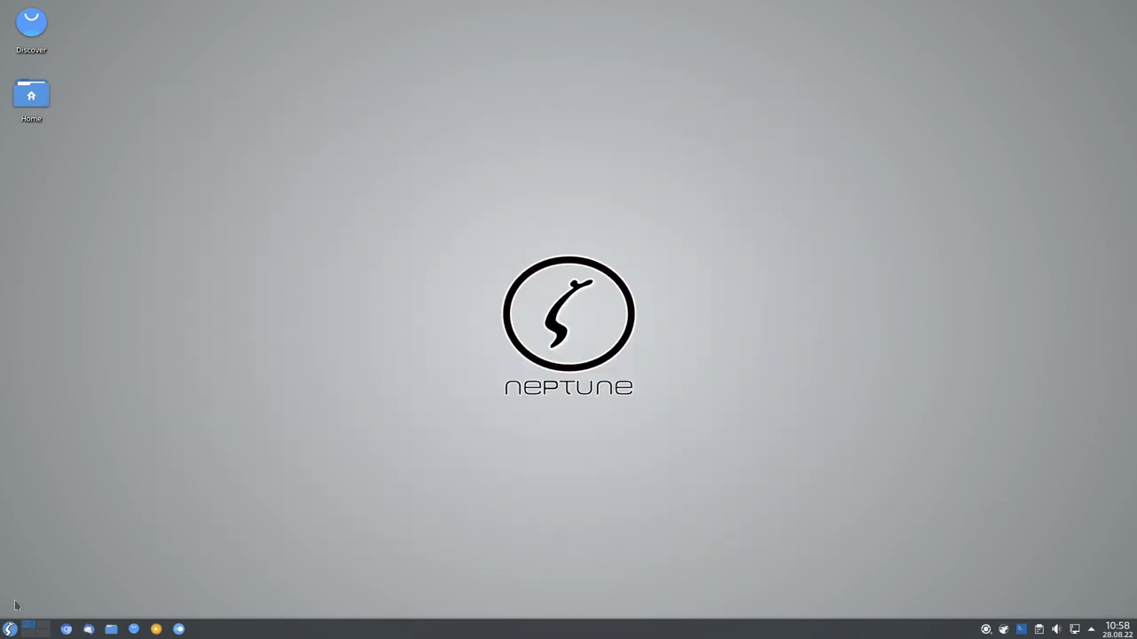
Start a new Konsole terminal with Ctrl+Alt+T.
left_click(9, 629)
mouse_move(200, 559)
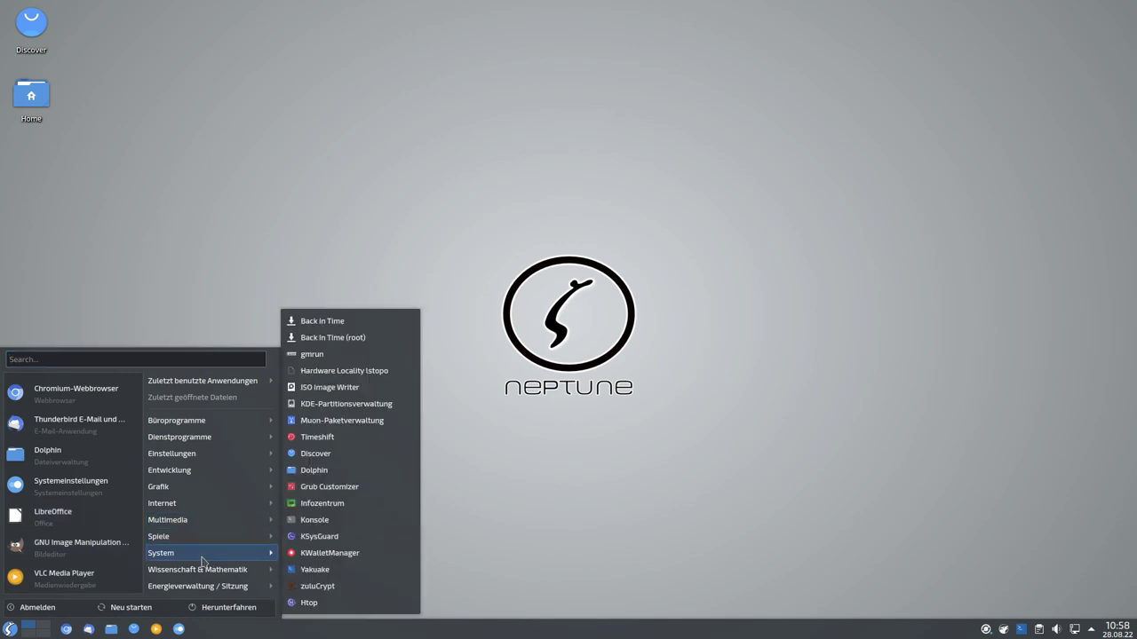
mouse_move(225, 577)
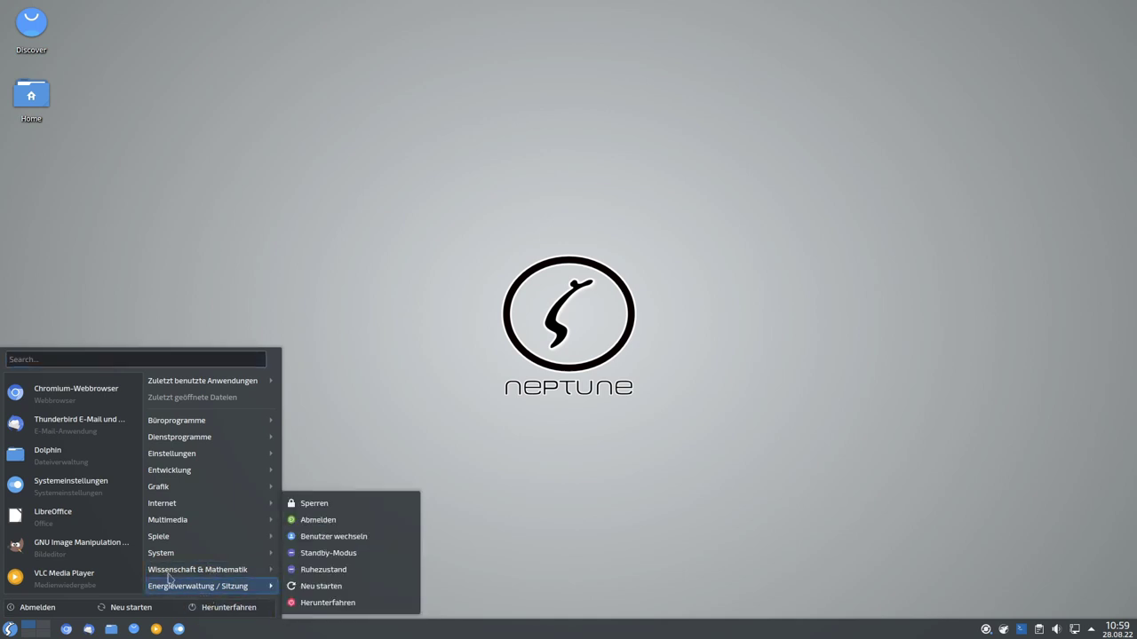
left_click(494, 353)
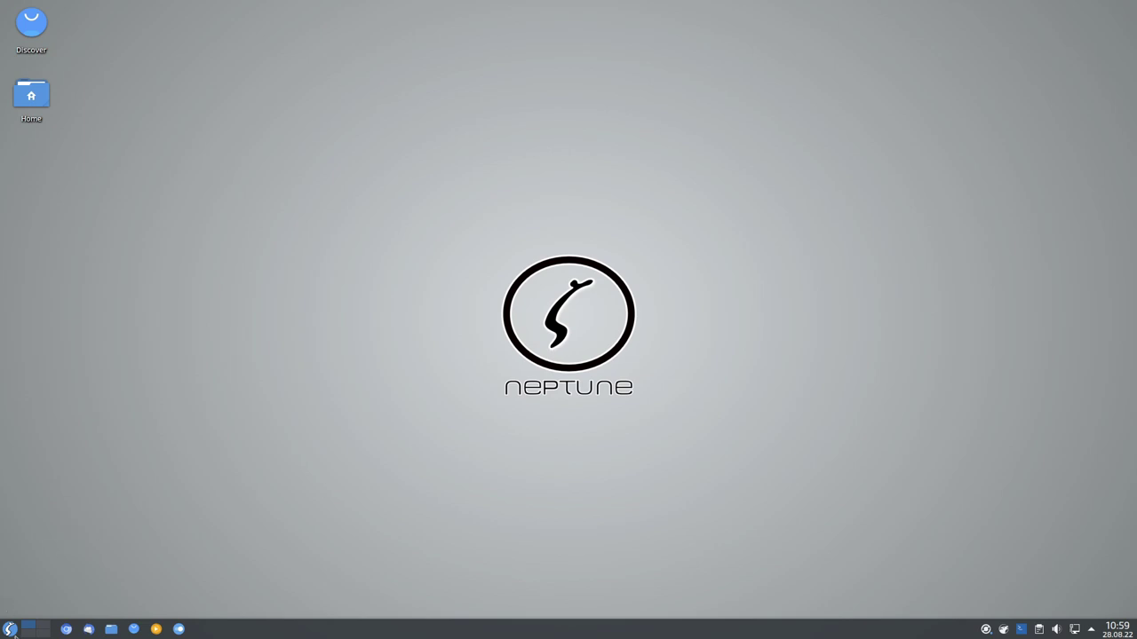
left_click(11, 629)
key("ctrl+alt+t")
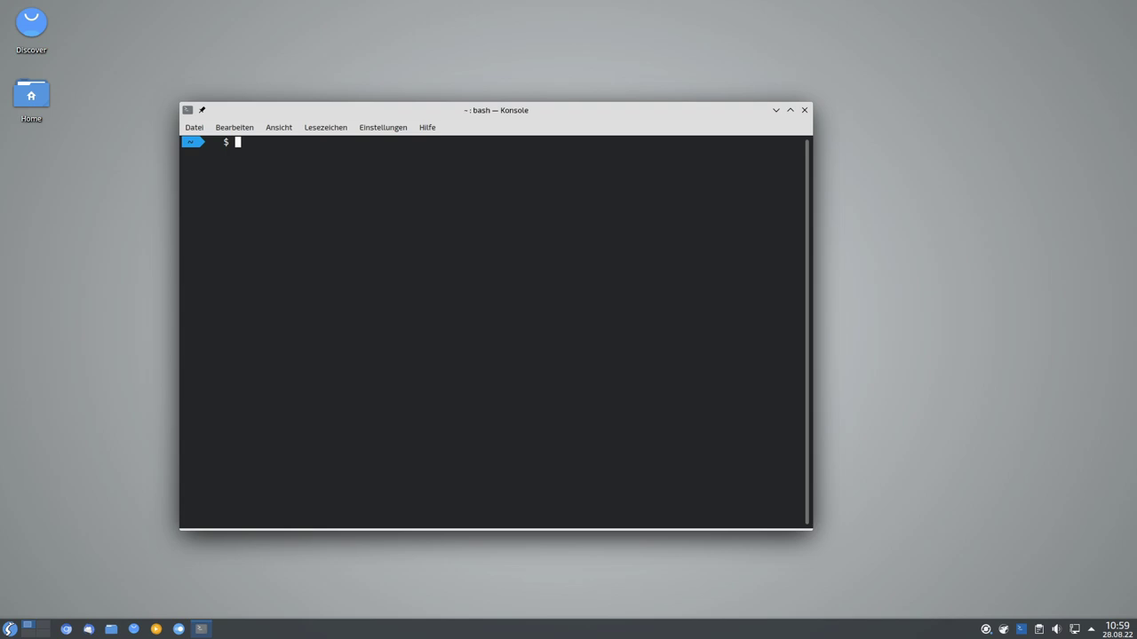
Run uname -a and highlight the kernel version and the 2022-06-14 build date.
type("uname -a")
key("Return")
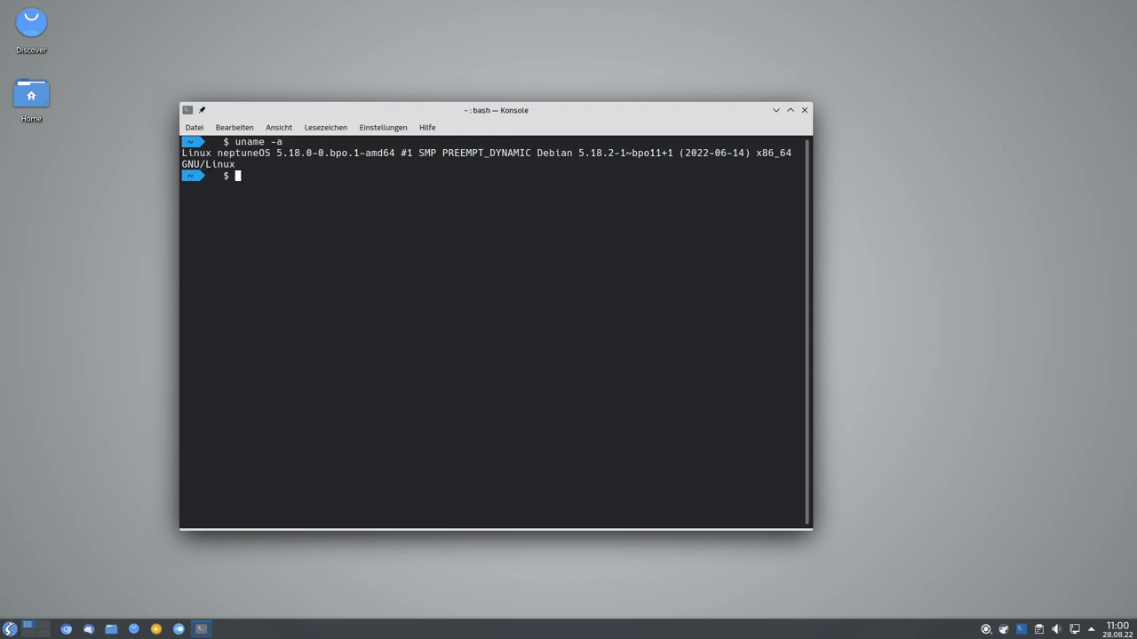
left_click_drag(277, 153, 327, 153)
left_click(327, 153)
left_click_drag(682, 153, 744, 152)
left_click(742, 153)
Clear the terminal screen with Ctrl+L and dismiss the stray selection.
key("ctrl+l")
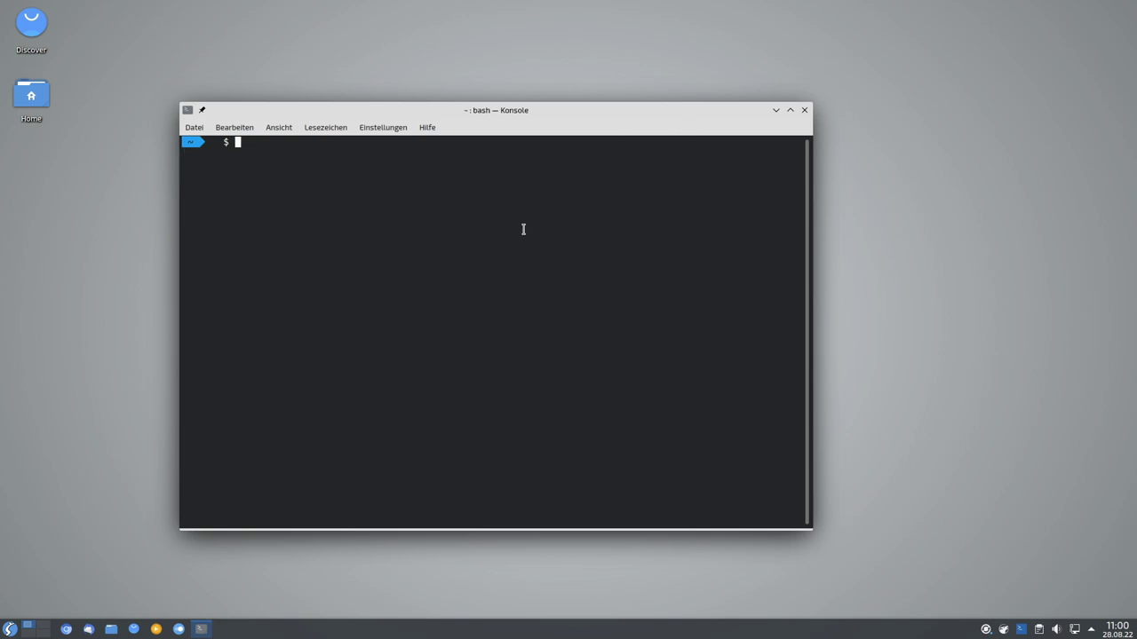
left_click_drag(525, 222, 522, 230)
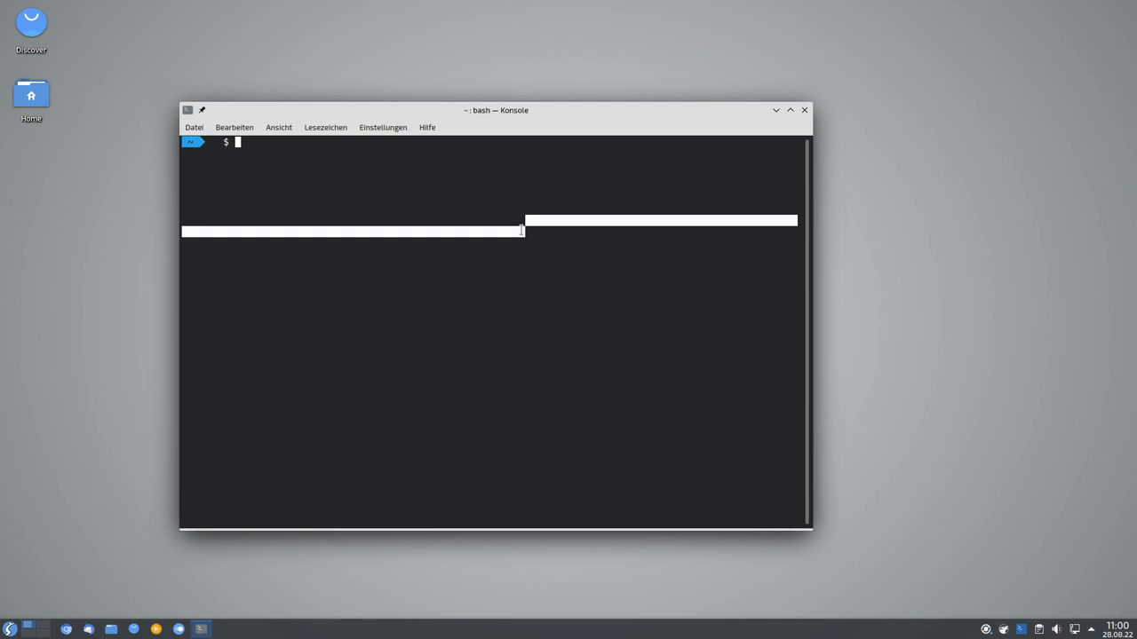
left_click(522, 230)
left_click(998, 538)
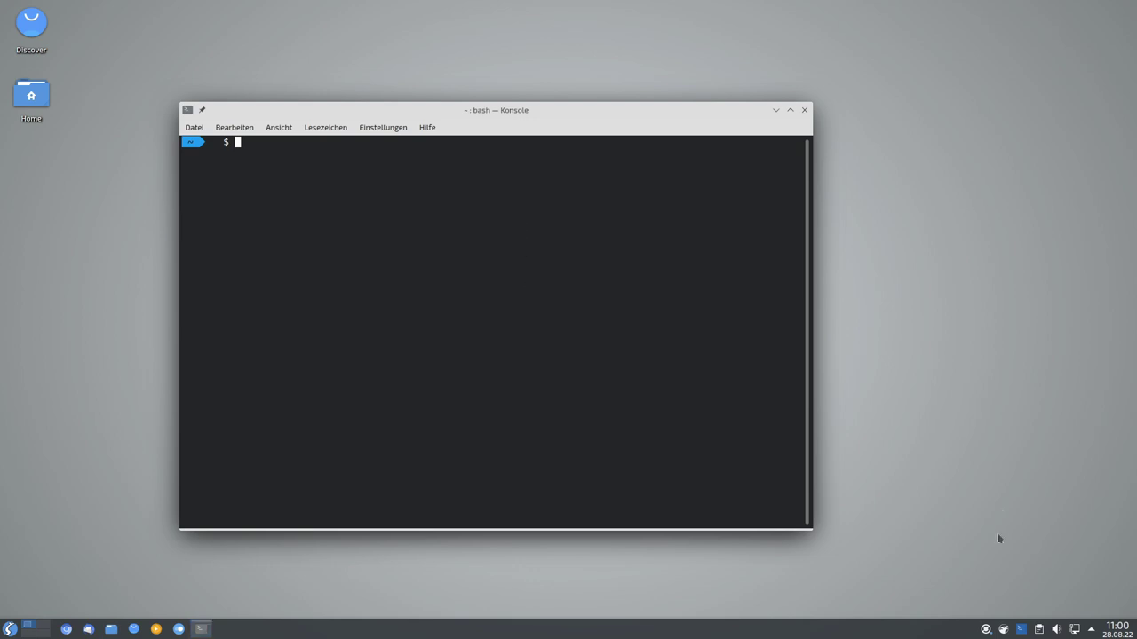
Open Discover's 18 pending updates from the tray and scroll through the package list.
left_click(988, 631)
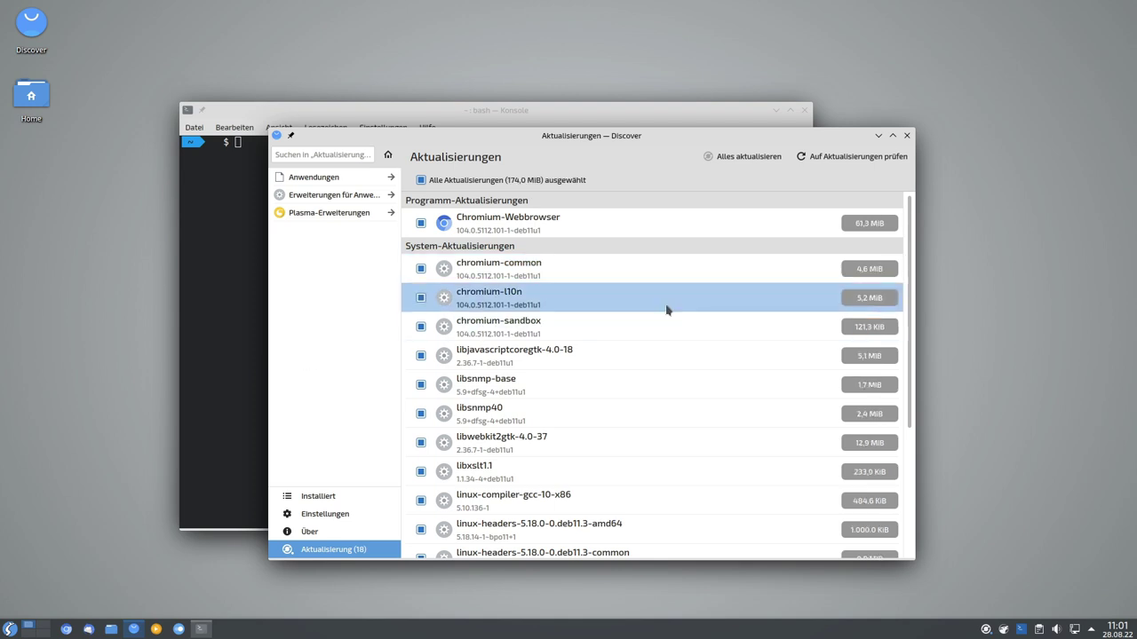
scroll(755, 300, "down", 2)
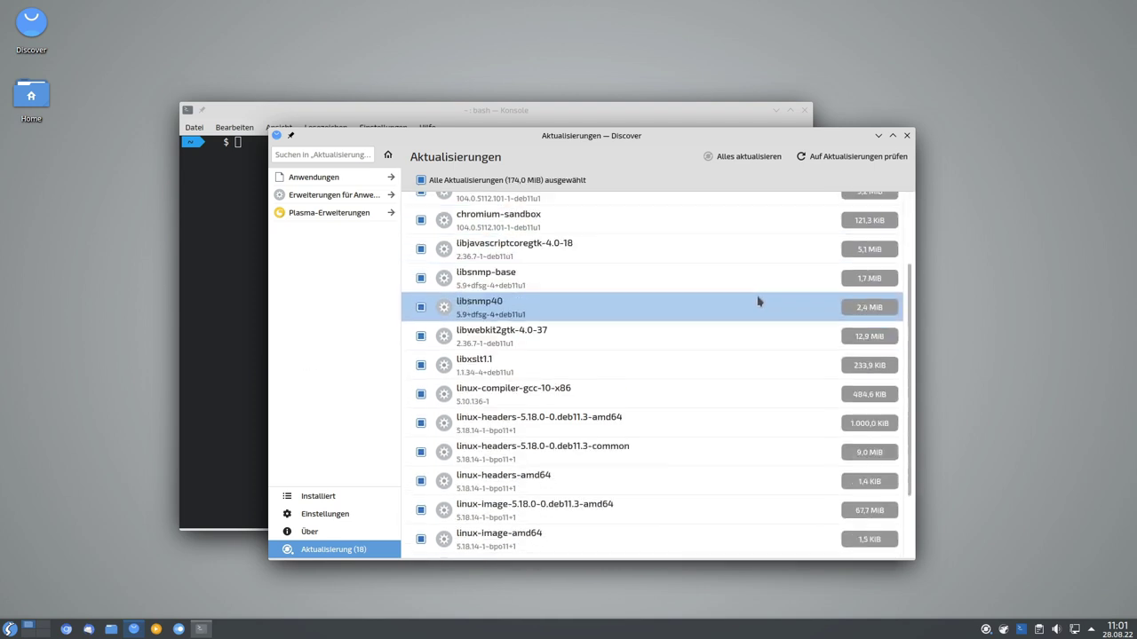
scroll(740, 319, "down", 1)
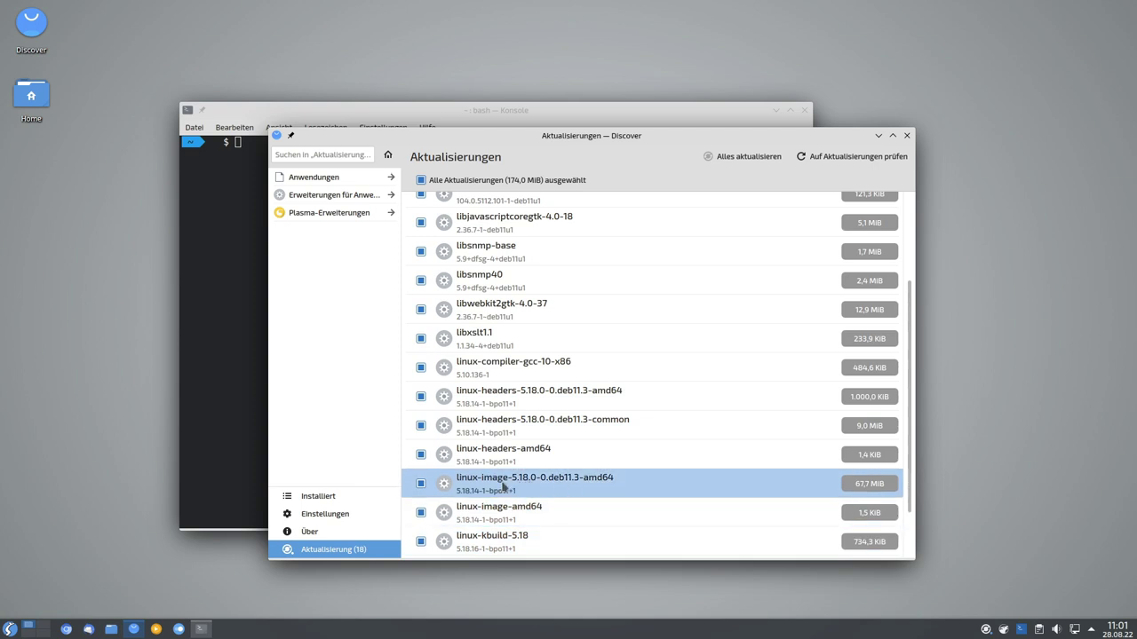
scroll(568, 491, "down", 1)
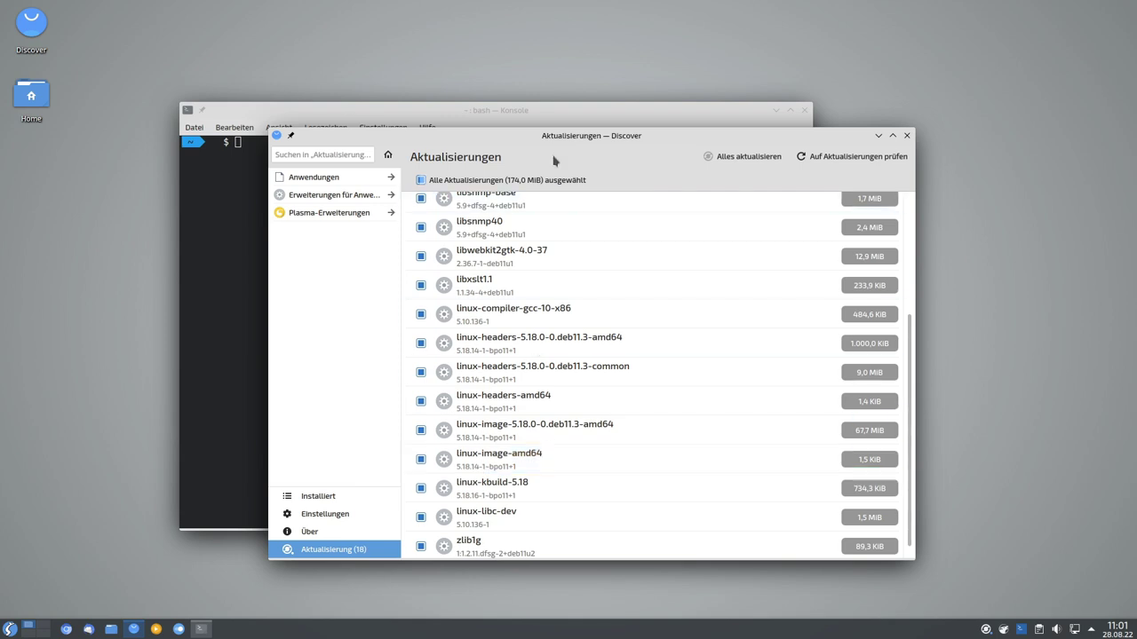
left_click_drag(592, 134, 560, 132)
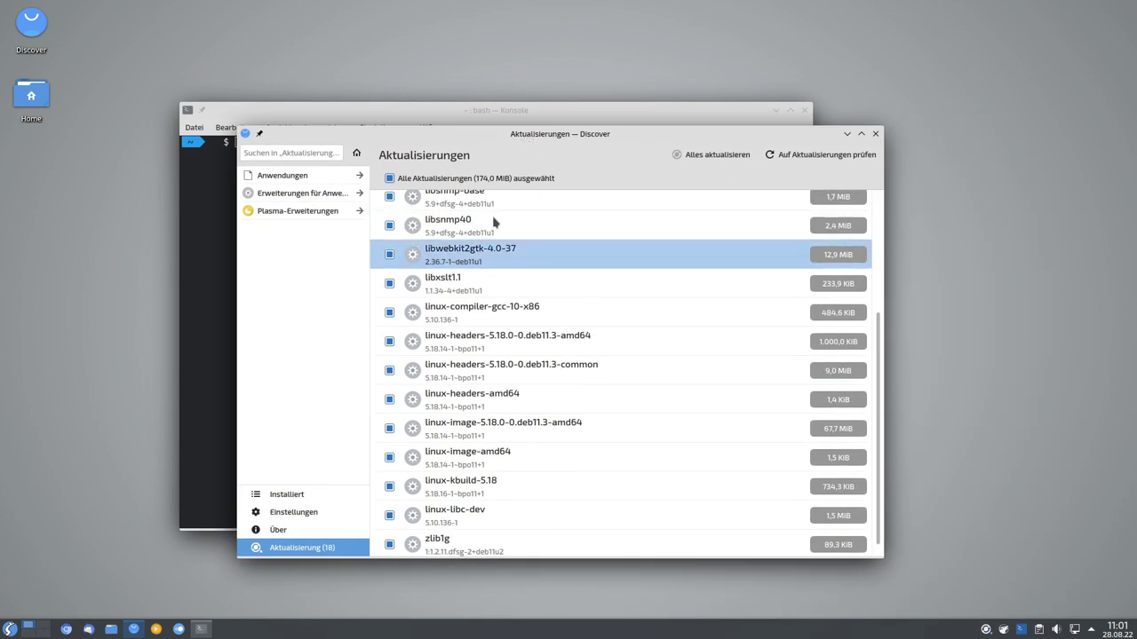
Close Discover, then run sudo apt update && sudo apt dist-upgrade in Konsole with the sudo password.
left_click(875, 133)
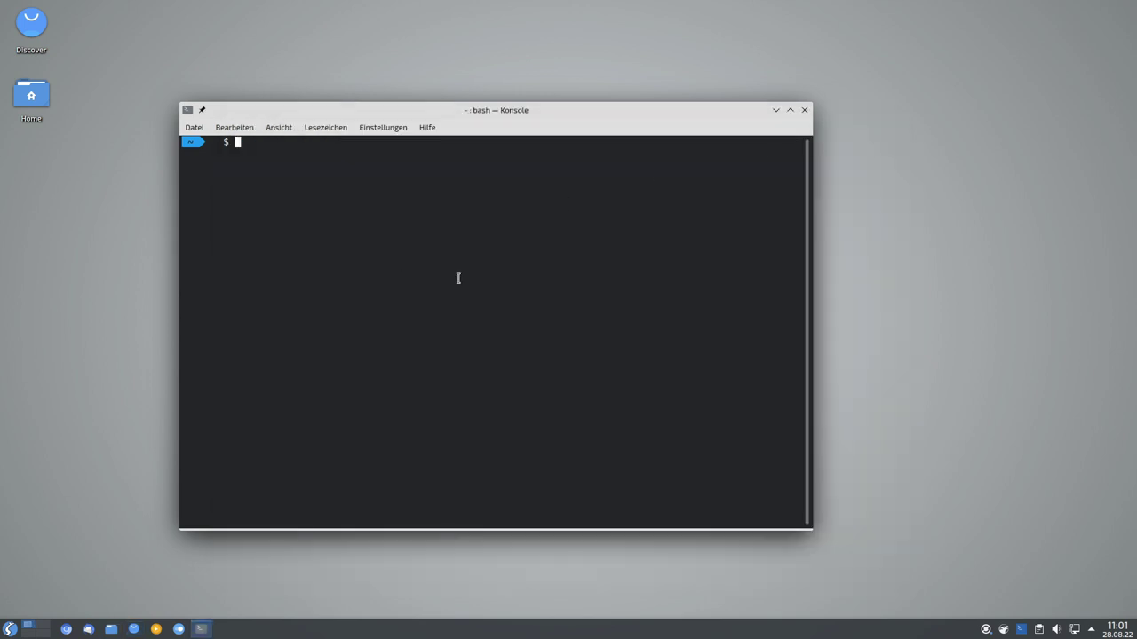
type("sud")
type("o ")
type("apt update ")
type("//")
type("&& ")
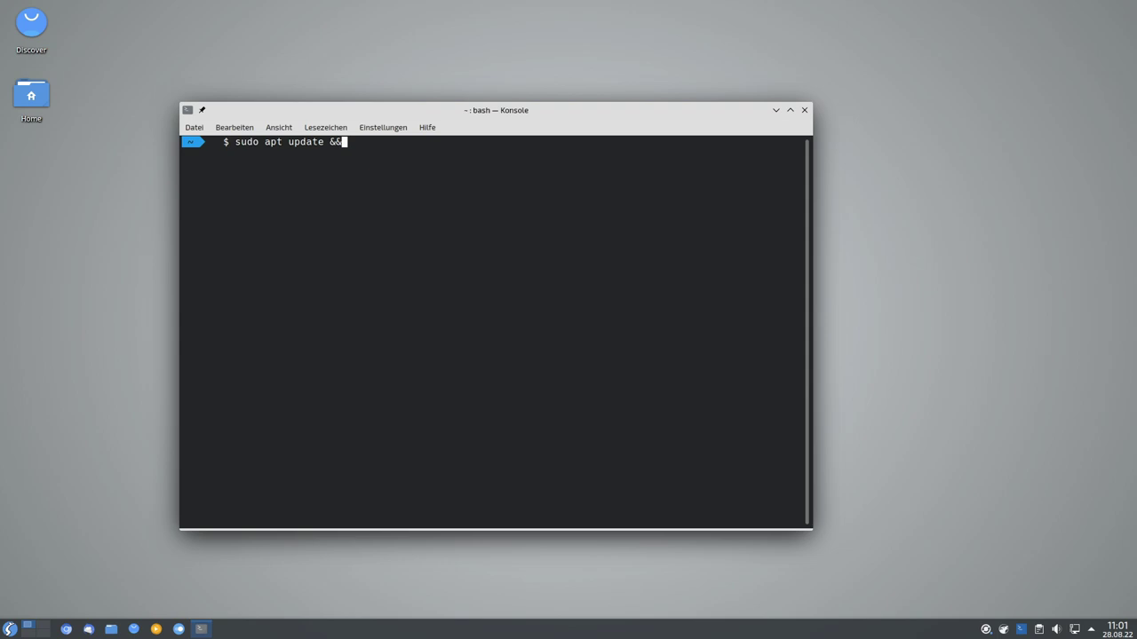
type("sudo apt dist-upgrade")
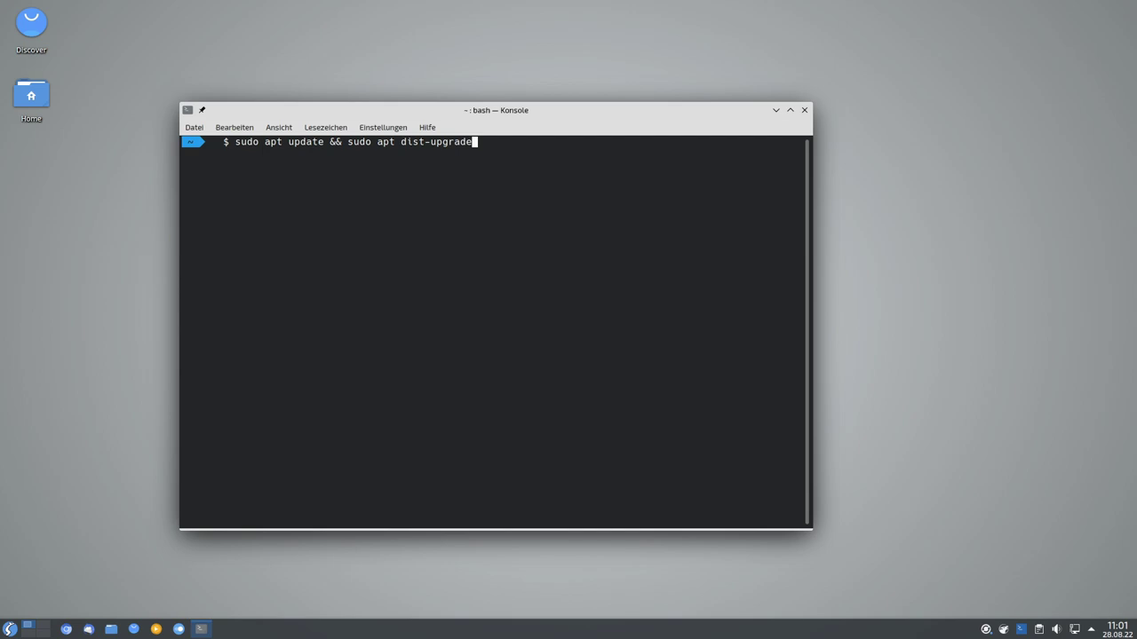
type("-y")
key("Return")
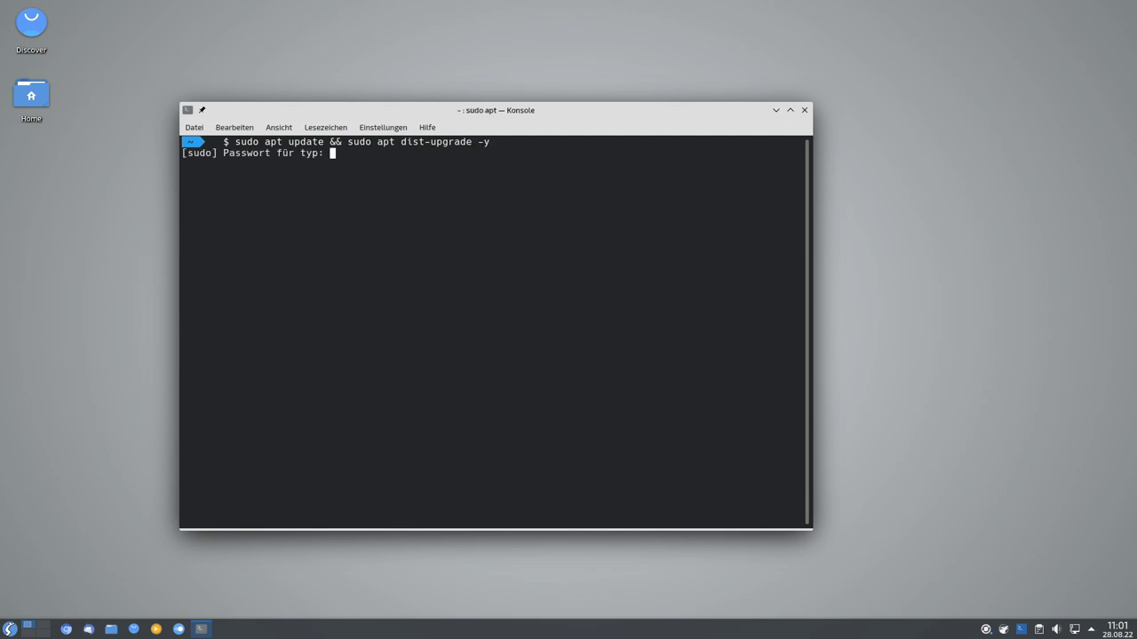
key("Return")
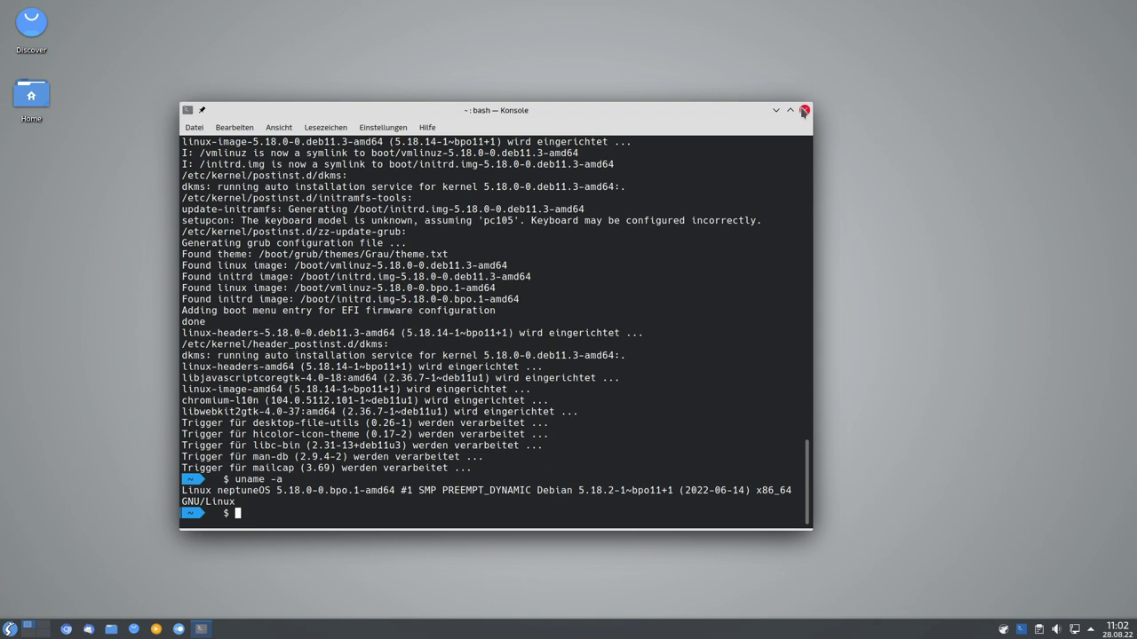
left_click(803, 111)
Restart the computer with Neu starten from the application launcher.
left_click(10, 629)
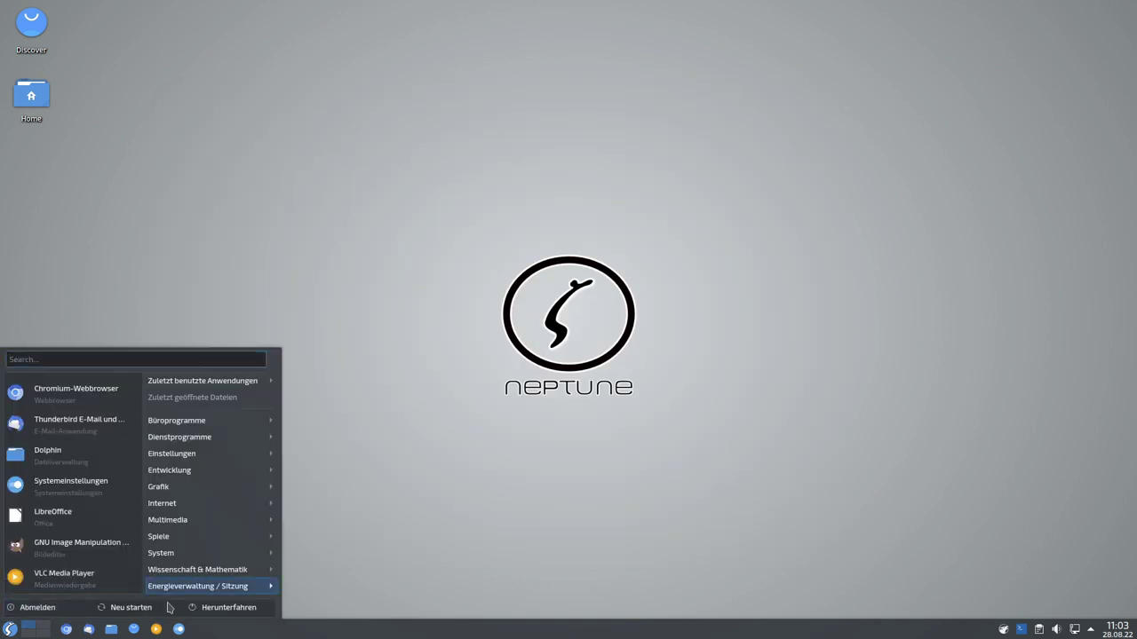
left_click(139, 613)
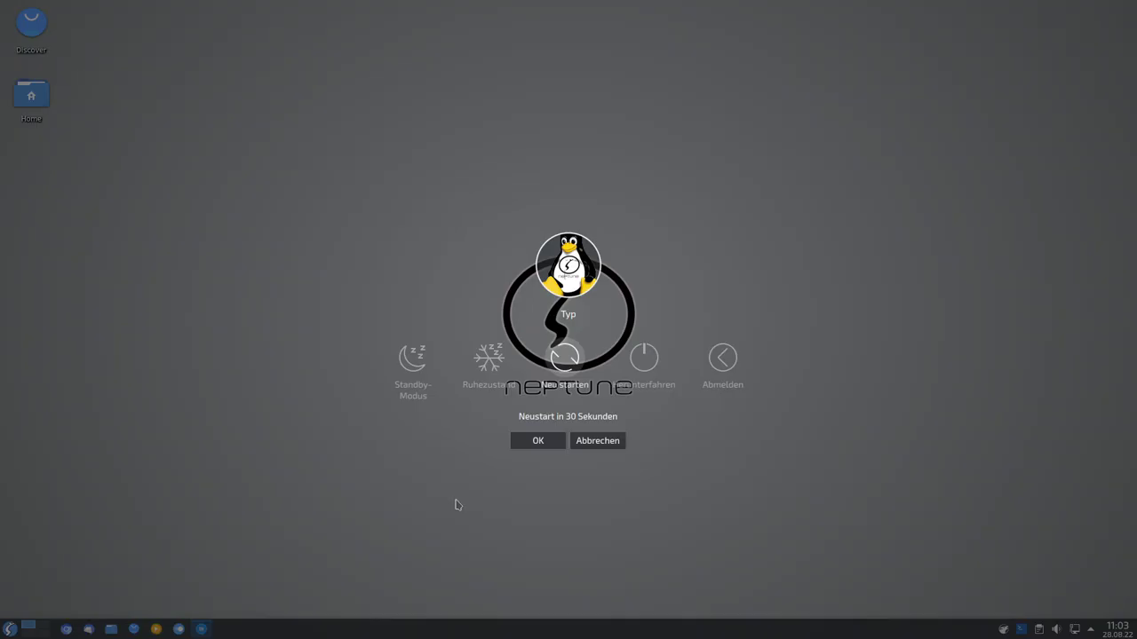
left_click(532, 438)
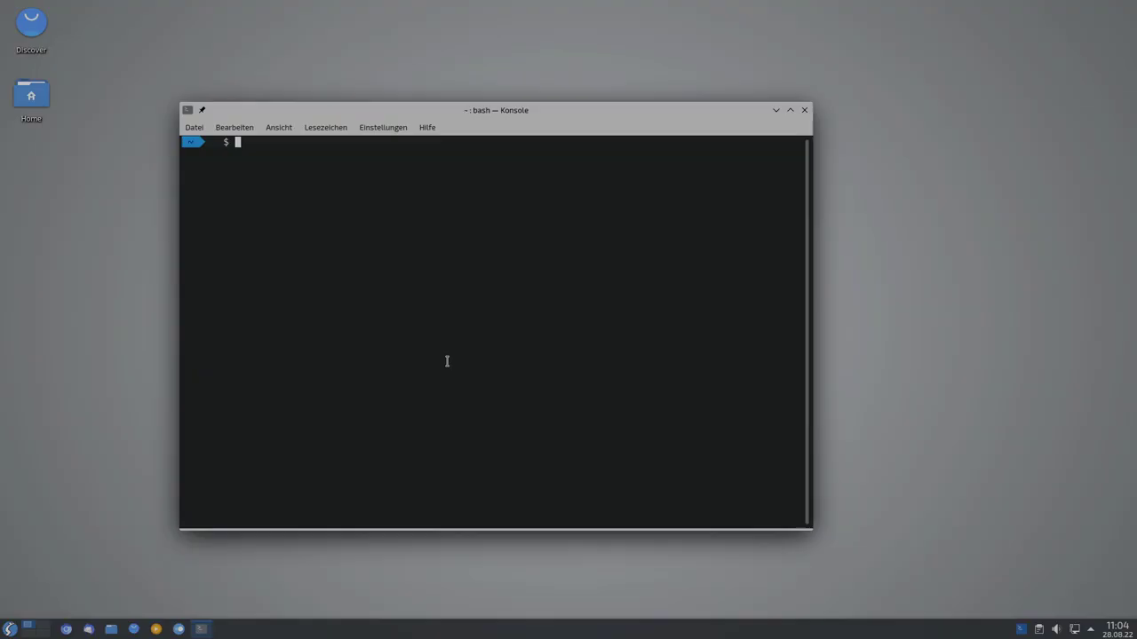
Run uname -a and check the new 5.18.0-0.deb11.3-amd64 kernel and its build date.
type("uname -a")
key("Return")
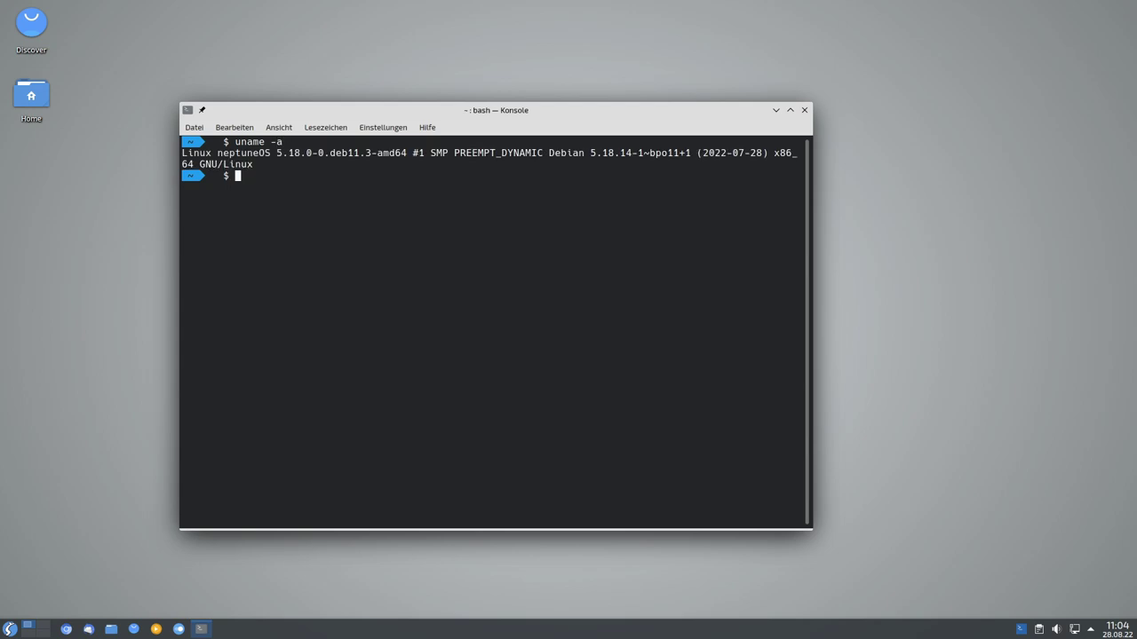
left_click_drag(333, 153, 356, 153)
left_click(330, 152)
mouse_move(749, 154)
left_mouse_down()
mouse_move(762, 154)
mouse_move(738, 155)
left_mouse_up()
left_click(747, 156)
Search Discover's catalogue for neofetch and open its package details.
left_click(740, 160)
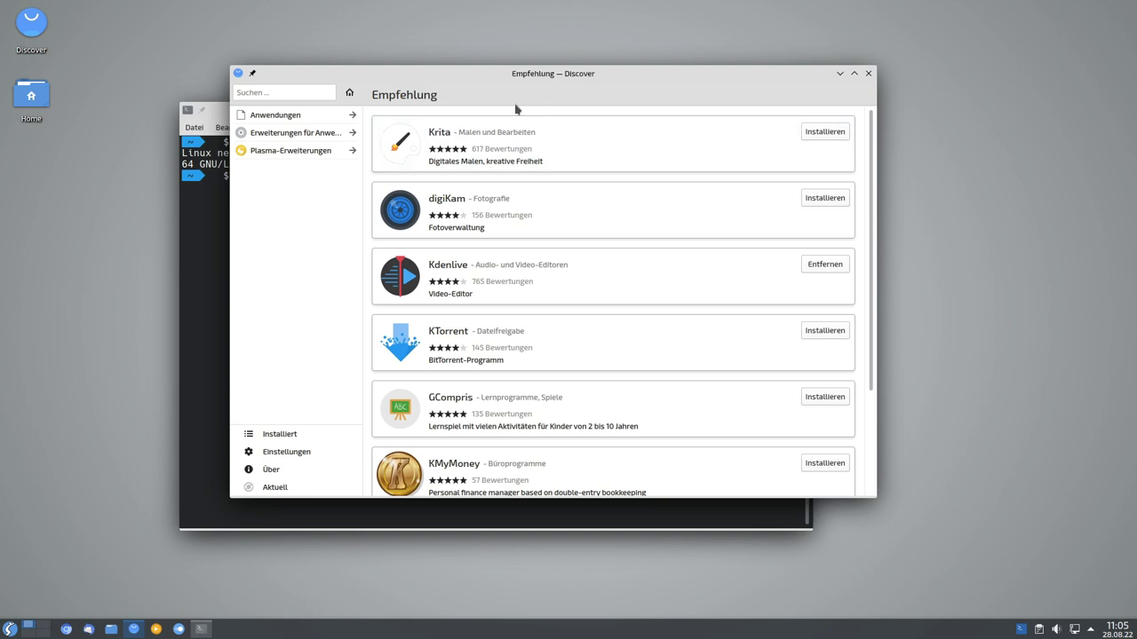
scroll(585, 280, "down", 2)
scroll(585, 280, "up", 2)
left_click(271, 92)
type("neofetch")
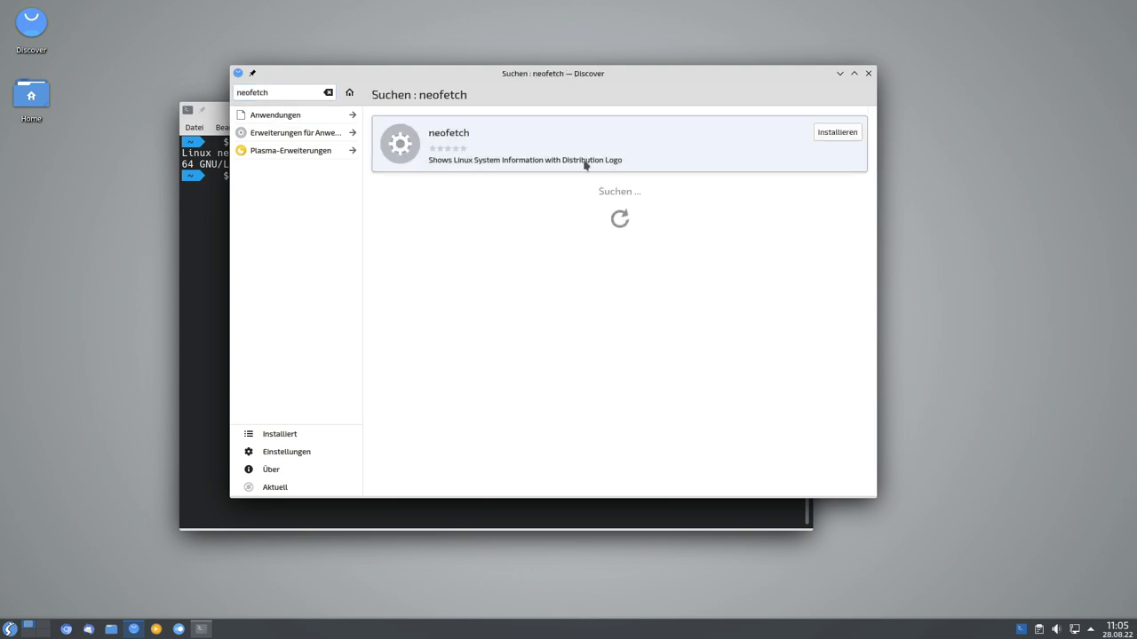
left_click(597, 156)
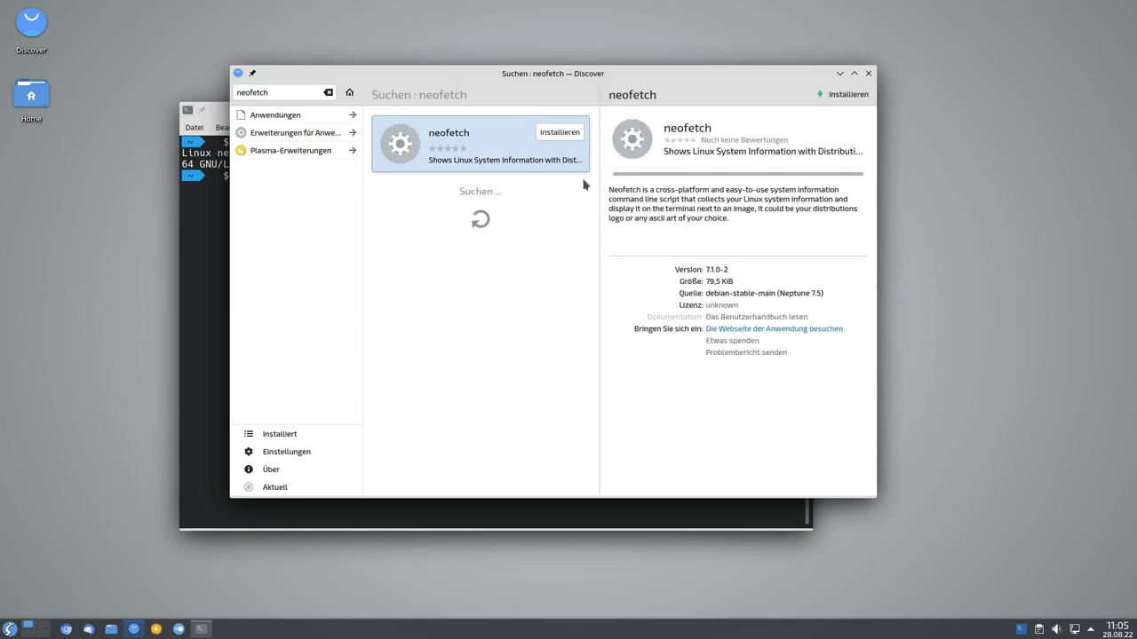
Cancel the half-typed apt command, close the terminal, and install neofetch in Discover.
left_click(216, 317)
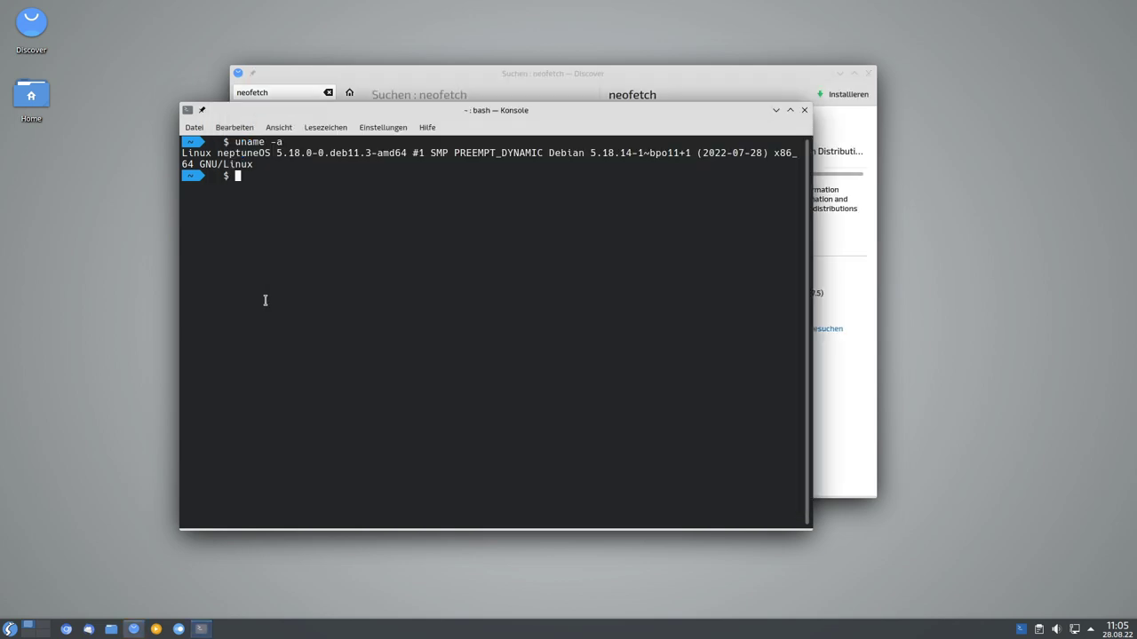
type("sudo aptrinstall")
key("ctrl+c")
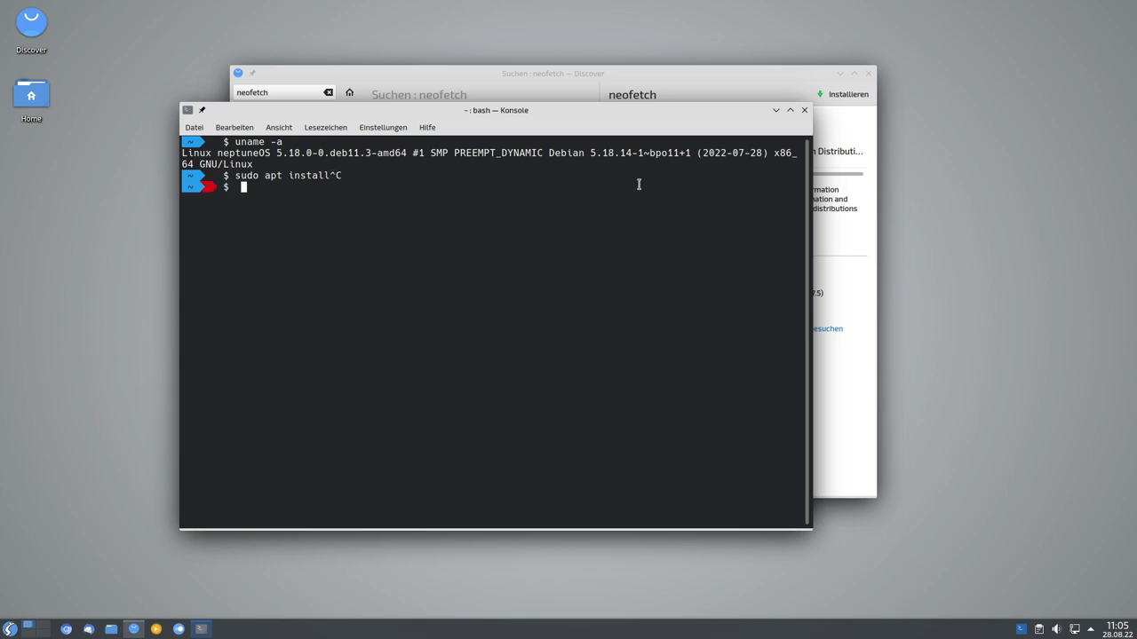
left_click(803, 110)
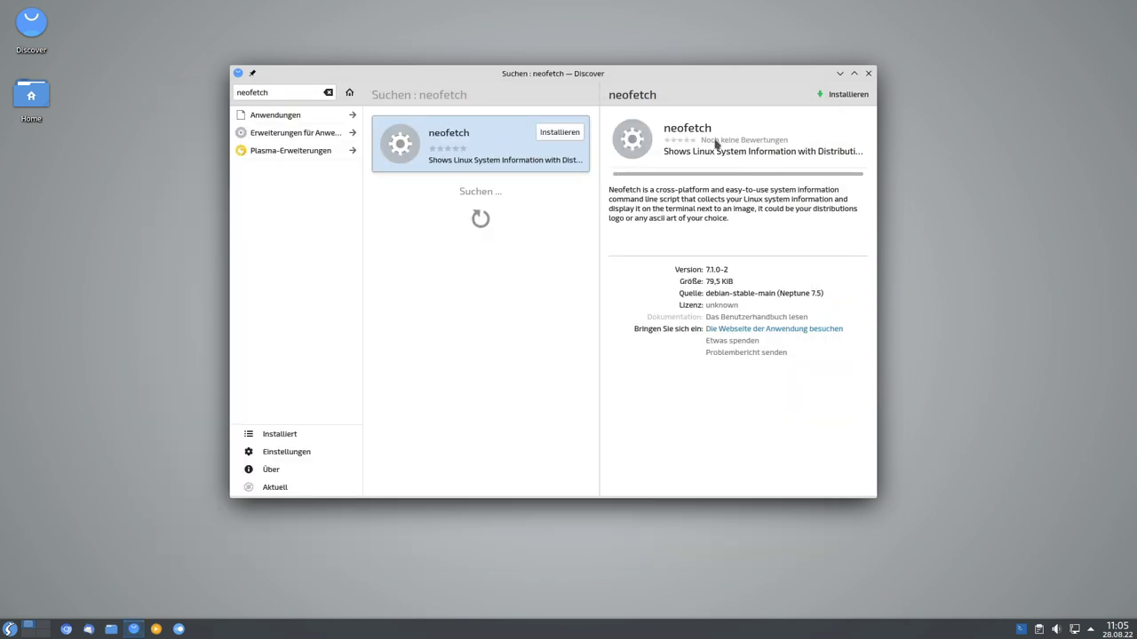
left_click(556, 133)
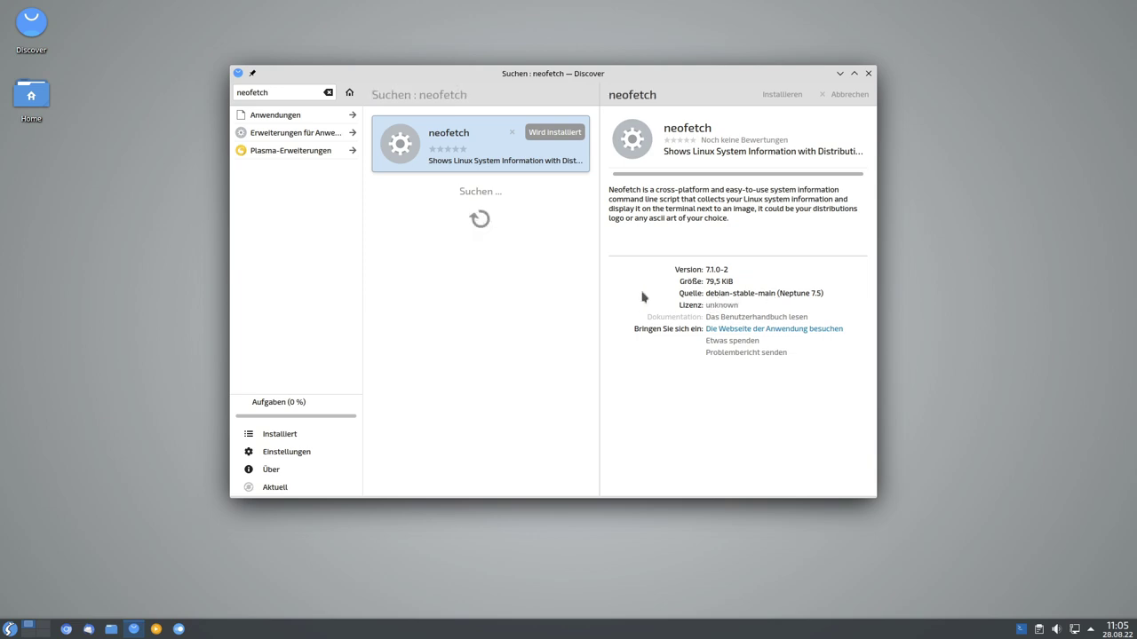
Search Discover for spotify, find no Spotify app, and close Discover.
left_click(328, 92)
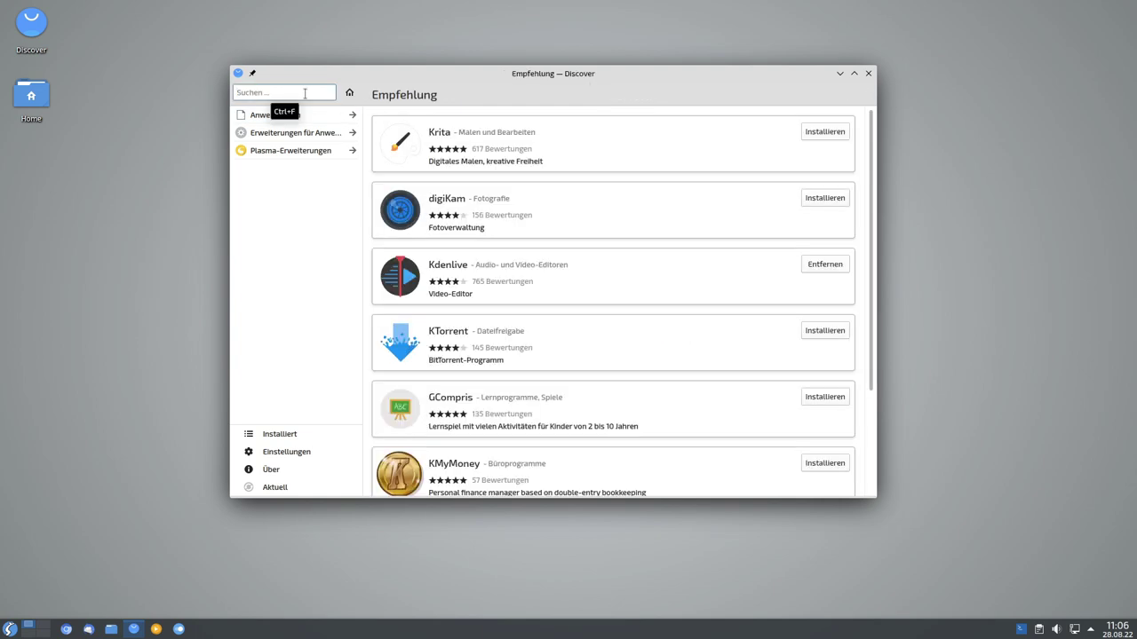
type("spot")
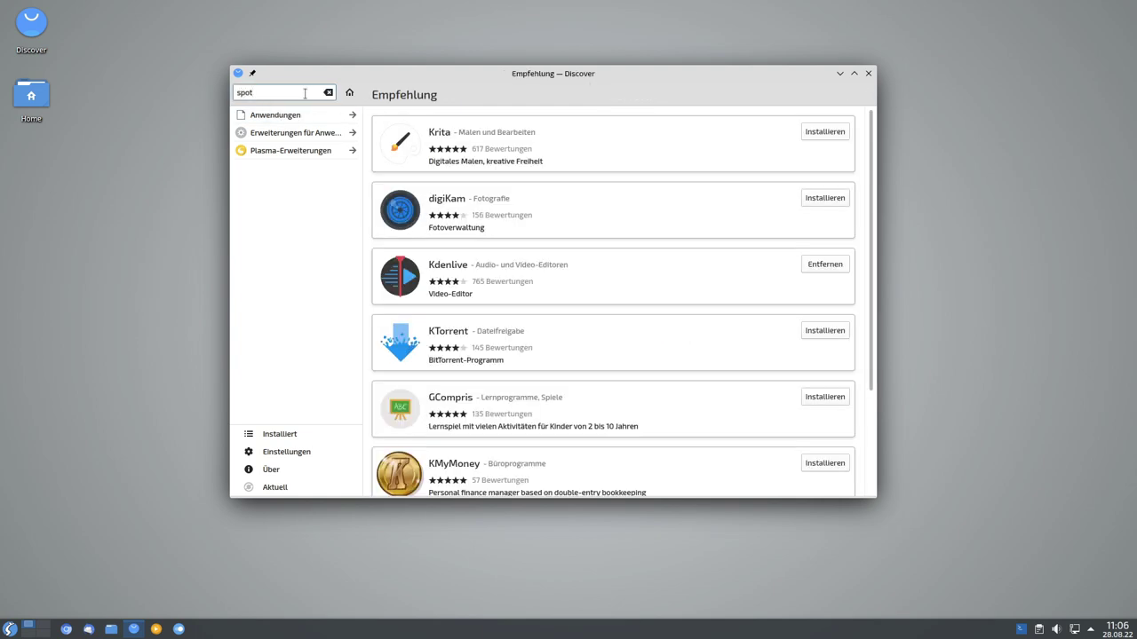
type("ify")
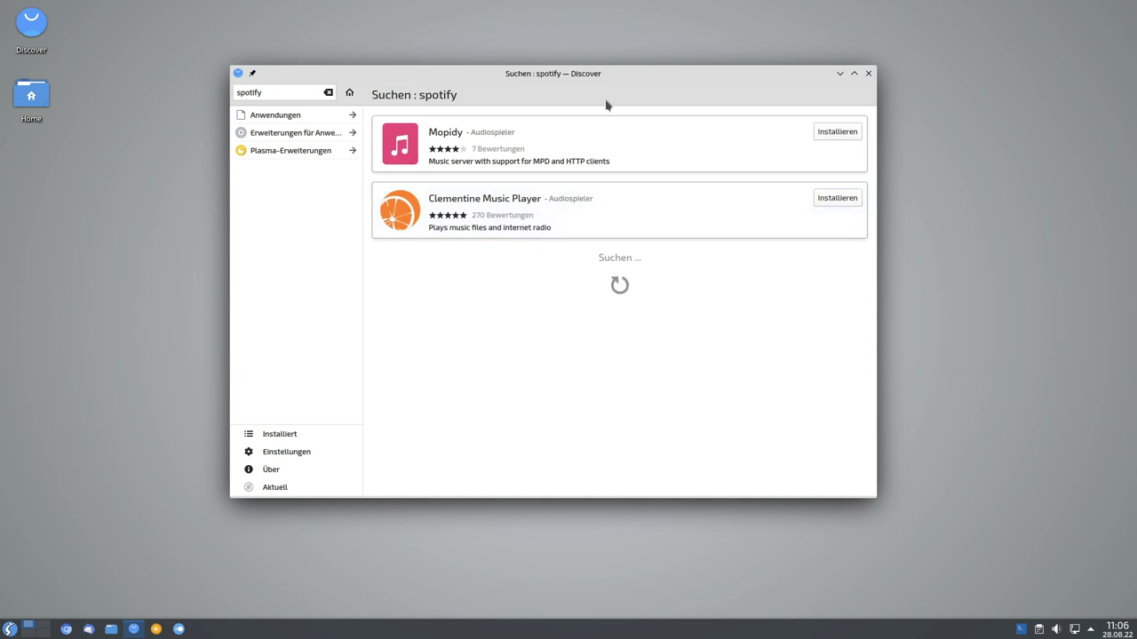
left_click(299, 152)
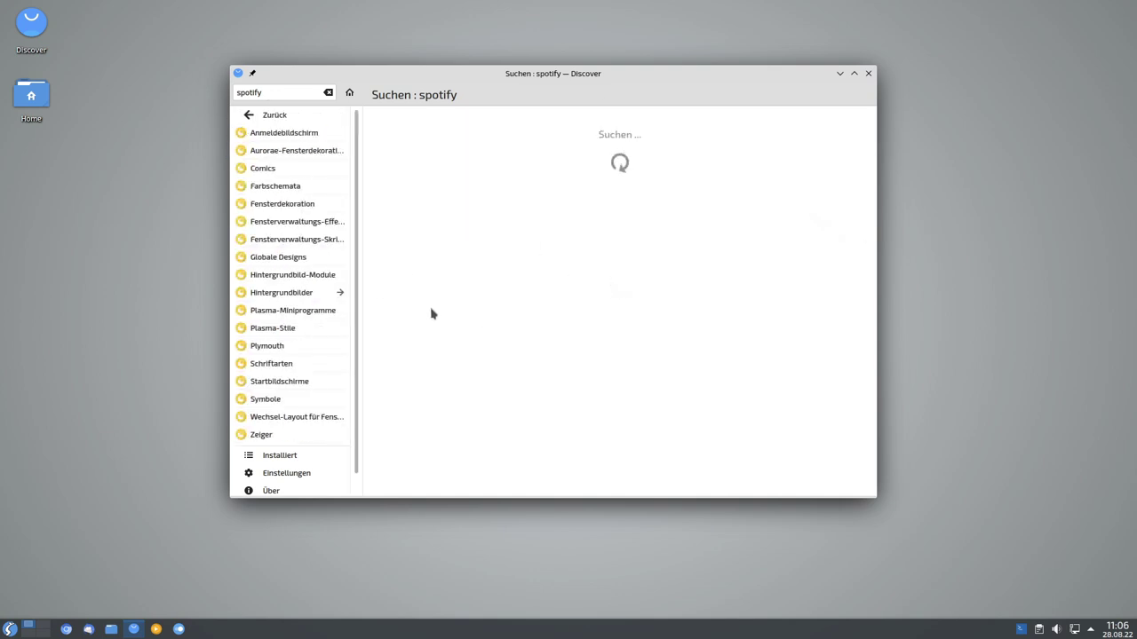
left_click(257, 115)
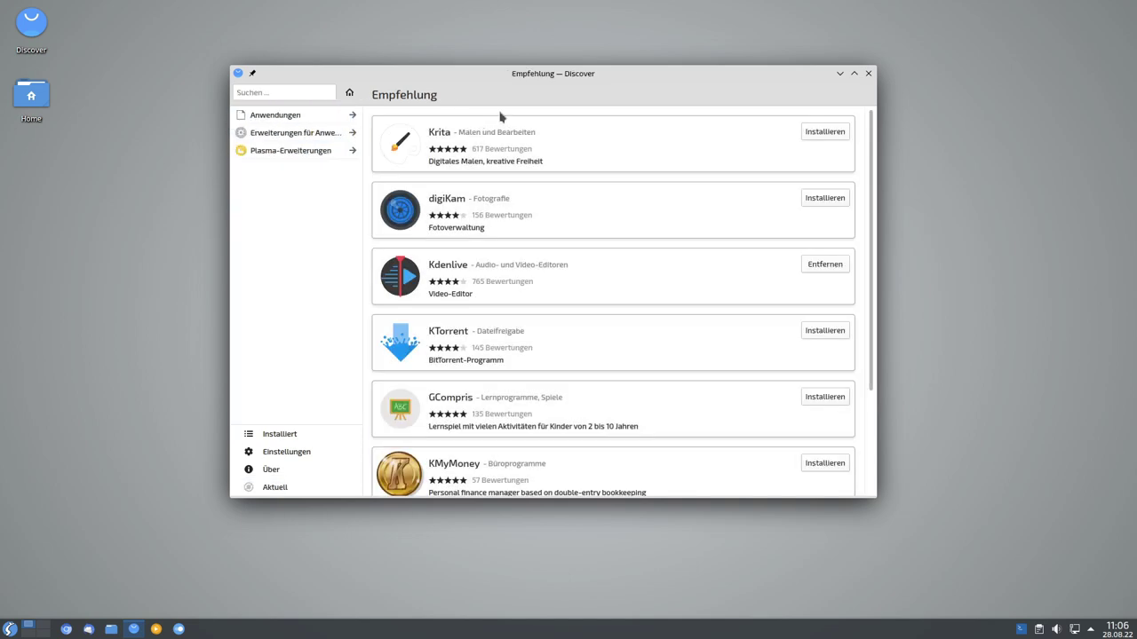
left_click(872, 76)
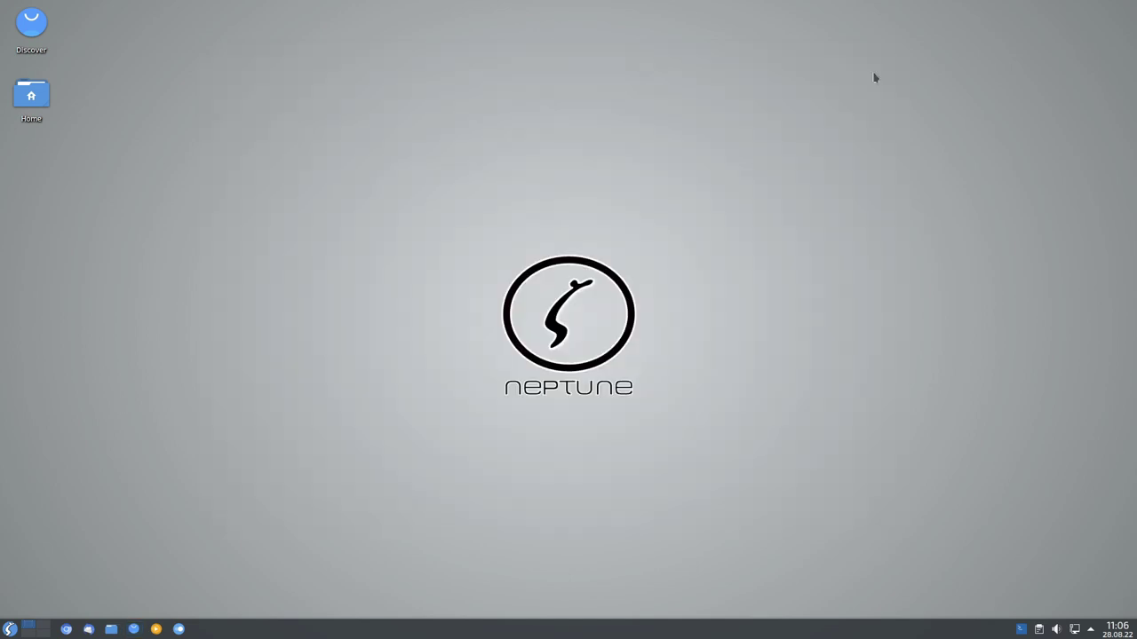
left_click(65, 628)
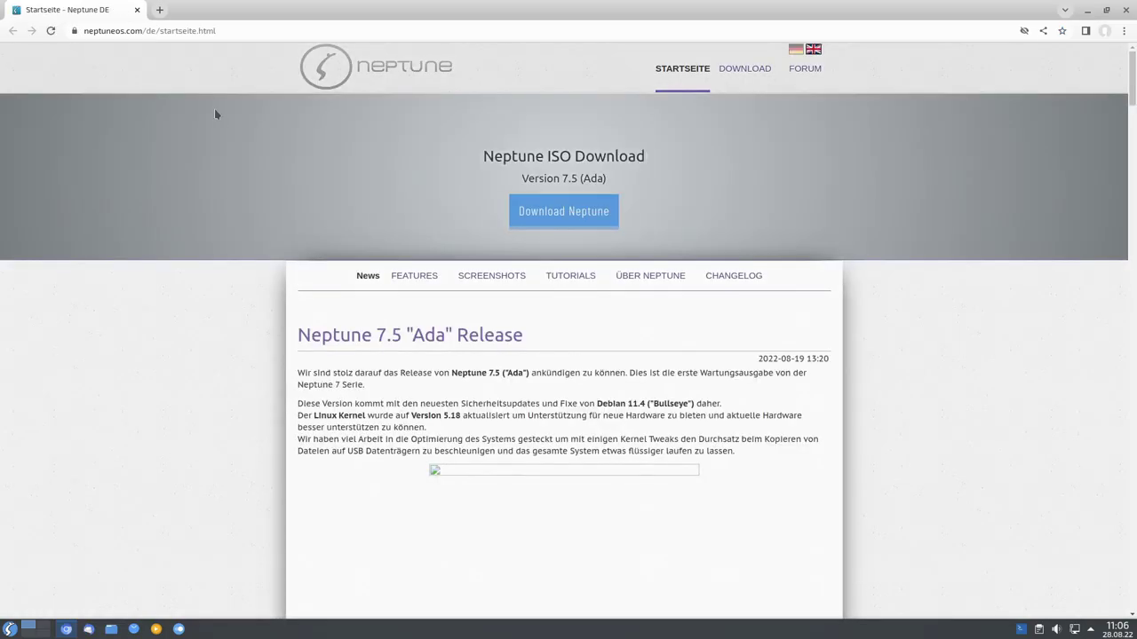
Load flathub.org and browse its Editor's Choice, New and Popular Apps, including Spotify.
left_click(238, 32)
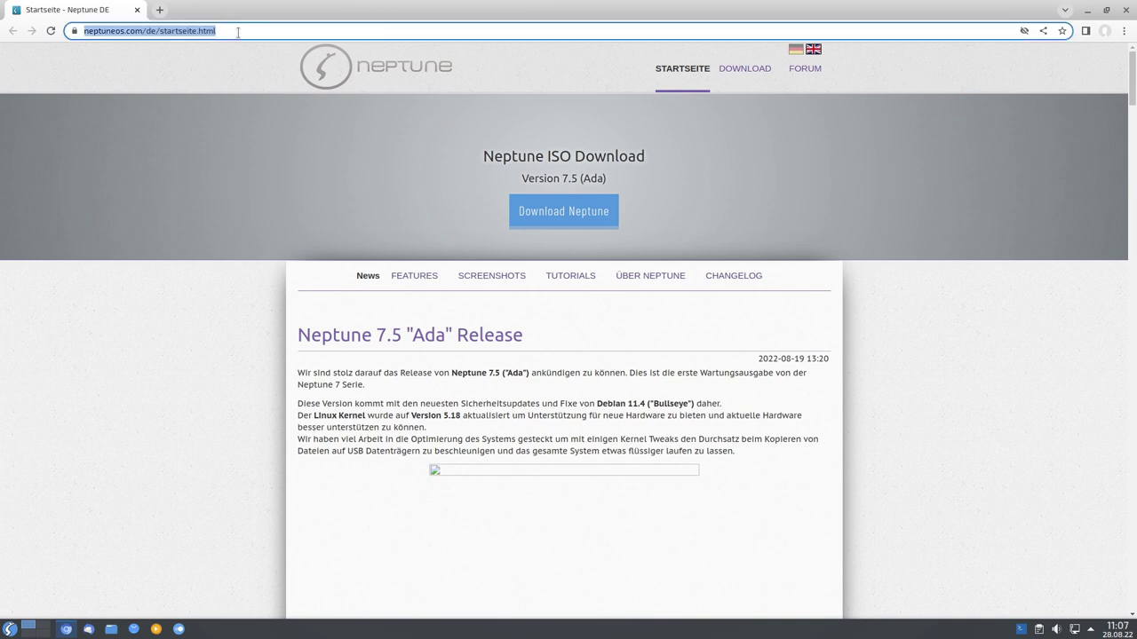
type("flat")
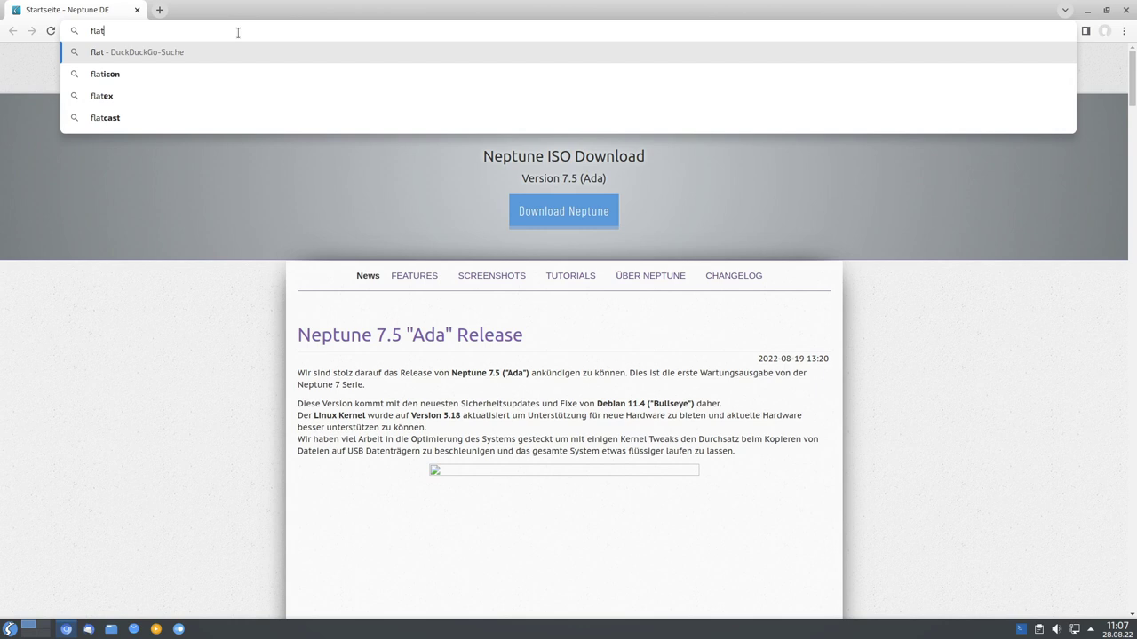
type("hub.org")
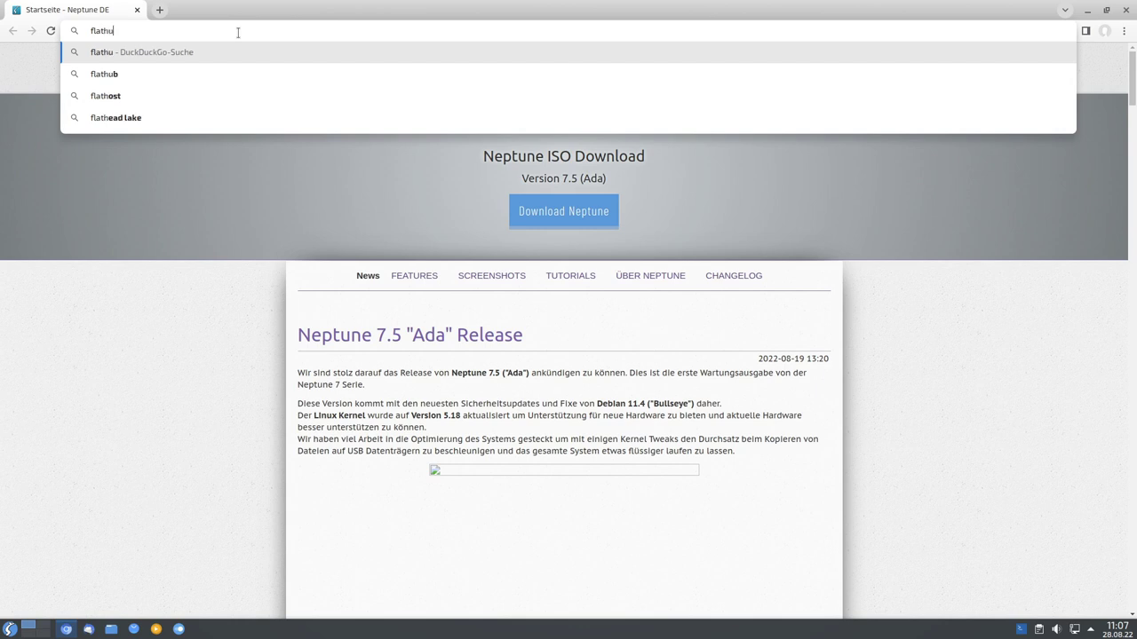
key("Return")
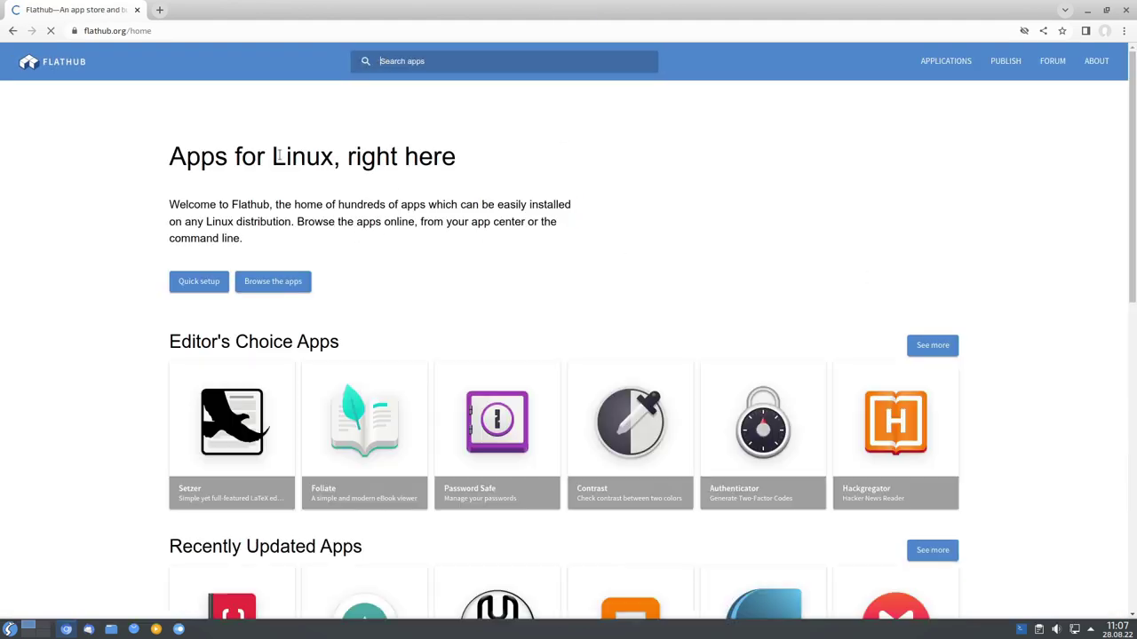
scroll(1056, 355, "down", 4)
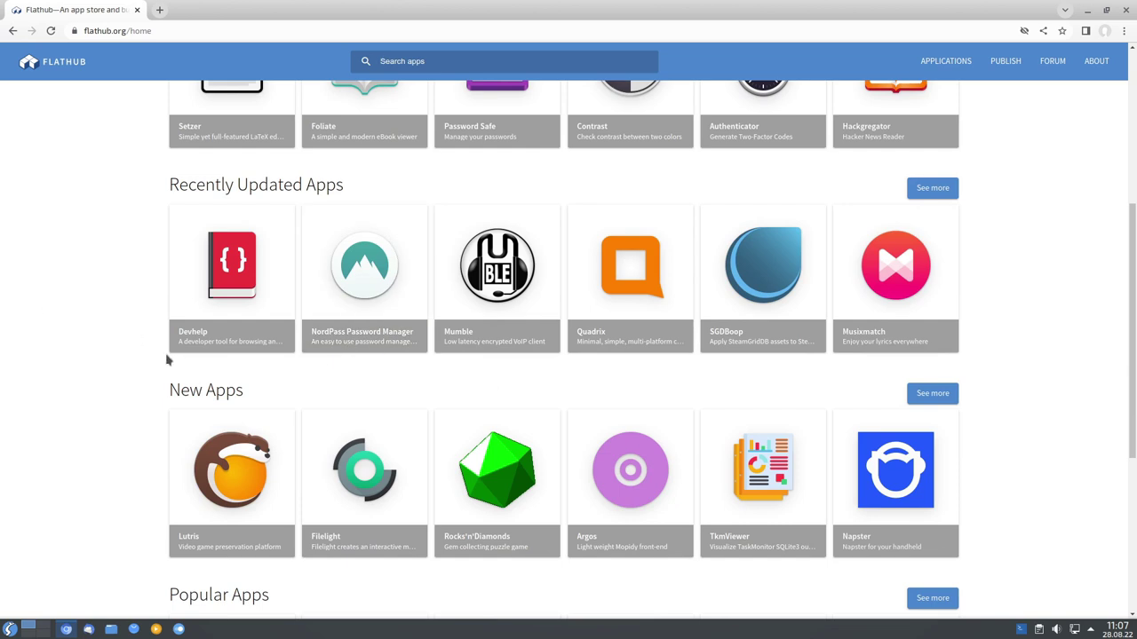
scroll(175, 364, "down", 1)
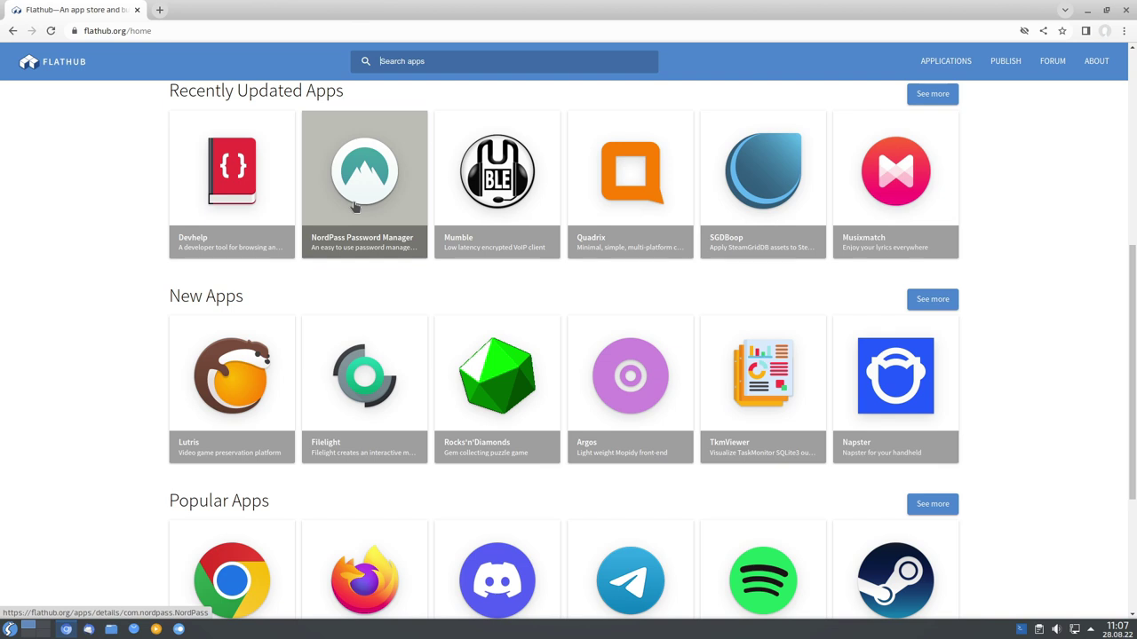
scroll(121, 285, "down", 2)
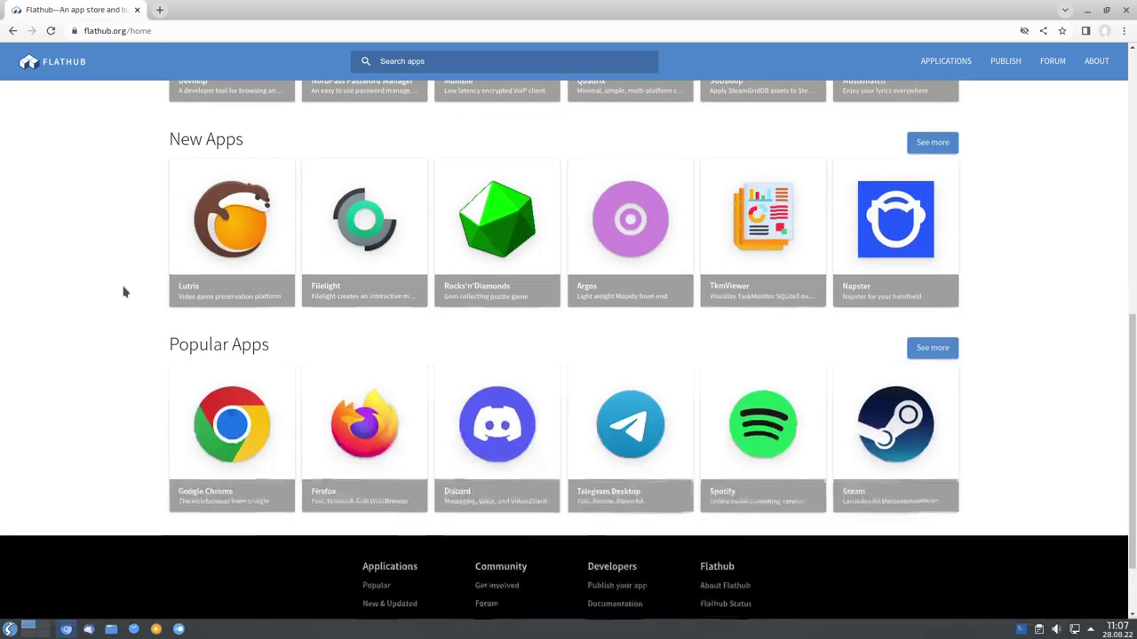
scroll(133, 293, "down", 1)
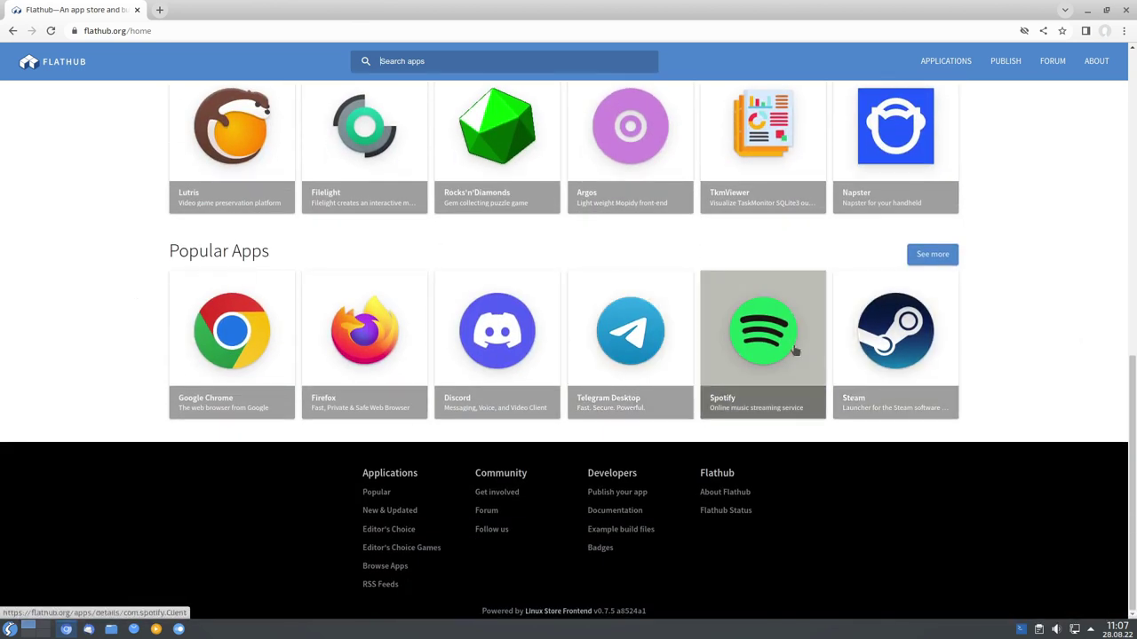
scroll(1069, 362, "up", 4)
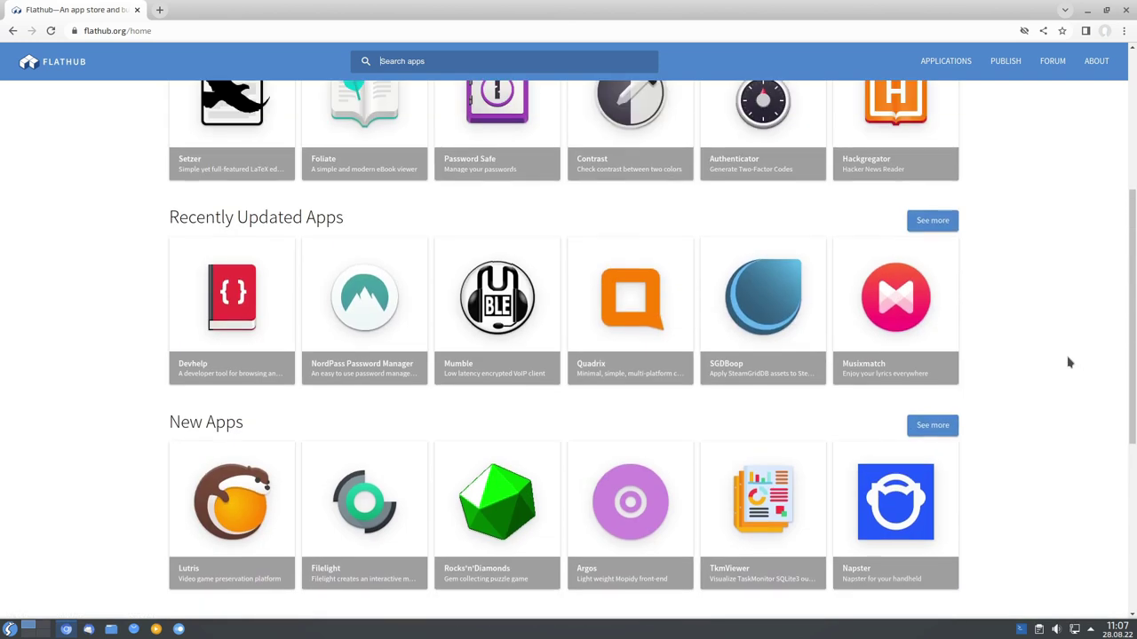
scroll(1069, 362, "up", 4)
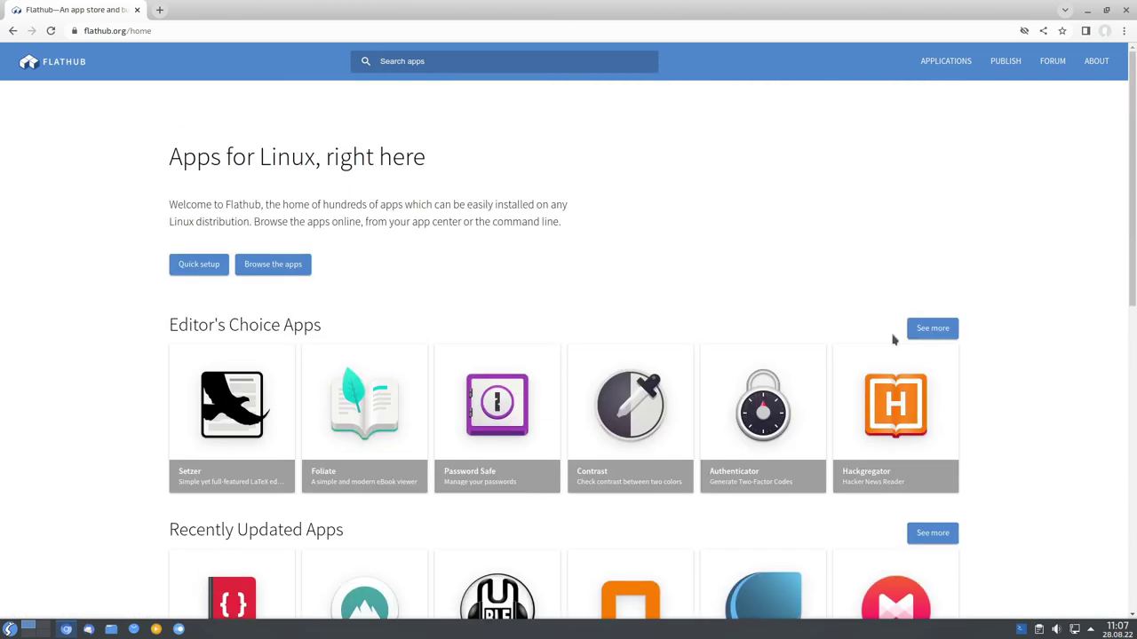
Open Flatpak's quick setup page and choose the Debian instructions.
left_click(188, 269)
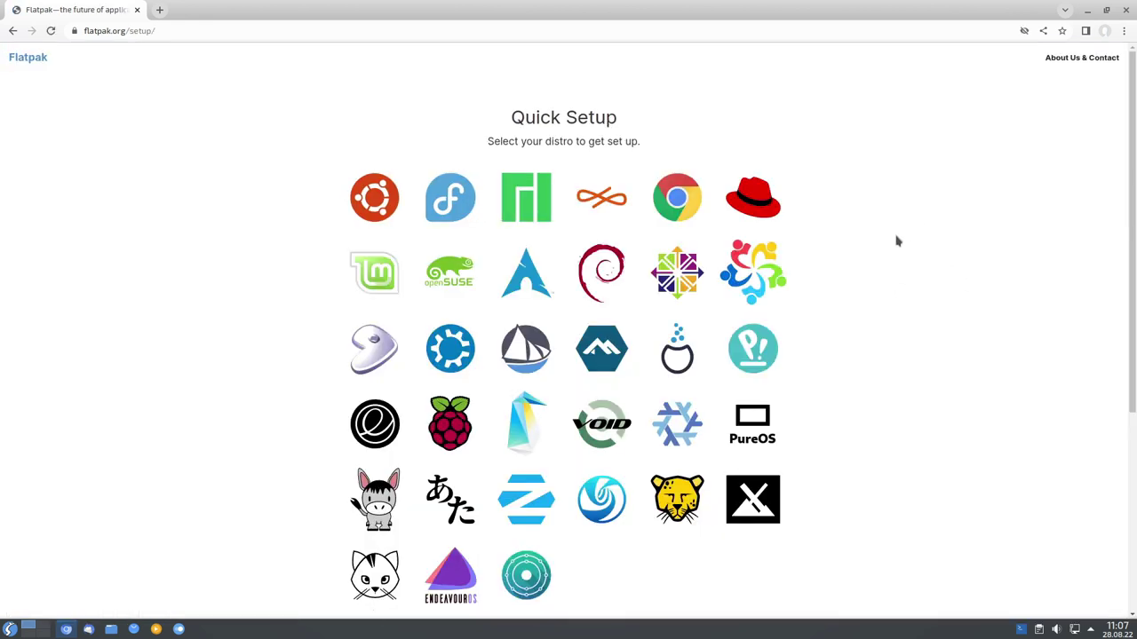
scroll(906, 240, "down", 1)
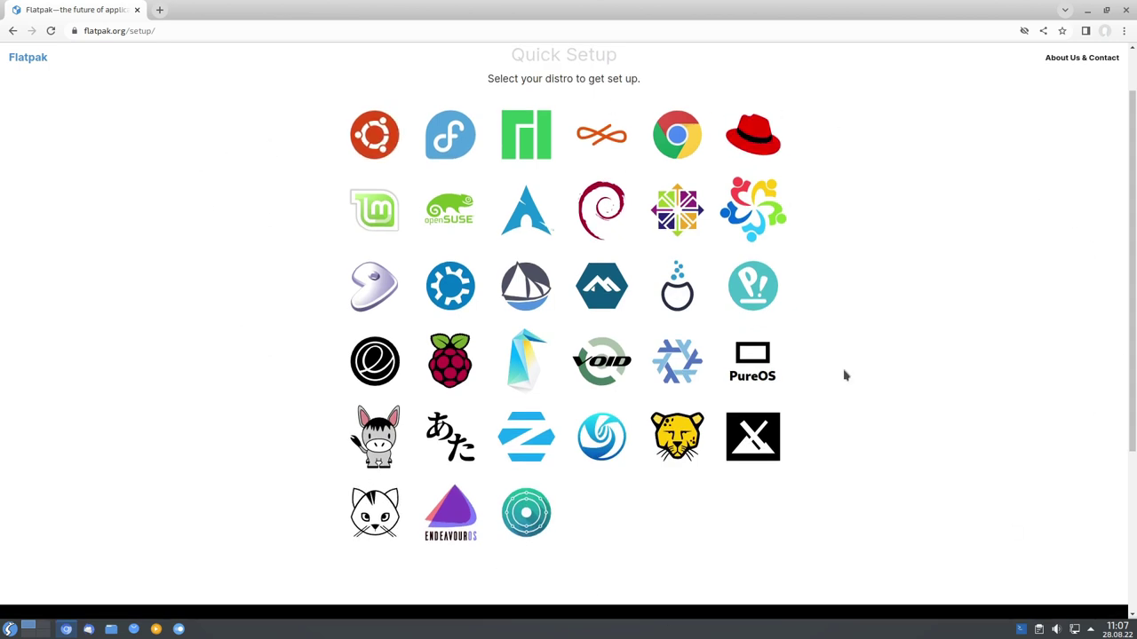
mouse_move(854, 5)
left_mouse_down()
mouse_move(898, 204)
mouse_move(718, 487)
mouse_move(779, 439)
mouse_move(835, 3)
left_mouse_up()
left_click(608, 210)
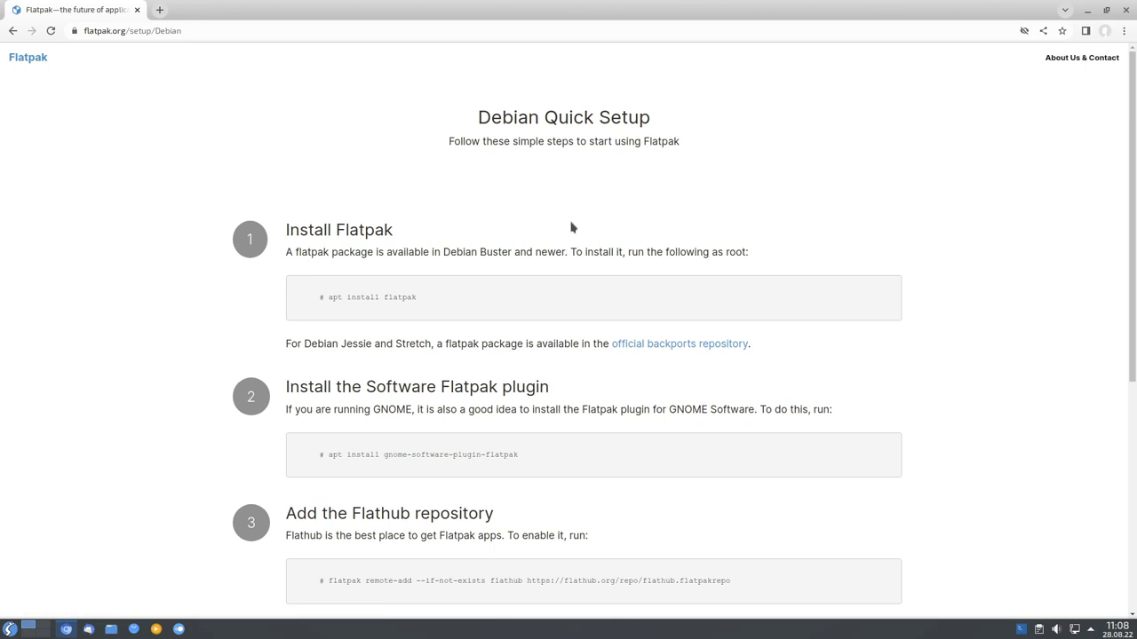
Select the 'apt install flatpak' command in step 1 of the Debian setup.
scroll(571, 228, "down", 5)
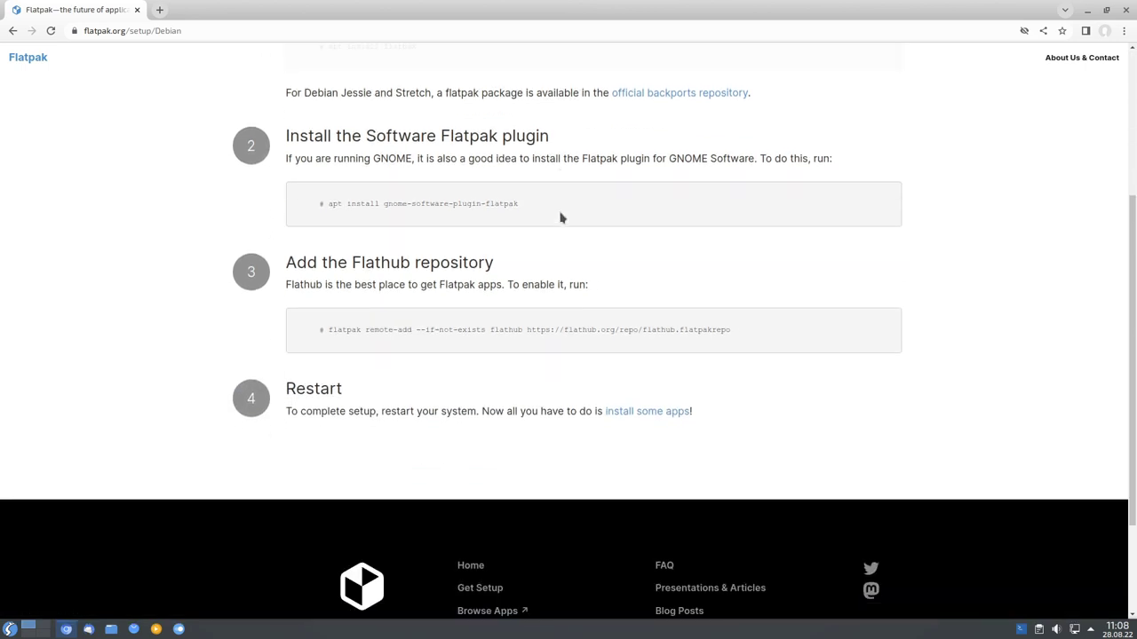
scroll(549, 255, "up", 4)
scroll(549, 255, "up", 2)
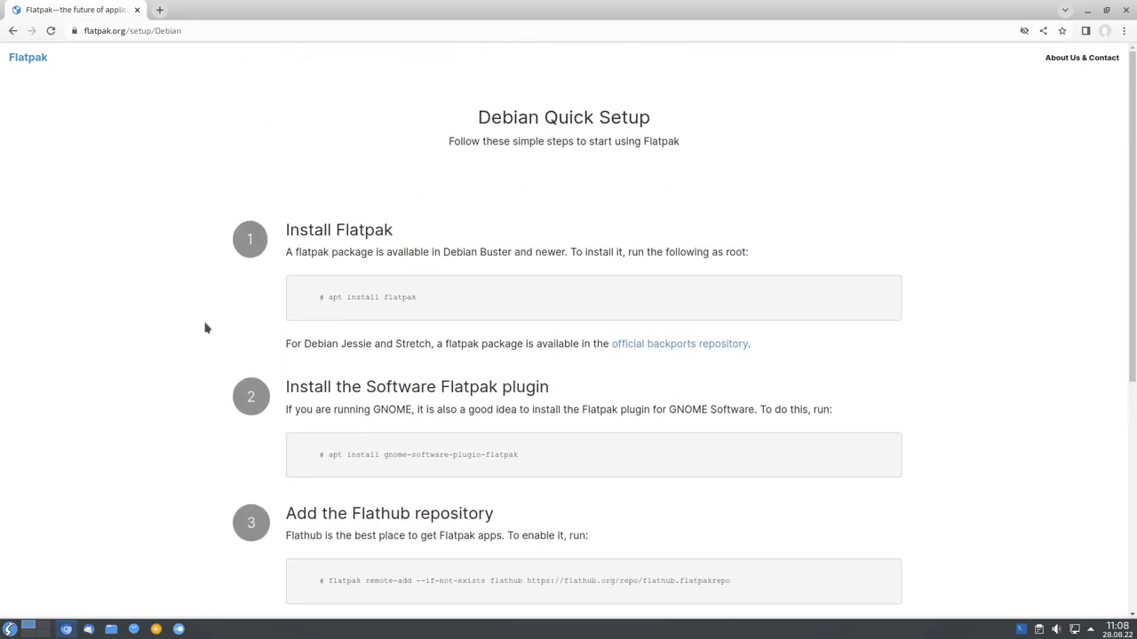
triple_click(366, 297)
left_click(336, 297)
left_click_drag(329, 297, 427, 300)
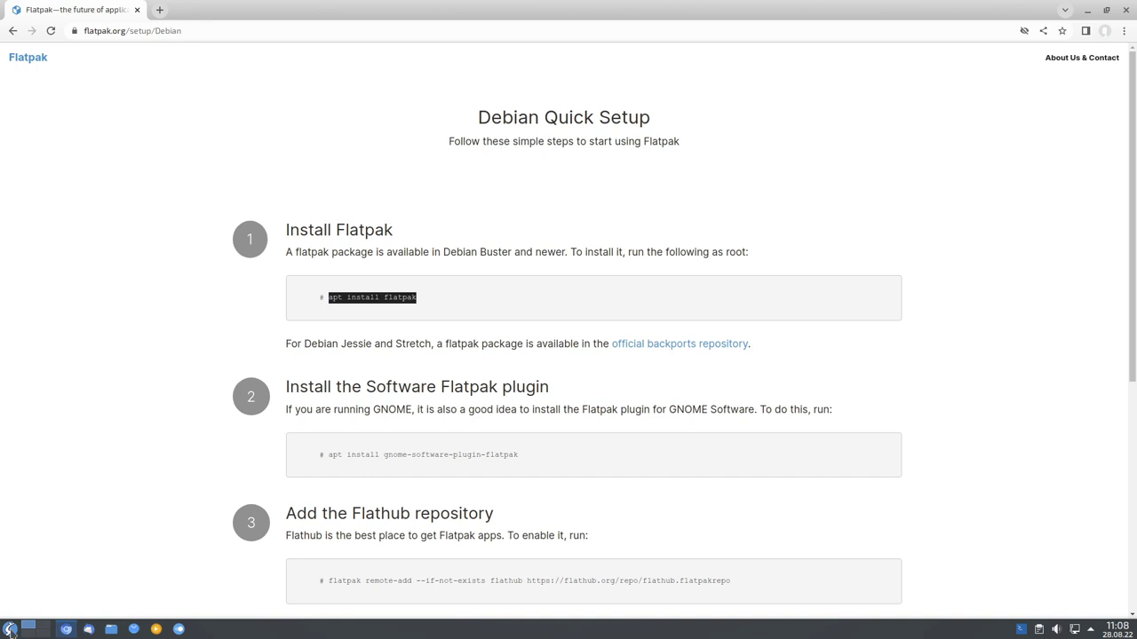
left_click(10, 629)
left_click(10, 629)
left_click(723, 459)
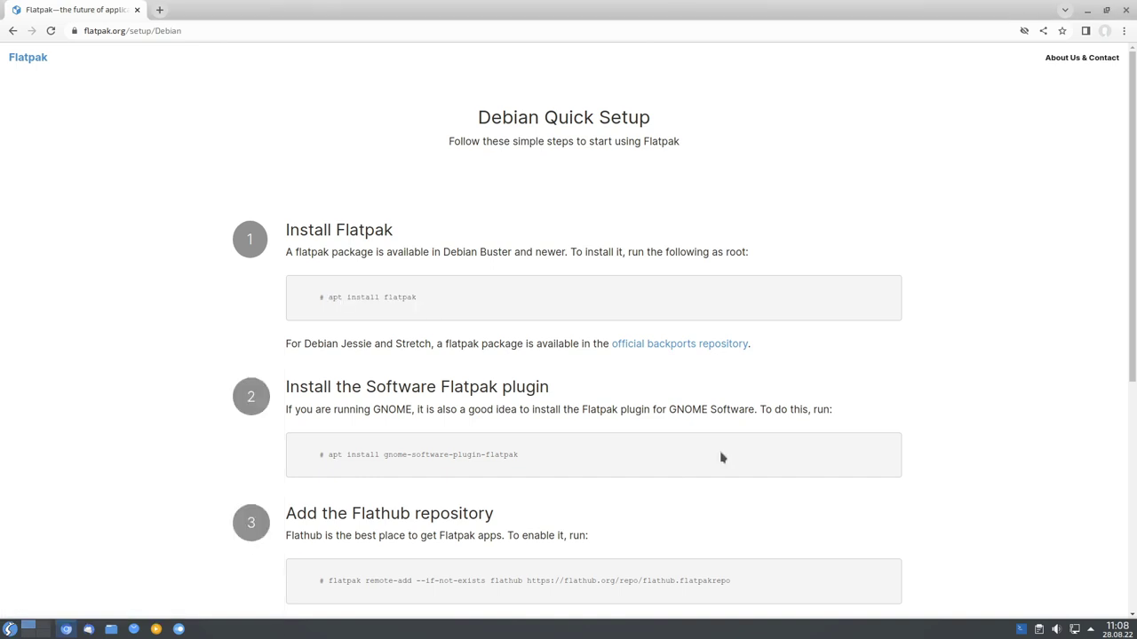
Run 'sudo apt install flatpak' in Yakuake, accept the packages, and hide the terminal.
key("F12")
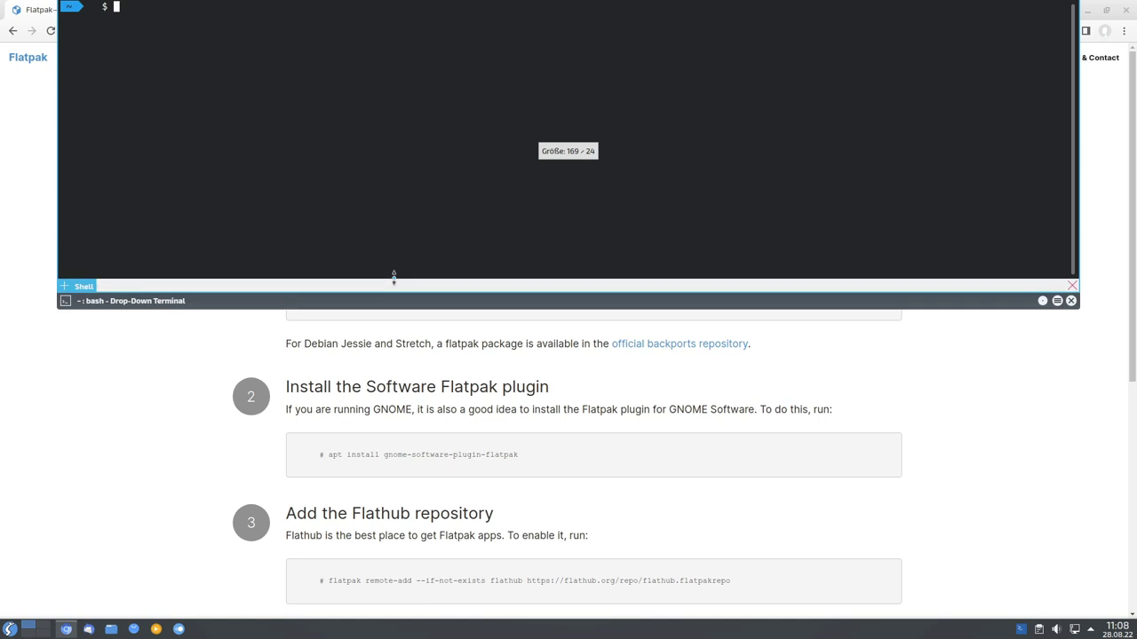
type("sud")
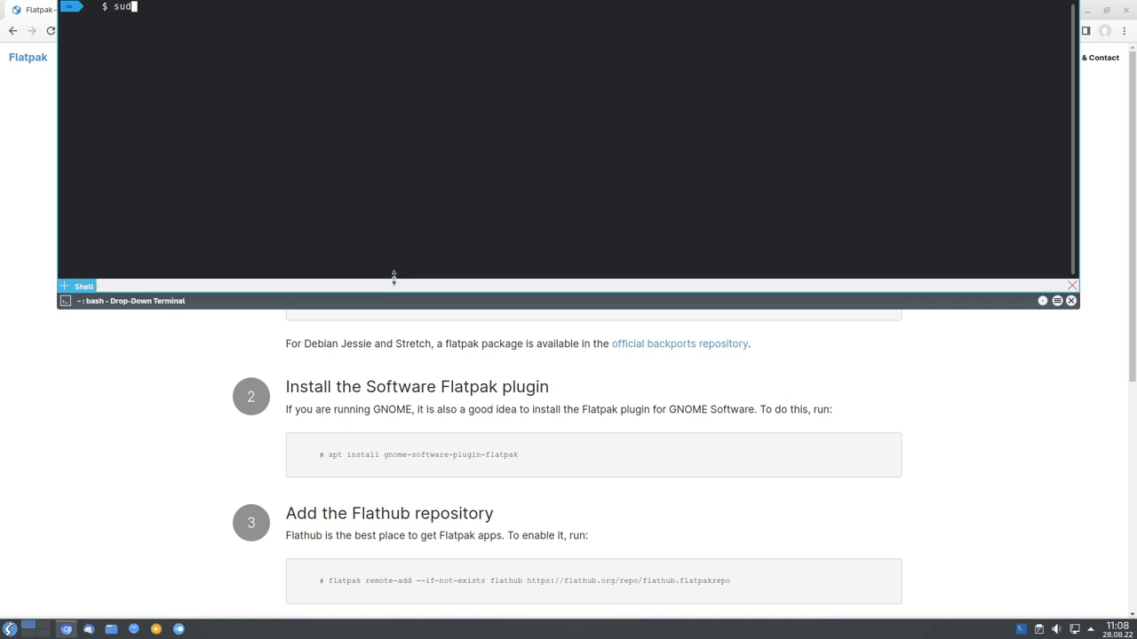
type("o apt install flatpak")
key("Return")
key("Return")
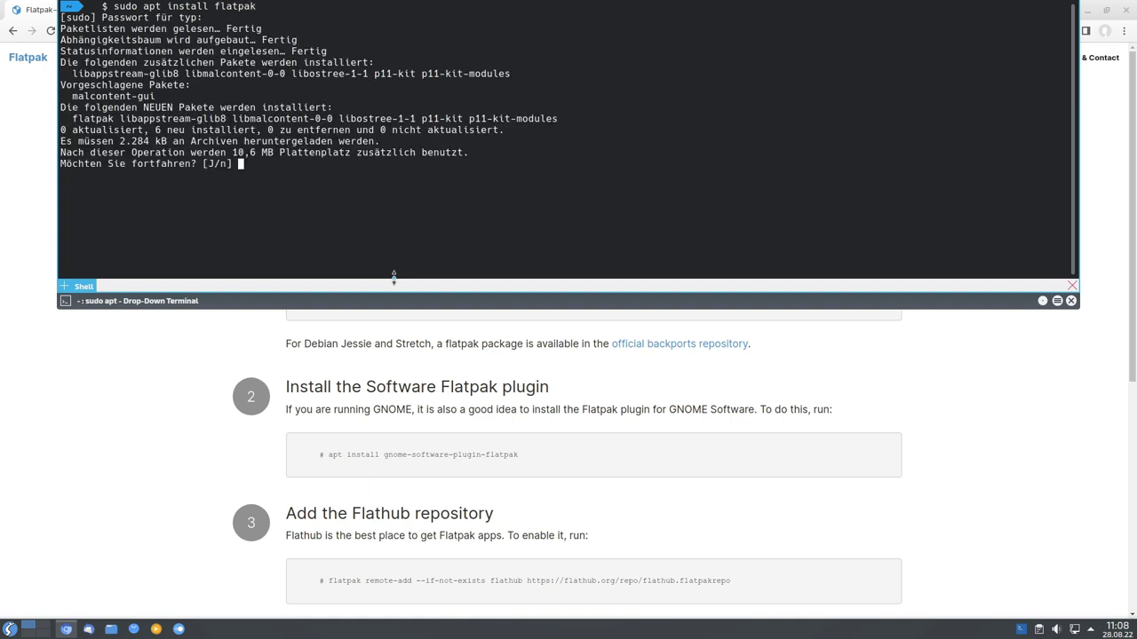
key("Return")
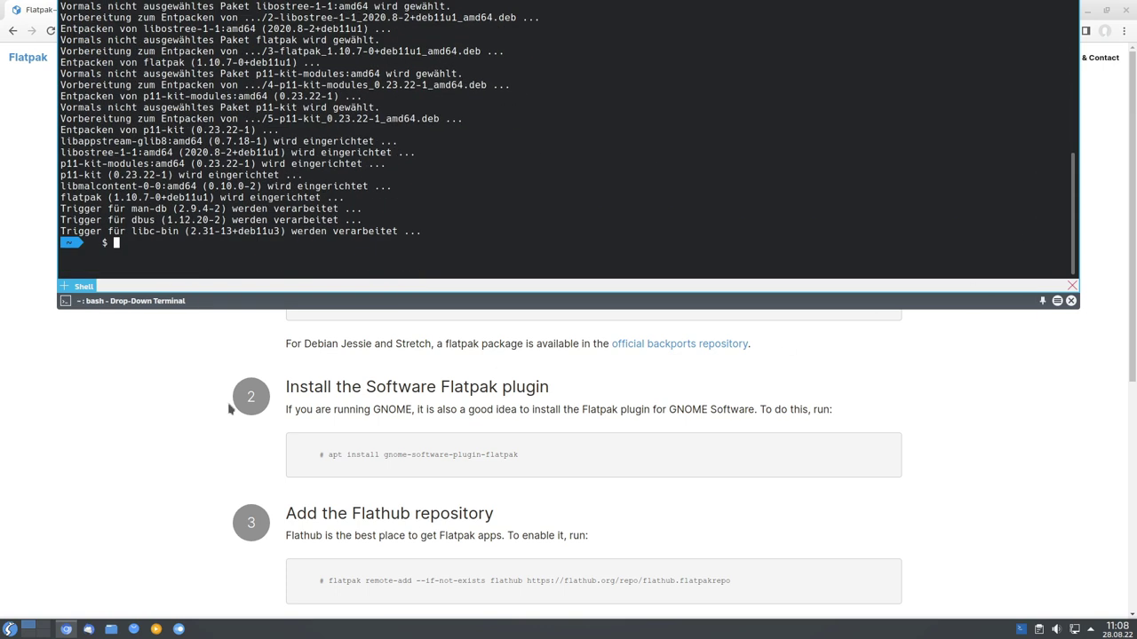
left_click(229, 404)
scroll(411, 378, "down", 1)
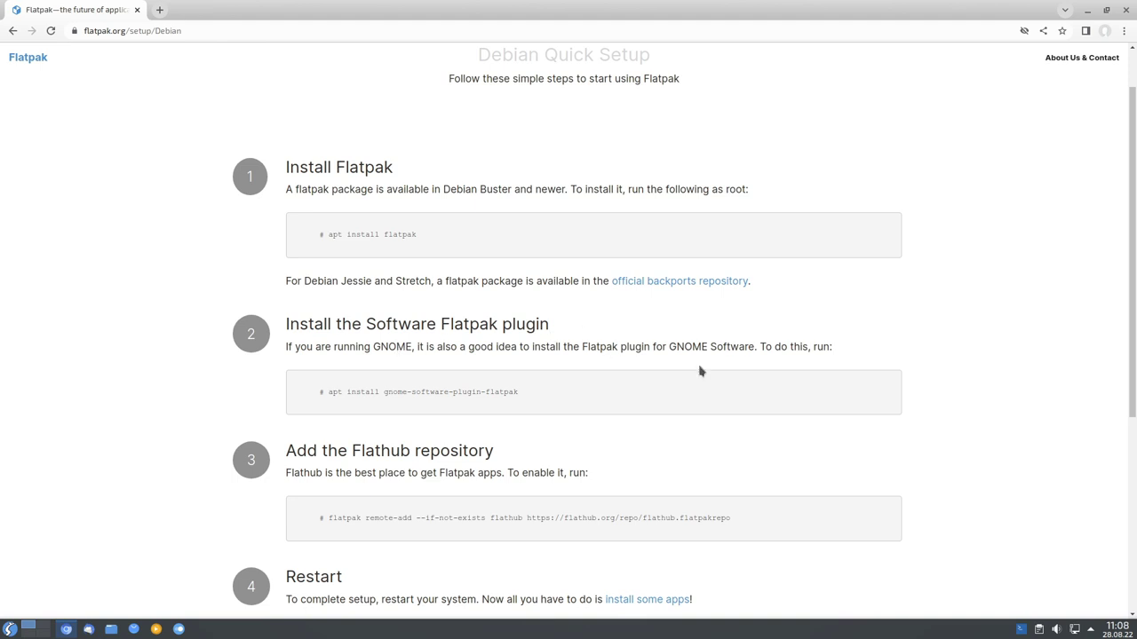
Copy the Flathub remote-add command from the page and run it with sudo in Yakuake.
scroll(440, 371, "down", 1)
scroll(440, 371, "down", 2)
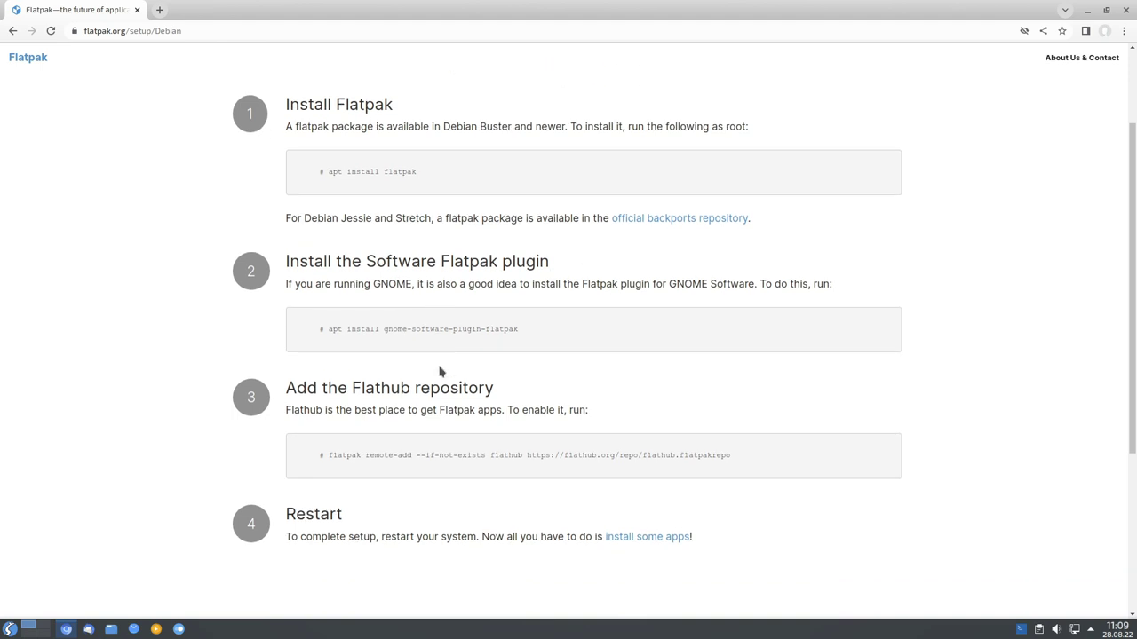
left_click_drag(327, 396, 730, 392)
key("ctrl+c")
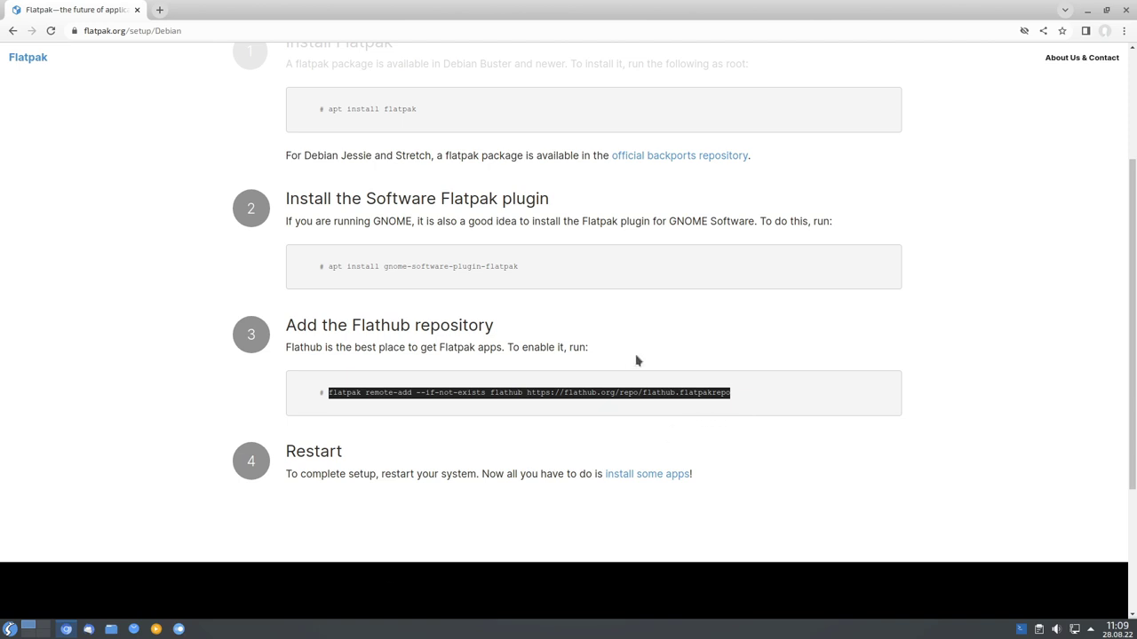
key("F12")
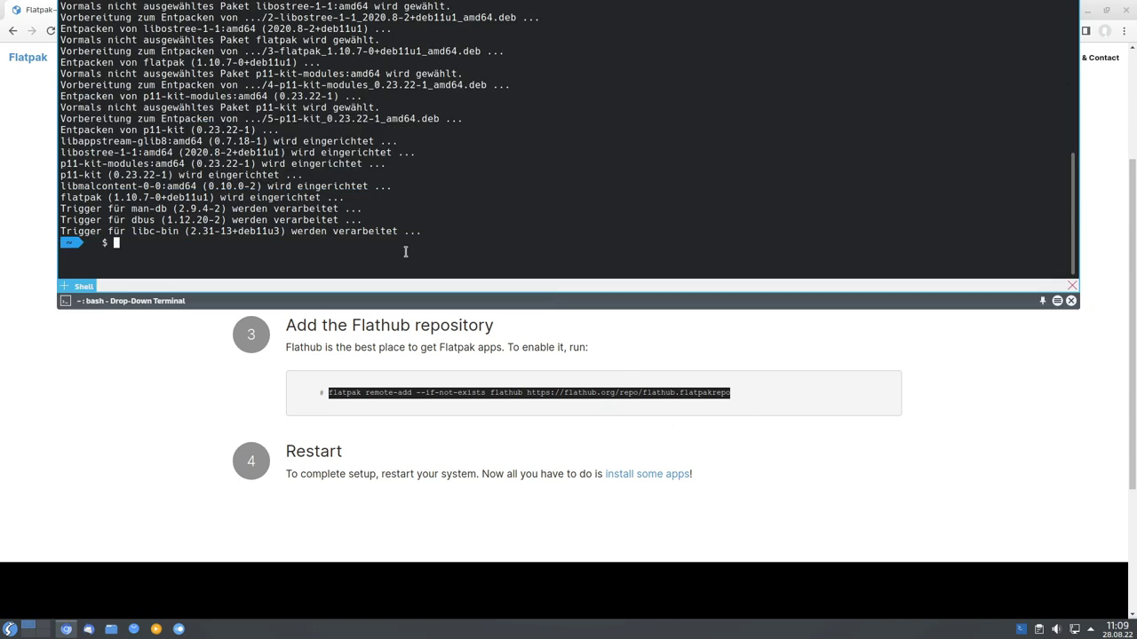
type("sudo")
key("ctrl+shift+v")
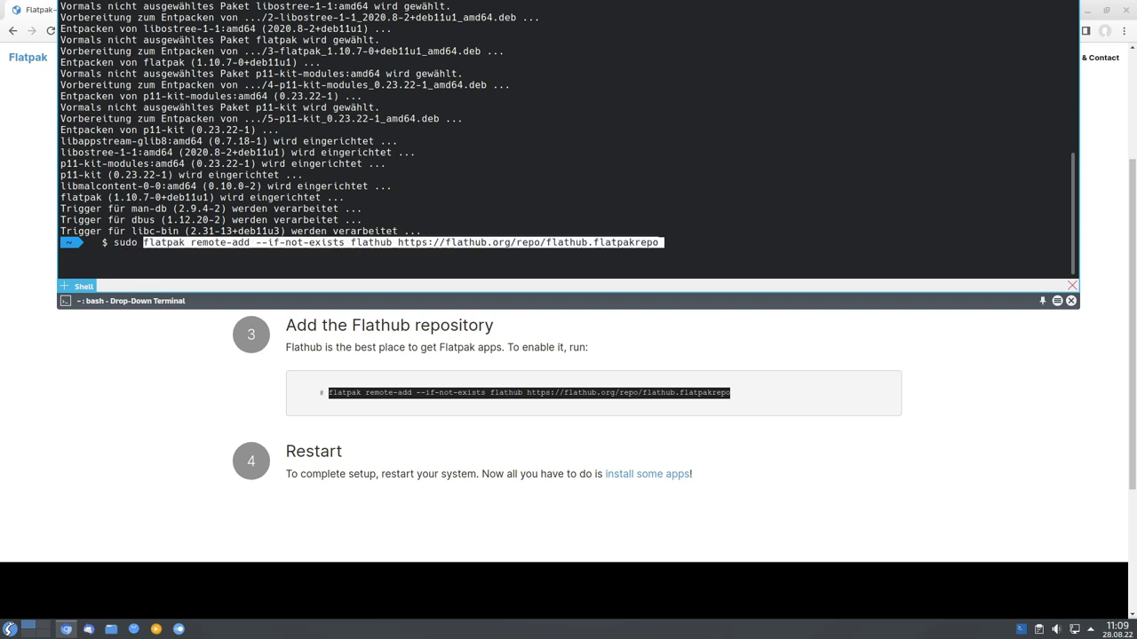
key("End")
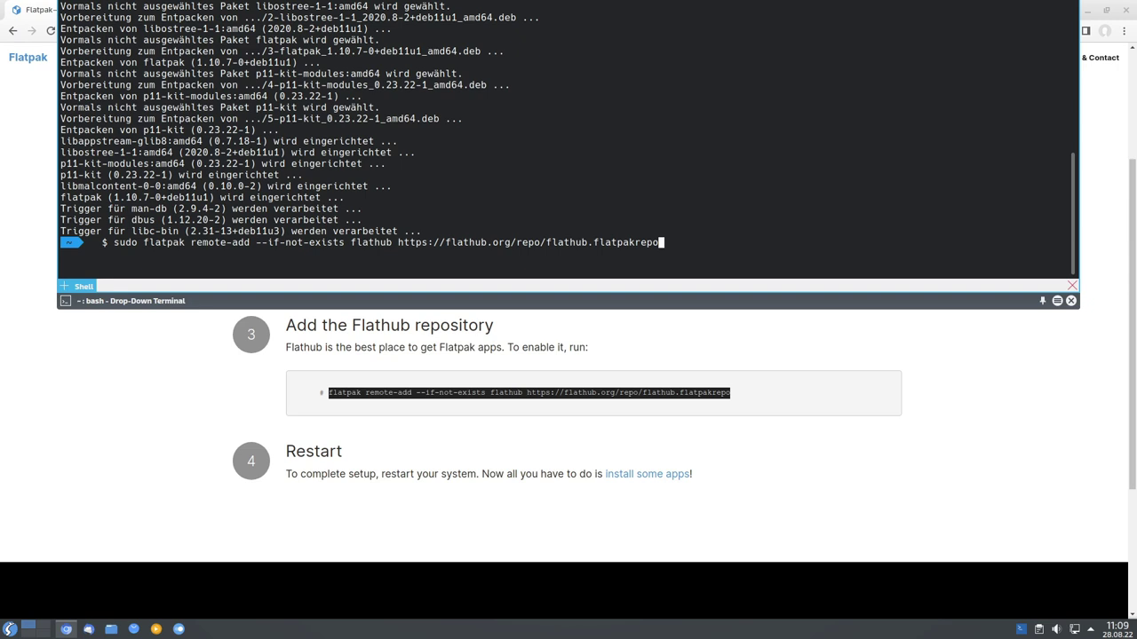
key("Return")
left_click(1054, 338)
Hide Yakuake and reboot the system with Neu starten in the launcher.
key("F12")
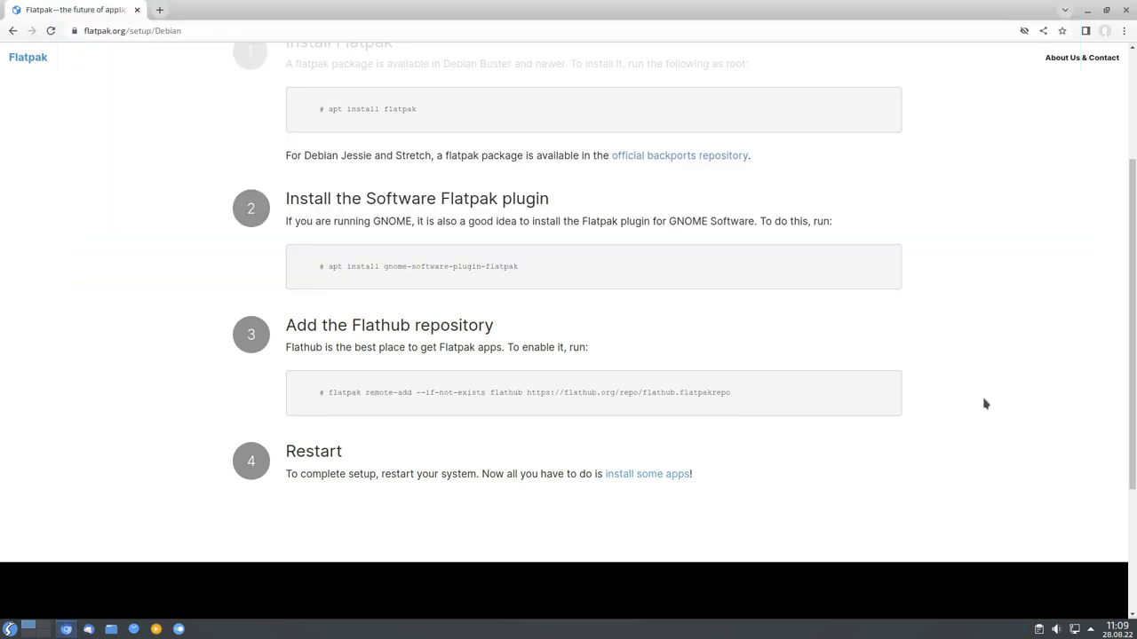
left_click(8, 631)
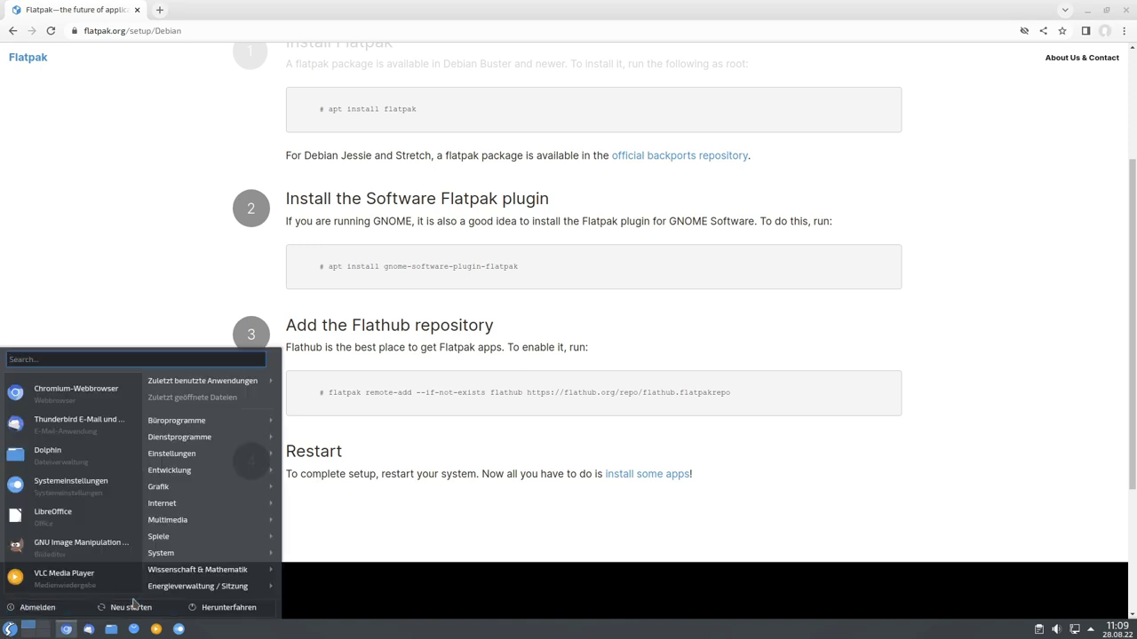
left_click(304, 552)
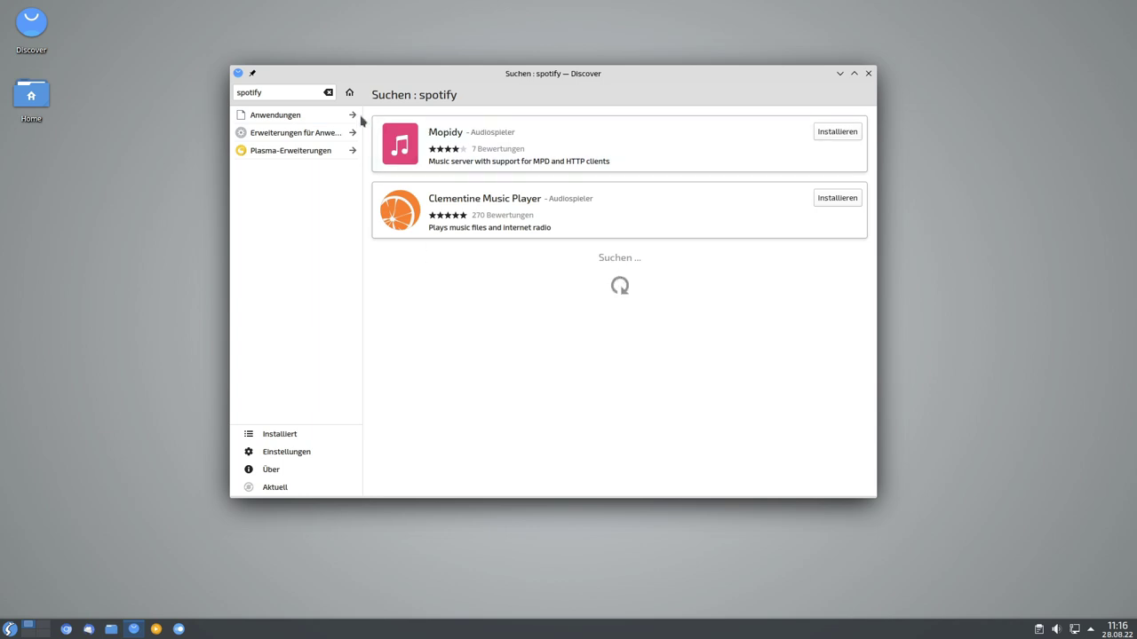
Search Discover for 'discover flatpak' and install the Discover - Flatpak-Backend.
left_click(328, 92)
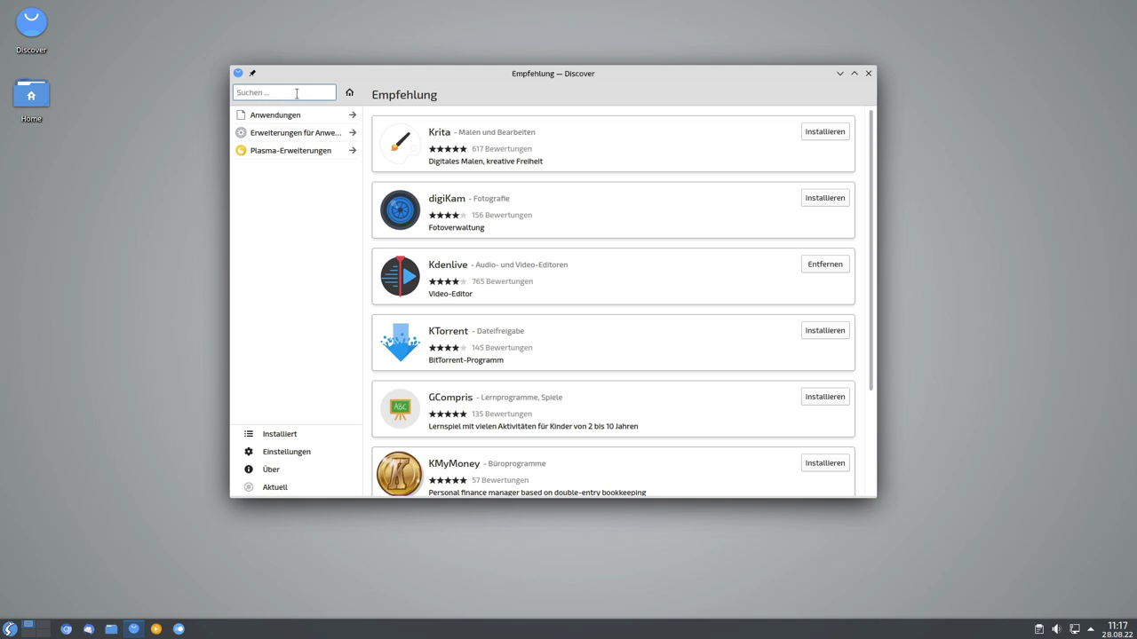
type("discover flatpak")
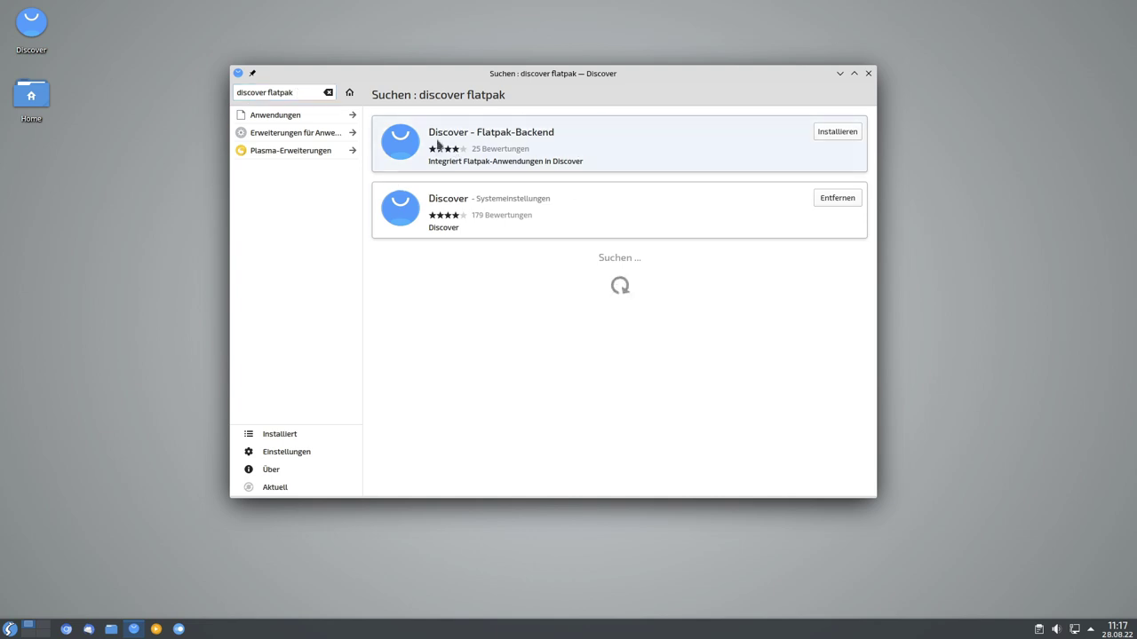
left_click(836, 131)
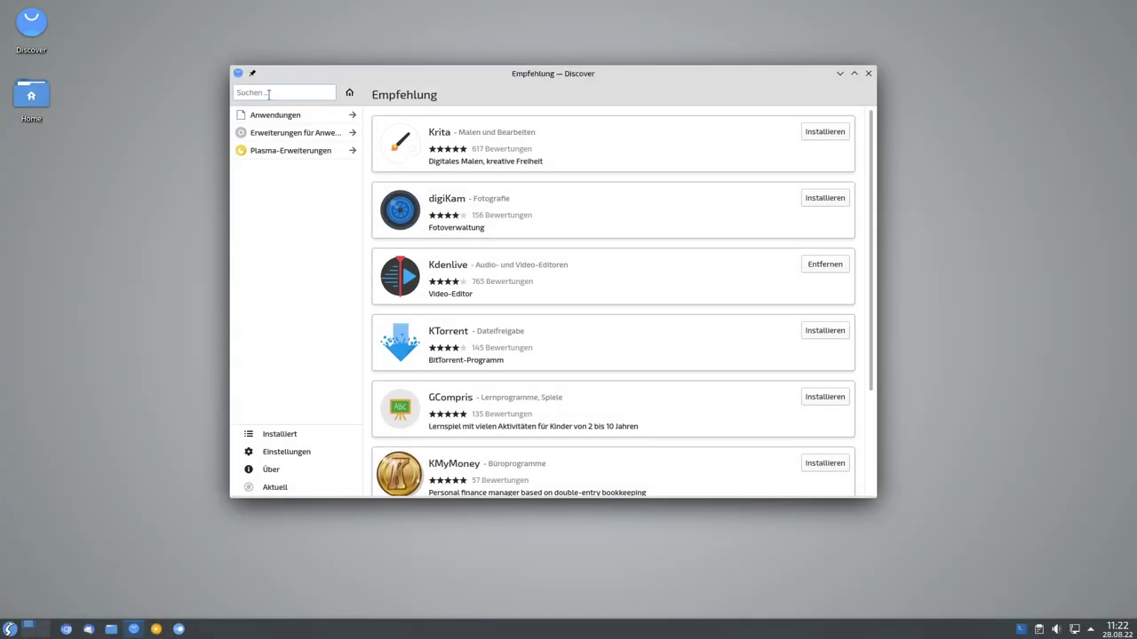
Confirm Flathub appears under Flatpak sources in settings, then search Discover for spotify.
left_click(280, 452)
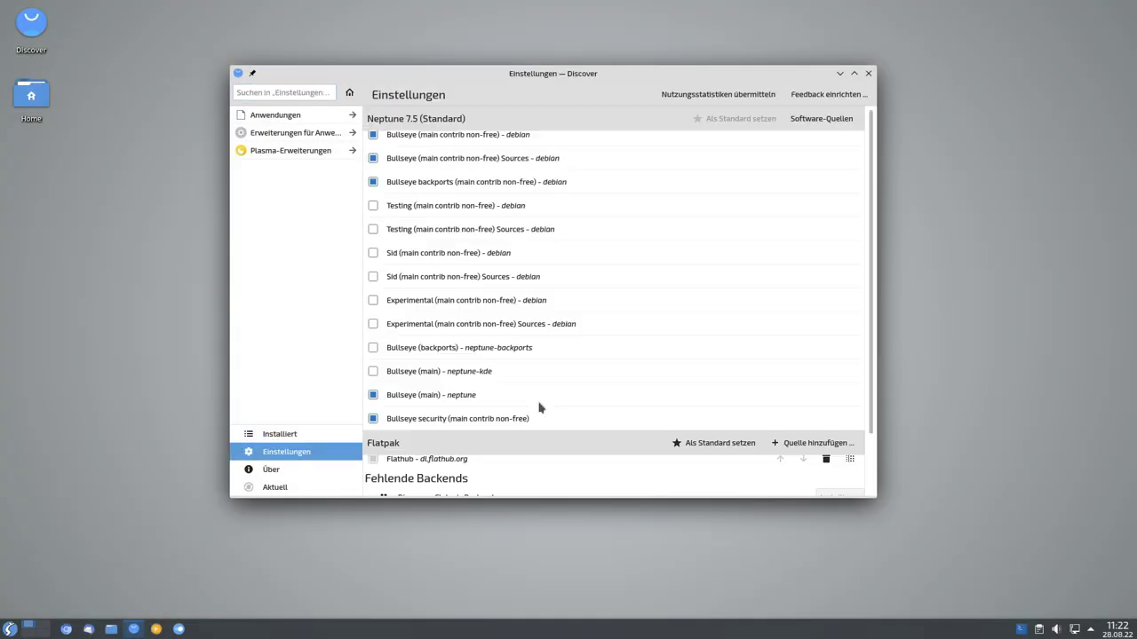
scroll(533, 479, "down", 2)
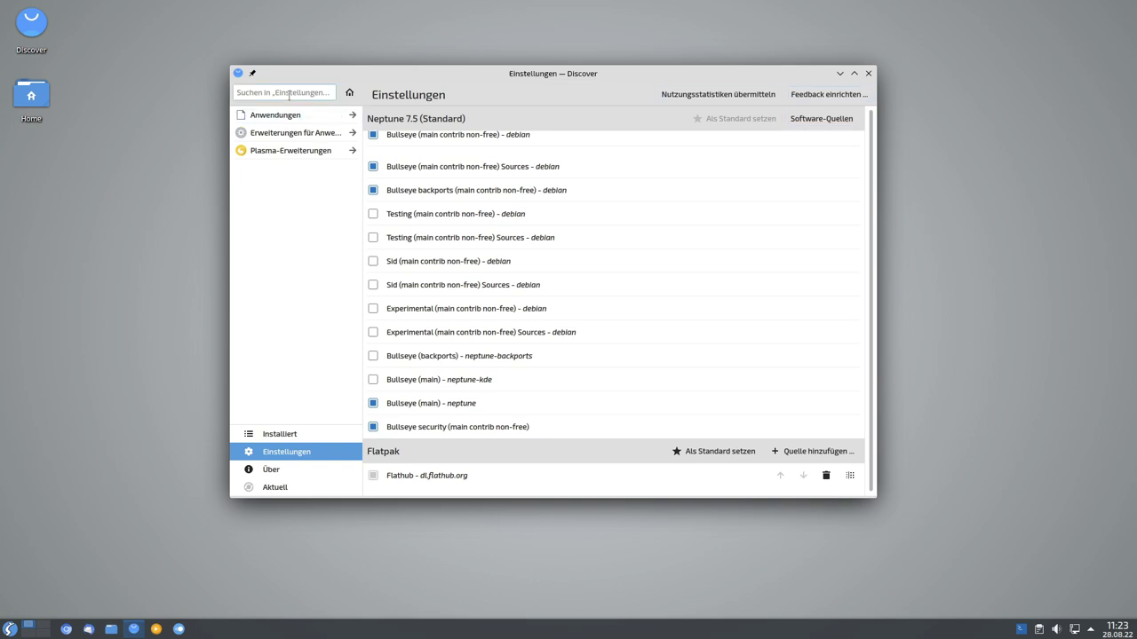
left_click(348, 93)
left_click(285, 95)
type("spotify")
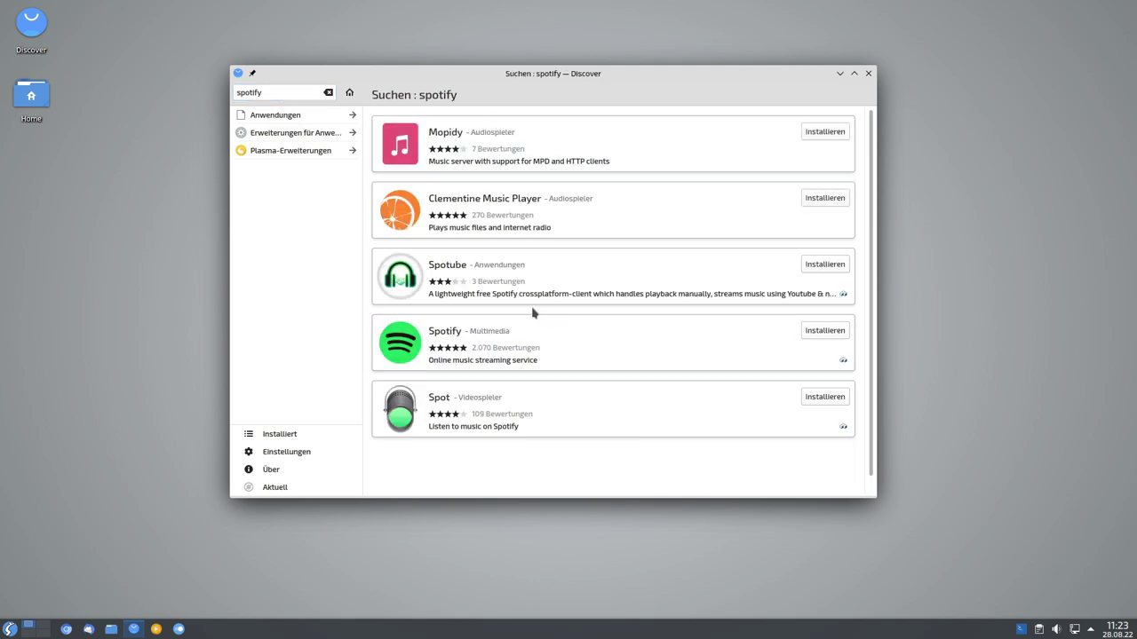
Start installing the Spotify app from the results and open the application launcher.
left_click(805, 327)
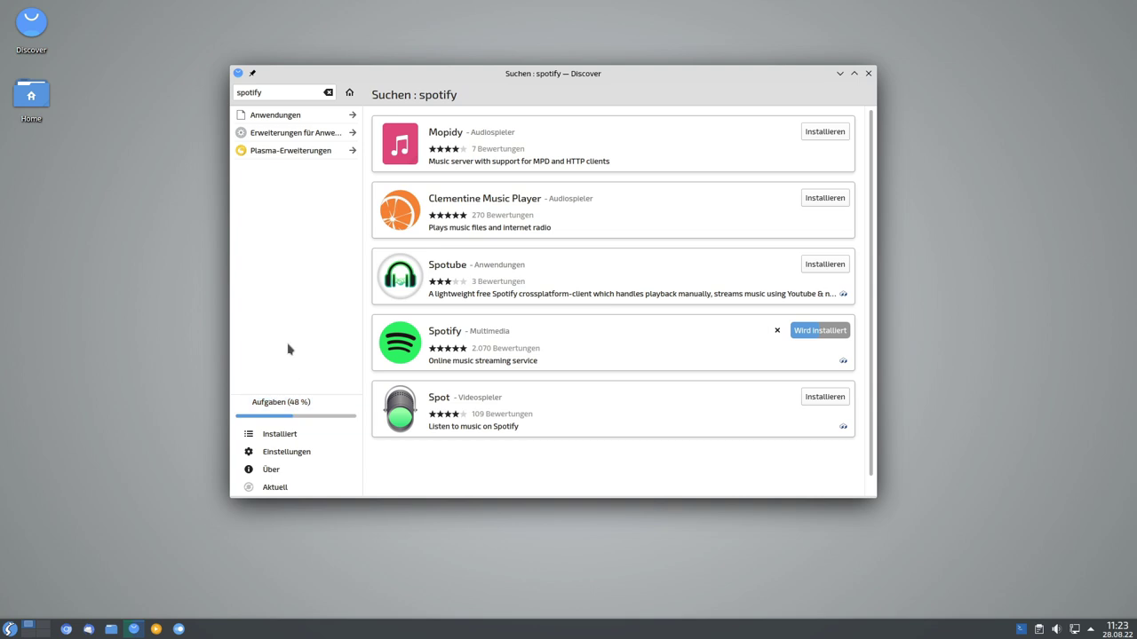
left_click(11, 630)
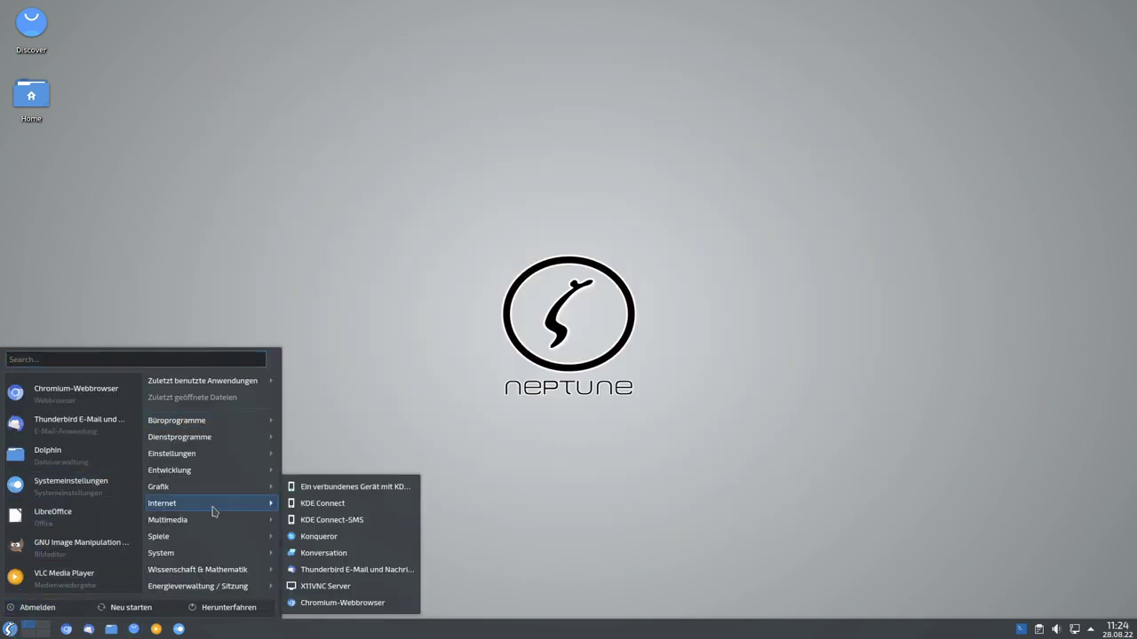
Start Spotify from the Multimedia menu, confirm its login screen appears, then close it.
mouse_move(233, 522)
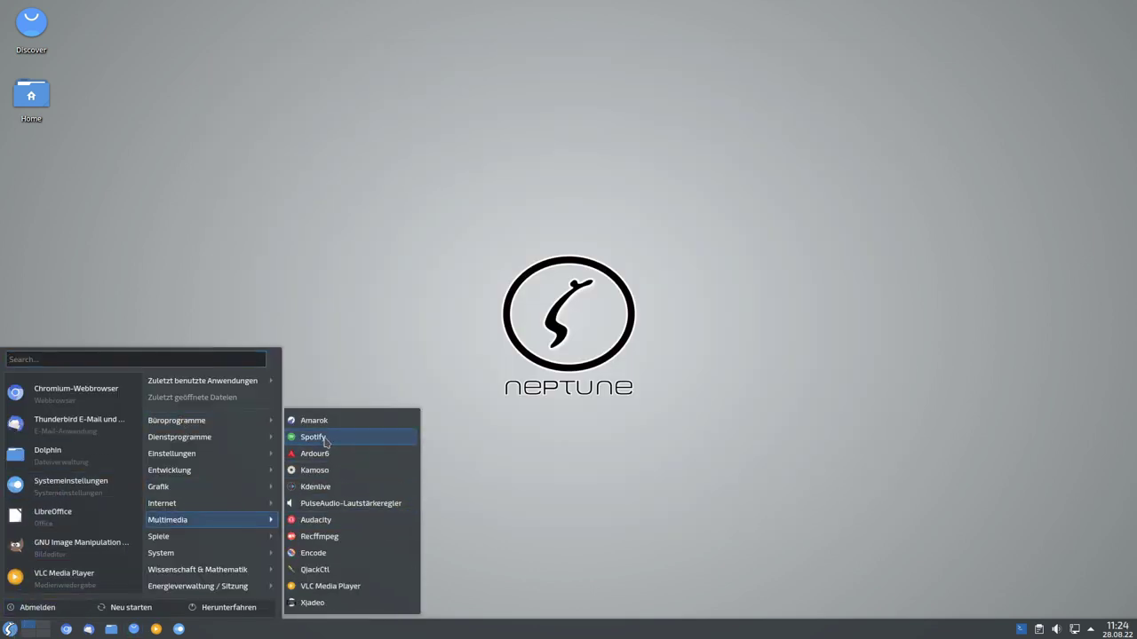
left_click(323, 437)
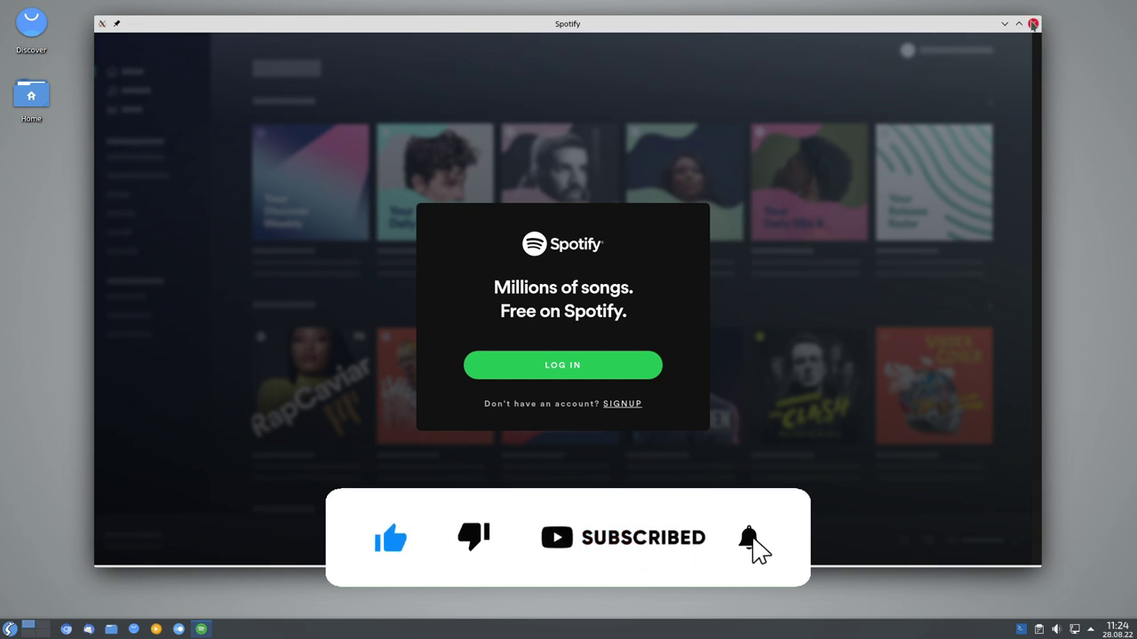
left_click(1033, 23)
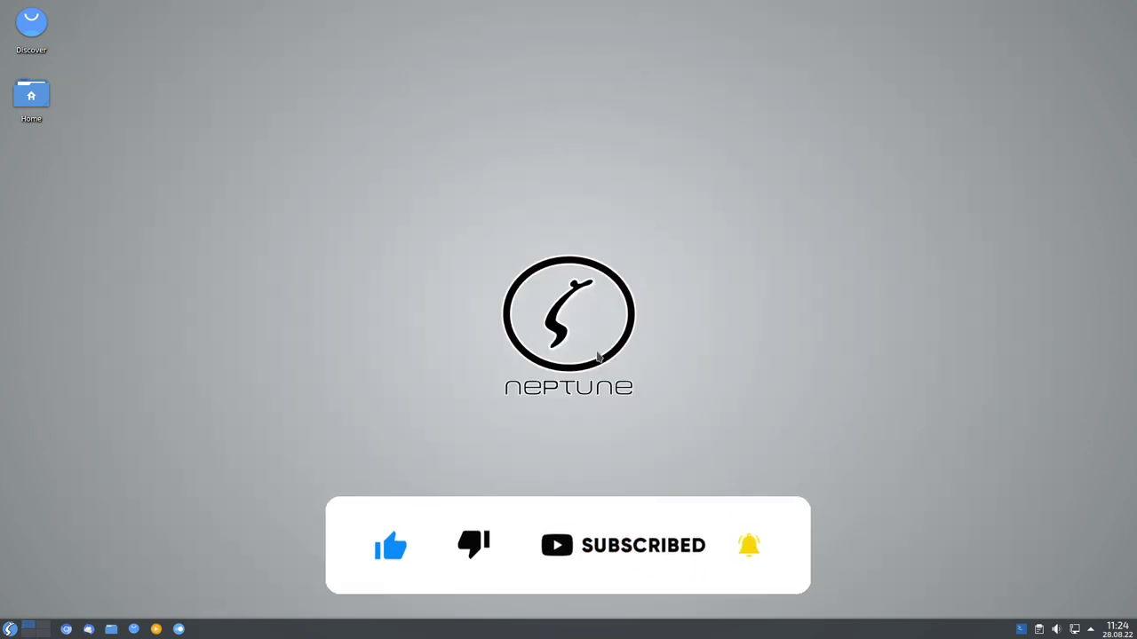